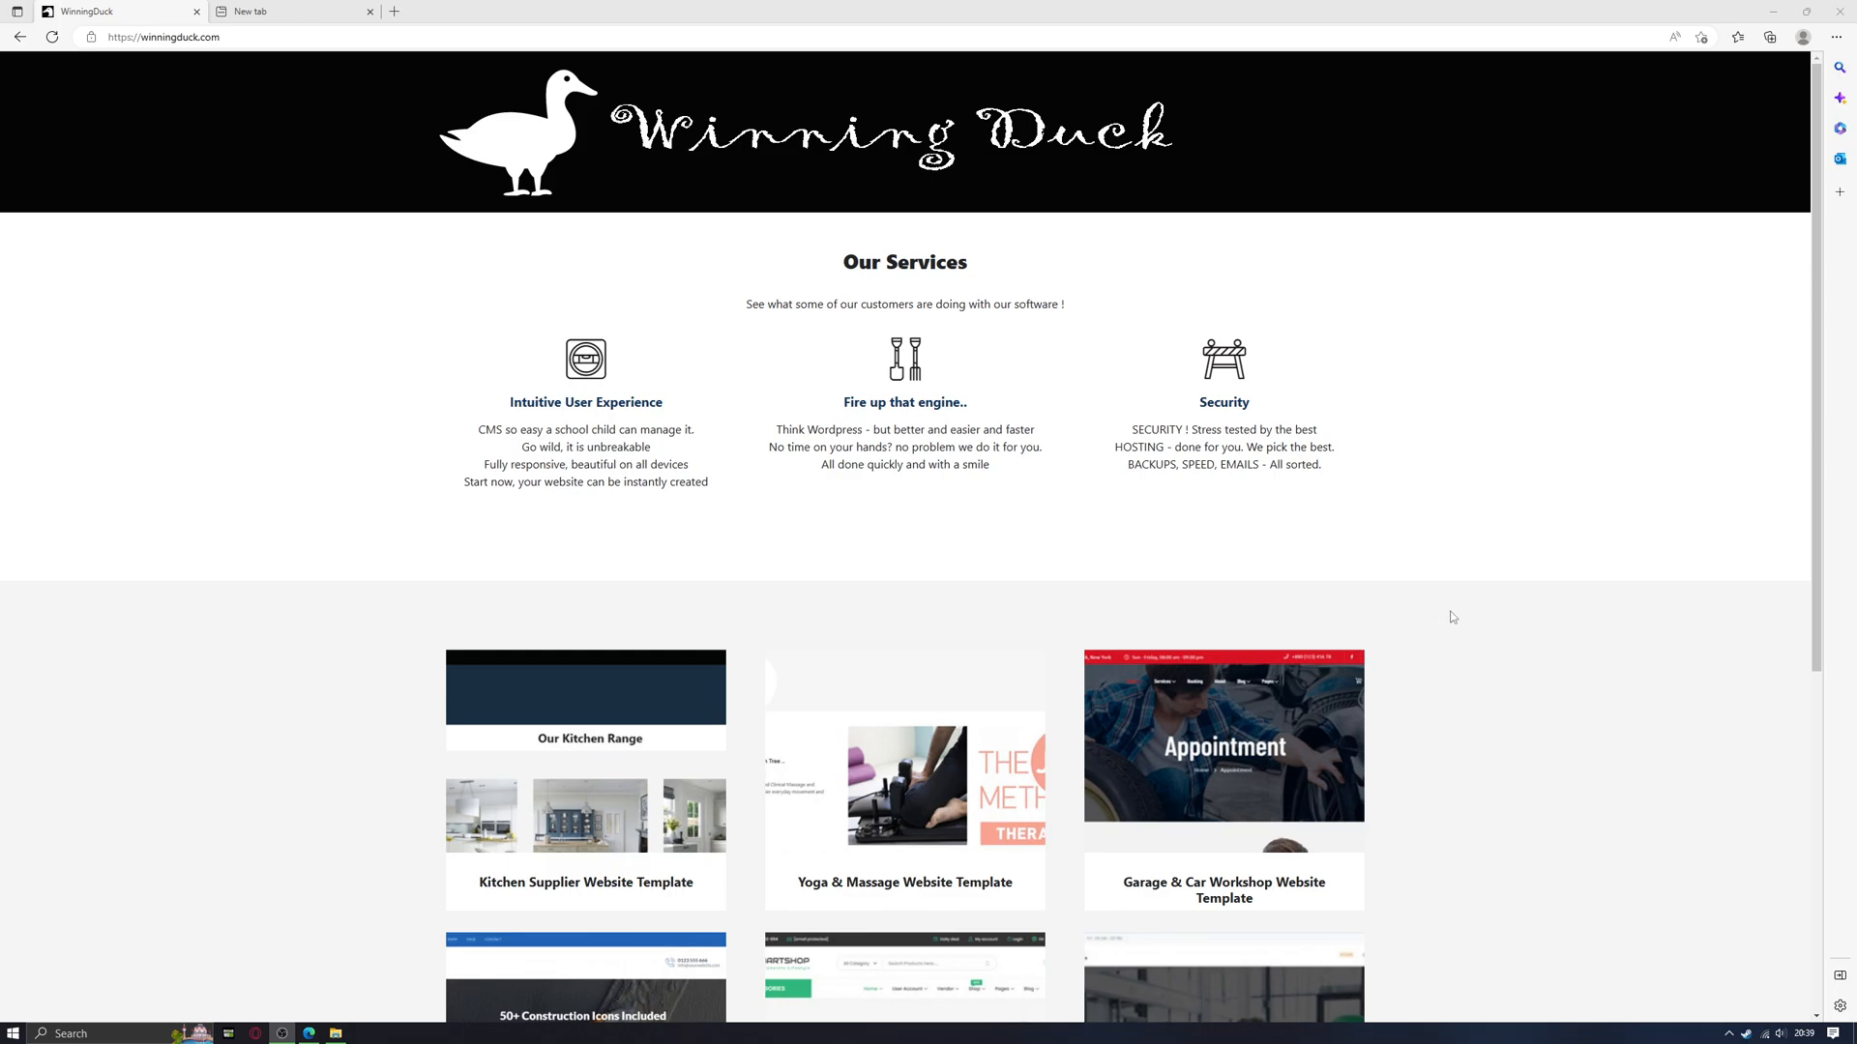
# - Look through the WinningDuck home page, from the services section to the website templates and the footer
pyautogui.scroll(-5, 1489, 592)
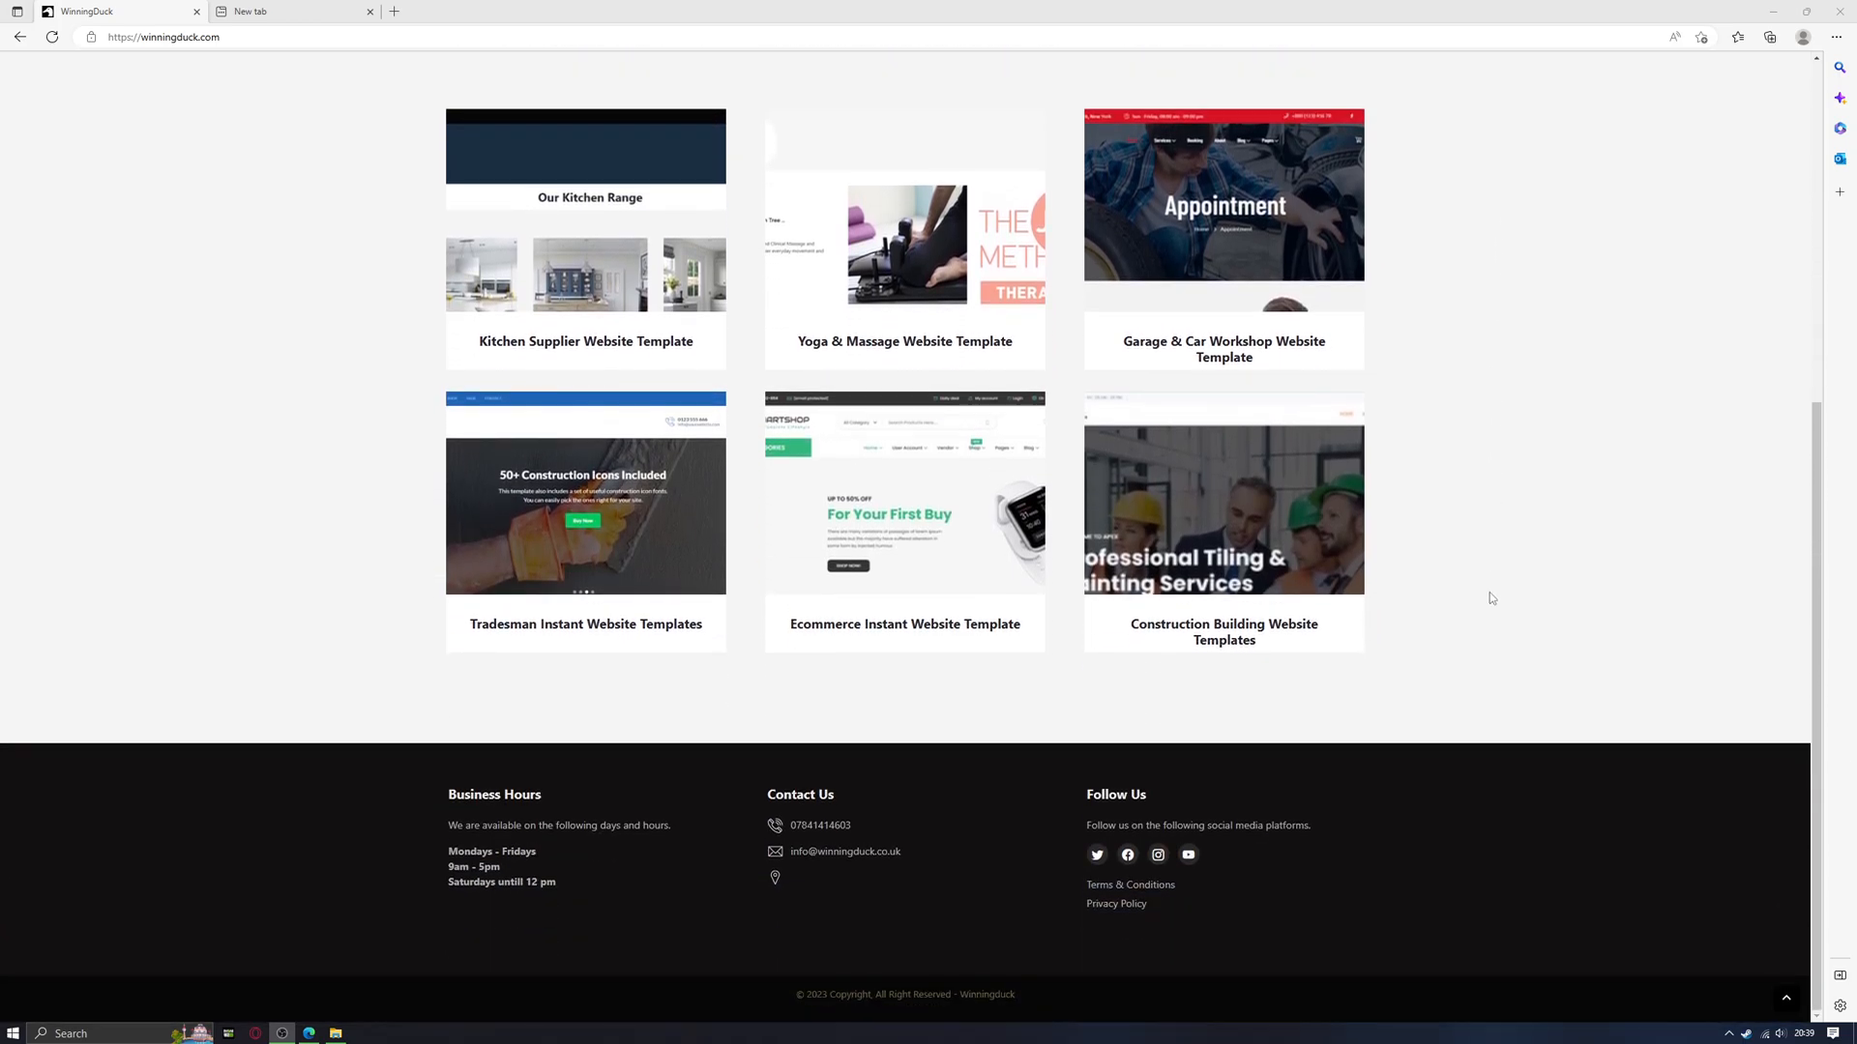
pyautogui.scroll(5, 1489, 592)
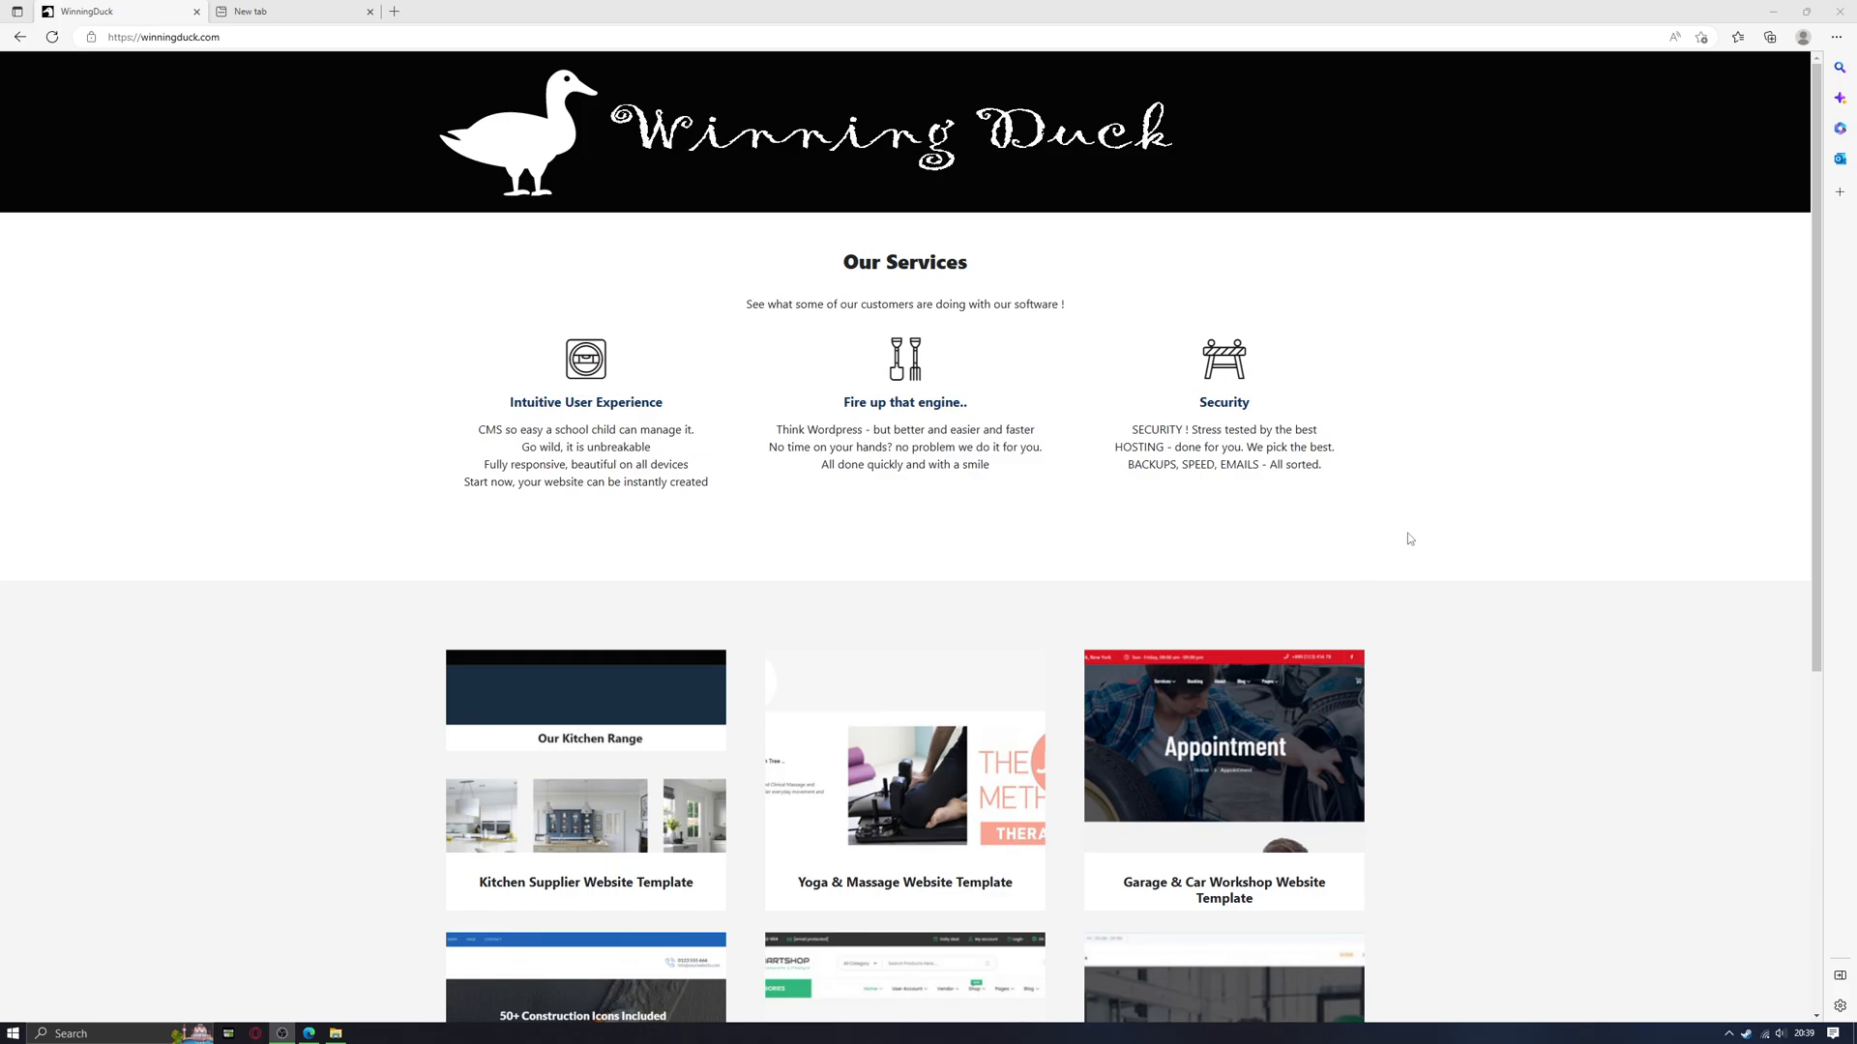
pyautogui.scroll(-5, 1412, 545)
pyautogui.scroll(5, 1413, 547)
pyautogui.scroll(-5, 1410, 547)
pyautogui.scroll(5, 1410, 549)
pyautogui.scroll(-4, 1030, 498)
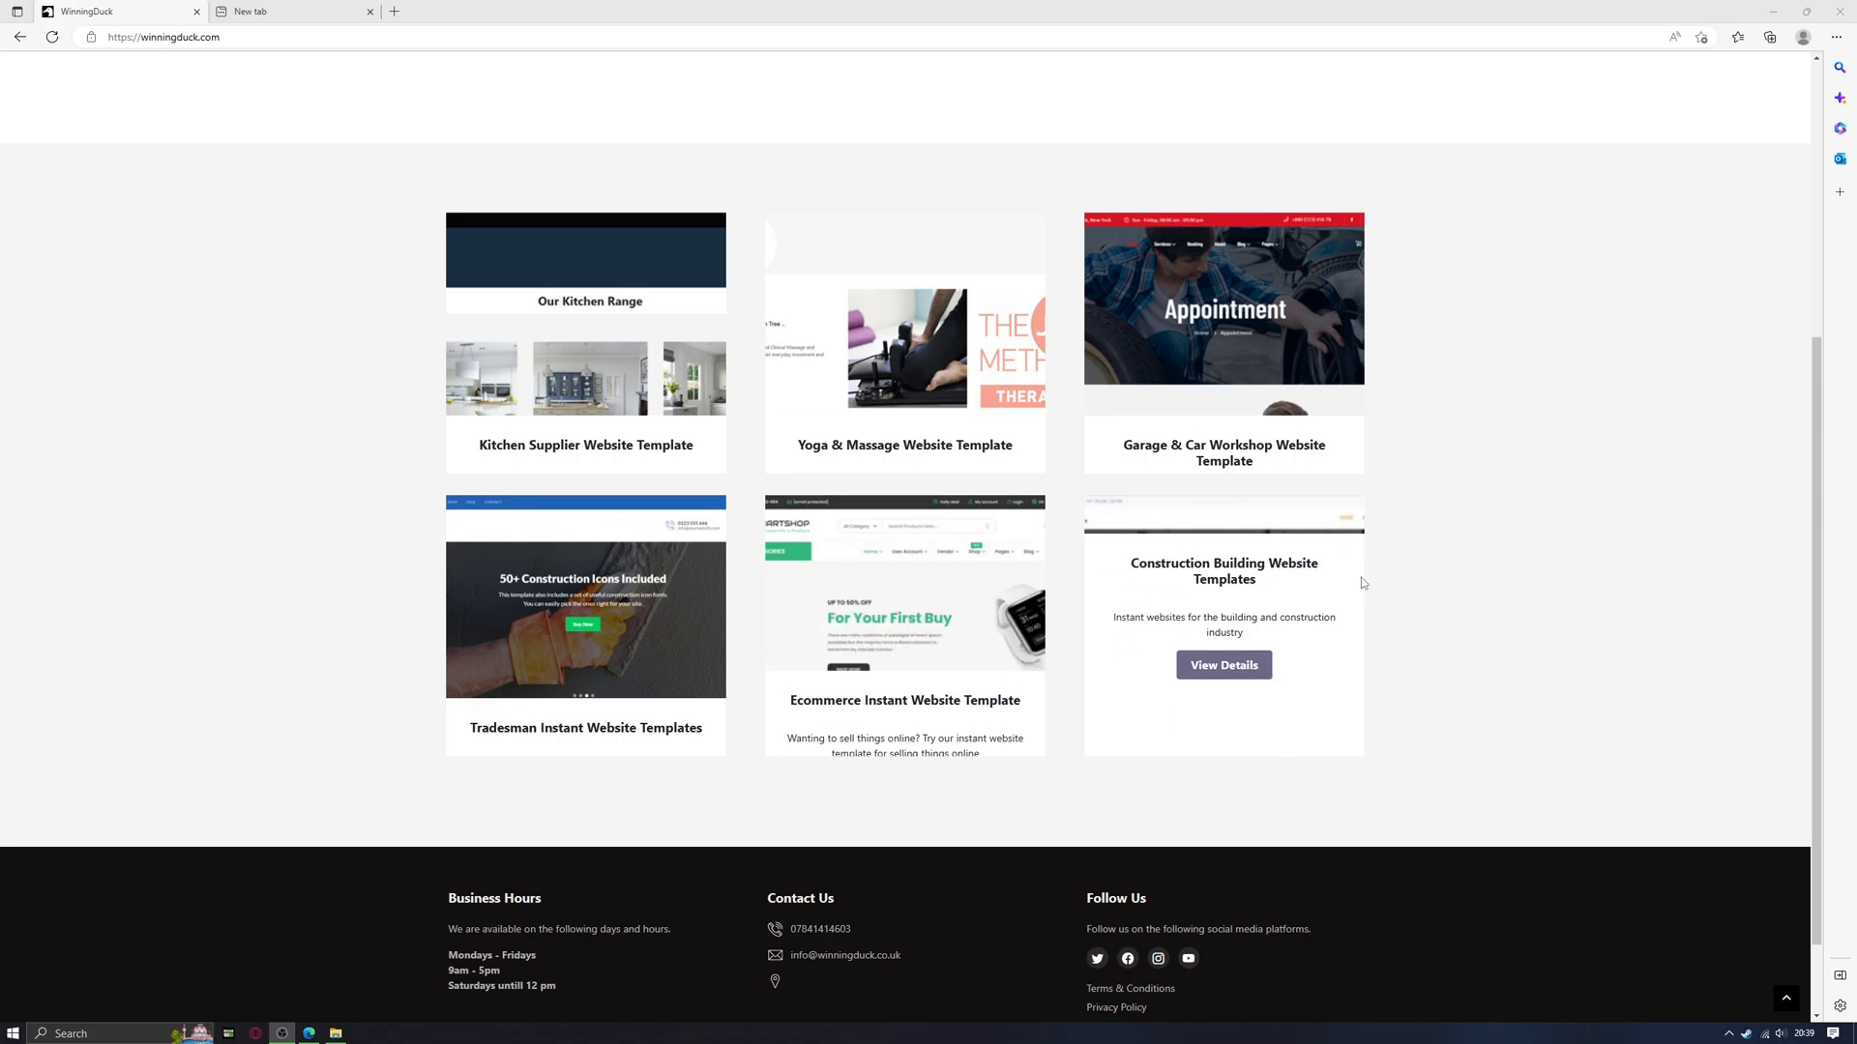
pyautogui.scroll(-1, 1422, 508)
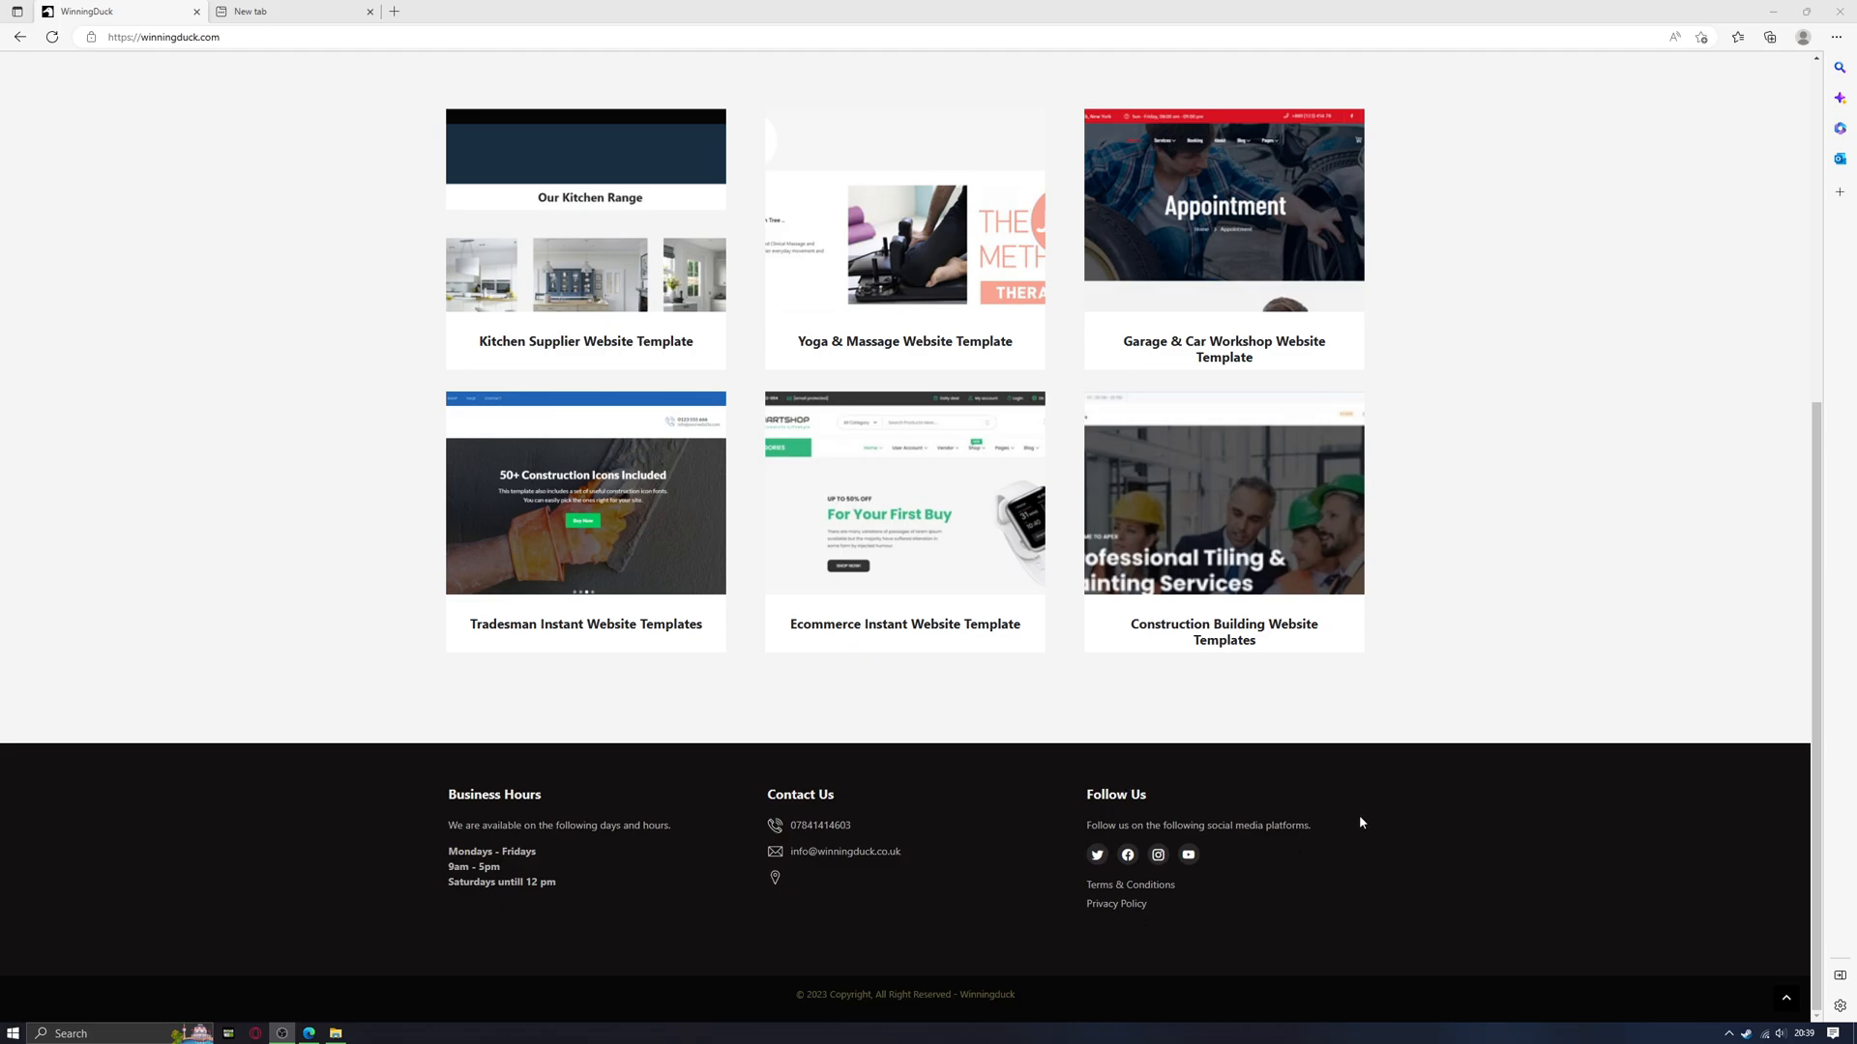
pyautogui.scroll(5, 1361, 816)
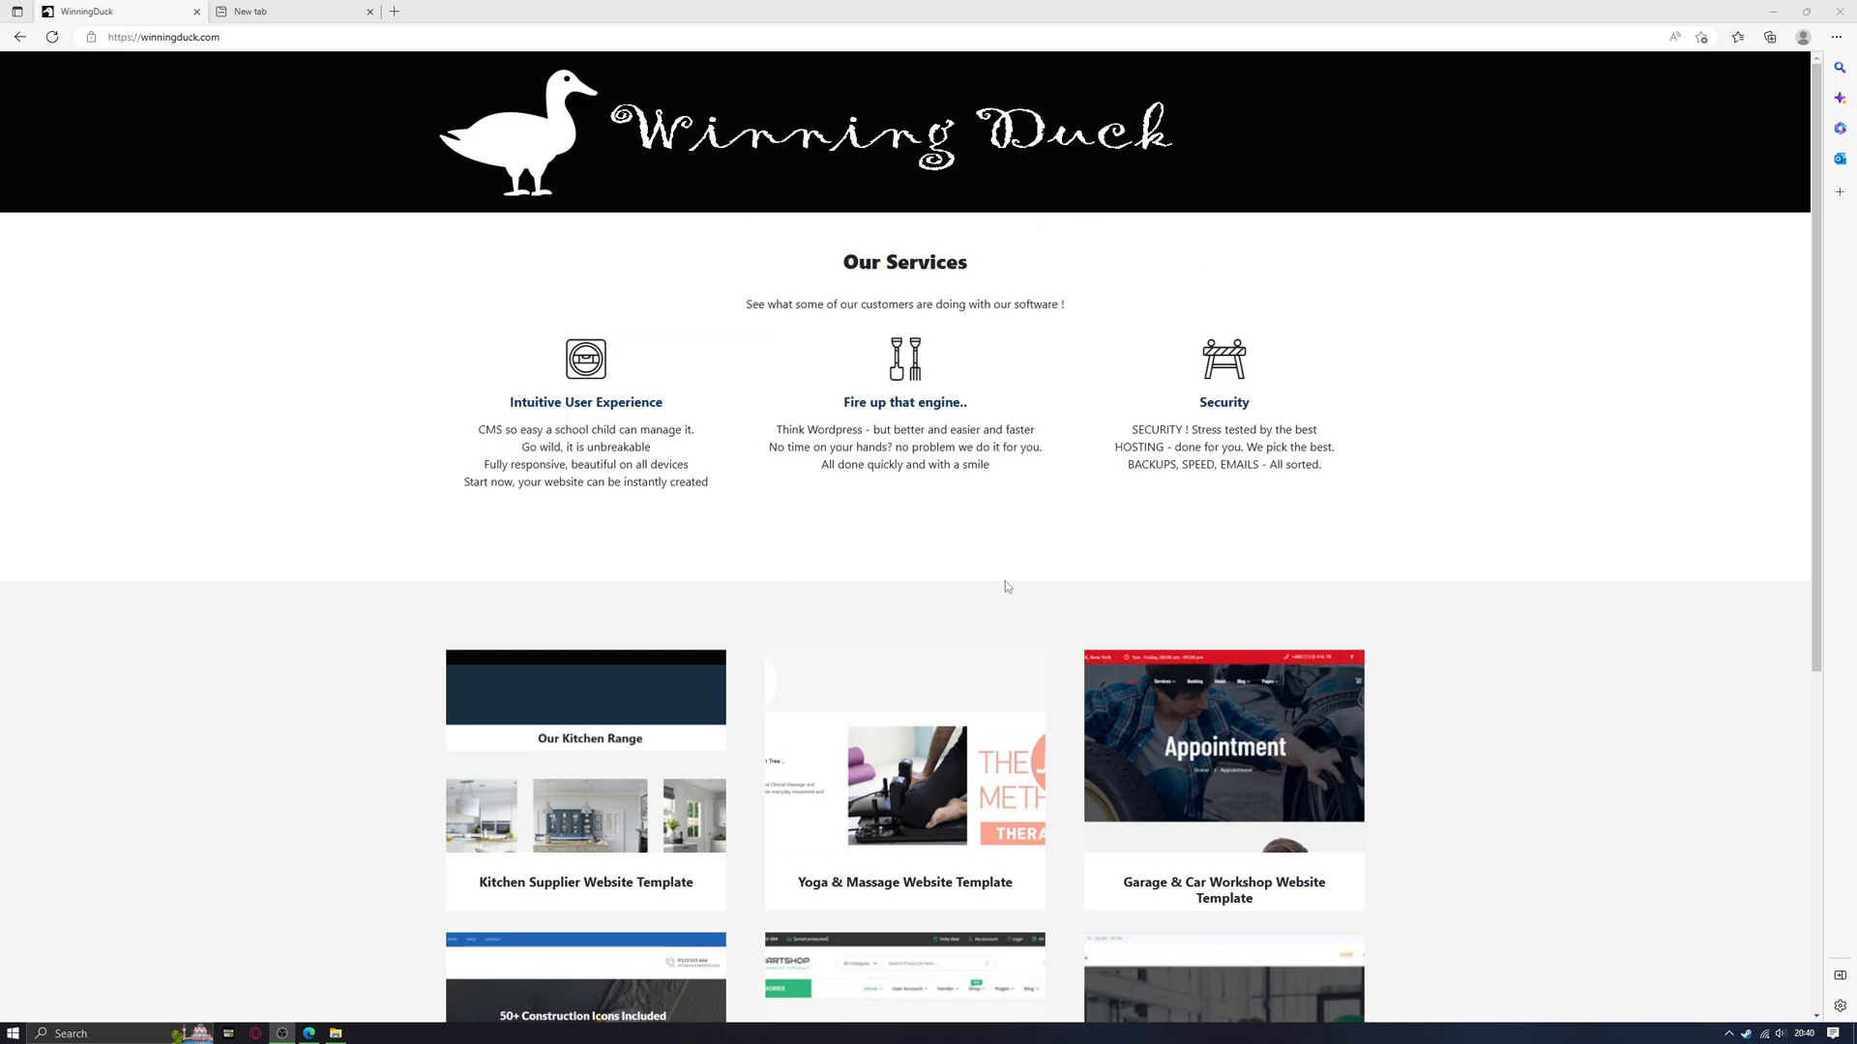
pyautogui.moveTo(1086, 882)
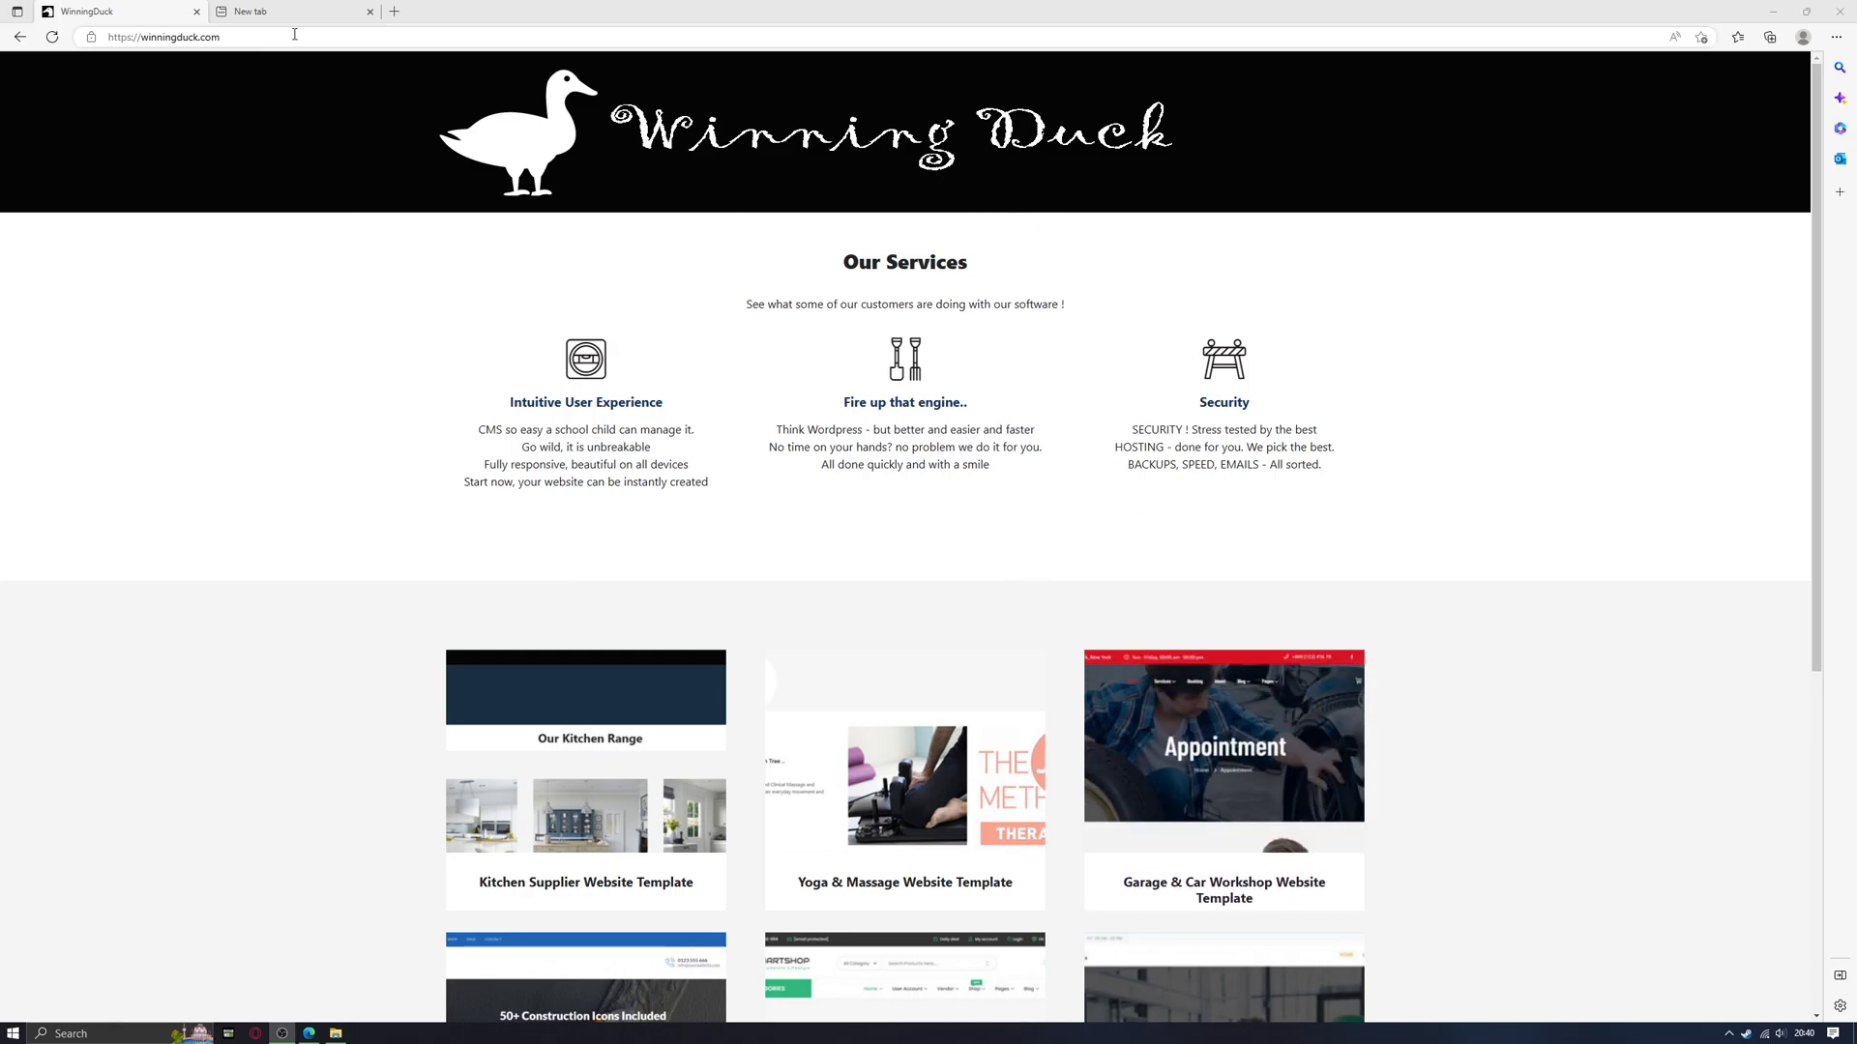
# - Open the site's login page at winningduck.com/login
pyautogui.click(371, 36)
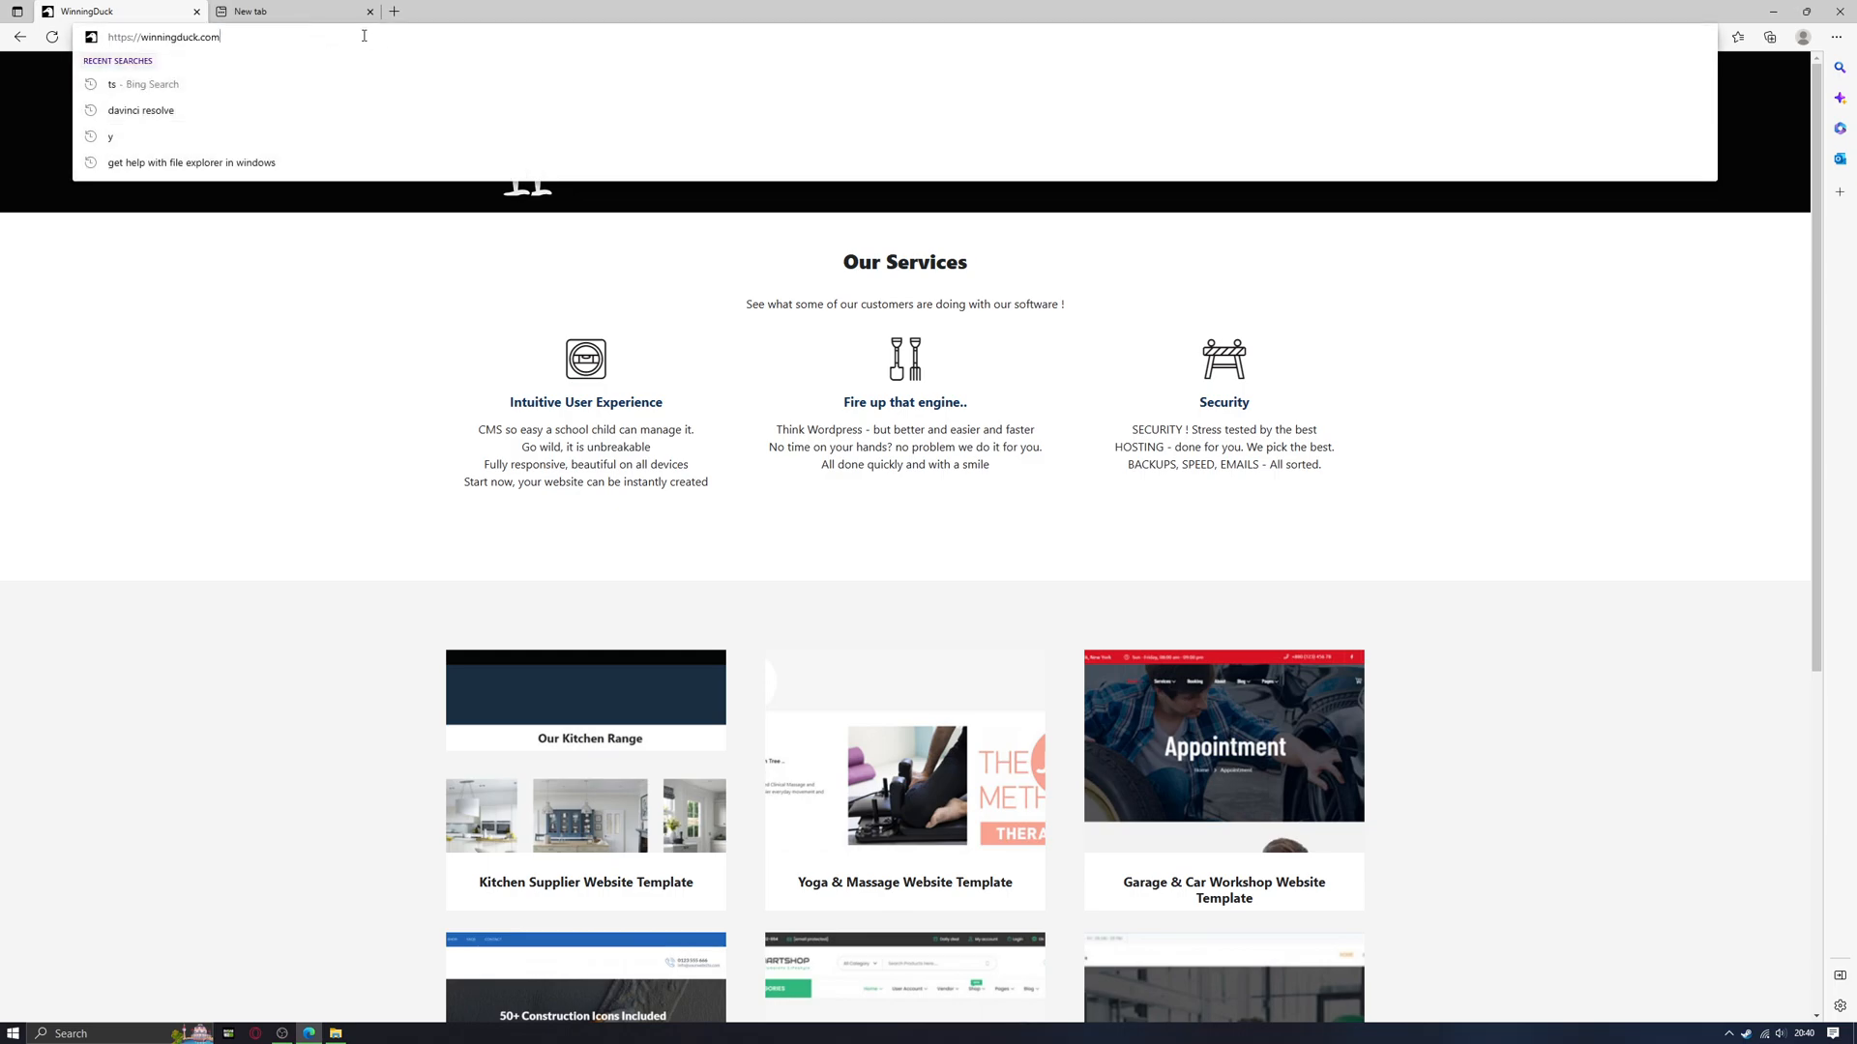
pyautogui.write('/lo')
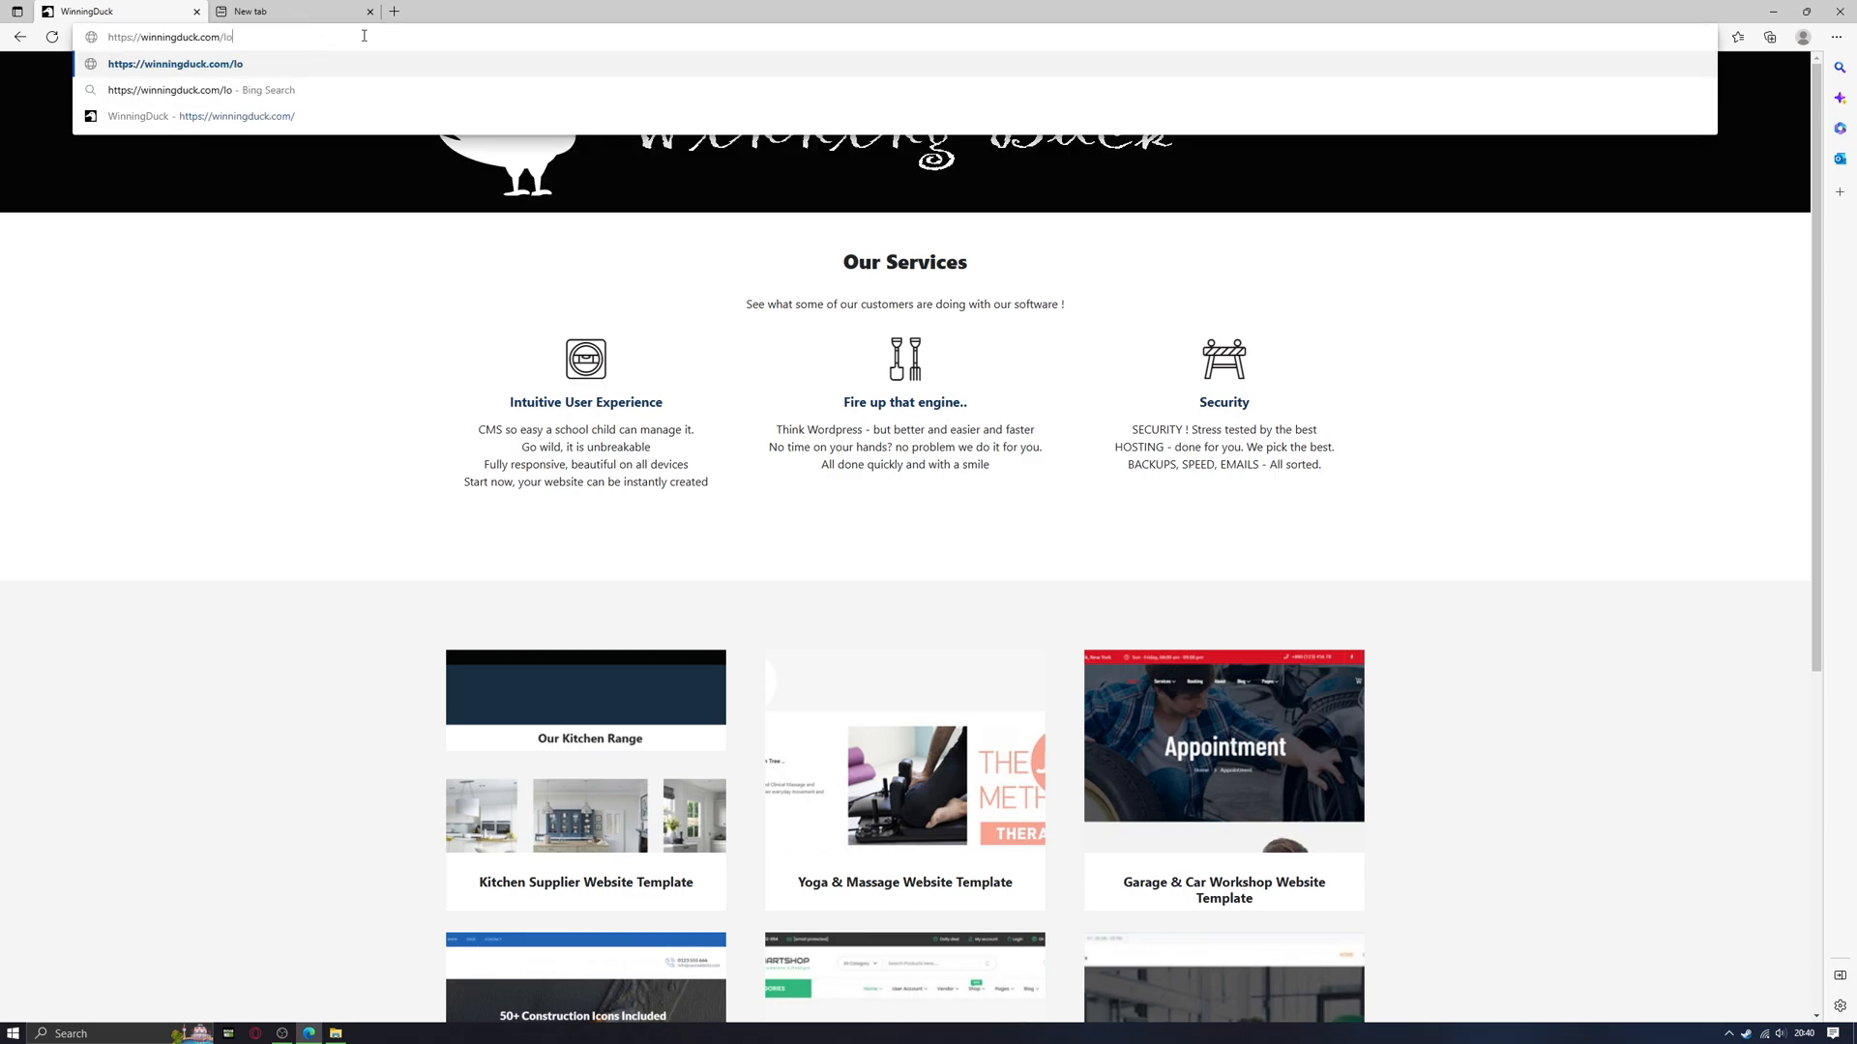
pyautogui.write('gin')
pyautogui.press('Return')
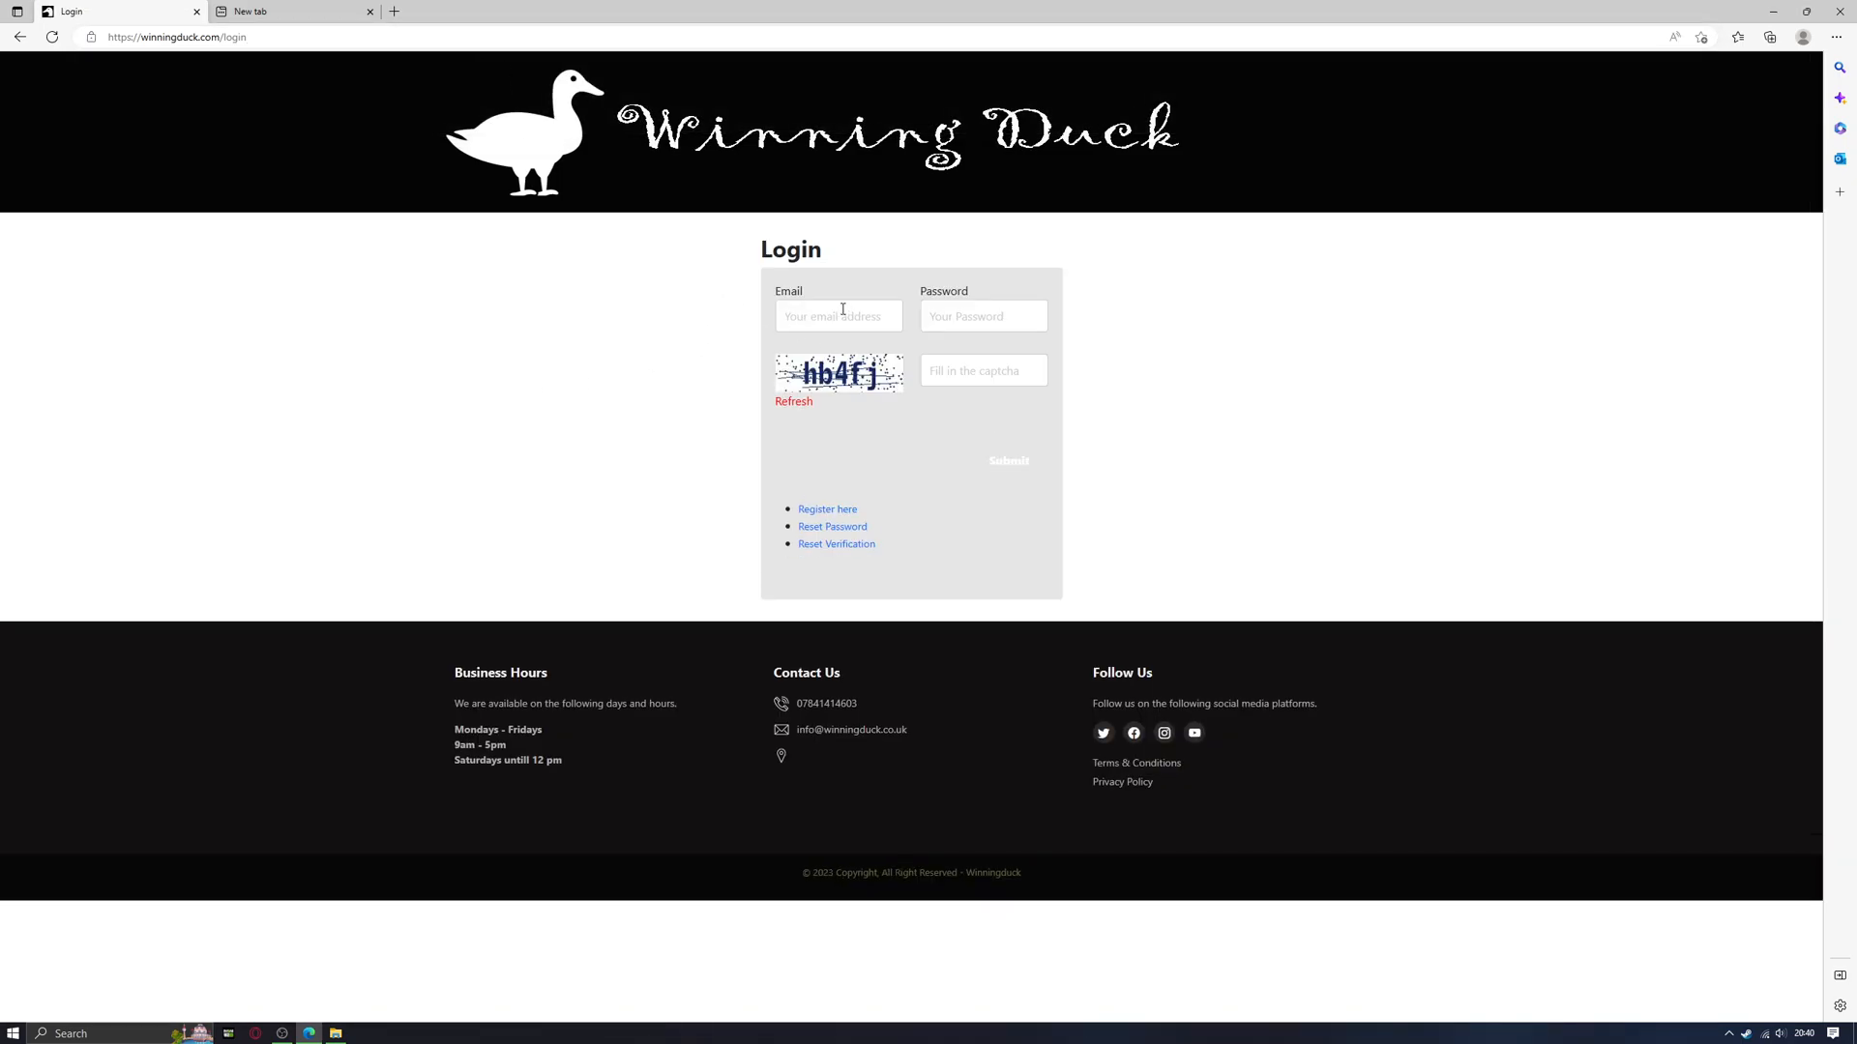
# - Sign in to the dashboard with the account's email address, password and captcha code
pyautogui.click(843, 309)
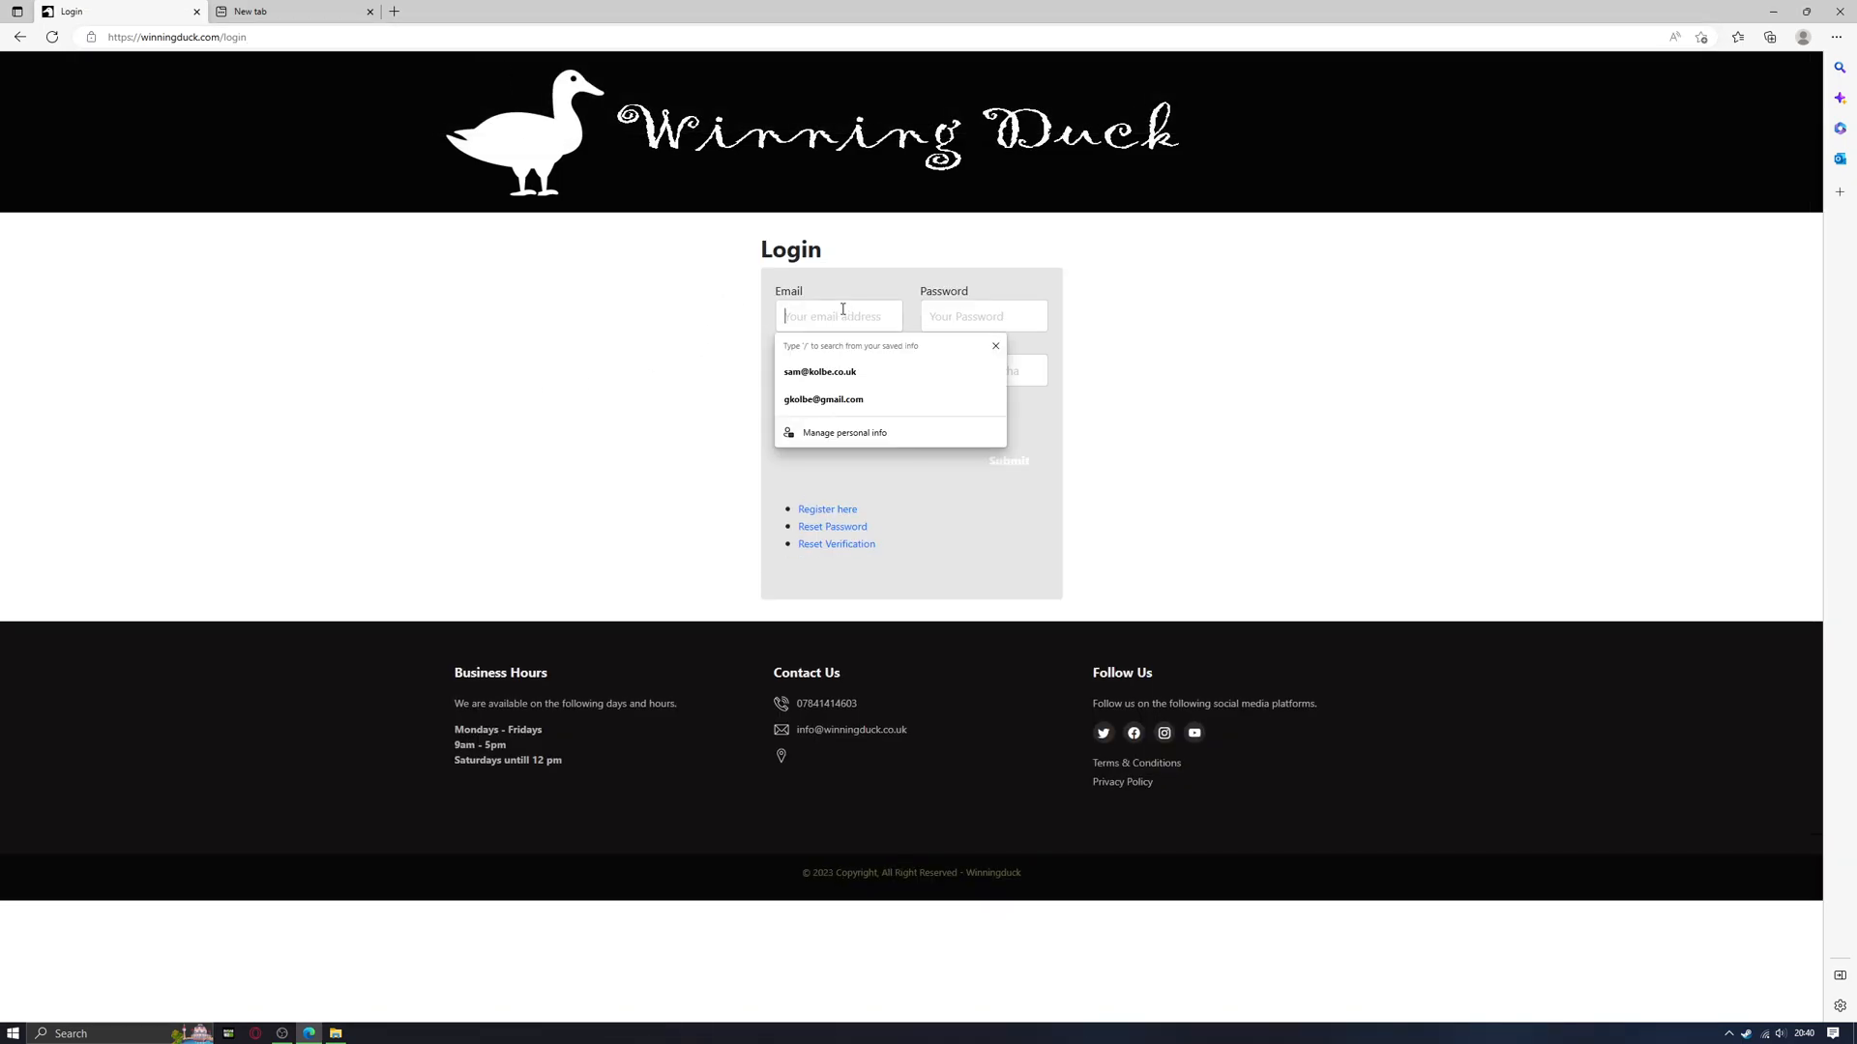
pyautogui.click(943, 400)
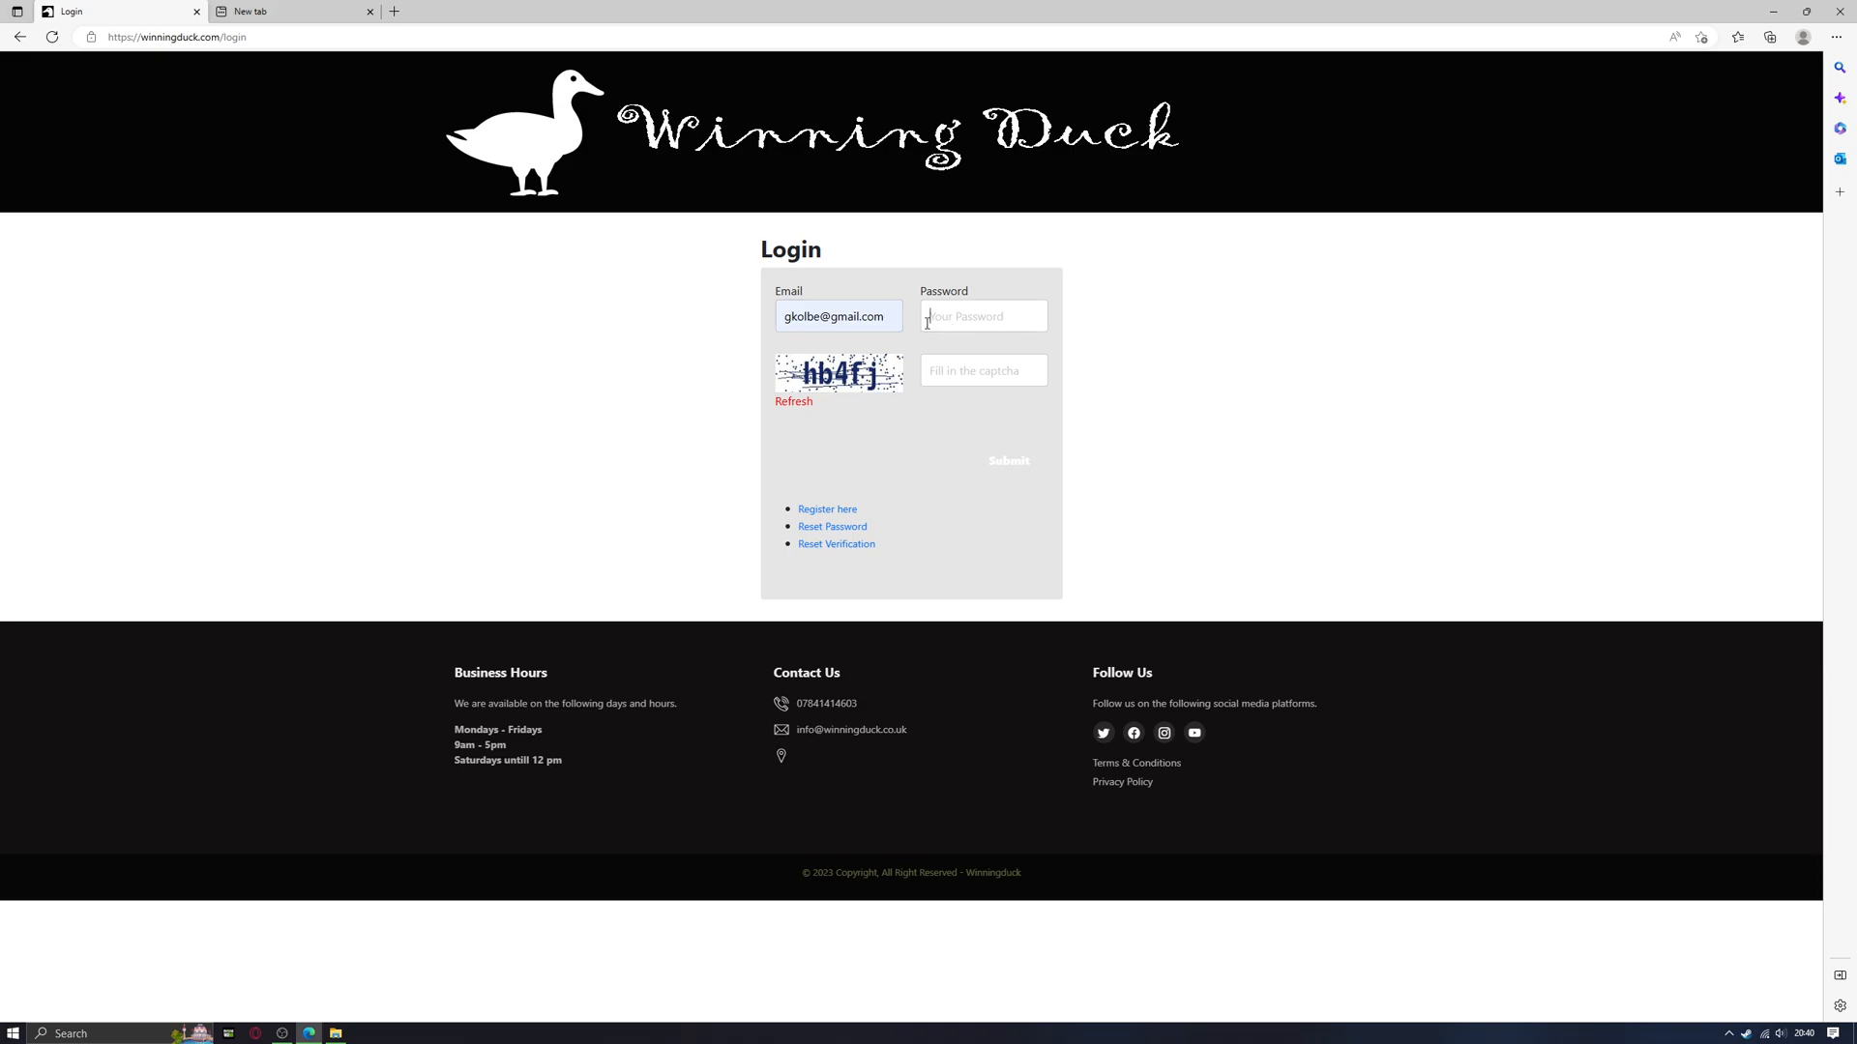
pyautogui.write('*')
pyautogui.click(970, 375)
pyautogui.write('hb4fj')
pyautogui.click(1001, 466)
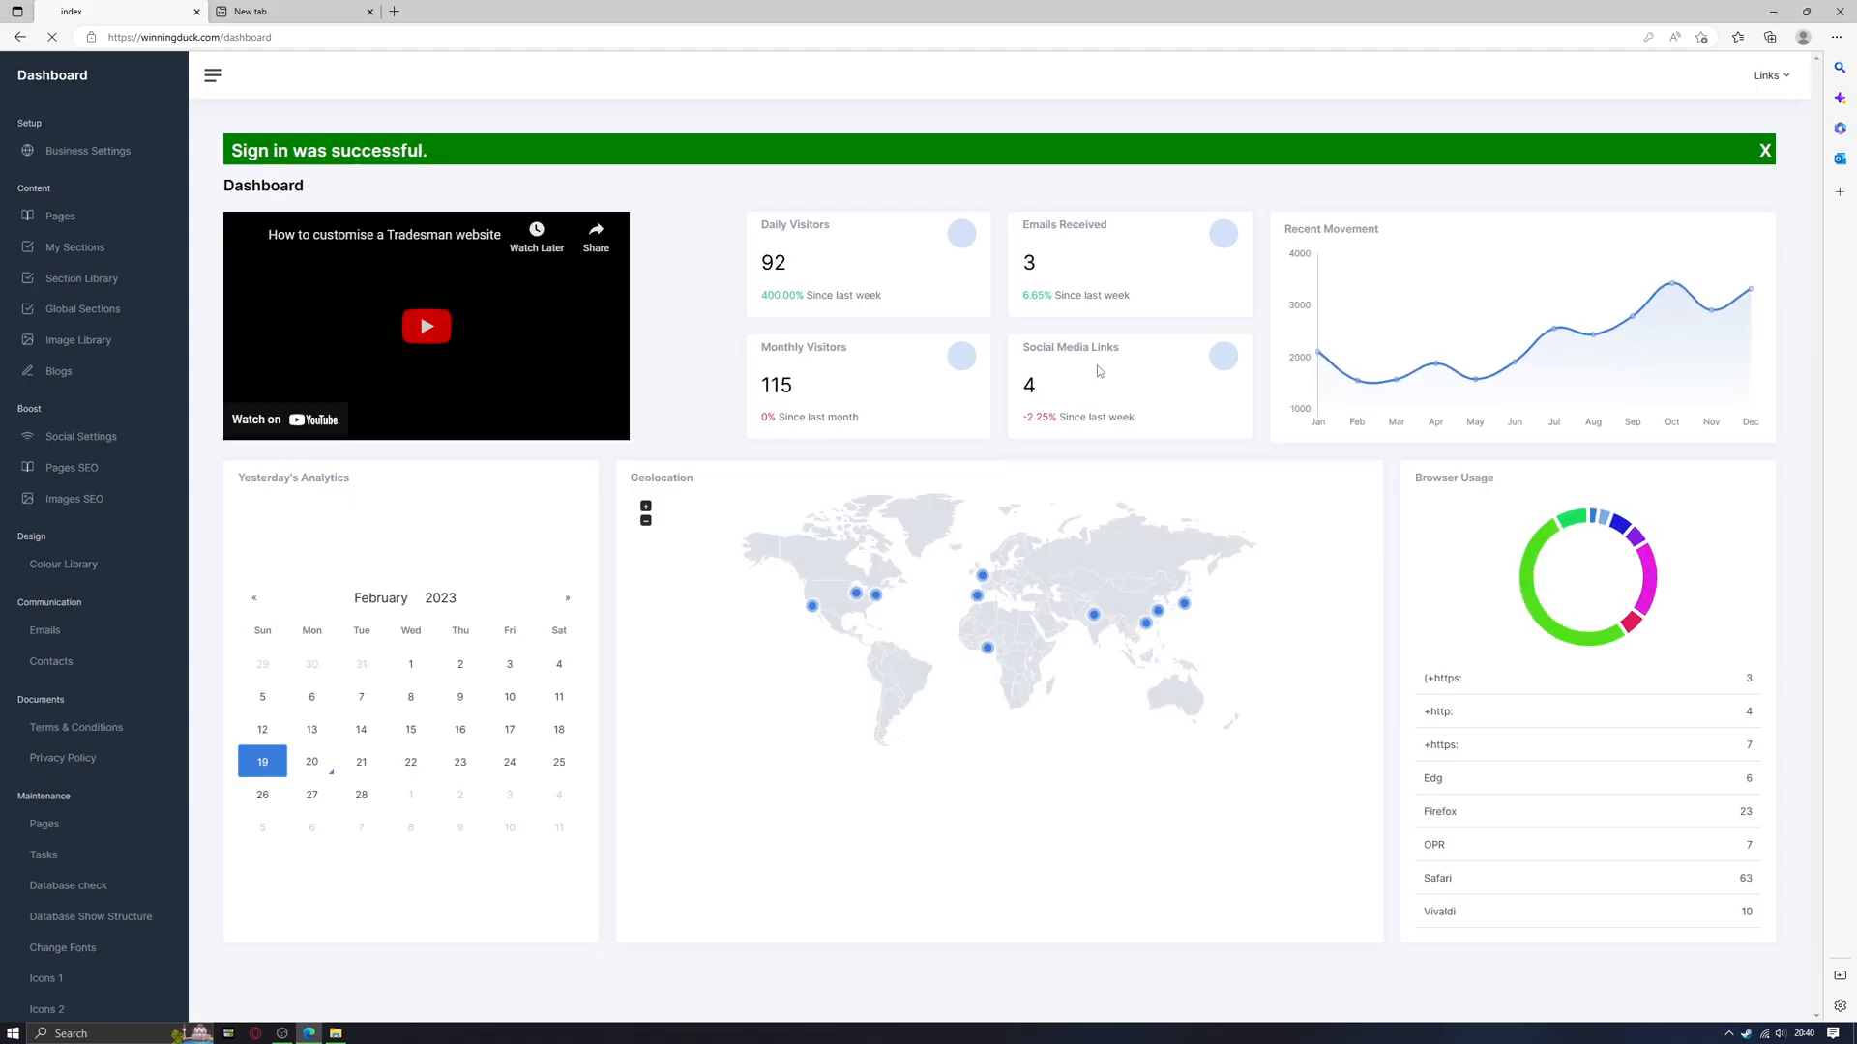
pyautogui.click(1706, 59)
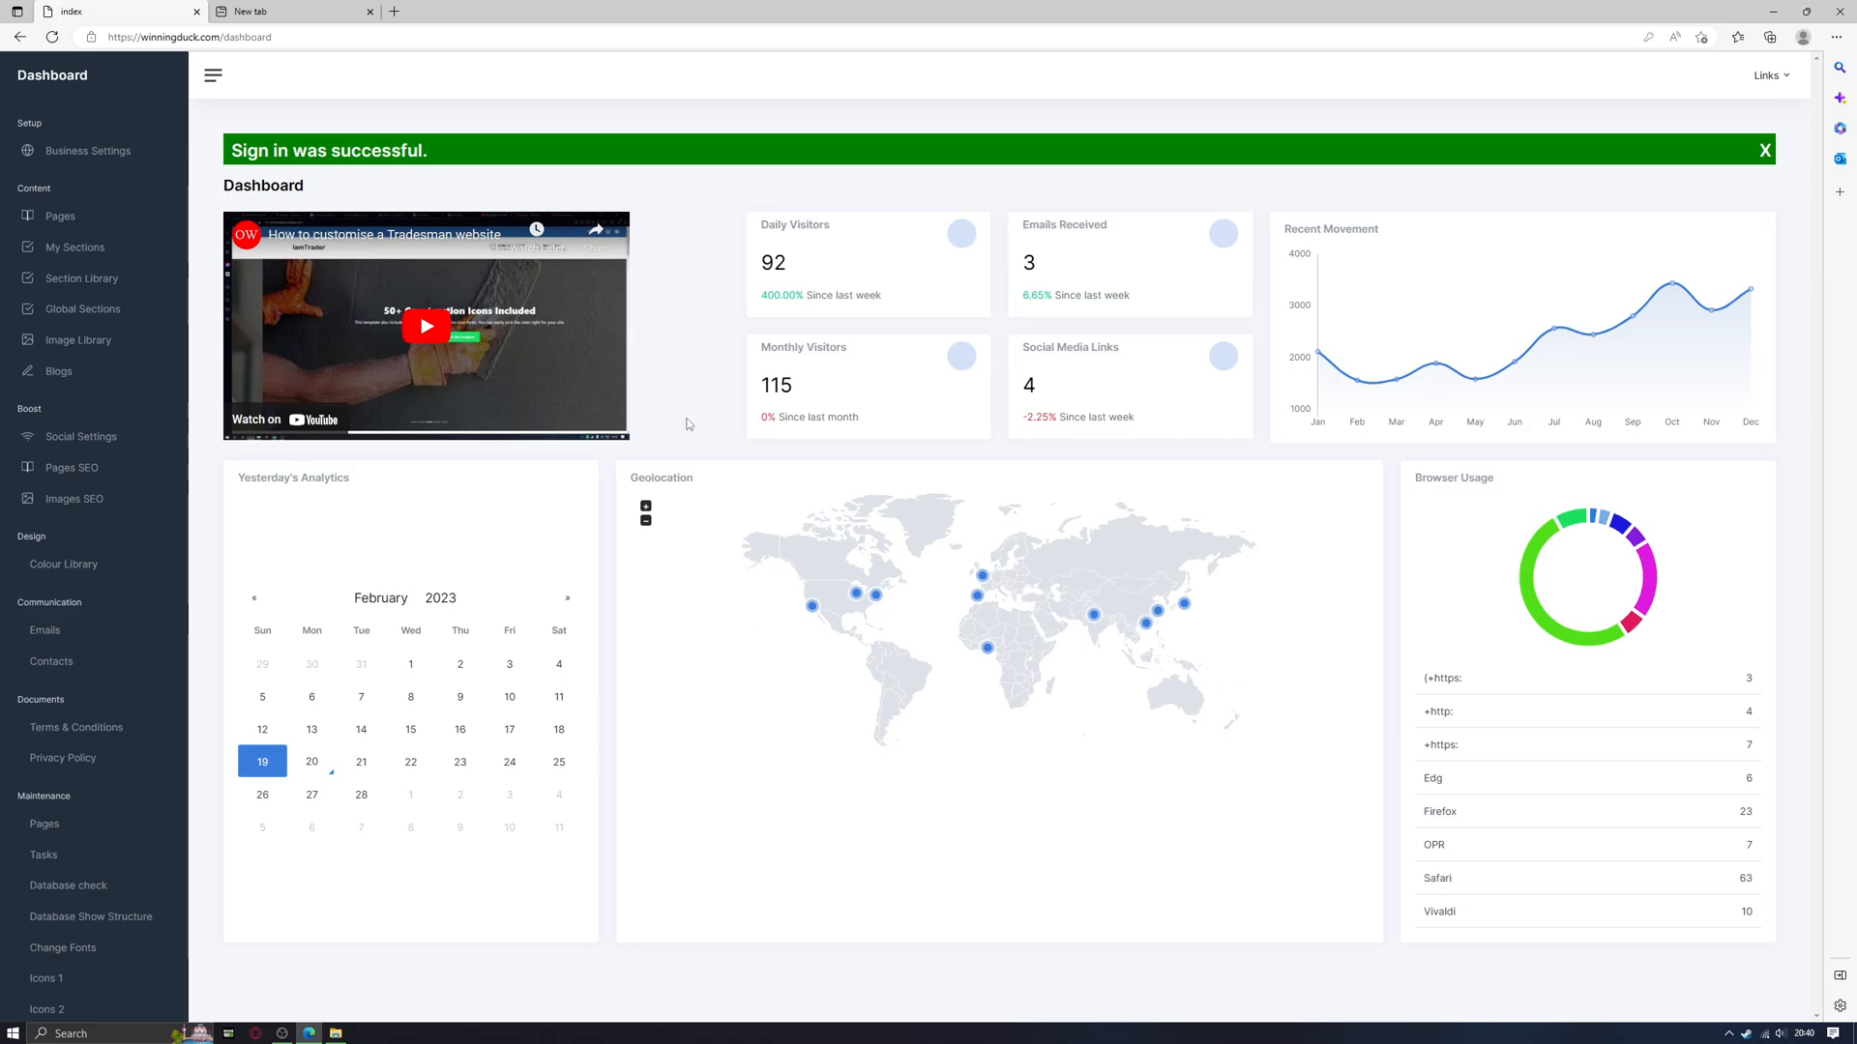
# - Open the Business Settings and examine the business name, telephone and email fields
pyautogui.click(103, 155)
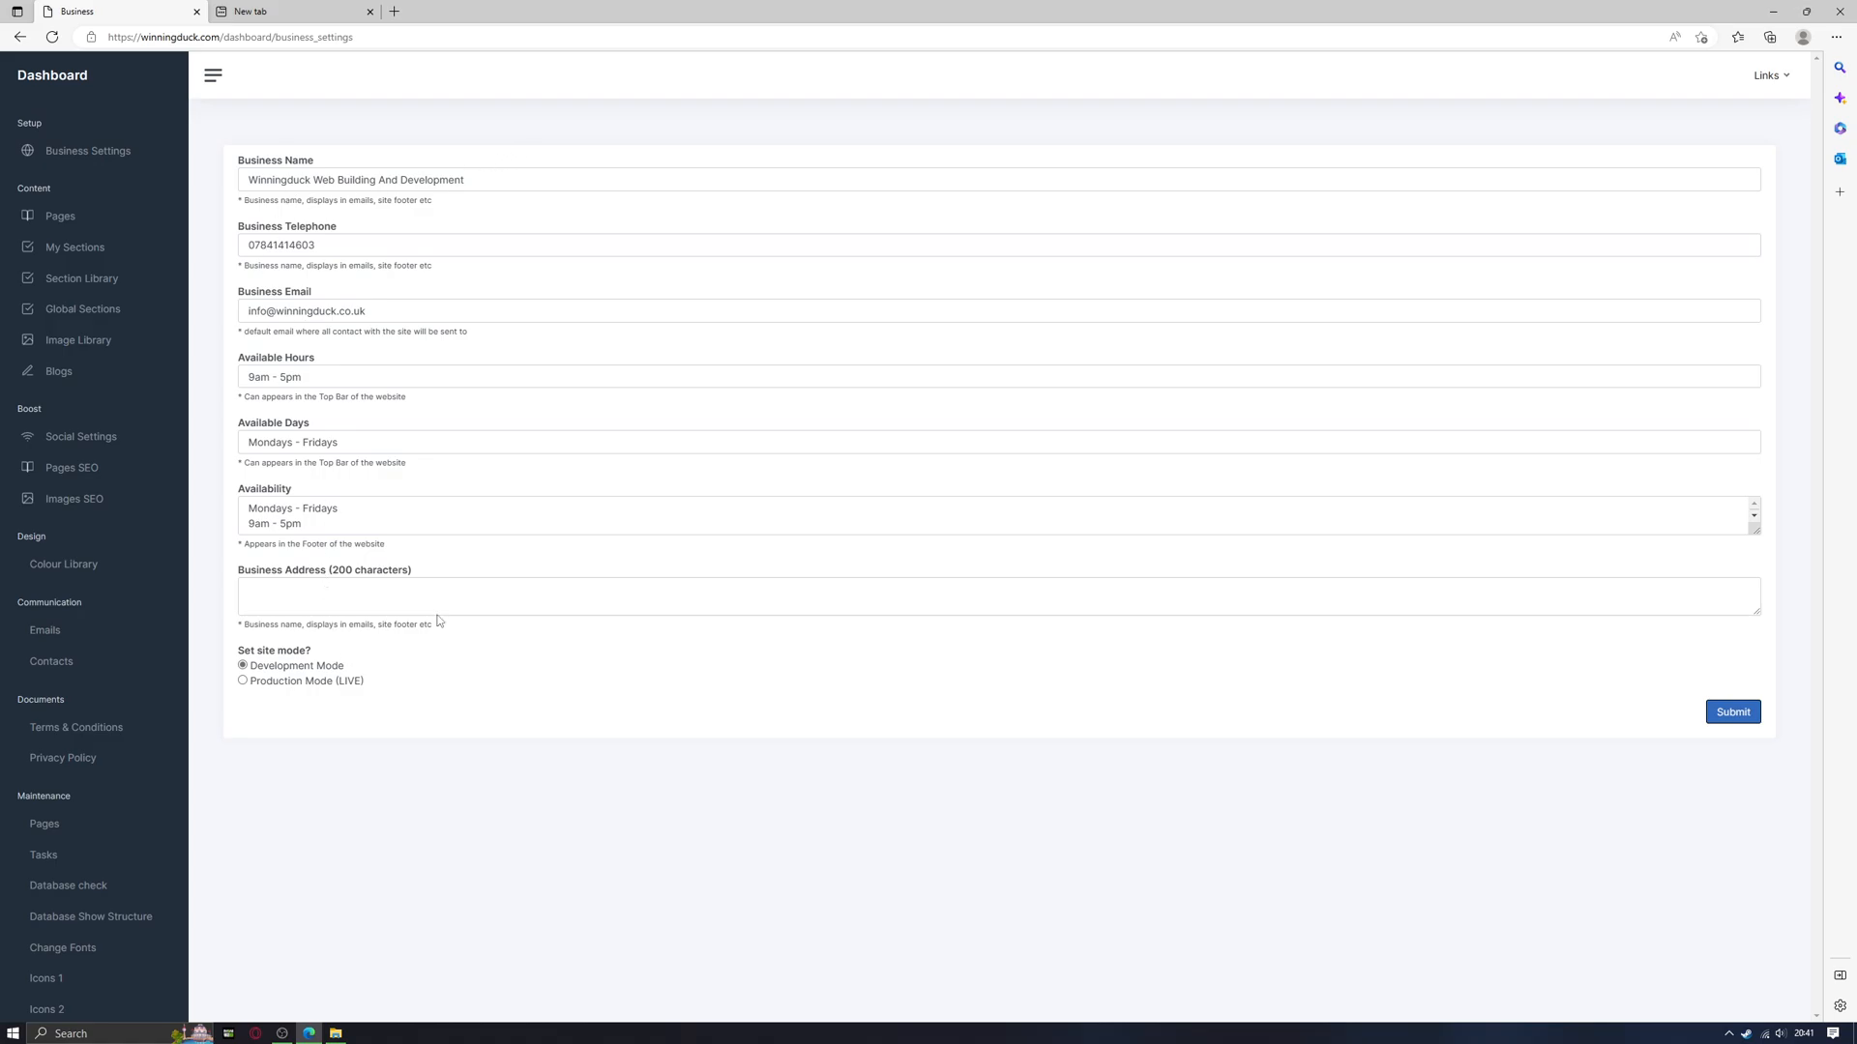
pyautogui.moveTo(500, 188); pyautogui.dragTo(209, 189)
pyautogui.moveTo(339, 242); pyautogui.dragTo(258, 271)
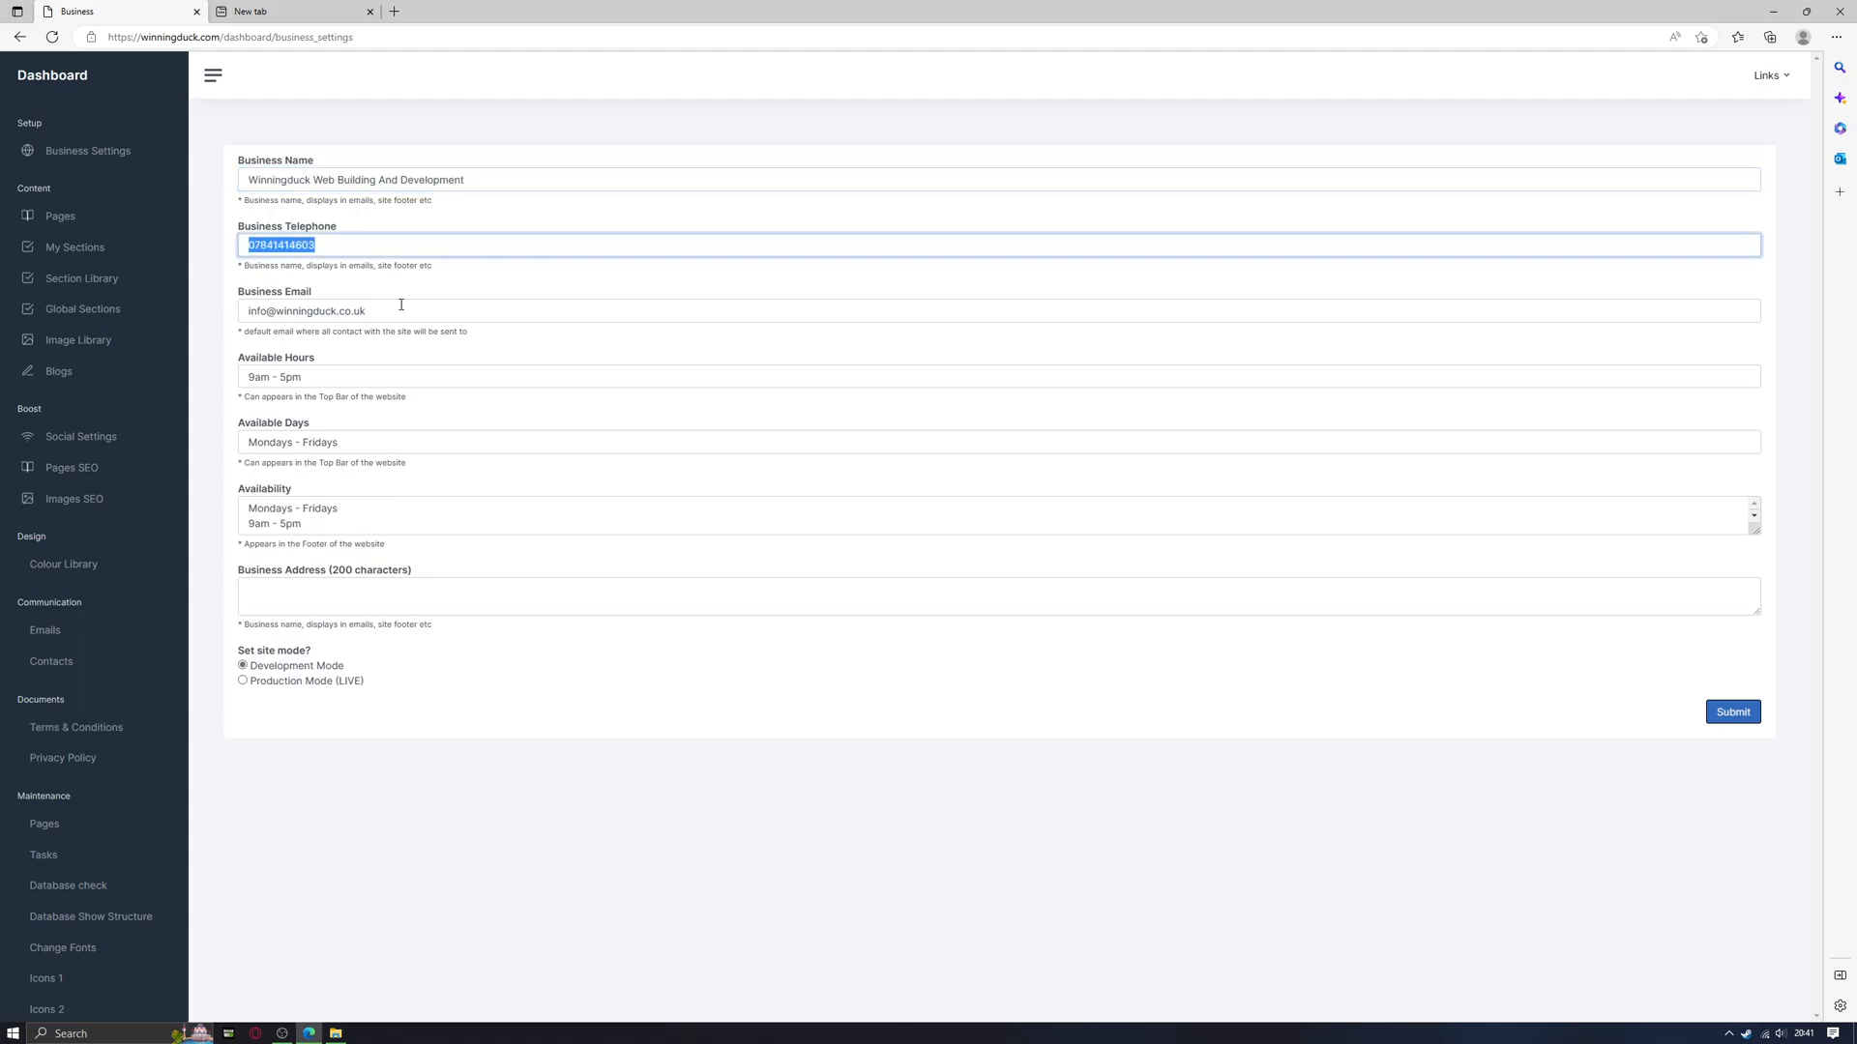
pyautogui.moveTo(401, 313); pyautogui.dragTo(235, 331)
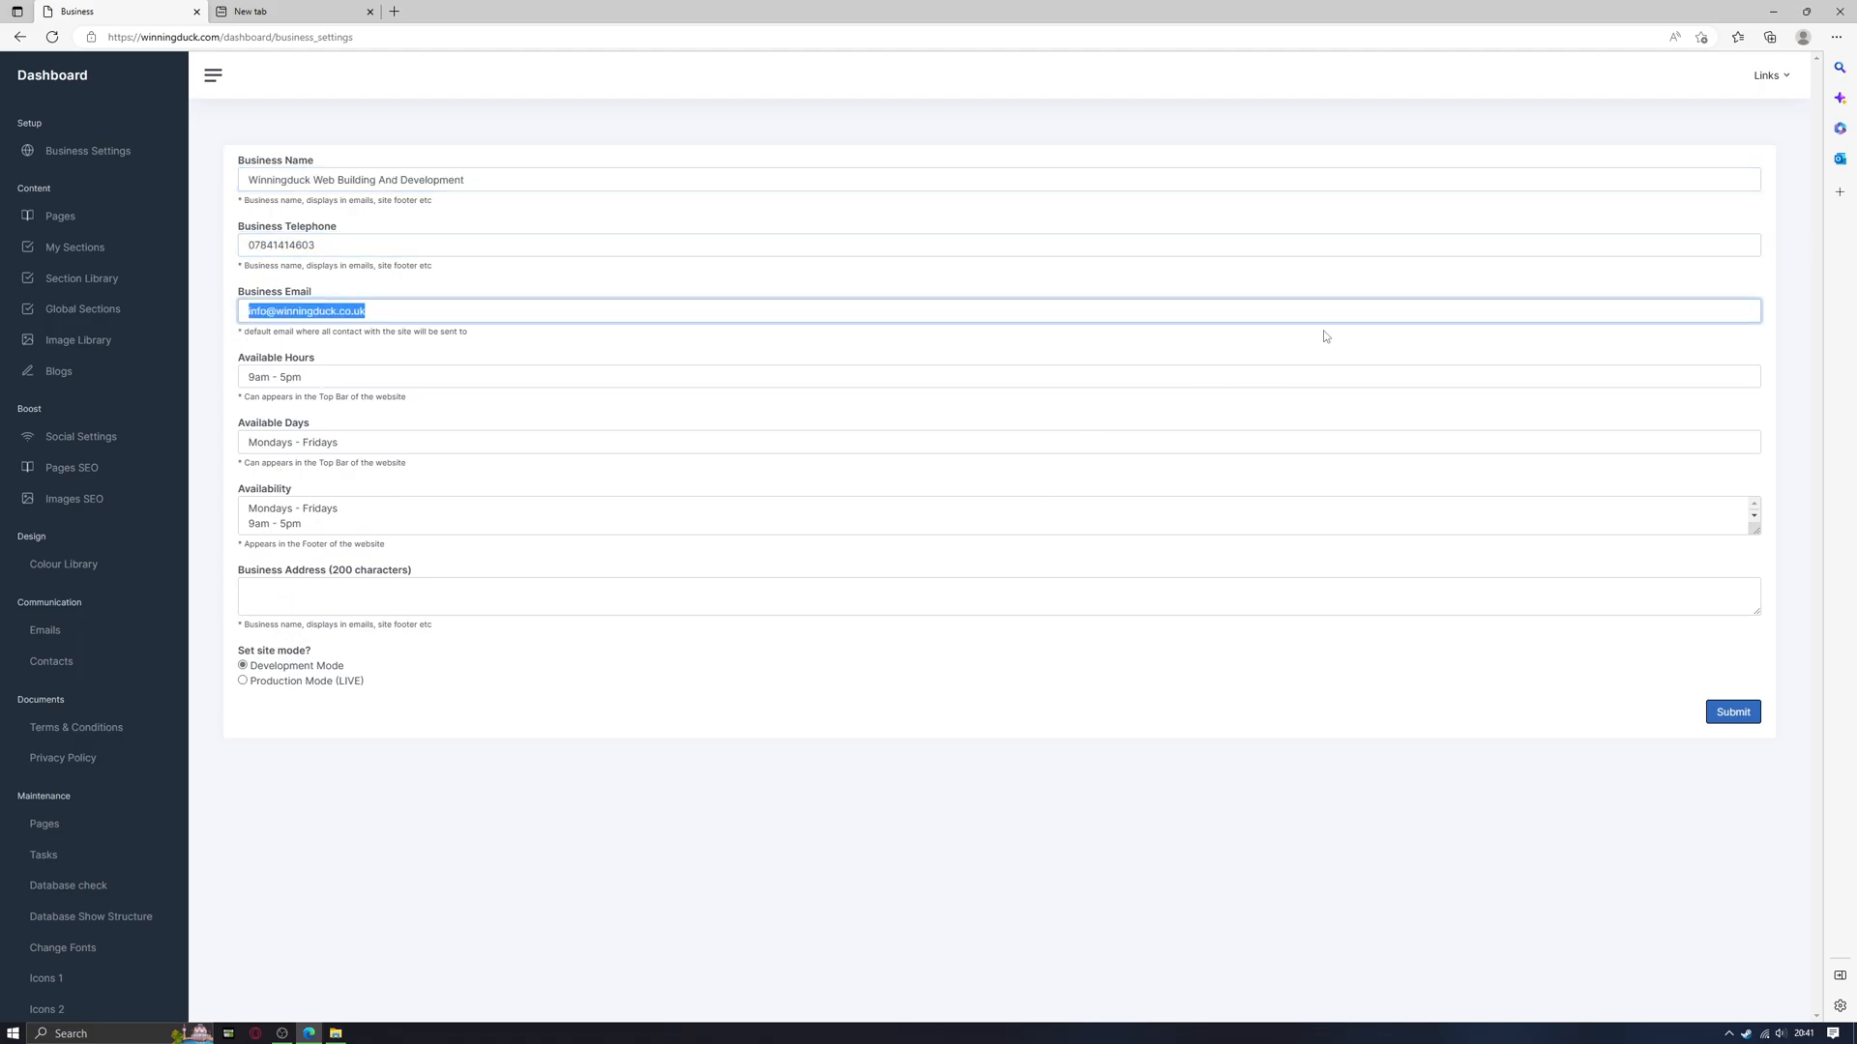
# - Open the main site from the dashboard and review its header and footer contact details
pyautogui.click(1770, 77)
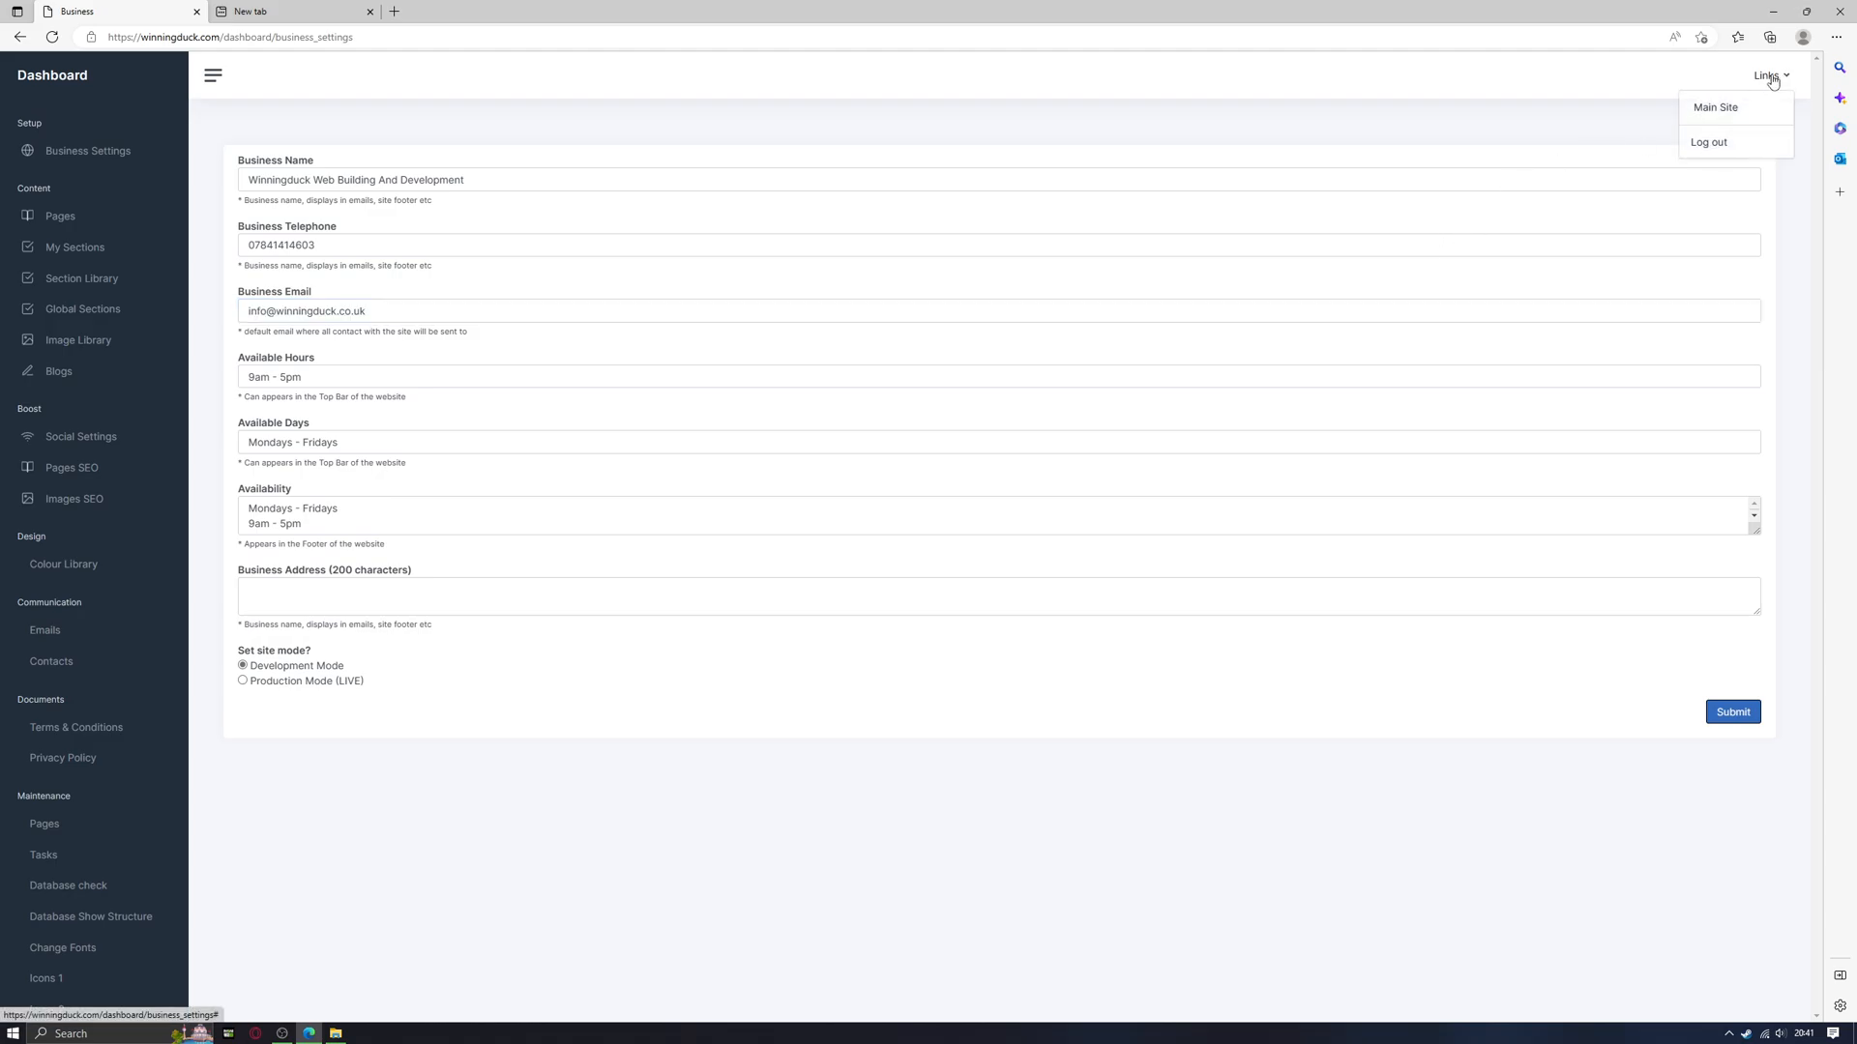
pyautogui.click(1728, 108)
pyautogui.scroll(-5, 858, 601)
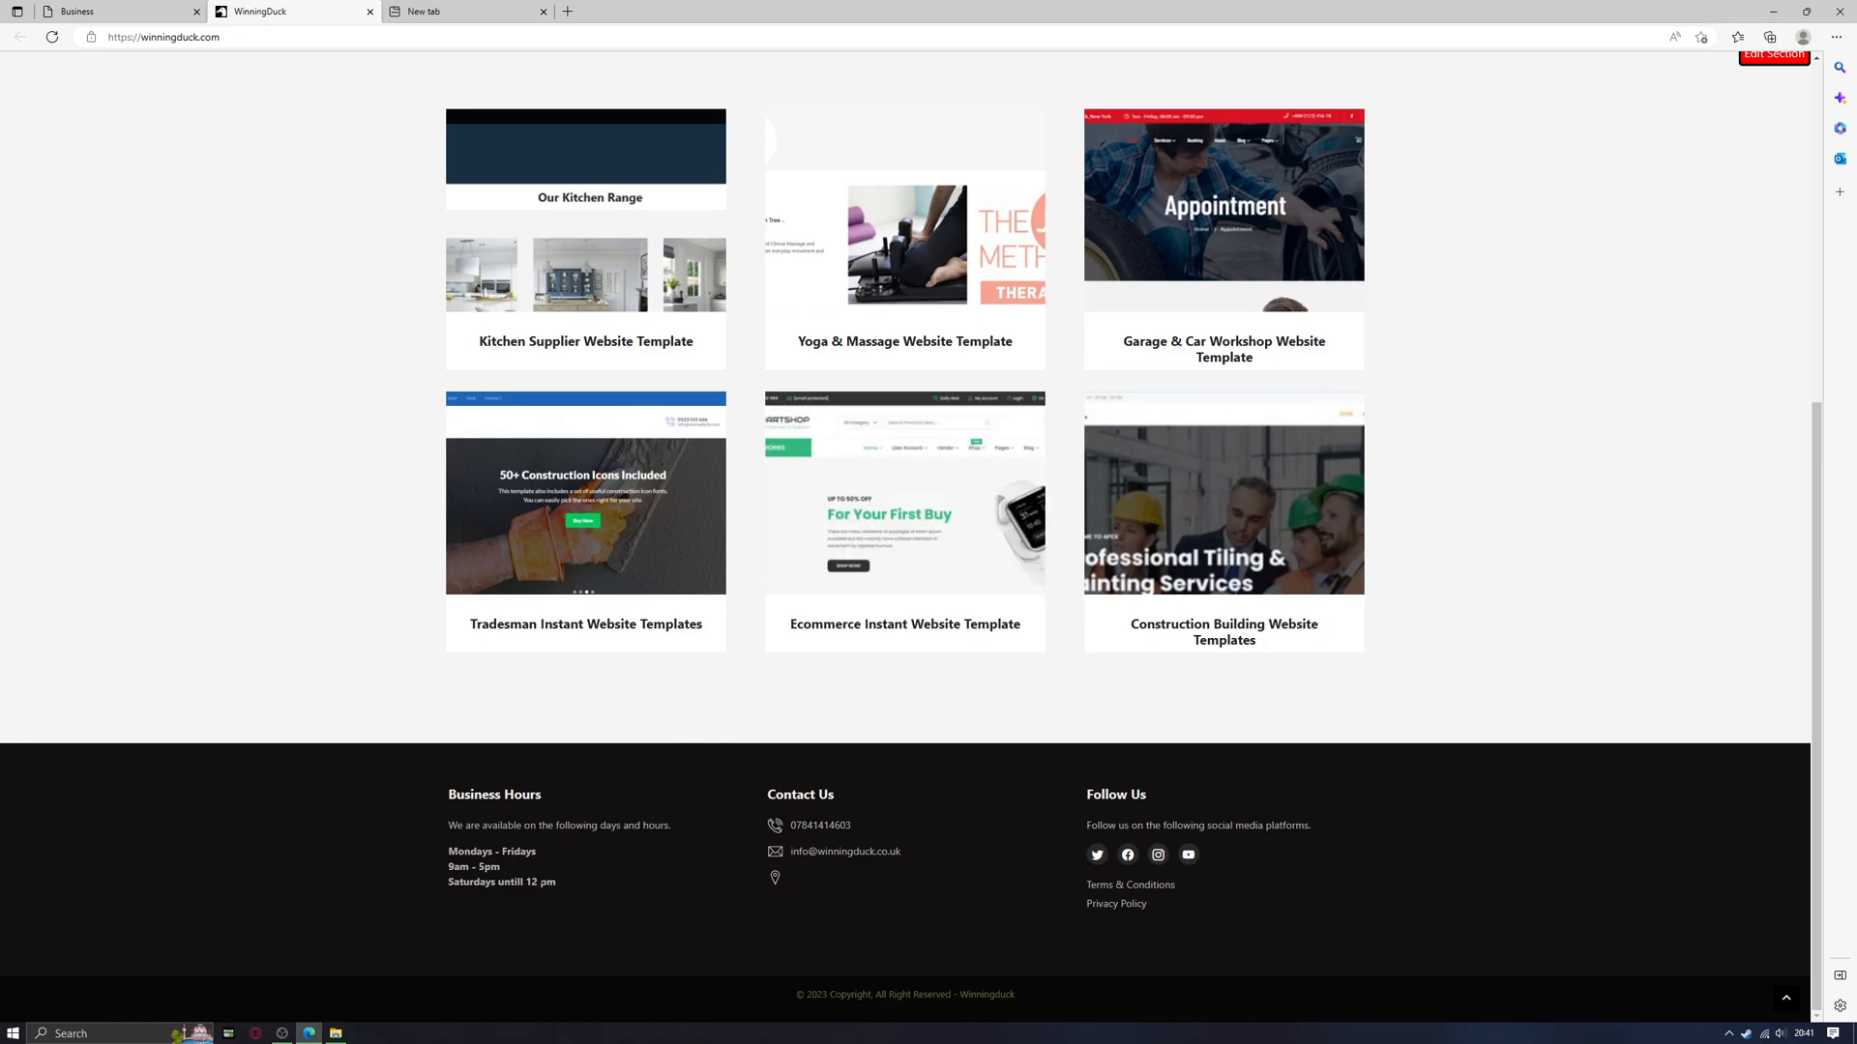
pyautogui.scroll(5, 1218, 704)
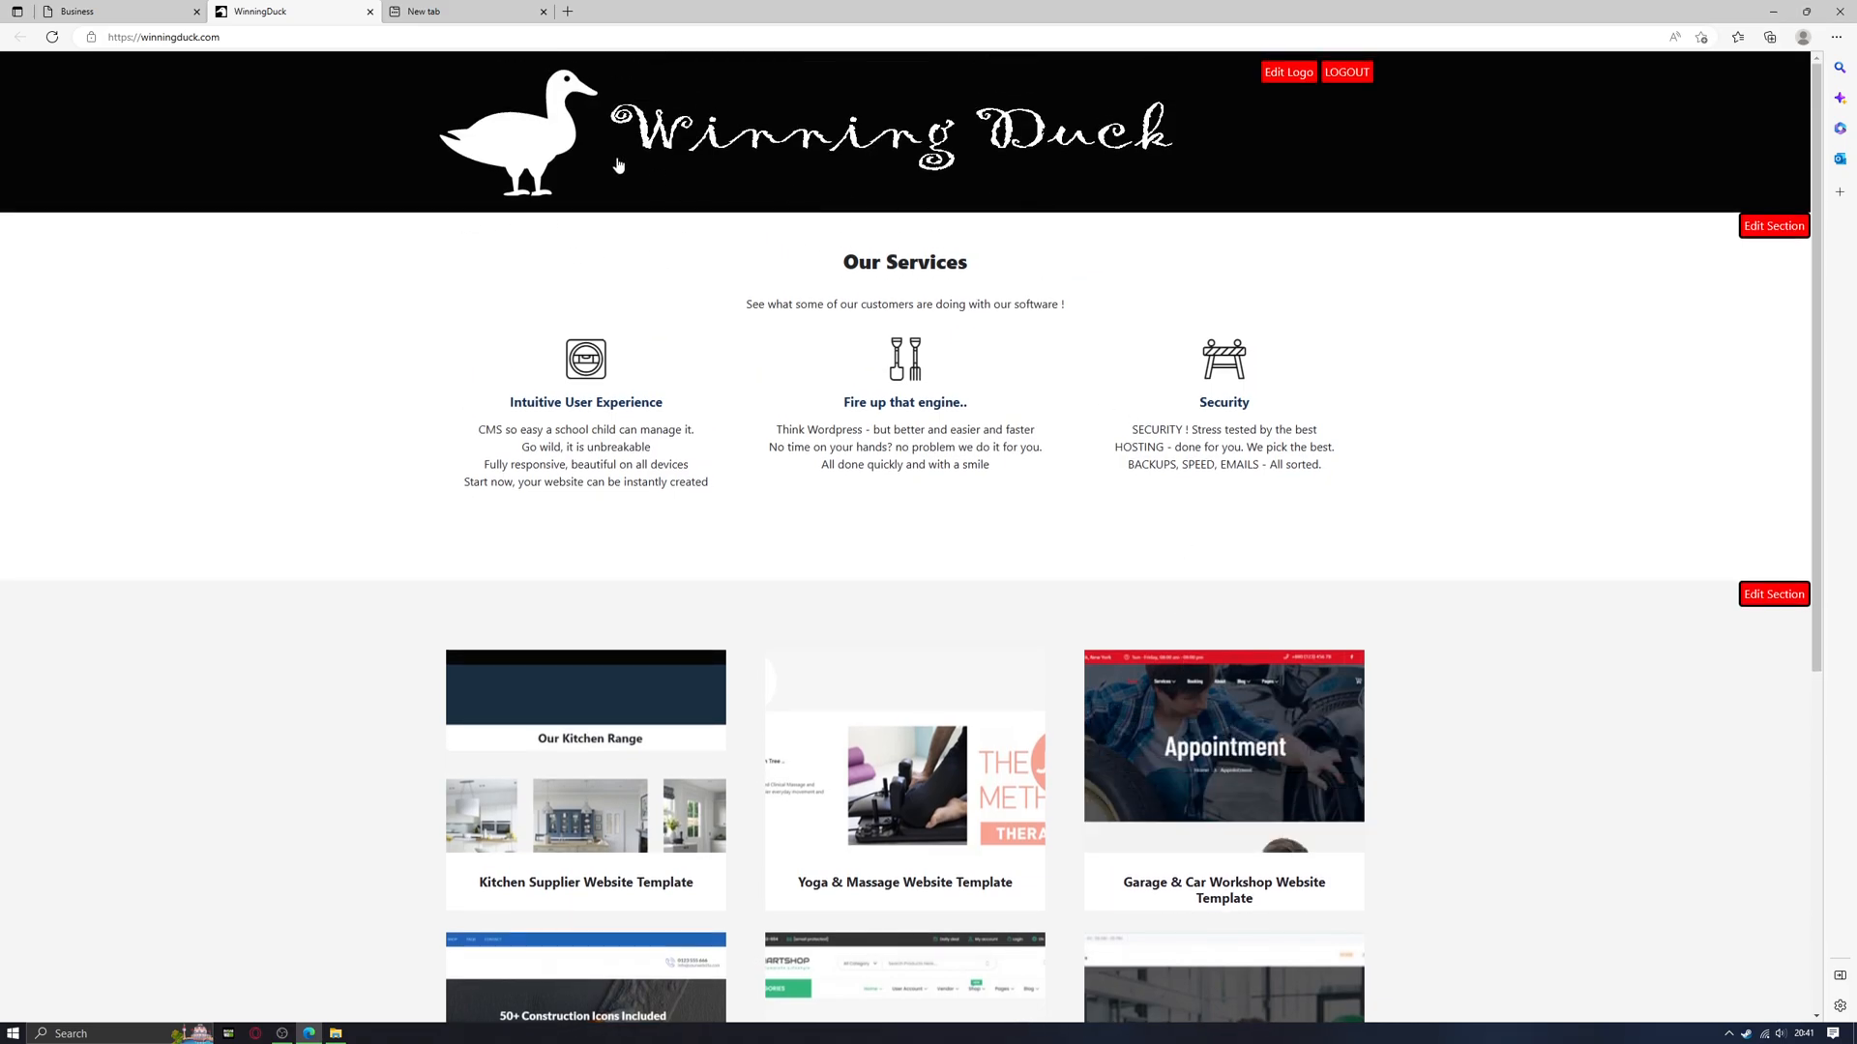
# - Open the dashboard's Global Sections and compare the listed bars with the main site's header and footer
pyautogui.click(97, 13)
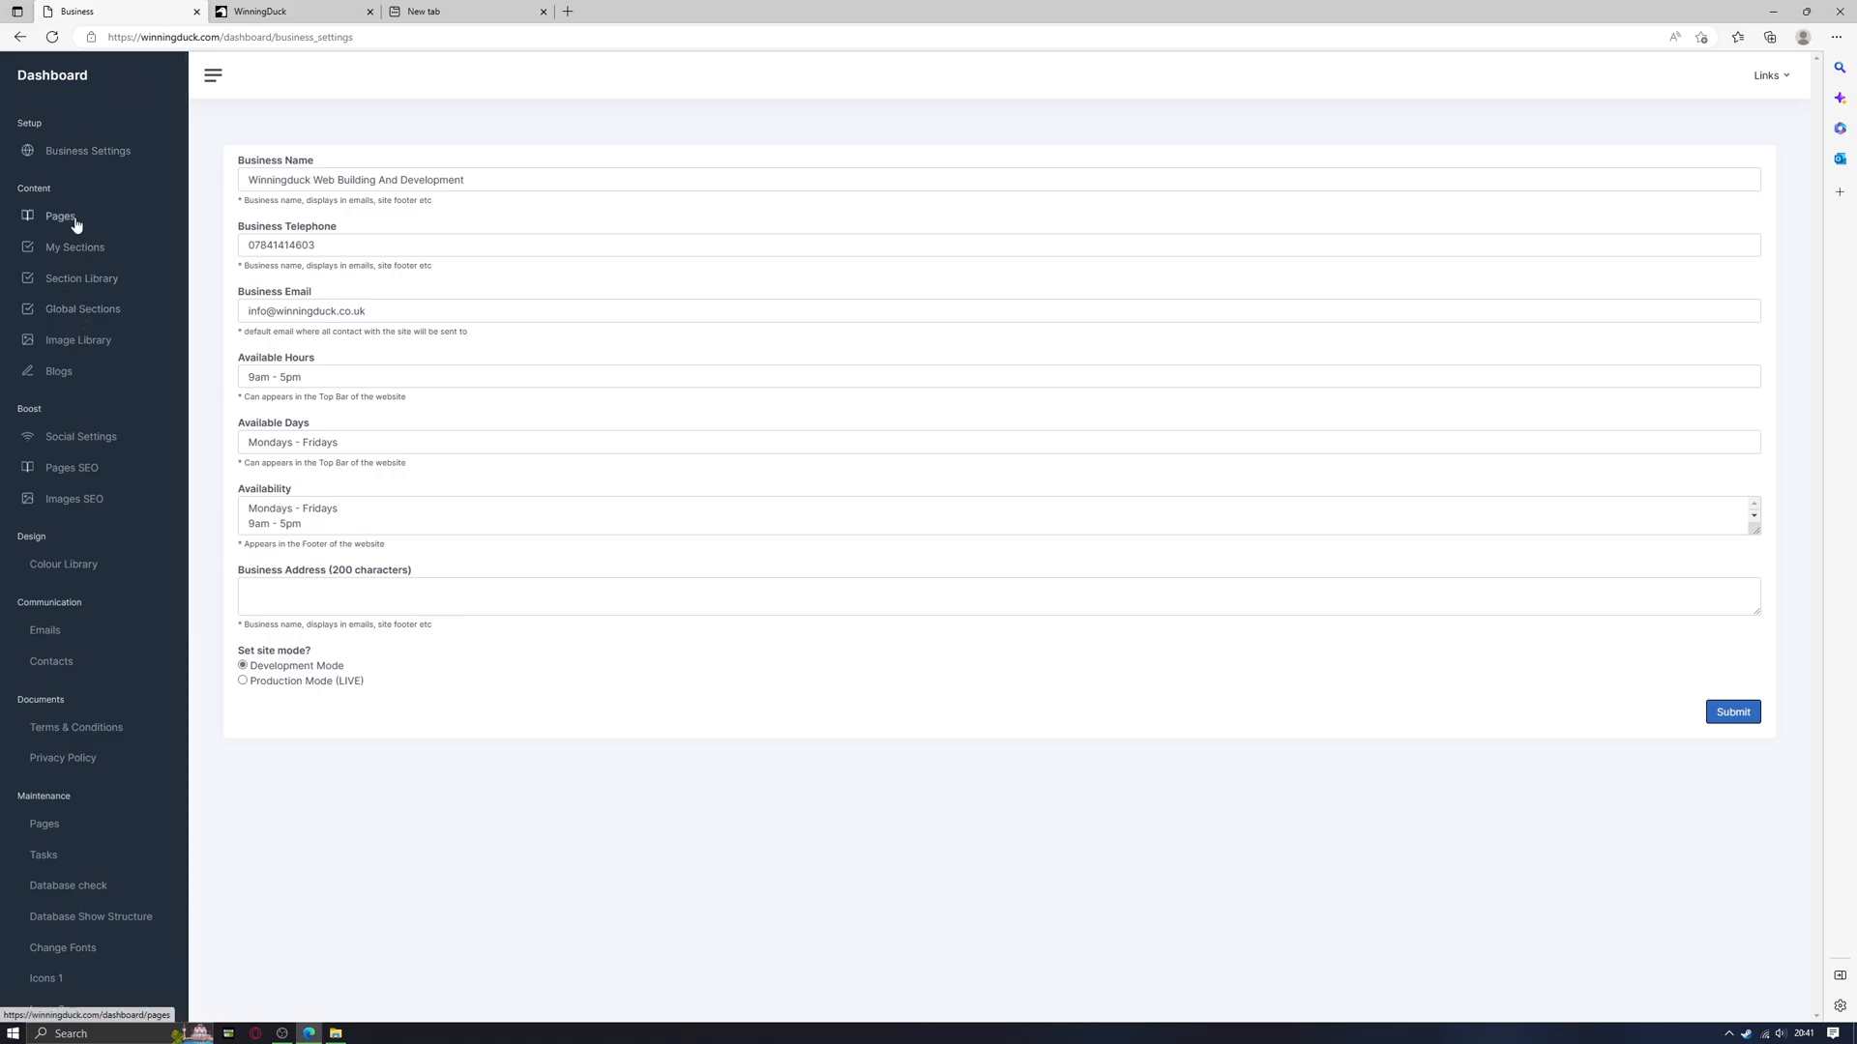
pyautogui.click(93, 310)
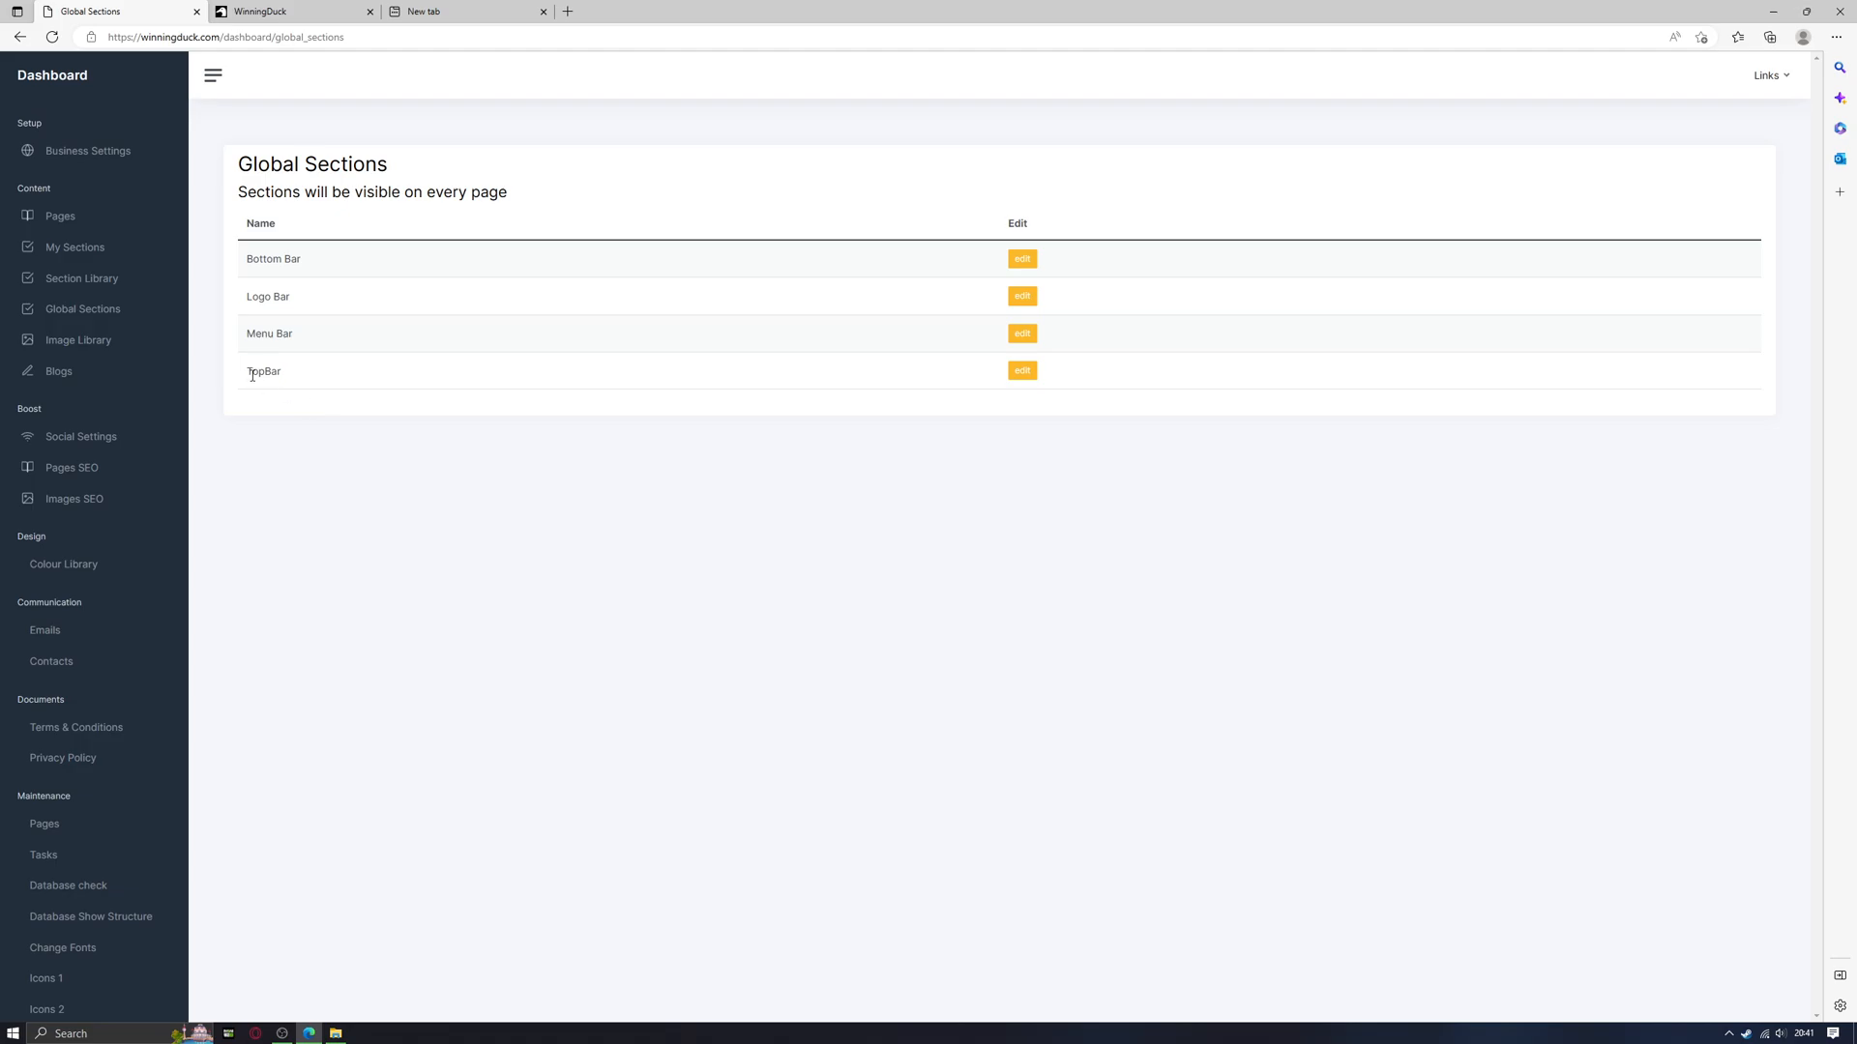
pyautogui.click(277, 14)
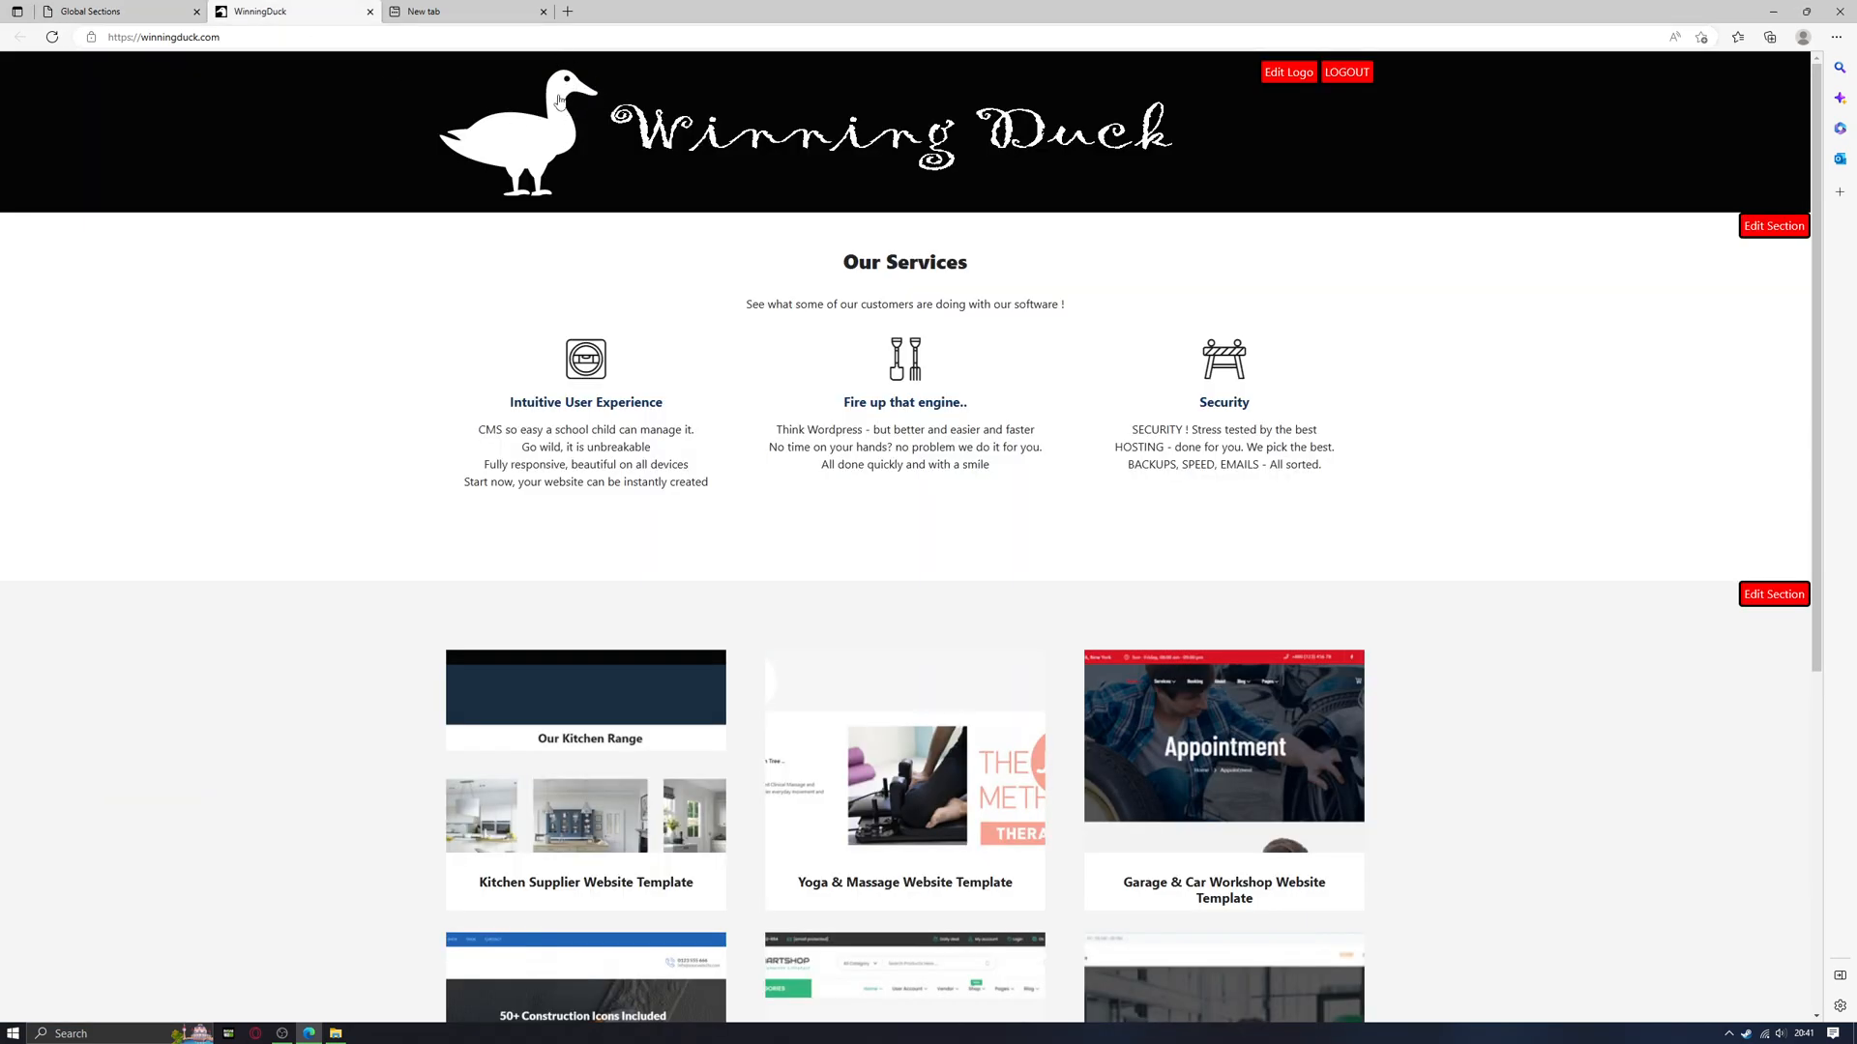
pyautogui.click(152, 22)
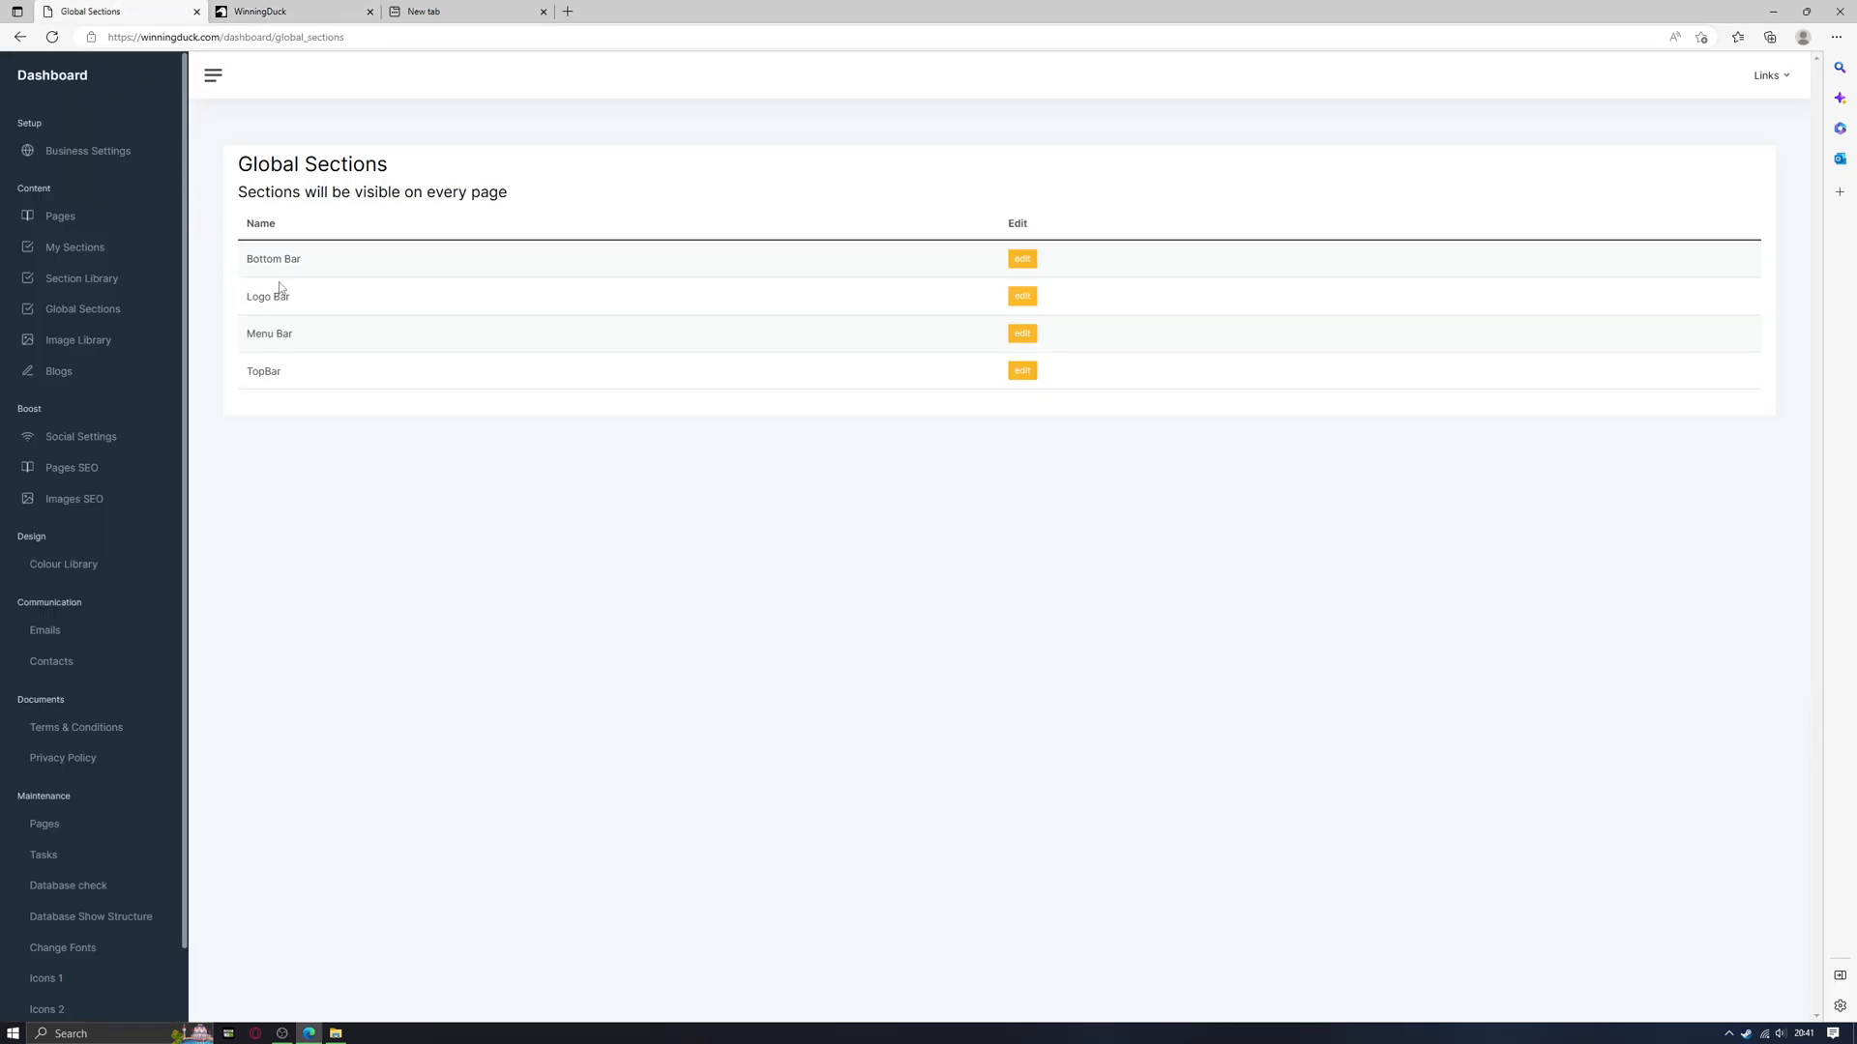
pyautogui.click(287, 21)
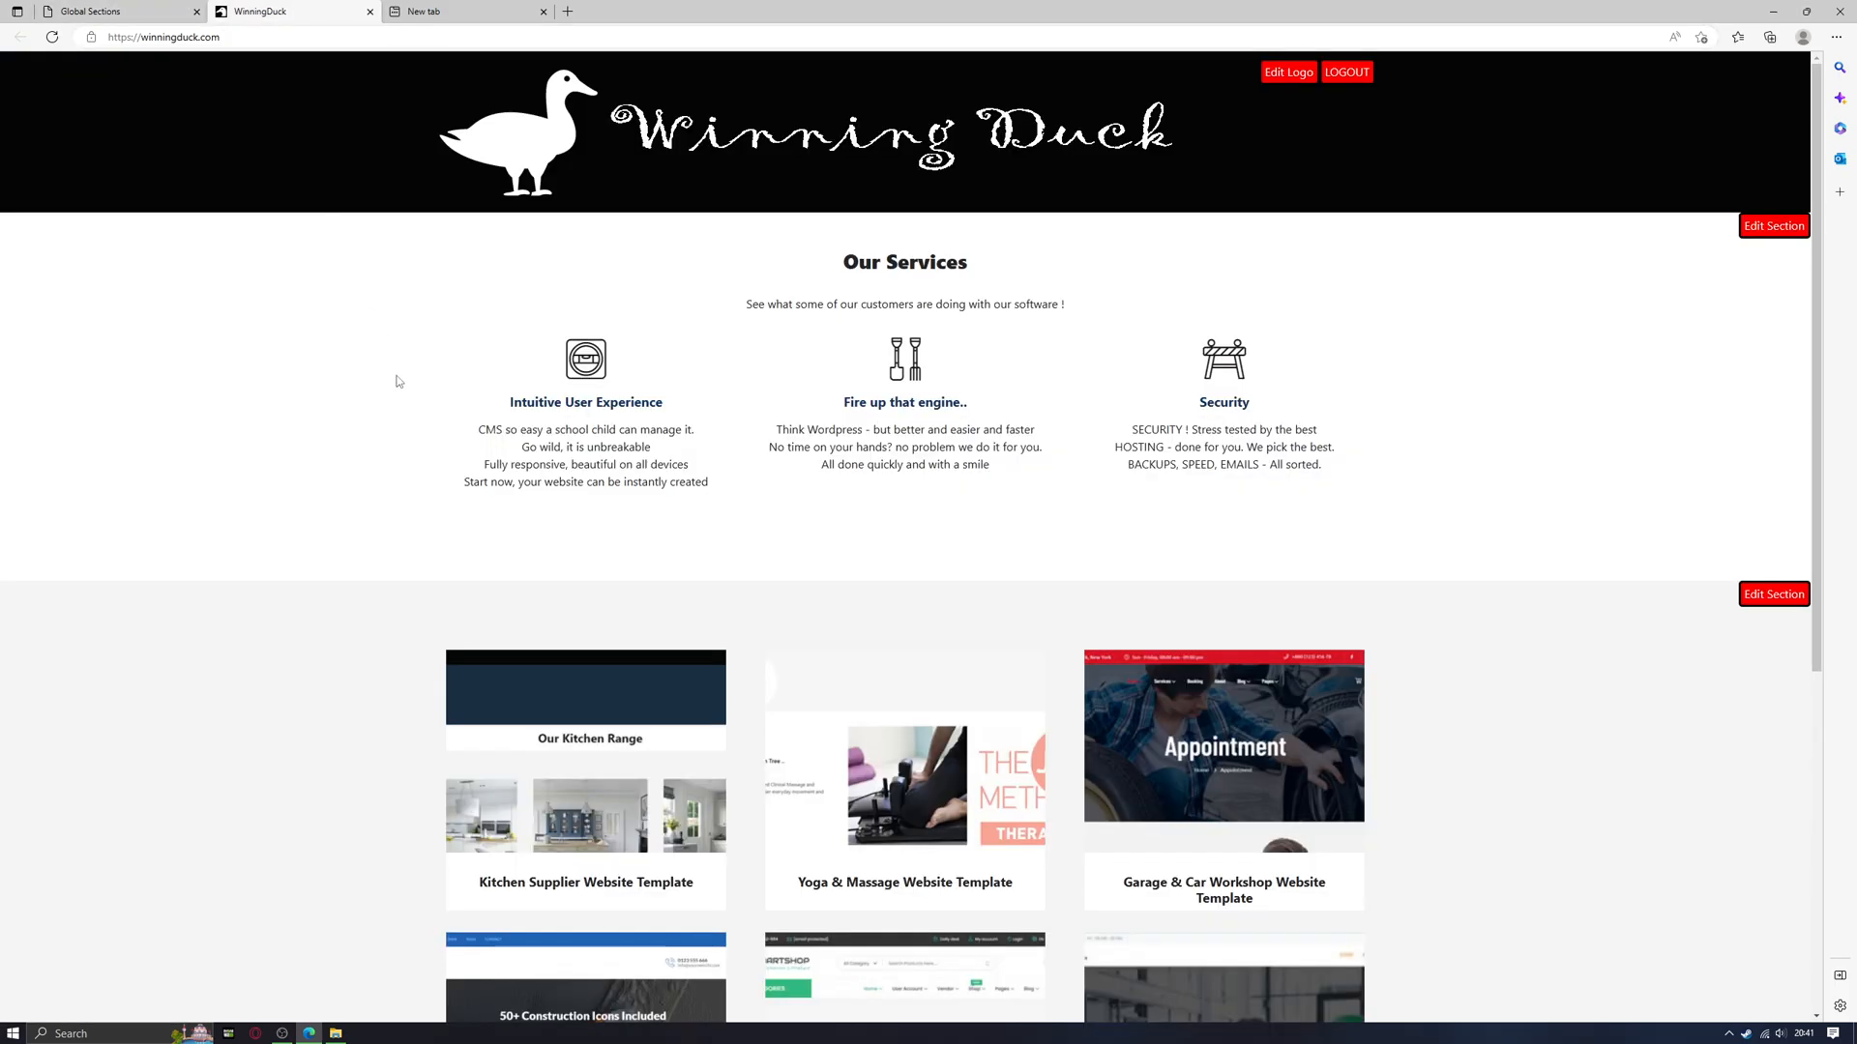
pyautogui.scroll(-5, 430, 713)
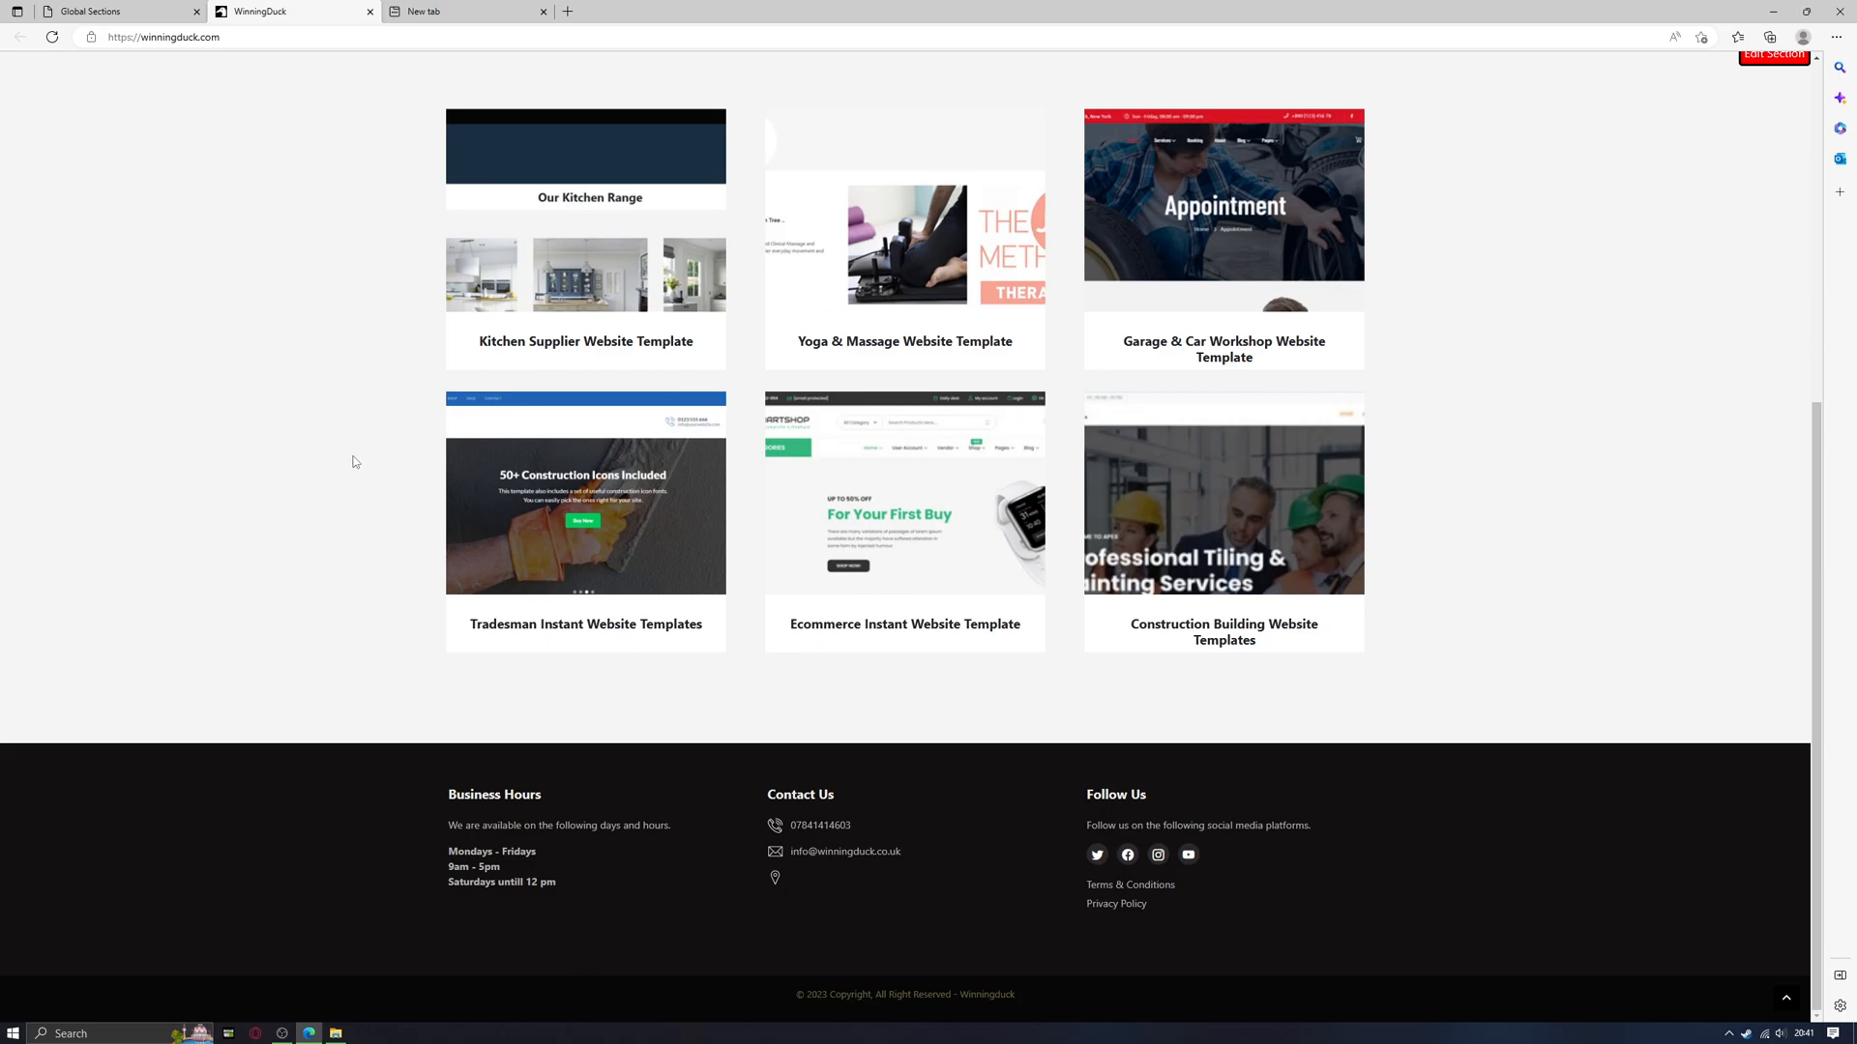
pyautogui.click(145, 12)
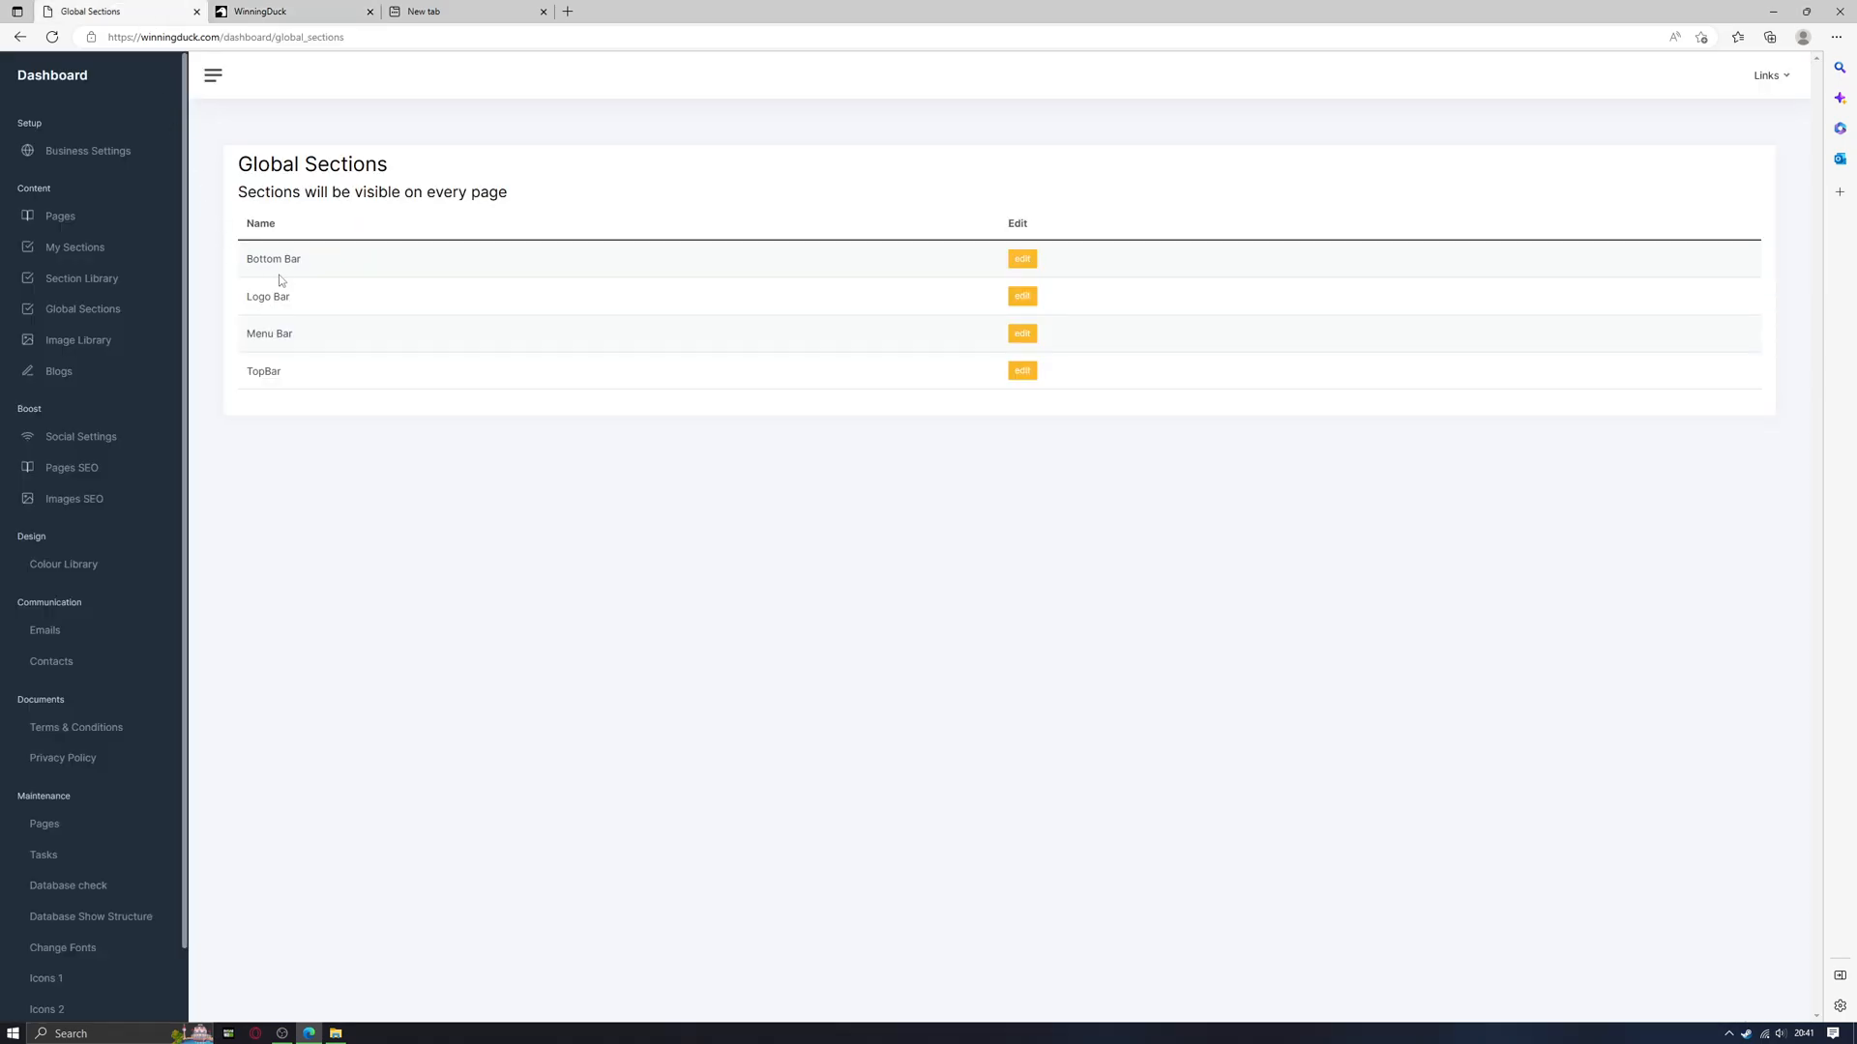
pyautogui.click(287, 11)
pyautogui.scroll(4, 354, 201)
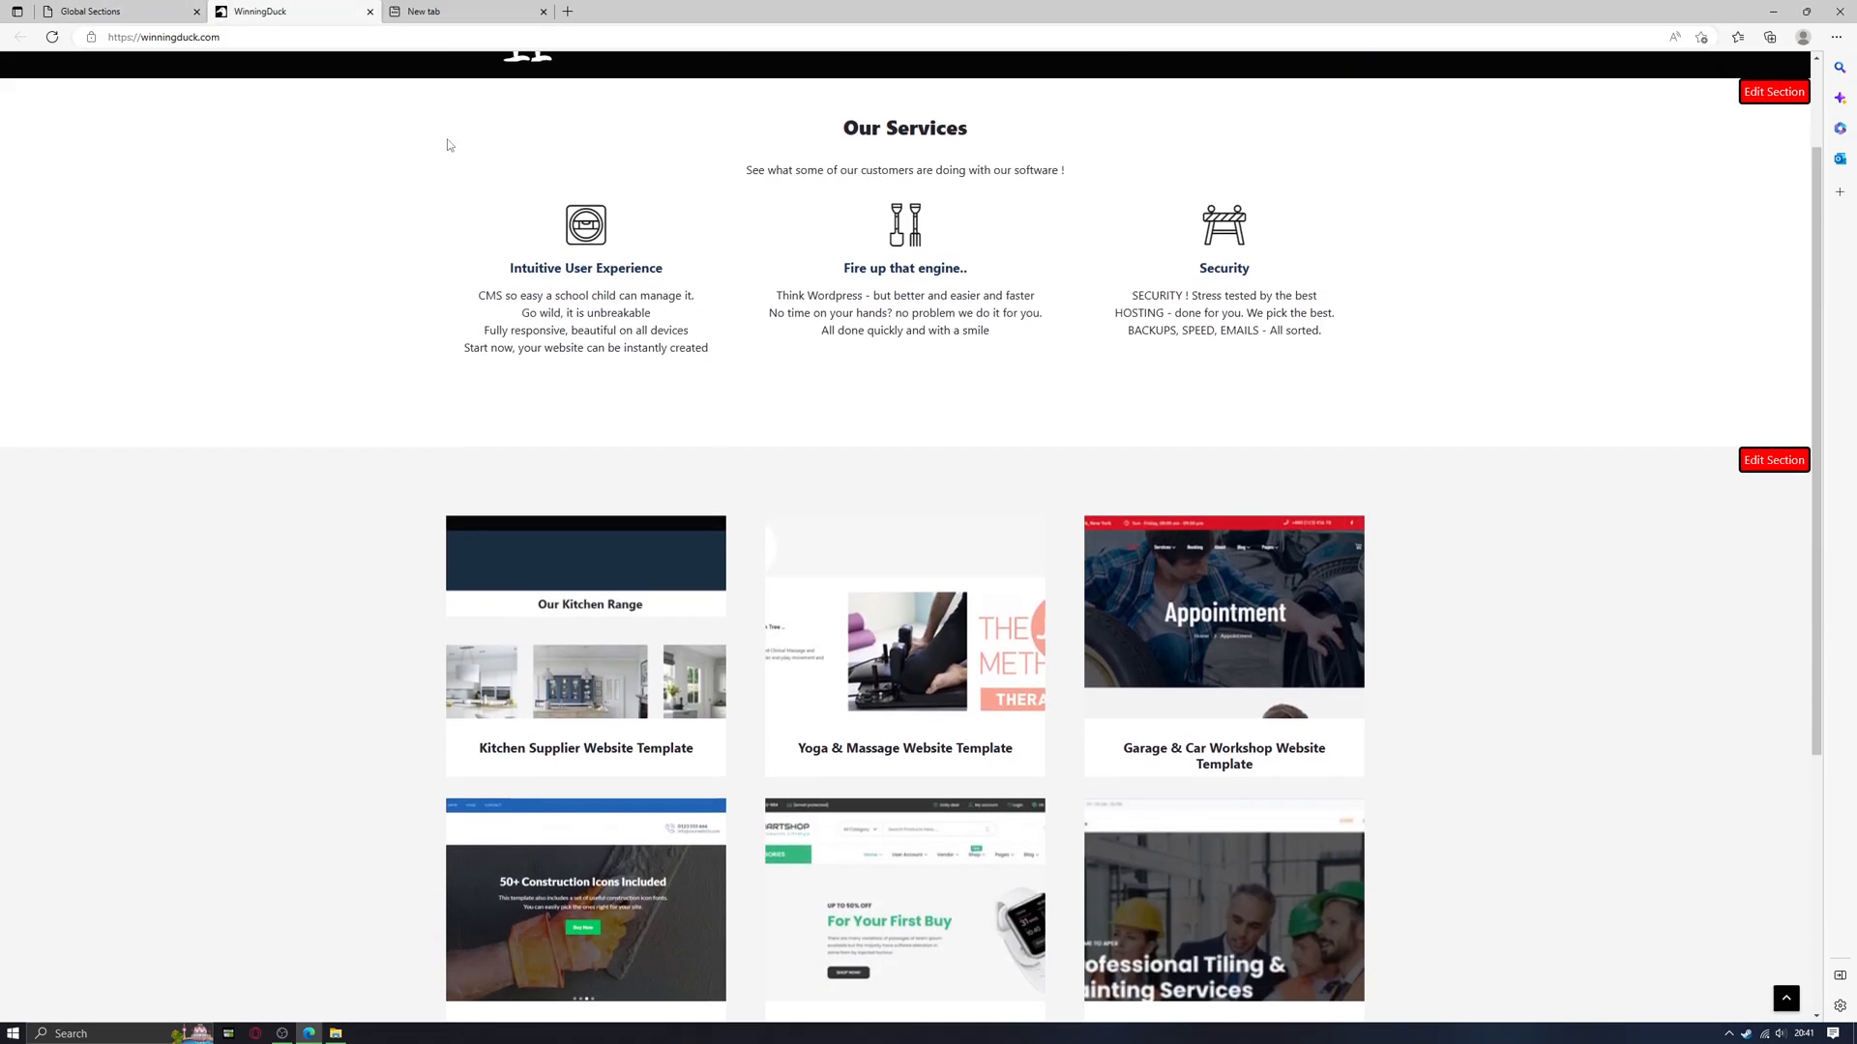
pyautogui.scroll(2, 436, 156)
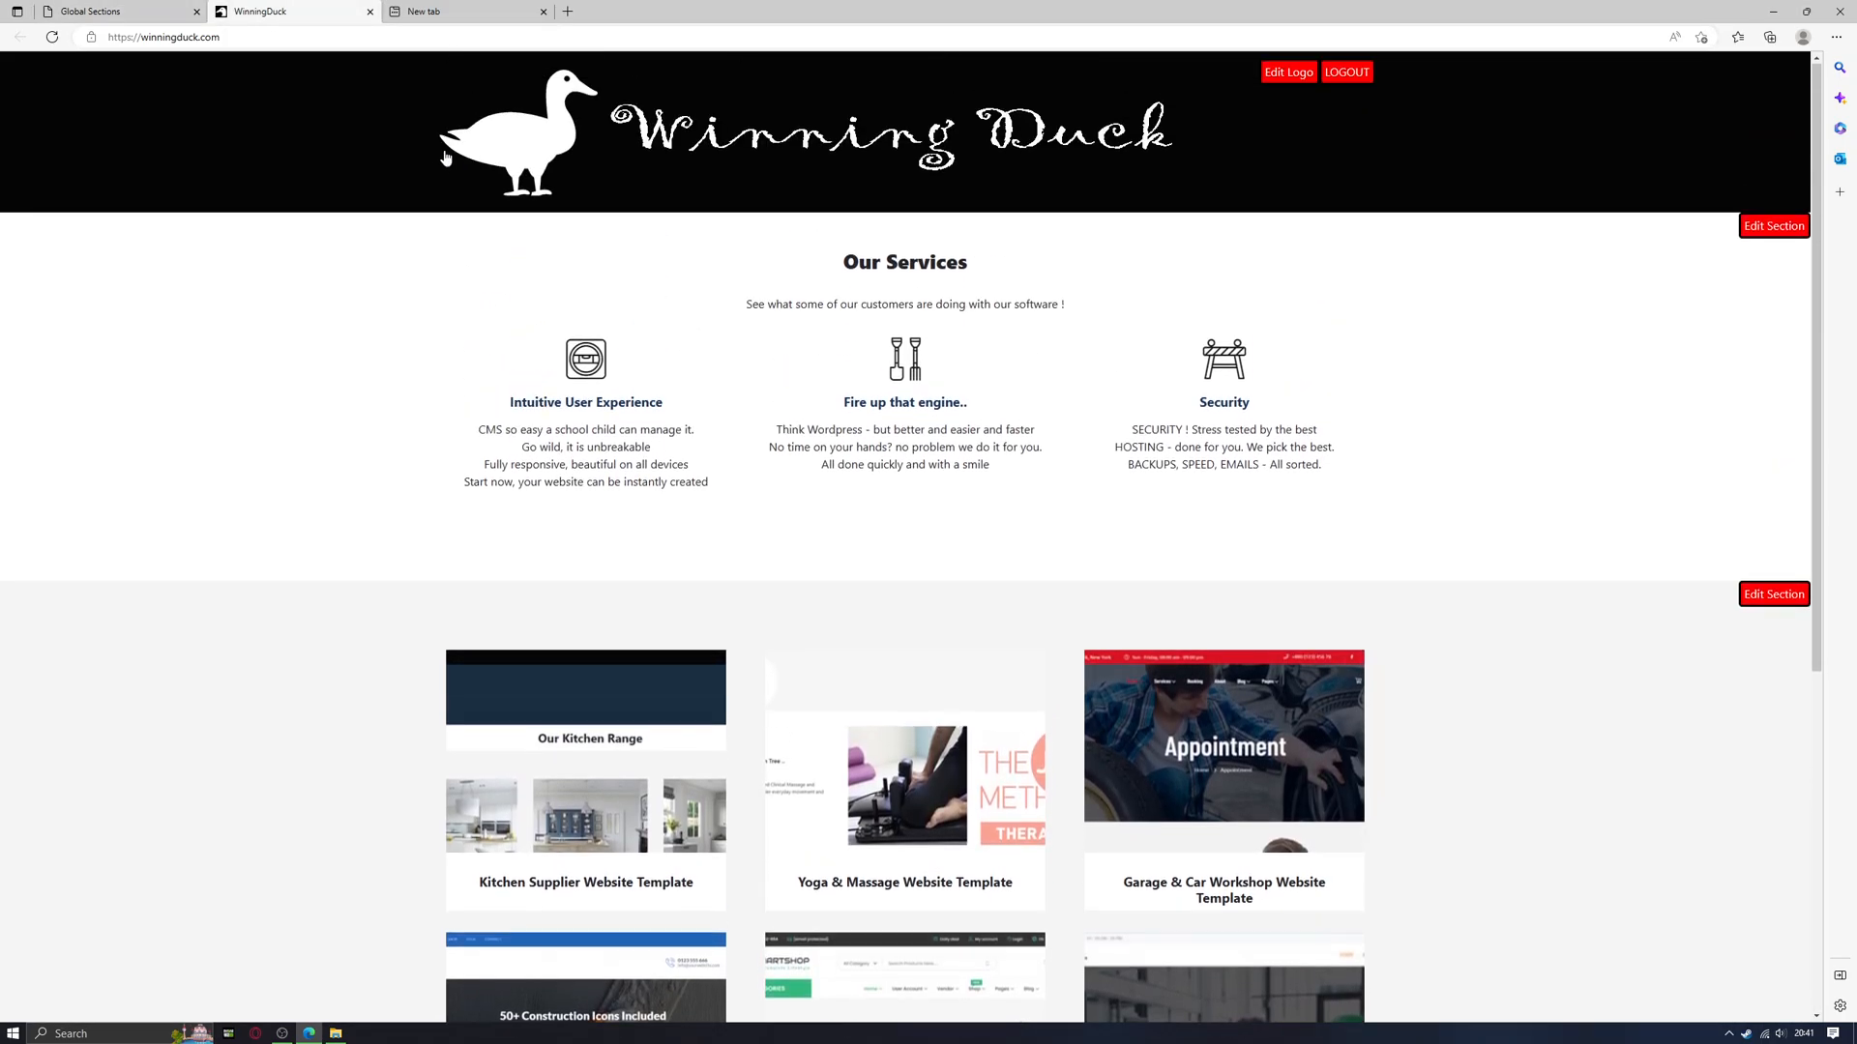
# - Set the global Menu Bar section to show the horizontal menu bar, and reload the main site
pyautogui.click(98, 11)
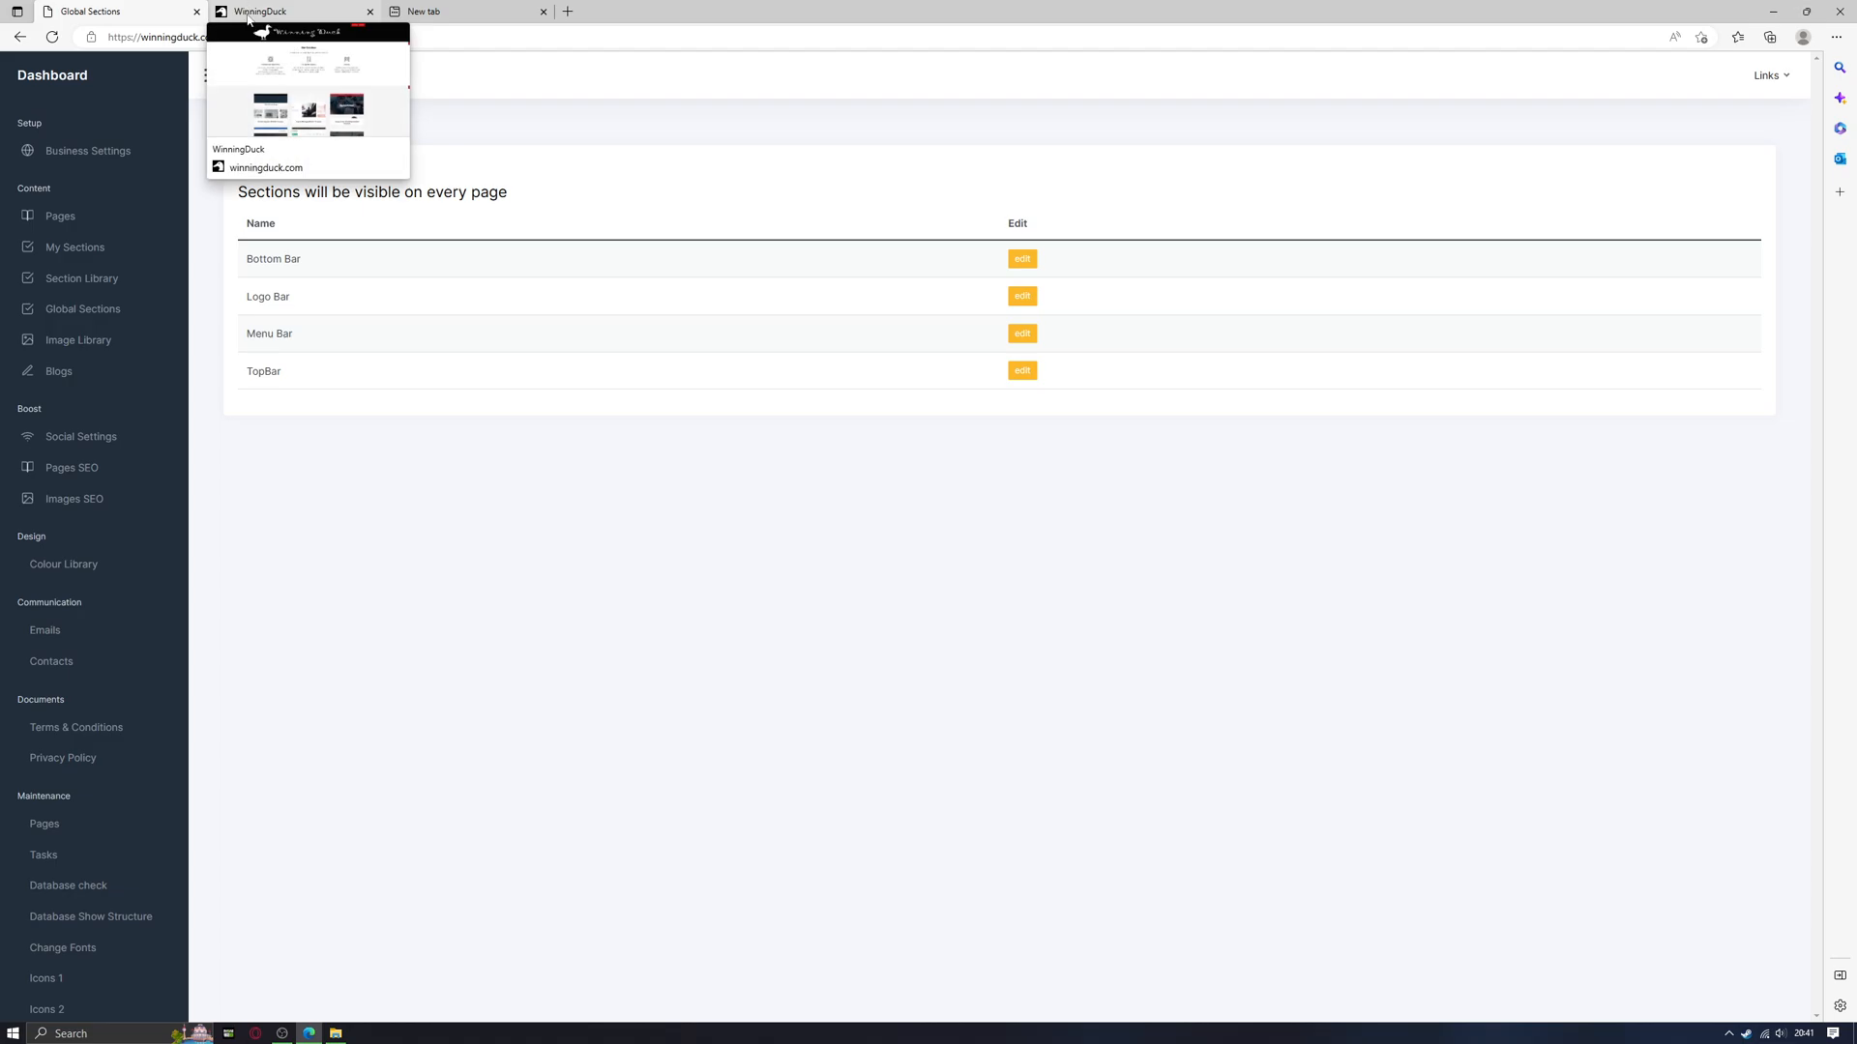
pyautogui.click(1031, 336)
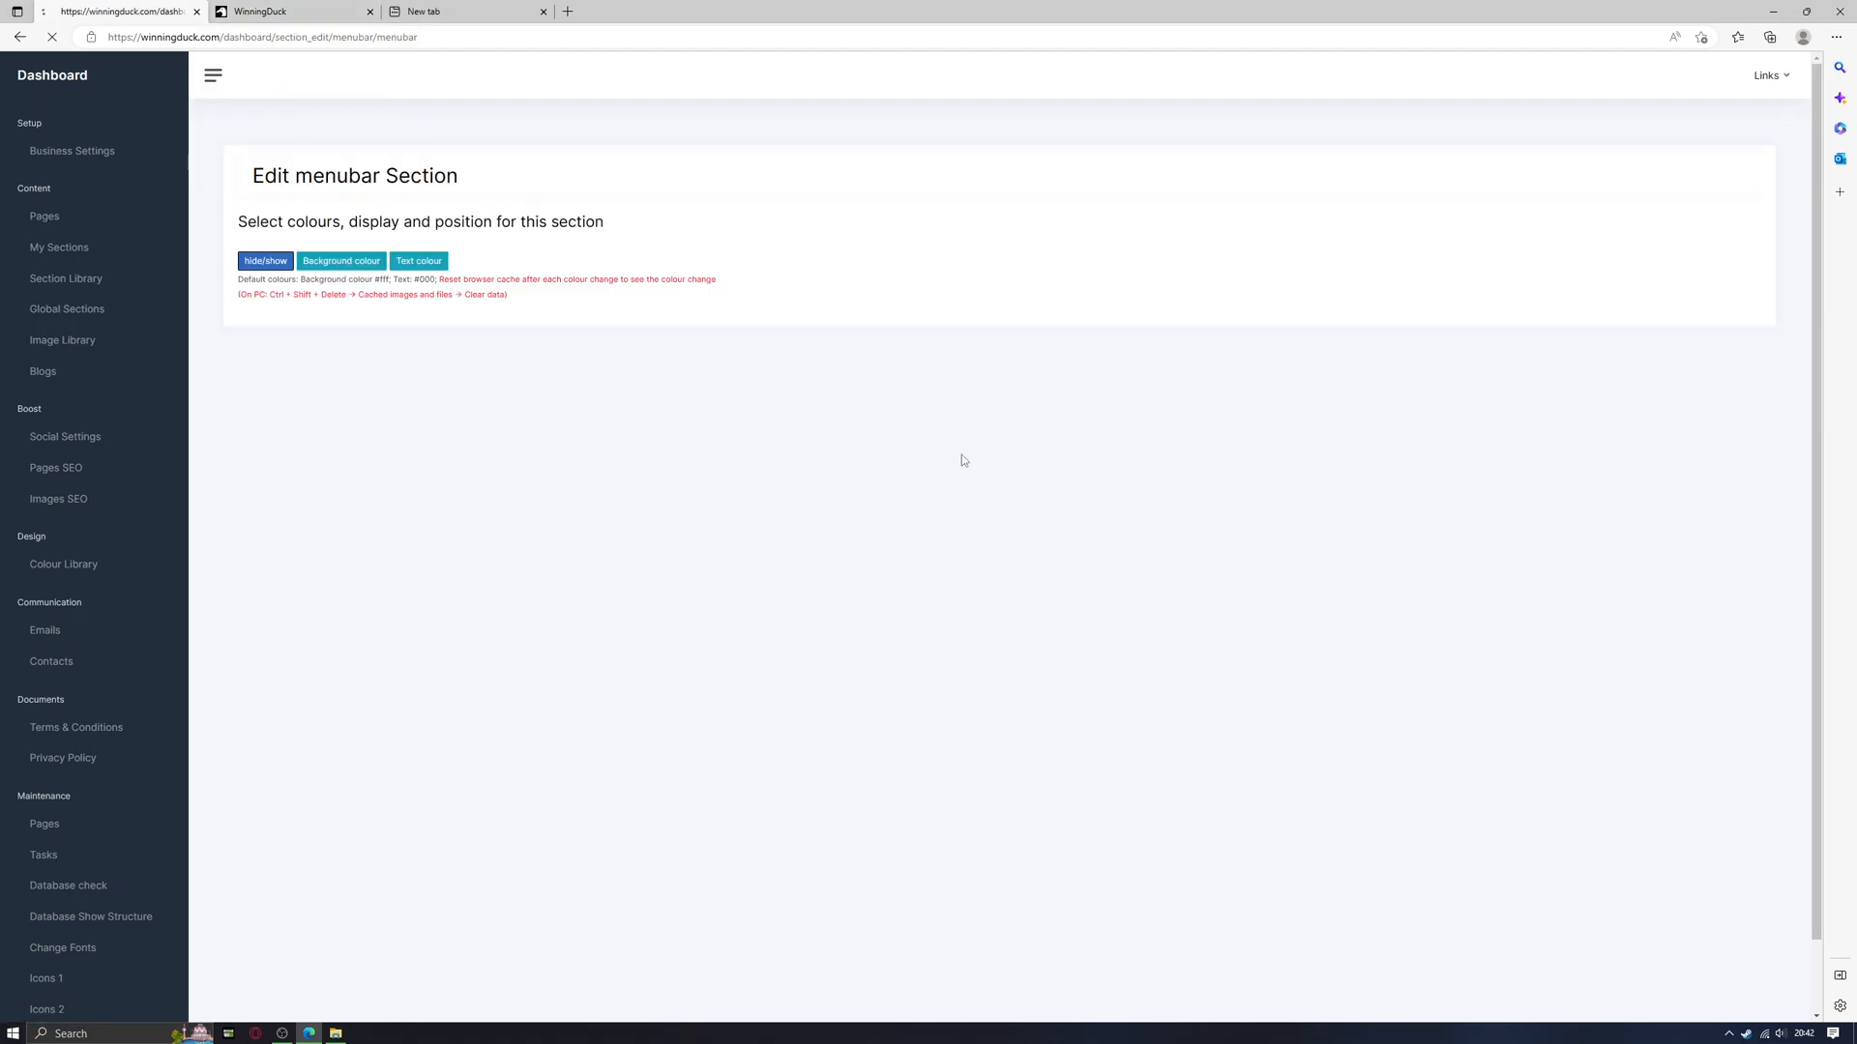
pyautogui.click(262, 266)
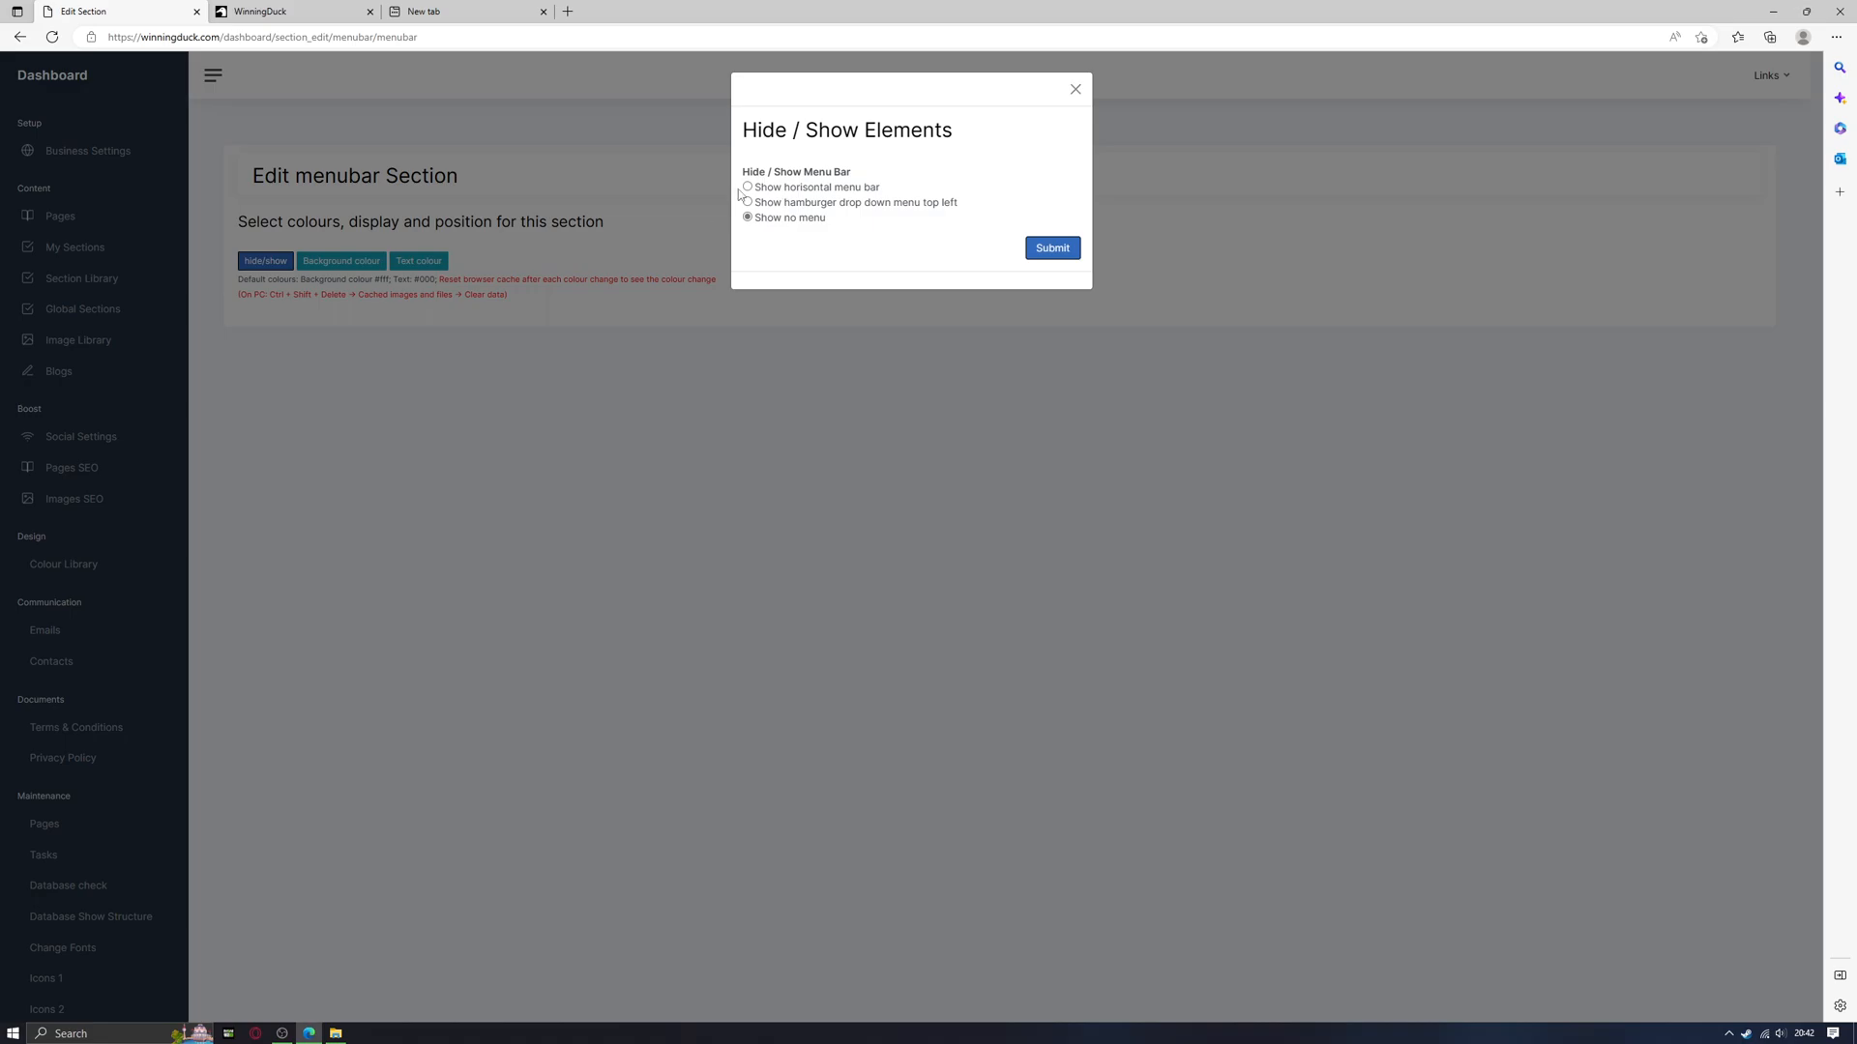
pyautogui.click(748, 187)
pyautogui.click(1054, 250)
pyautogui.click(260, 12)
pyautogui.click(52, 37)
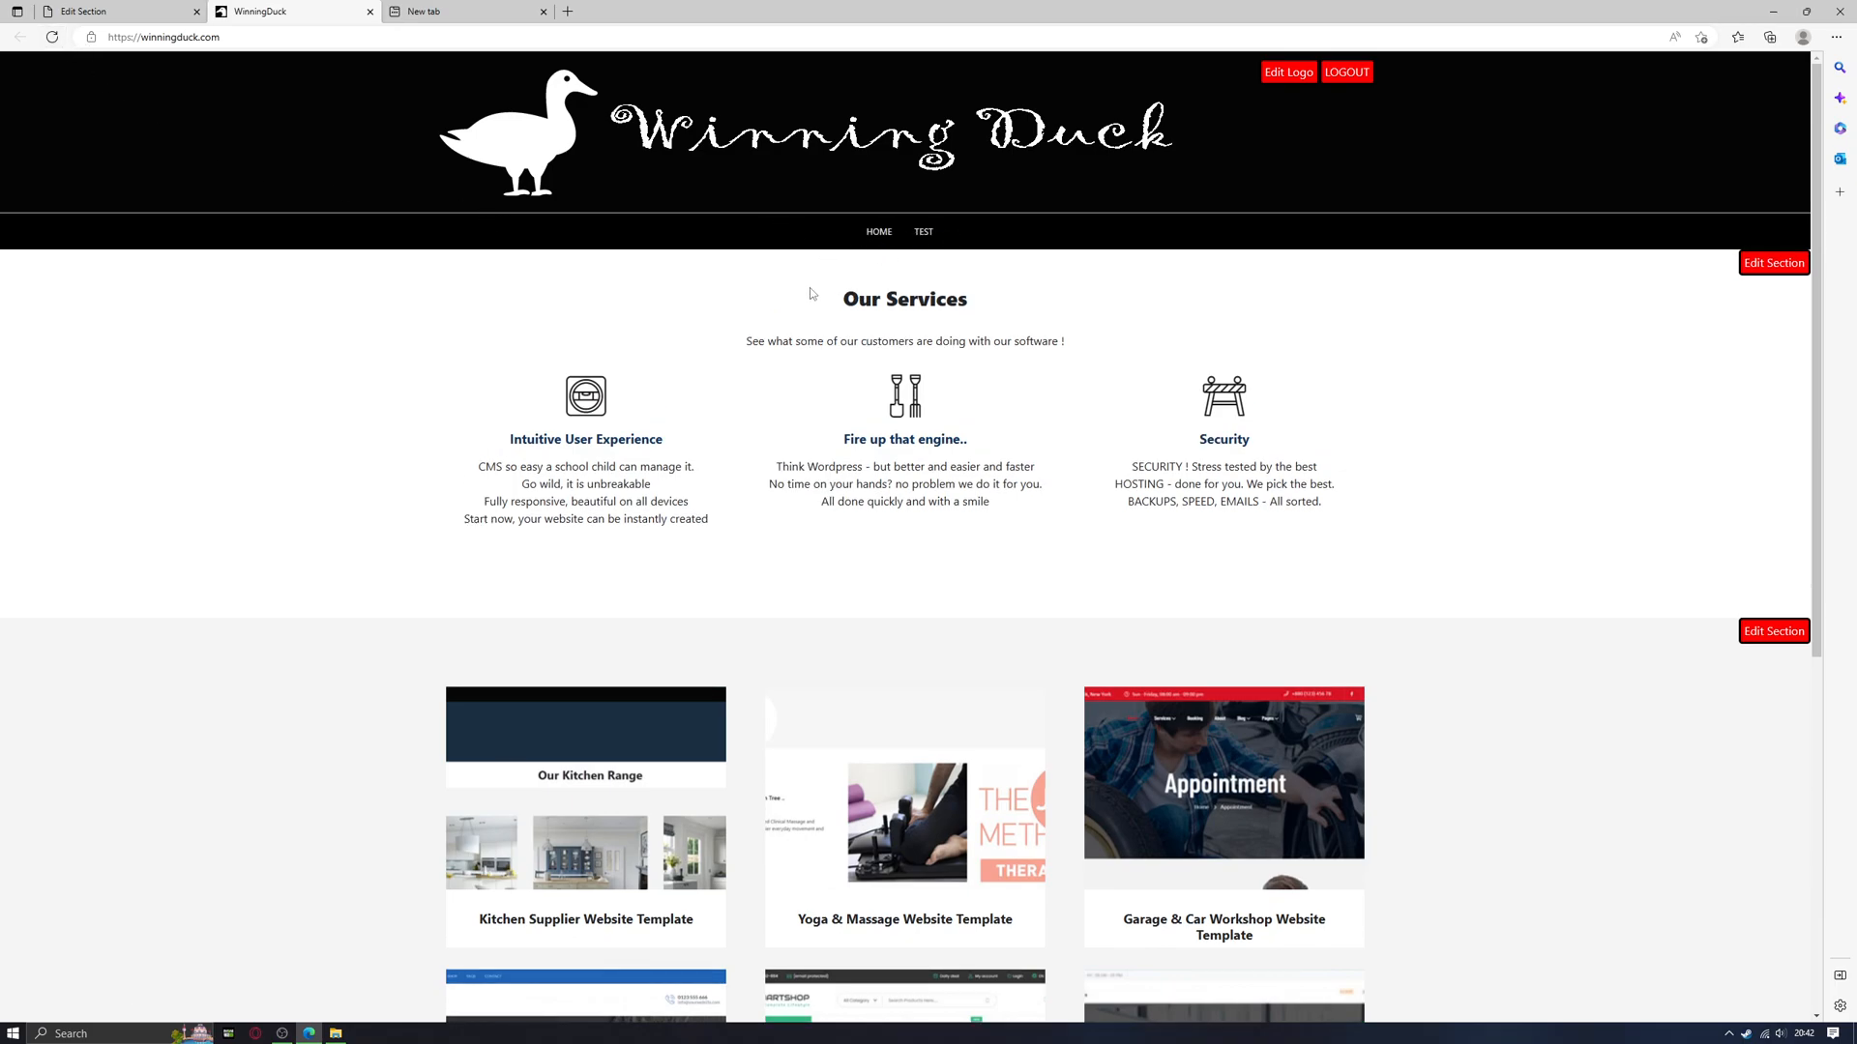
# - Compare the menu bar's edit page in the dashboard with the menu on the main site
pyautogui.click(131, 12)
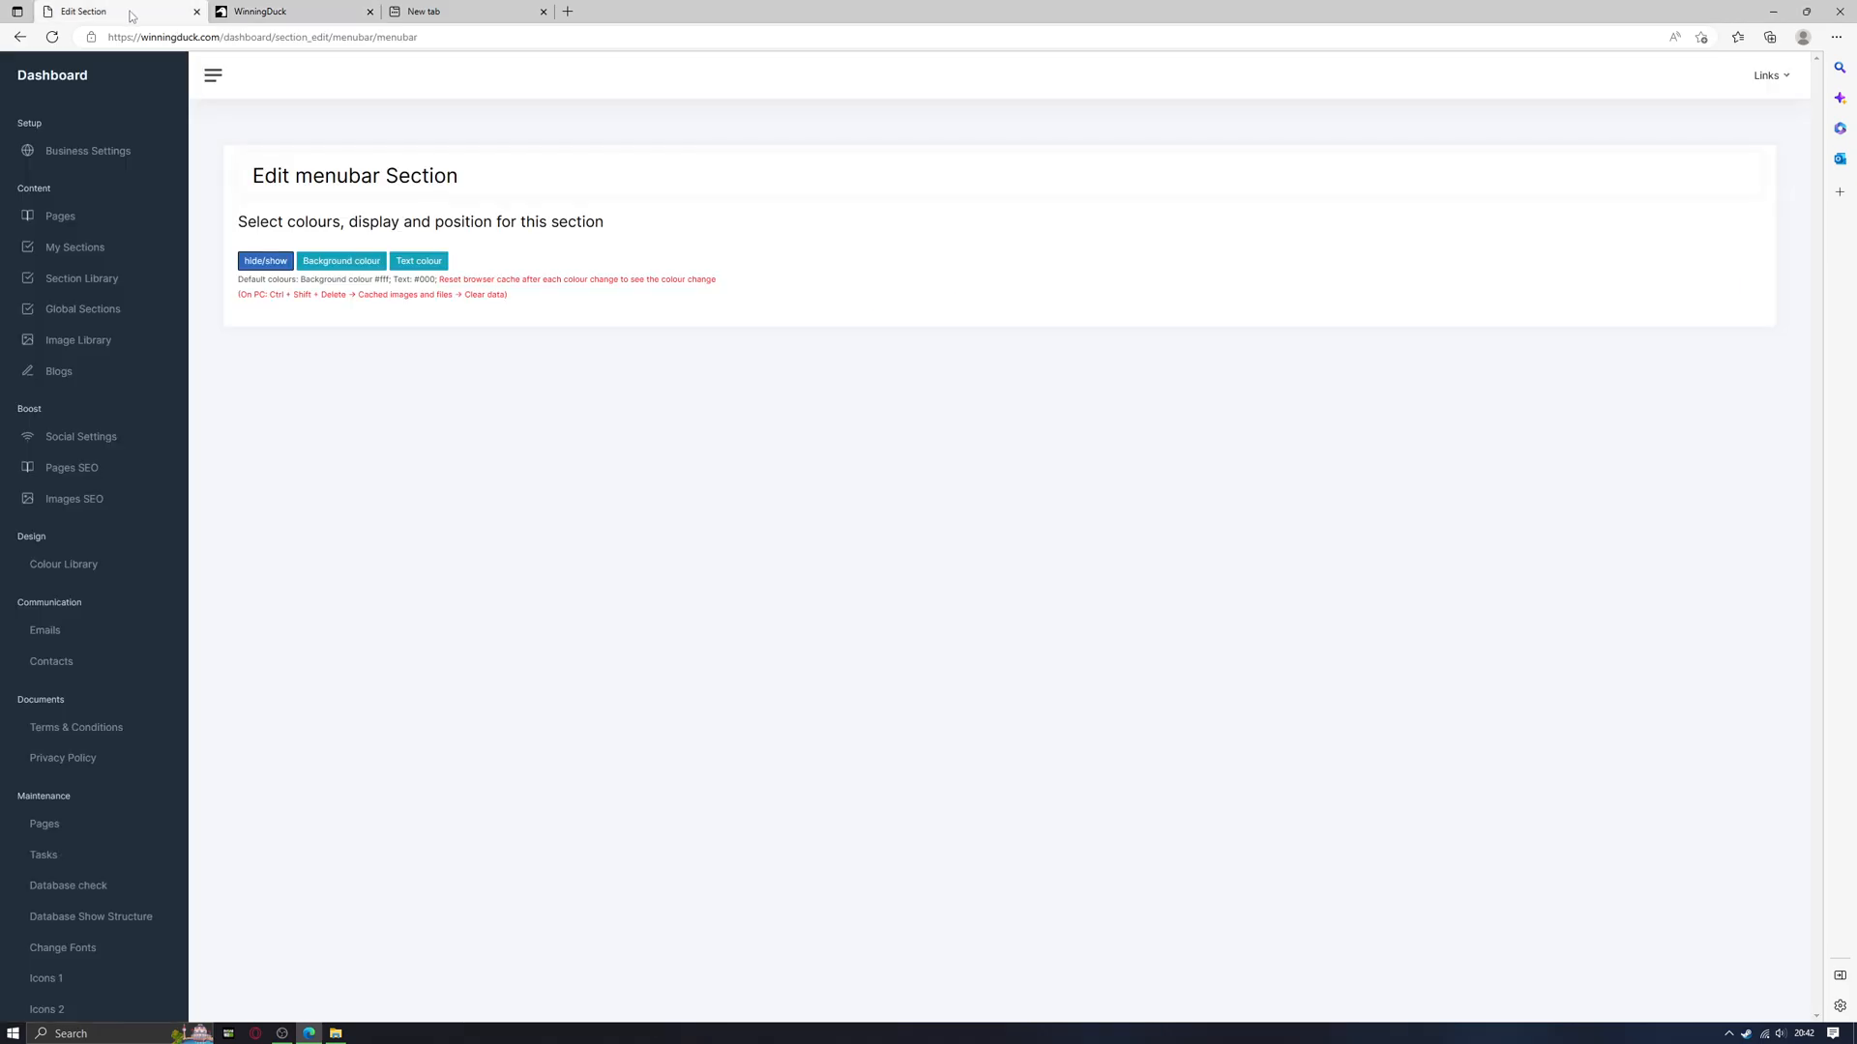
pyautogui.click(259, 12)
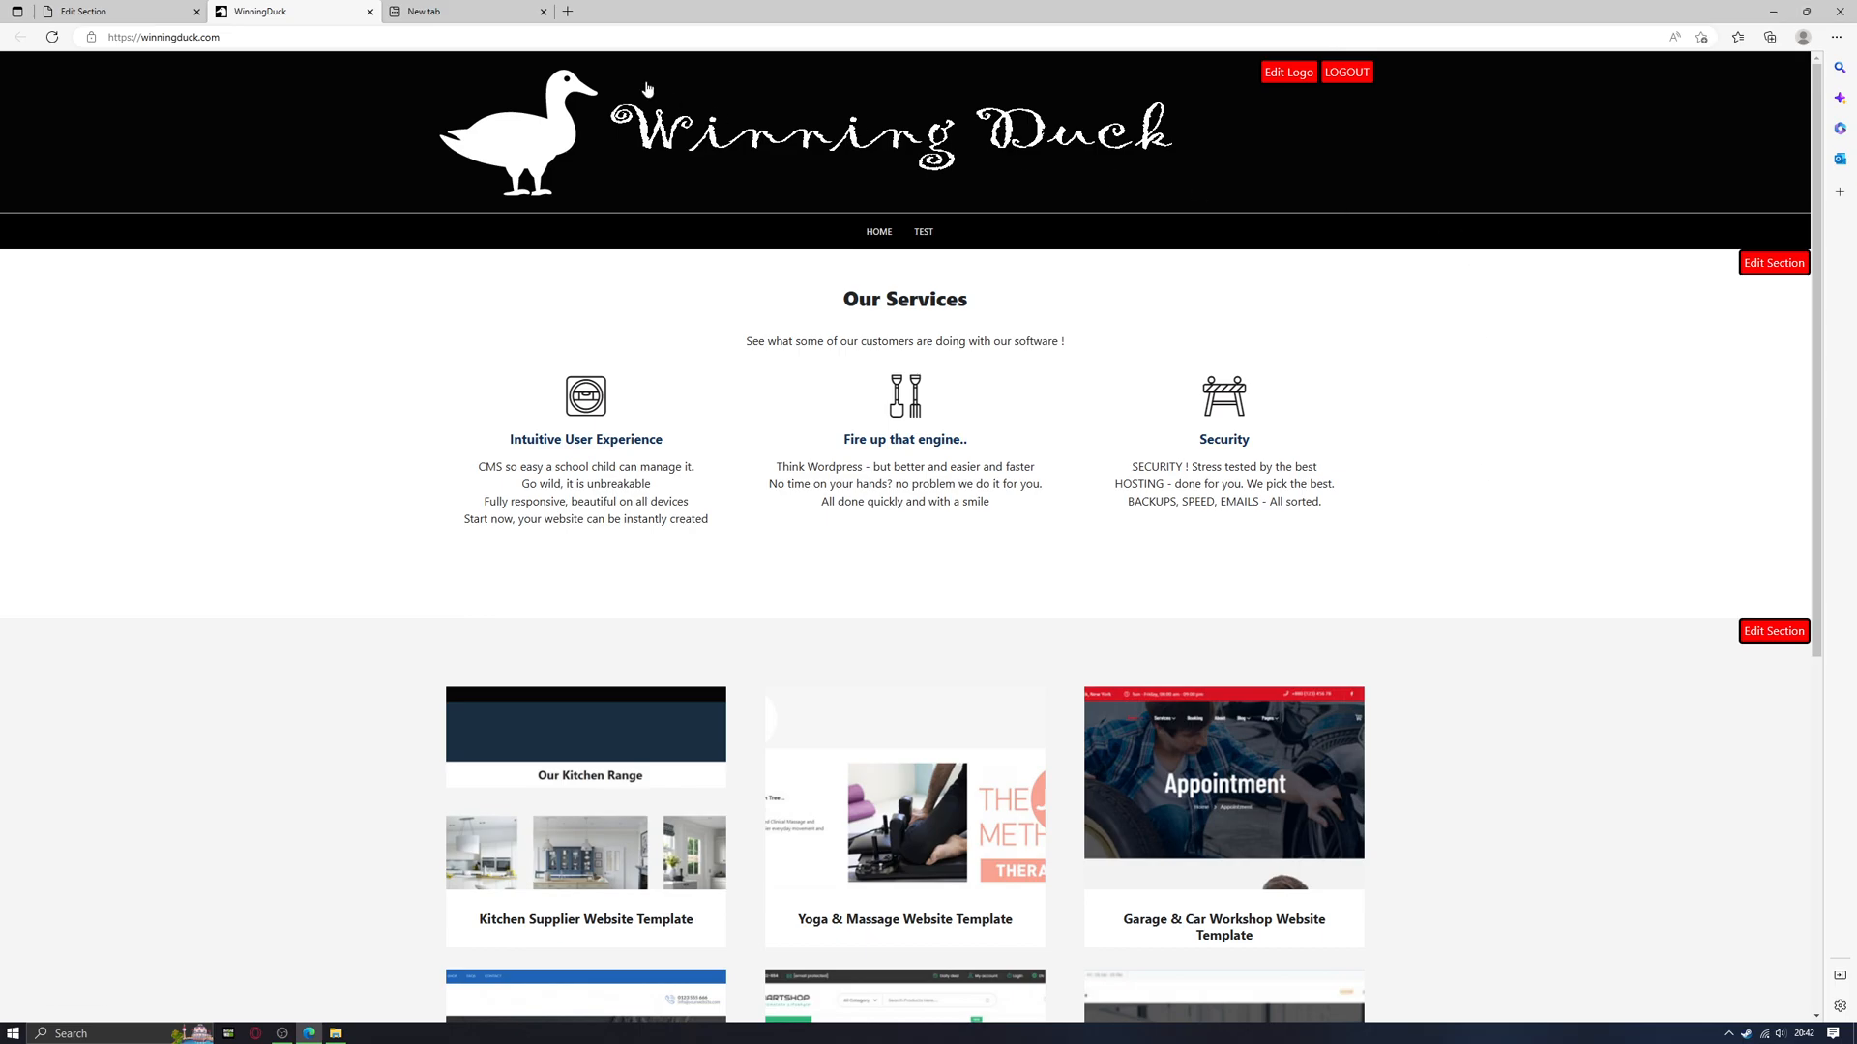
pyautogui.click(103, 11)
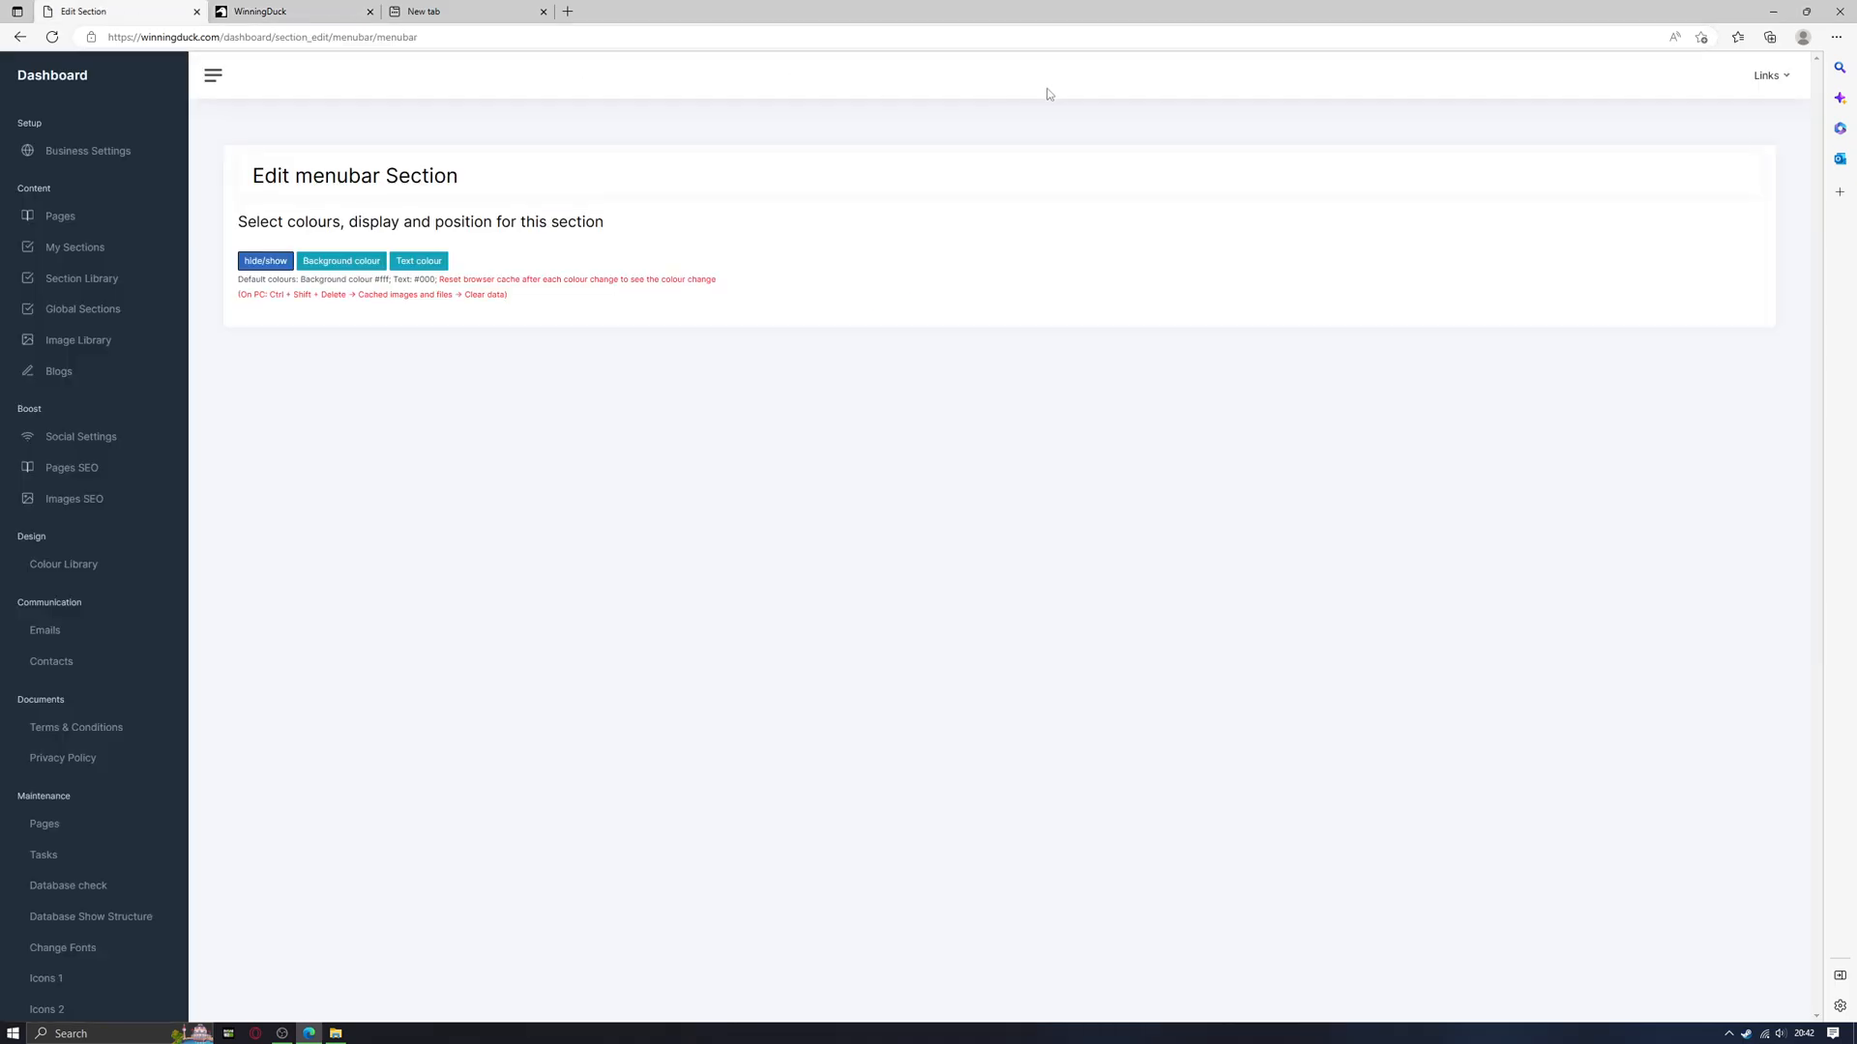
# - Check the horizontal menu on the main site and return to the dashboard
pyautogui.click(1764, 76)
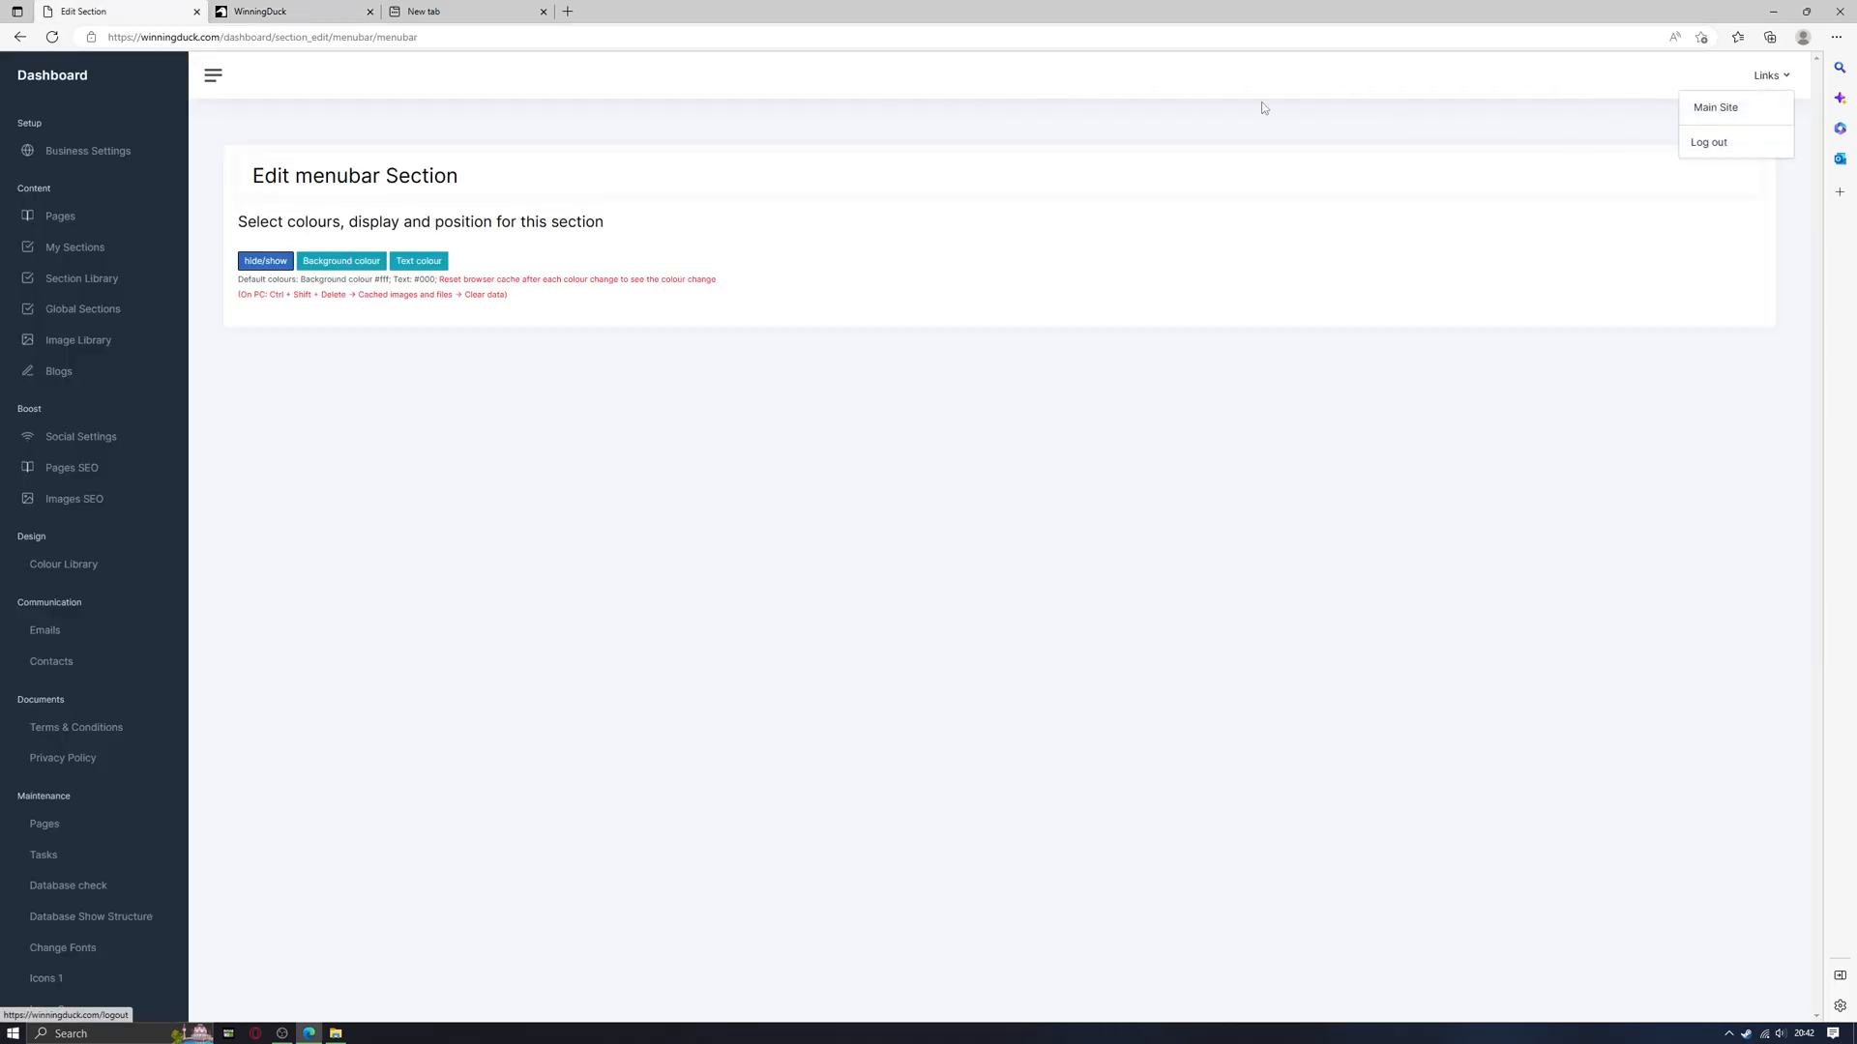
pyautogui.click(304, 15)
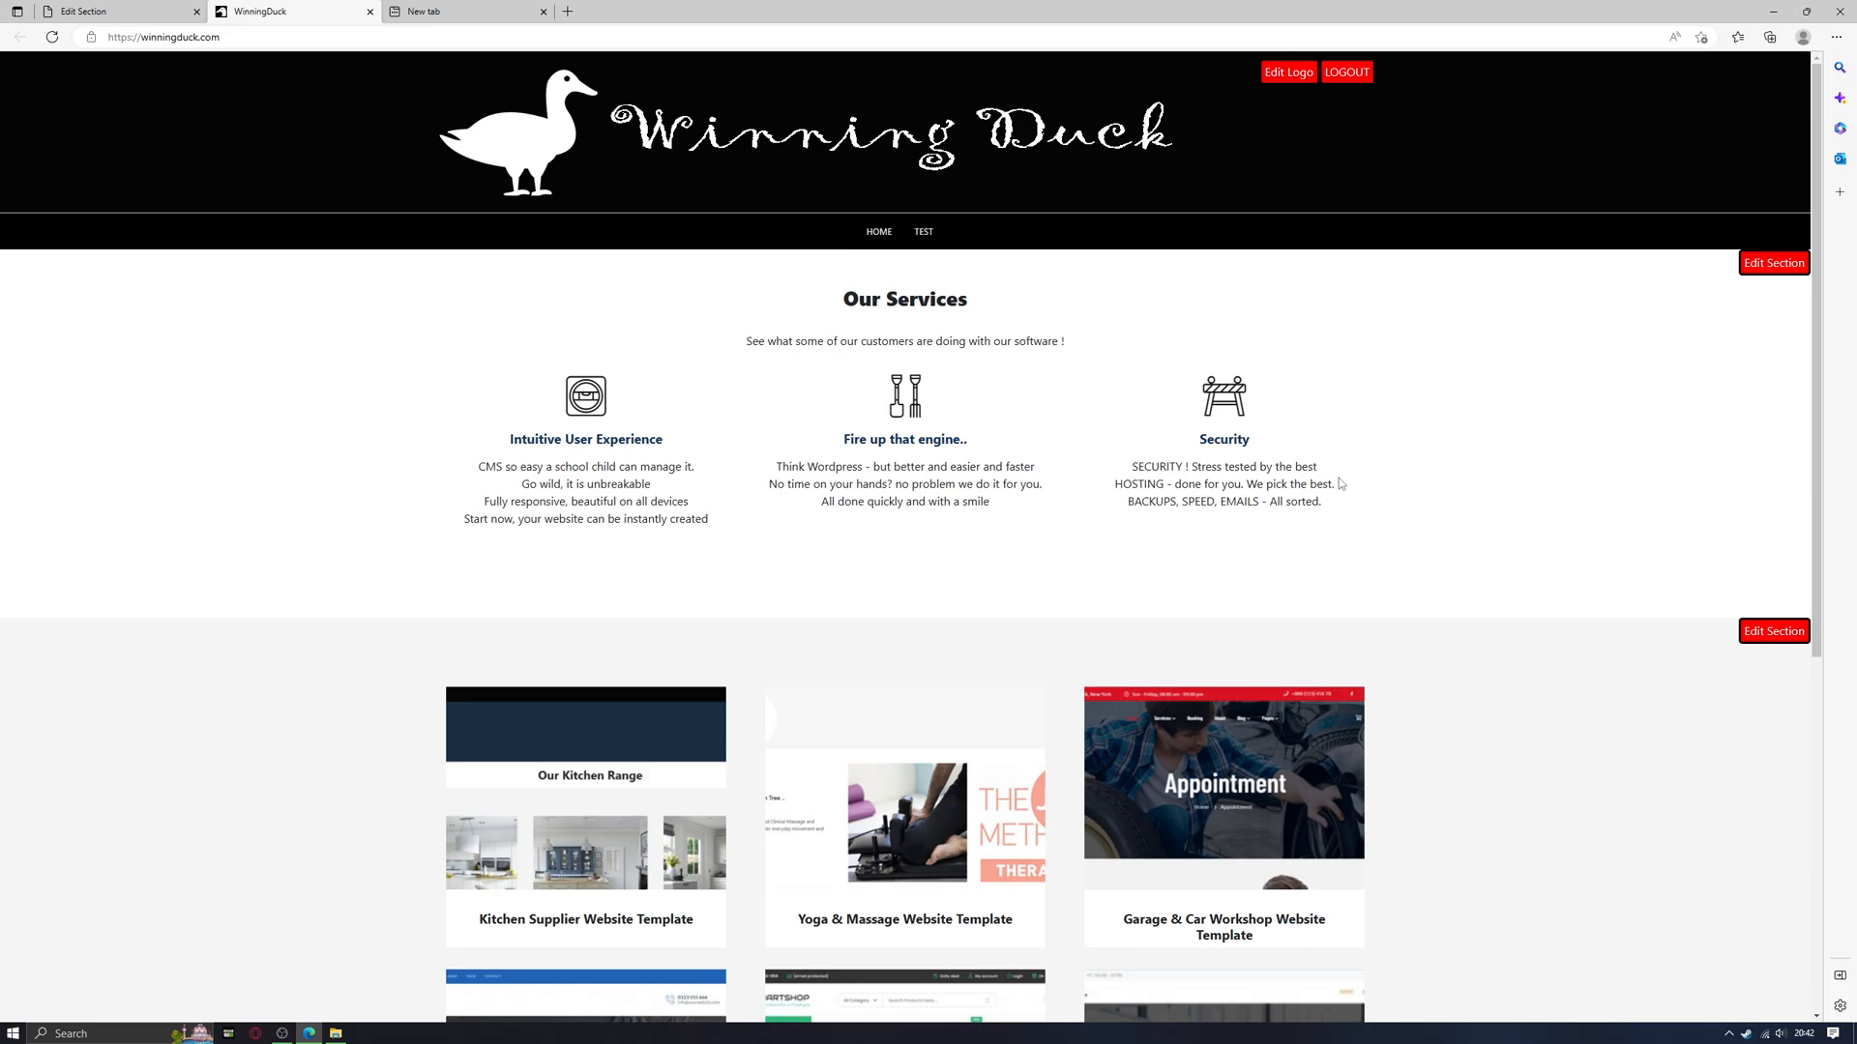
pyautogui.click(130, 12)
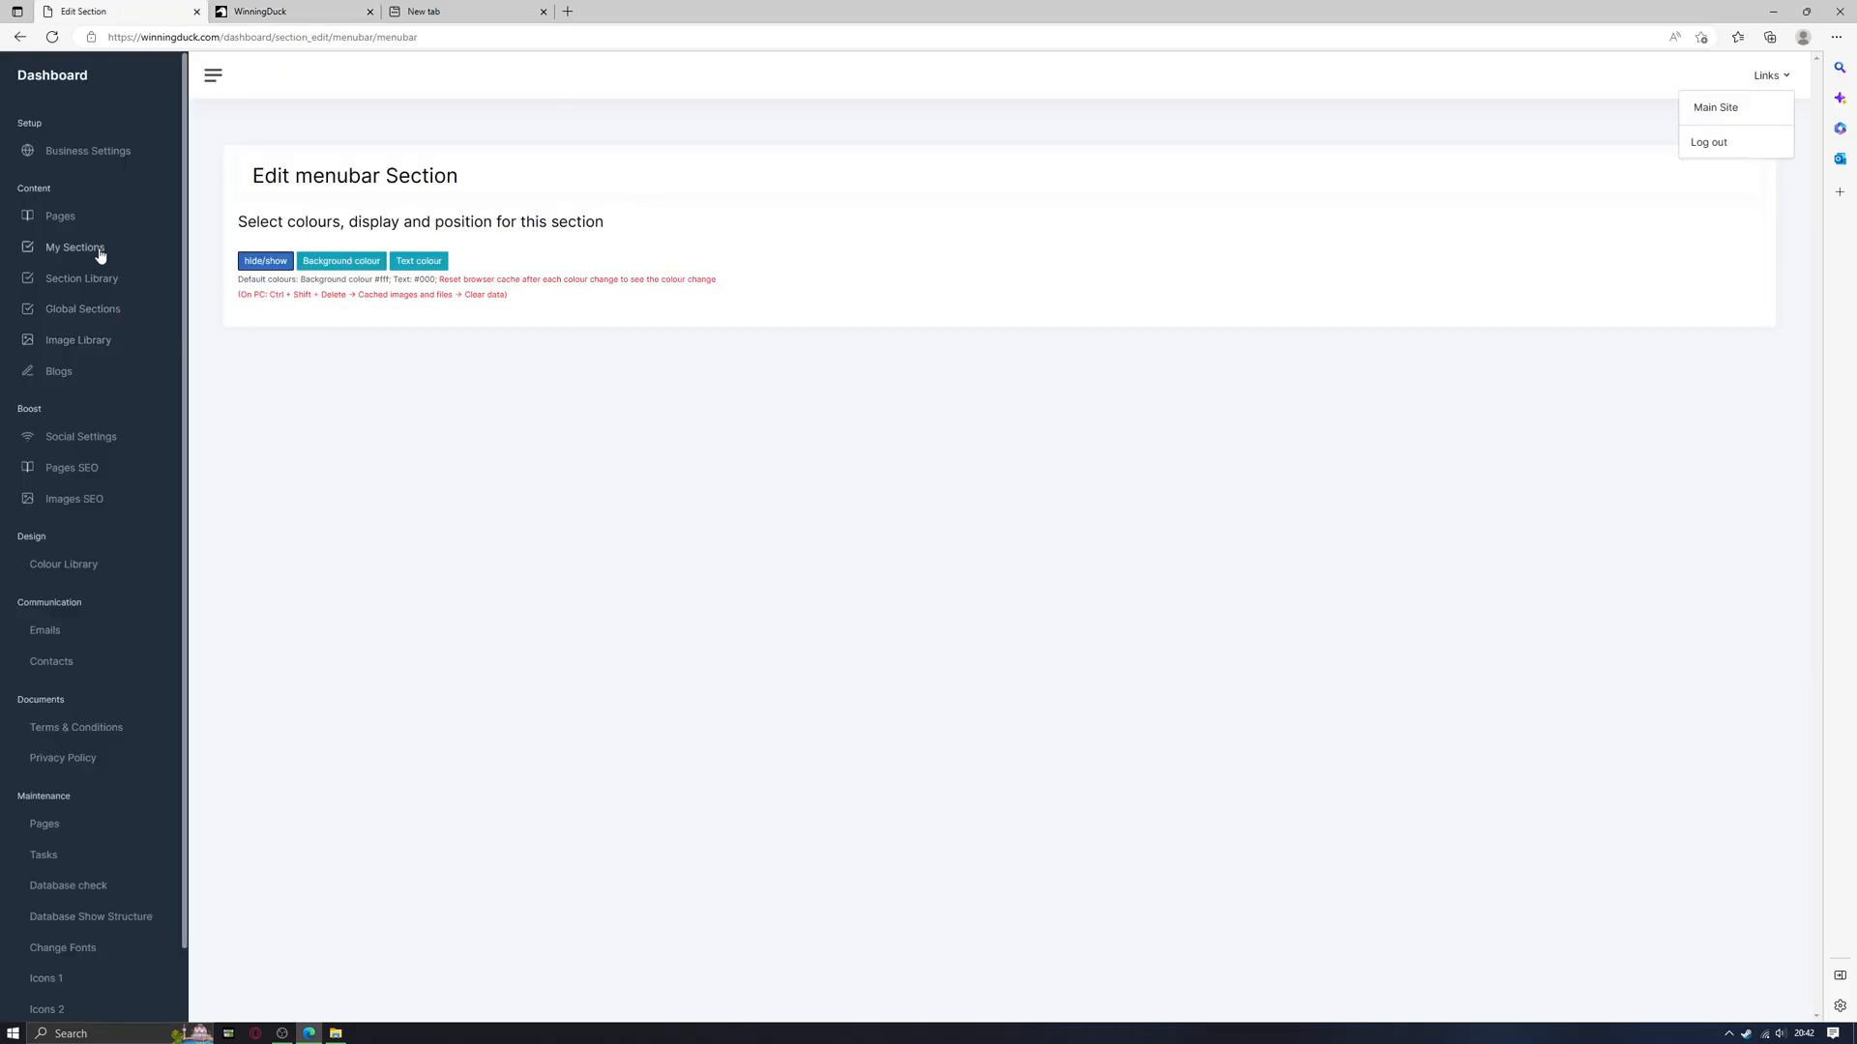
# - Delete the test page from the dashboard's Pages list and confirm the deletion
pyautogui.click(60, 216)
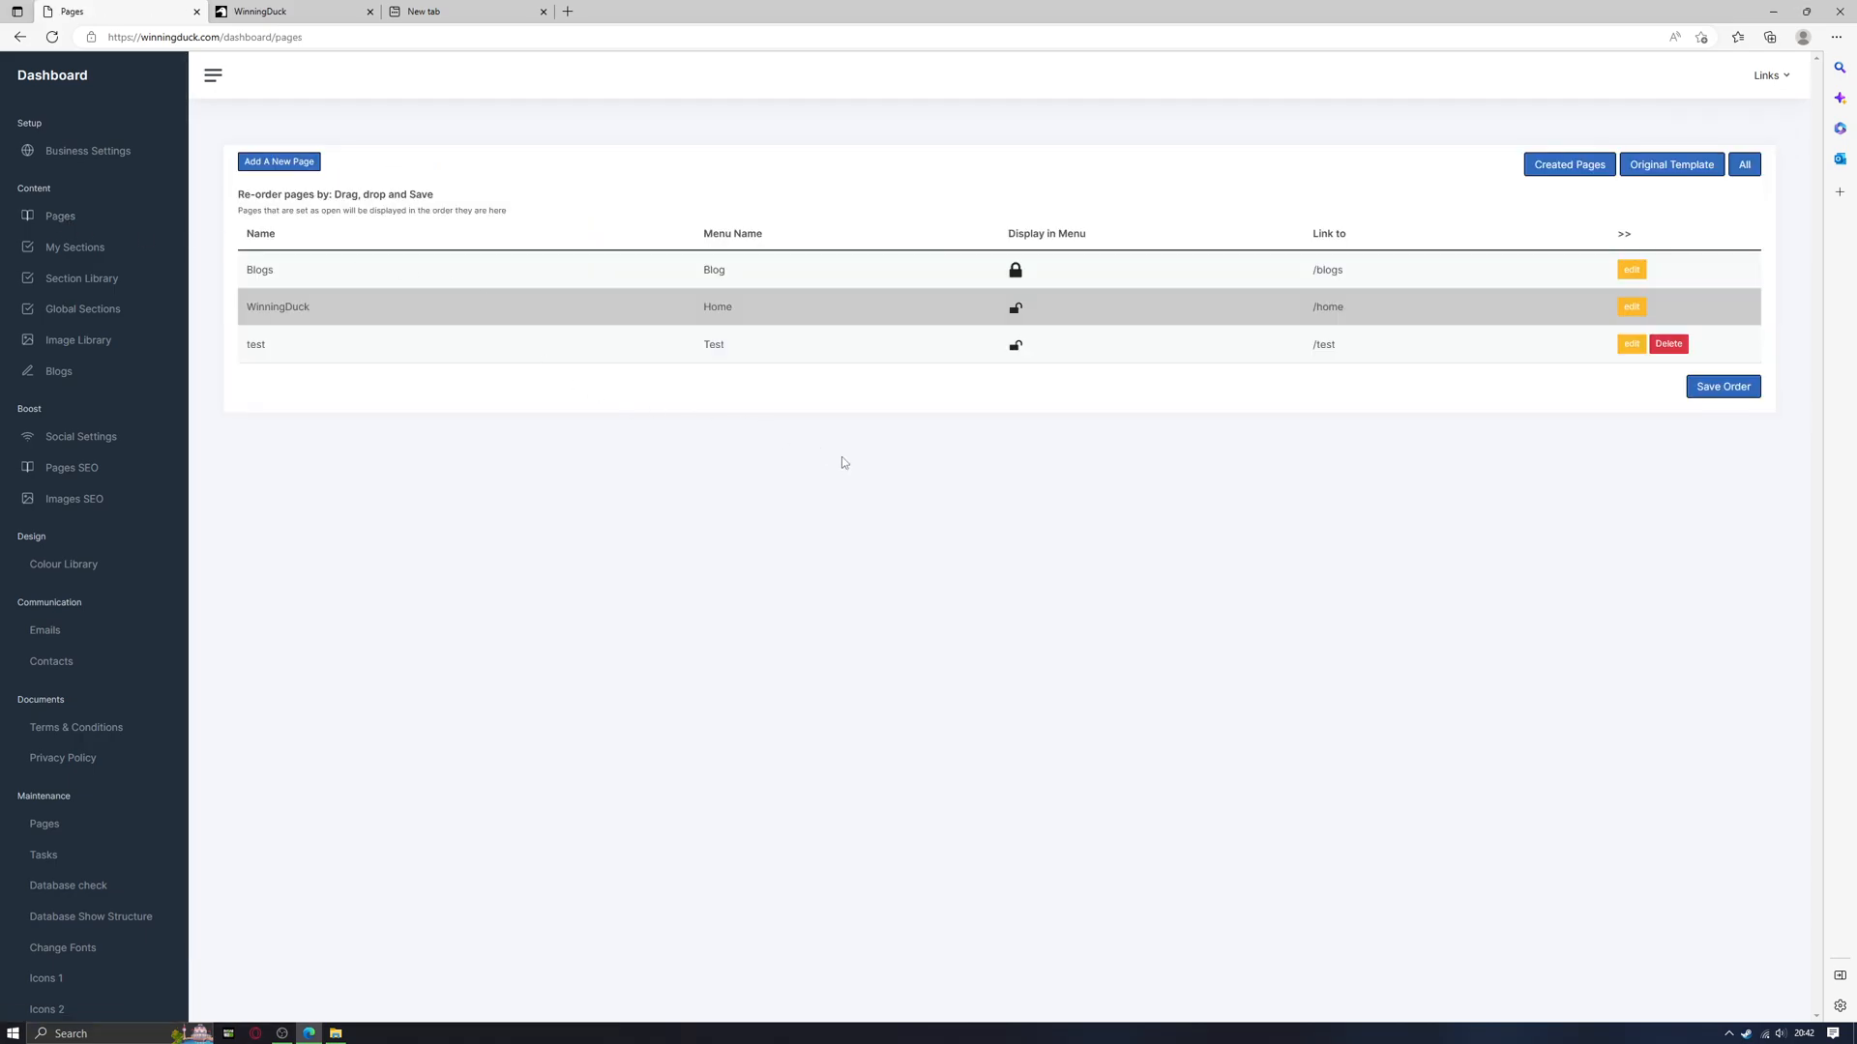
pyautogui.click(1669, 347)
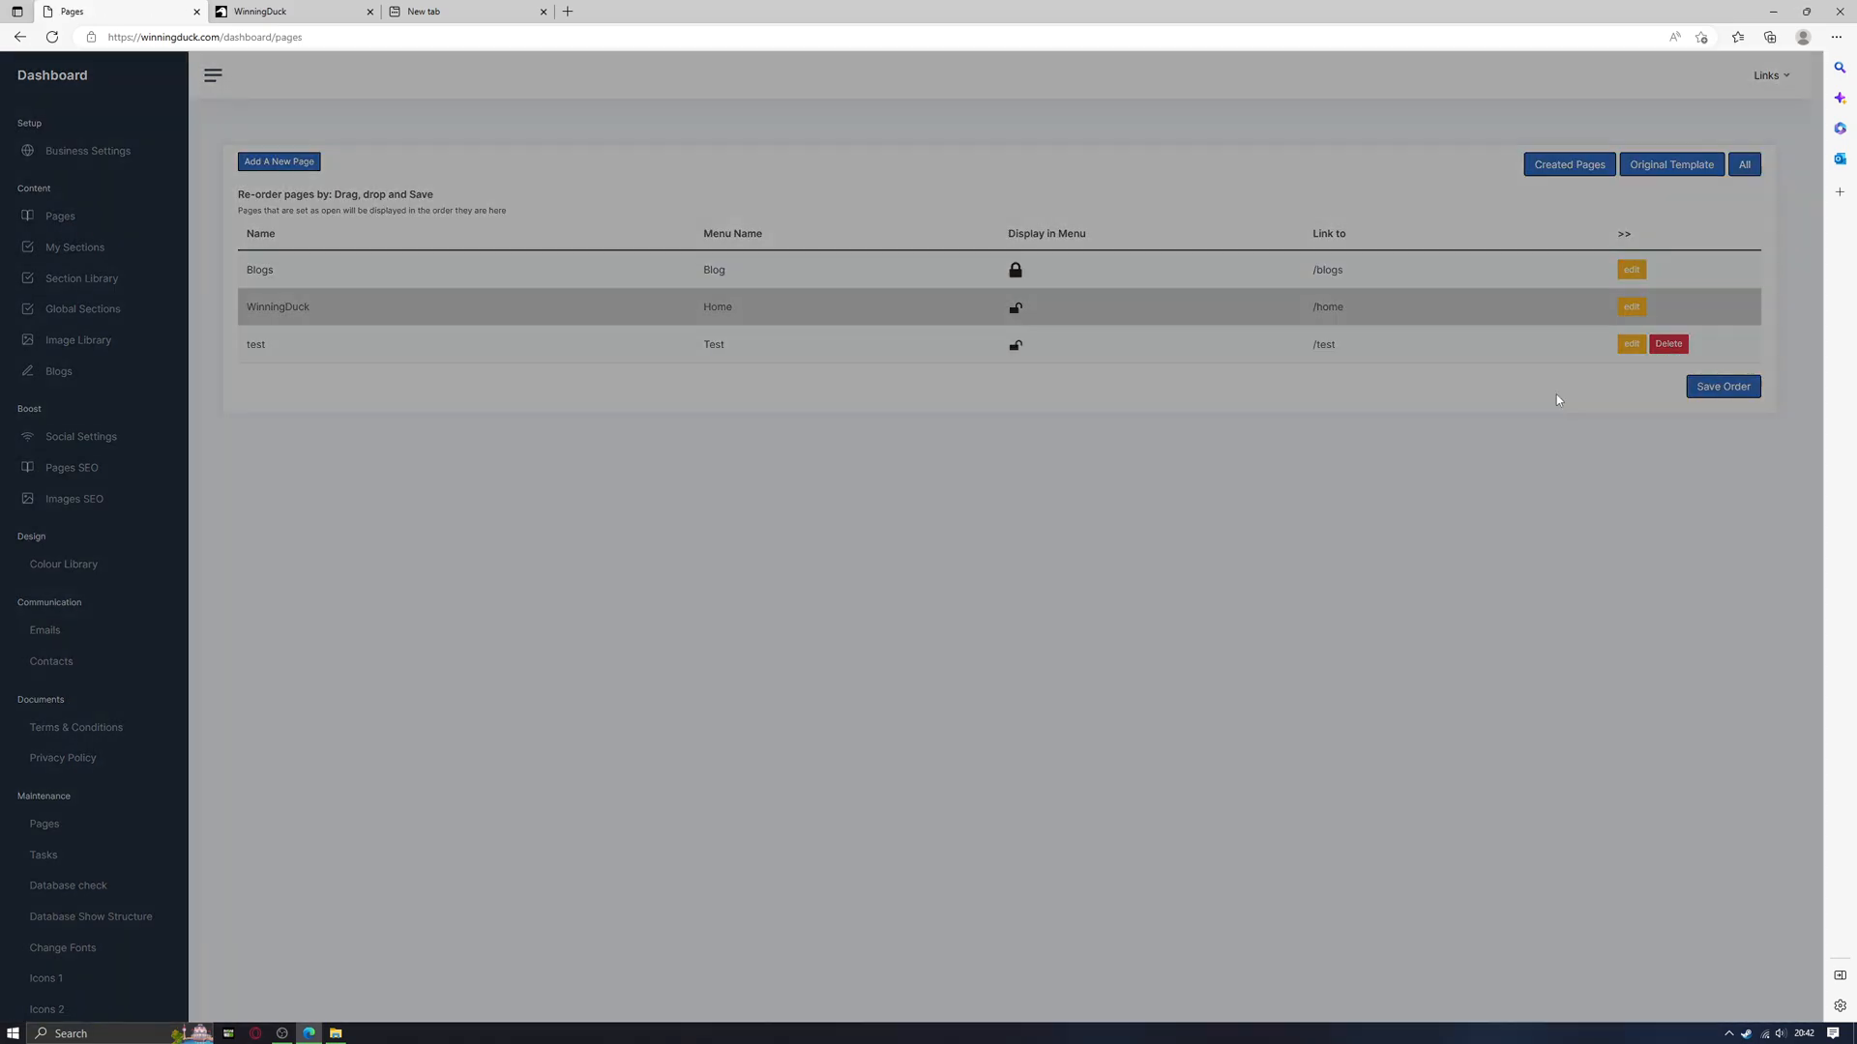
pyautogui.click(886, 226)
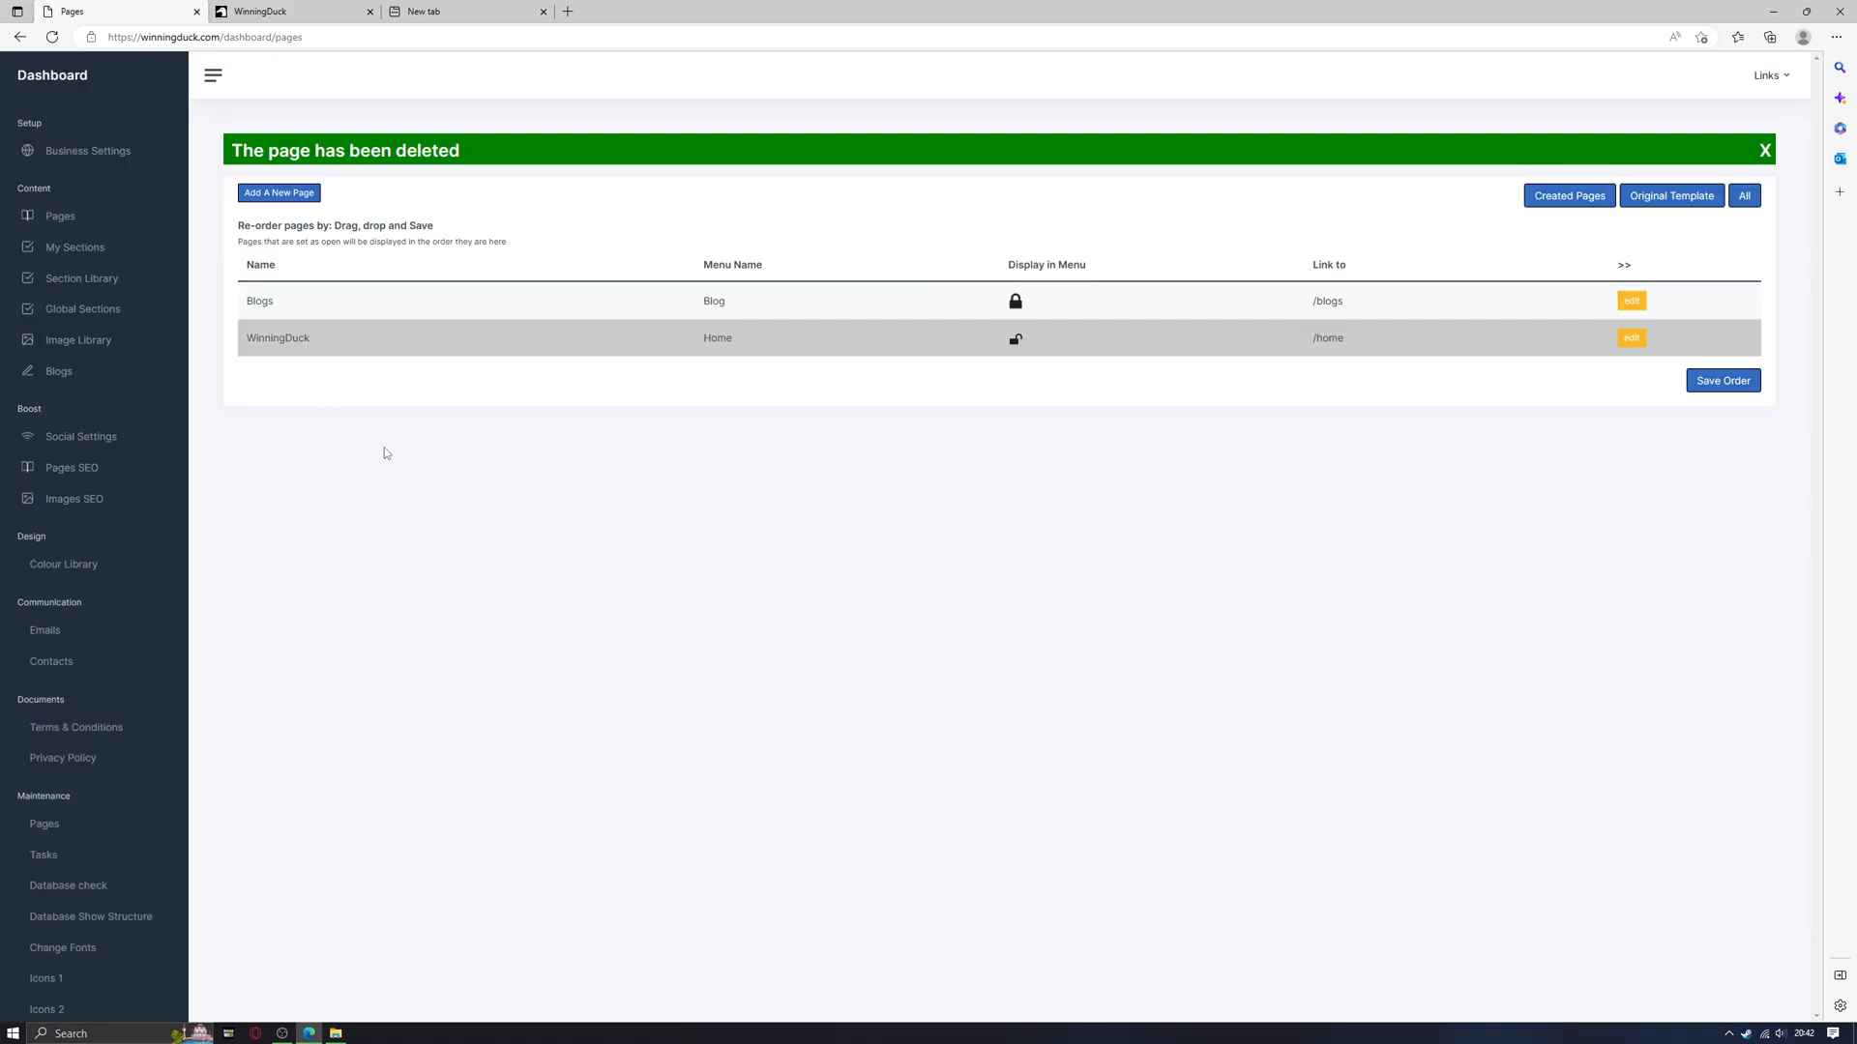
# - Add a new page named "trail", leaving its meta description and keywords empty
pyautogui.click(278, 194)
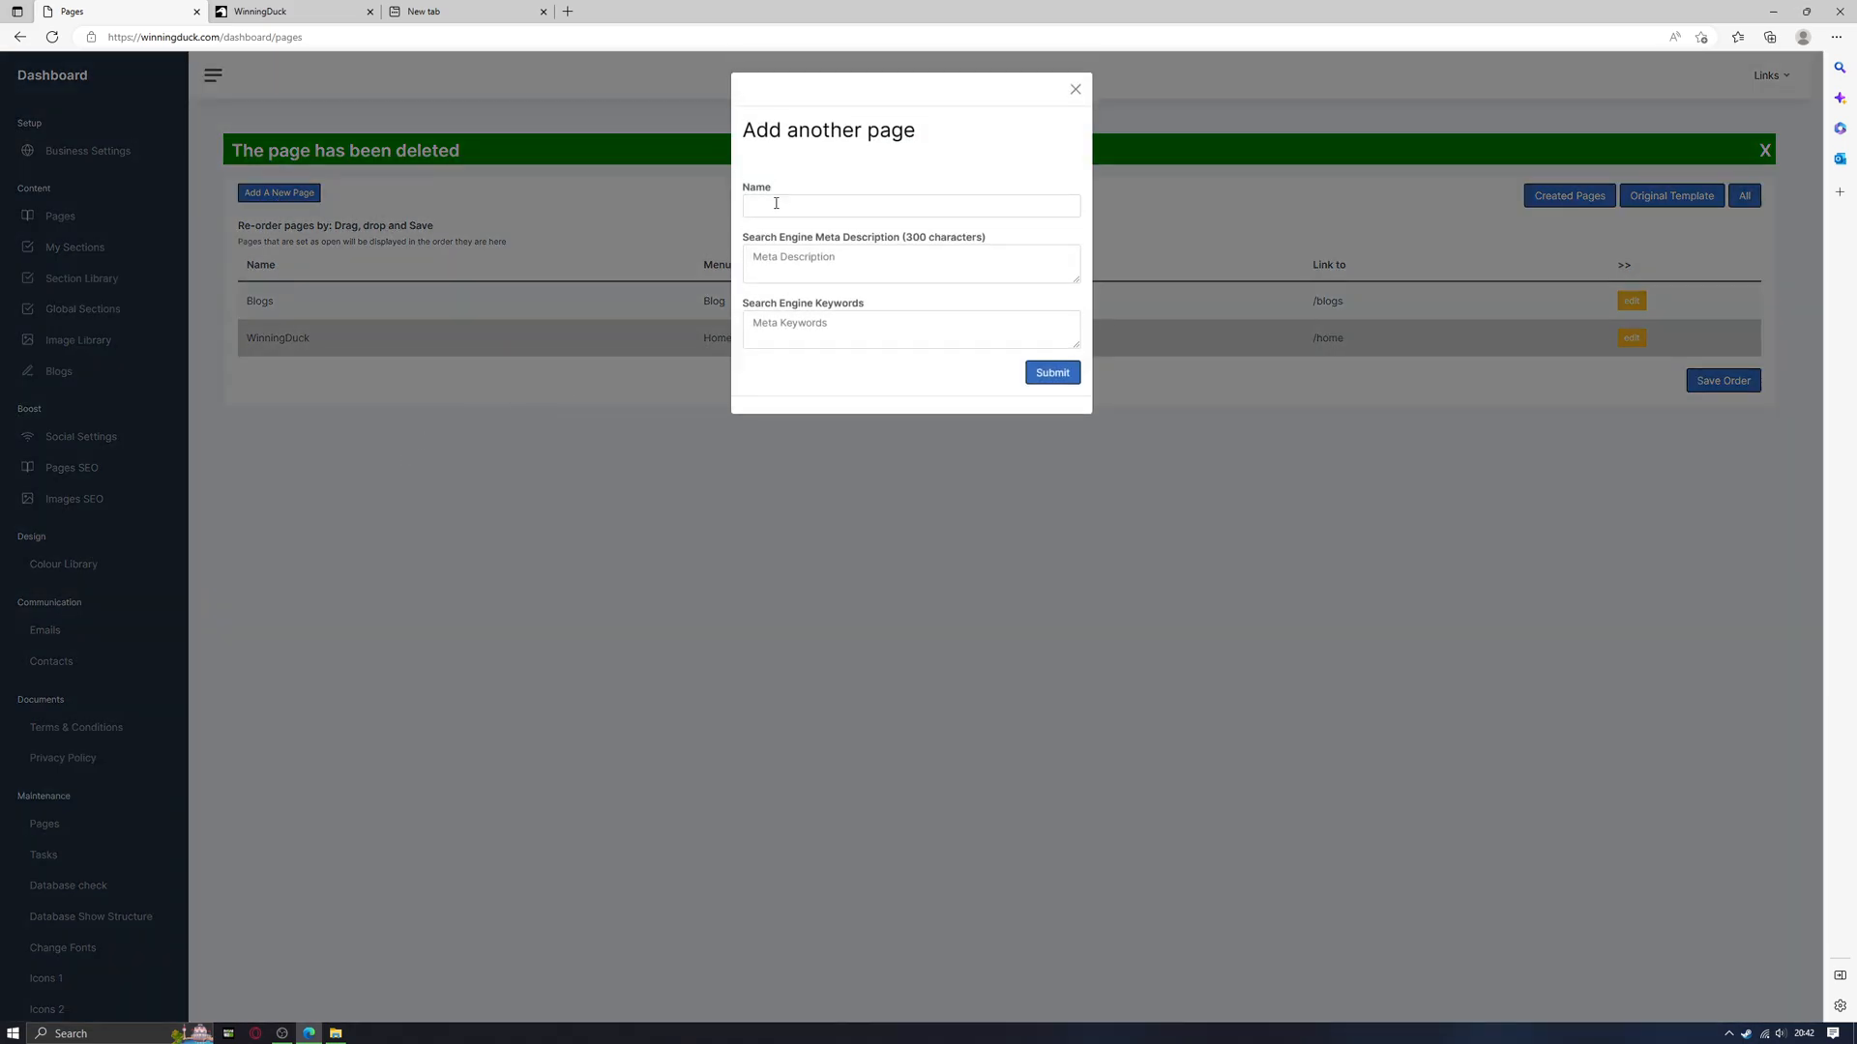
pyautogui.click(776, 204)
pyautogui.write('trail')
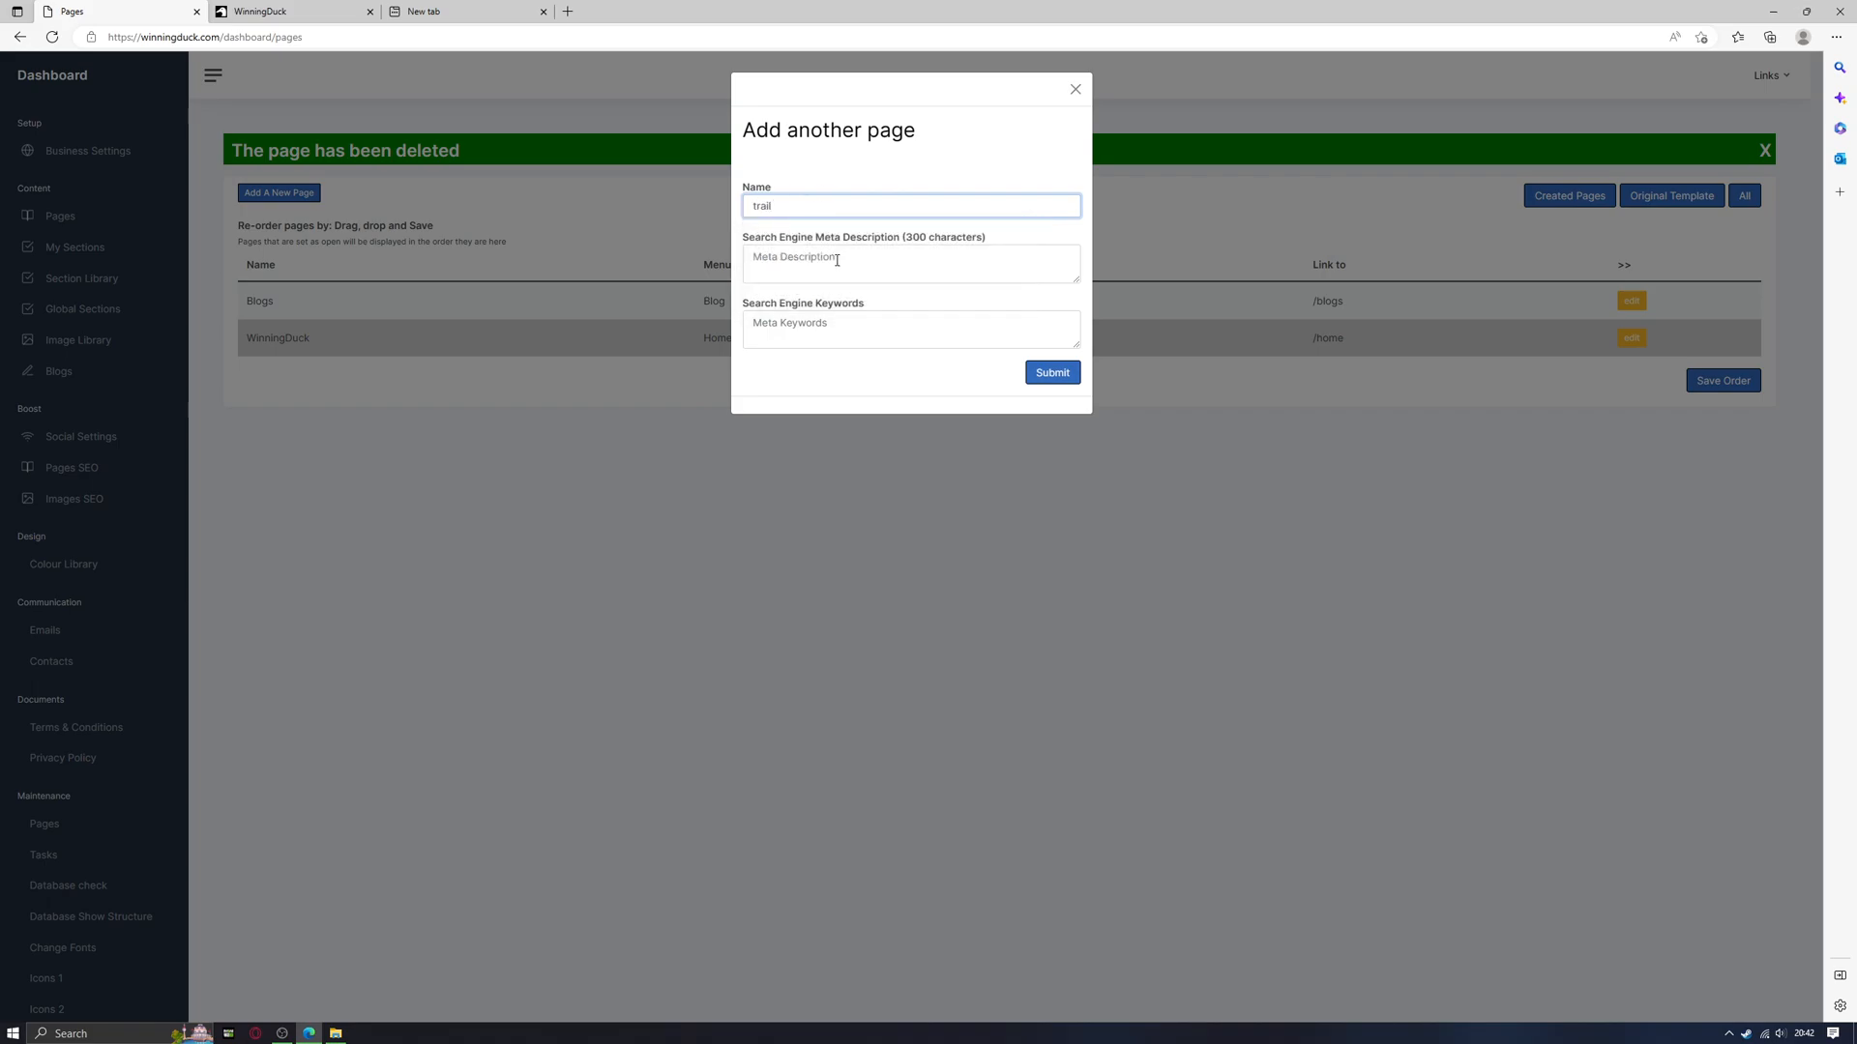
pyautogui.click(841, 257)
pyautogui.click(816, 335)
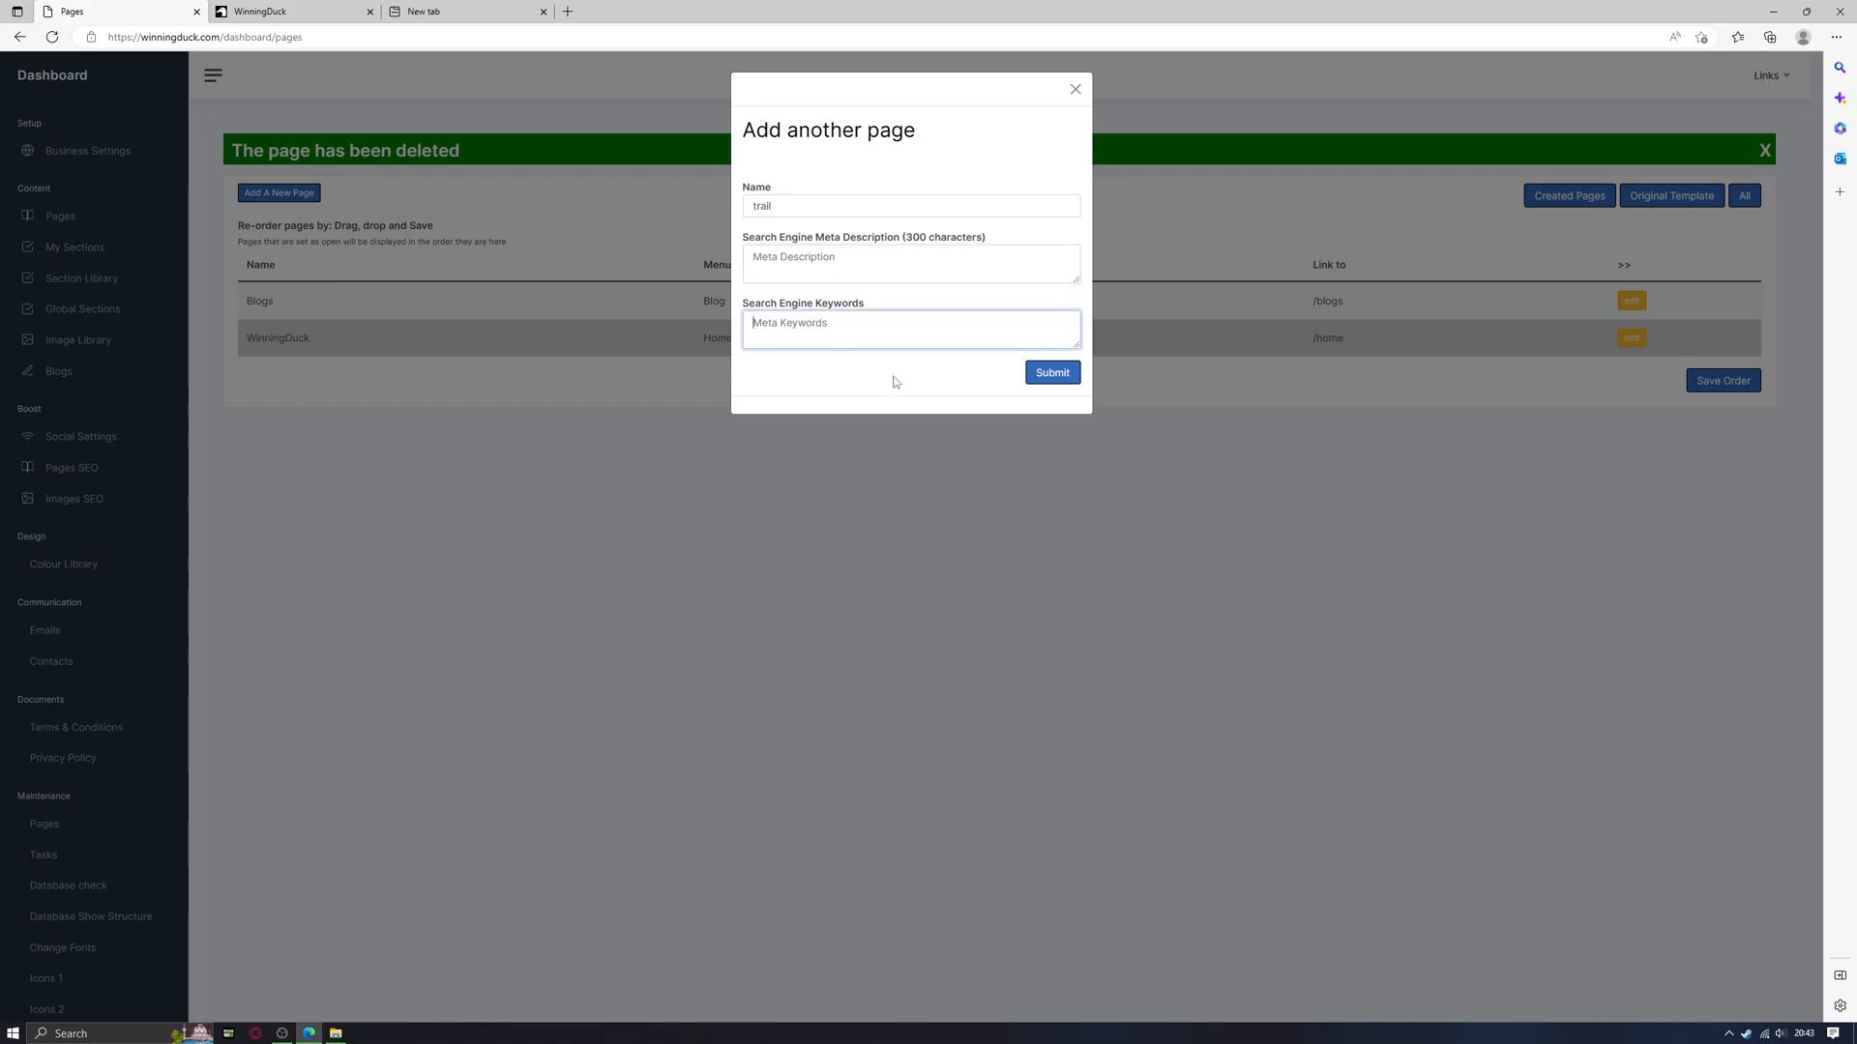
pyautogui.click(1050, 375)
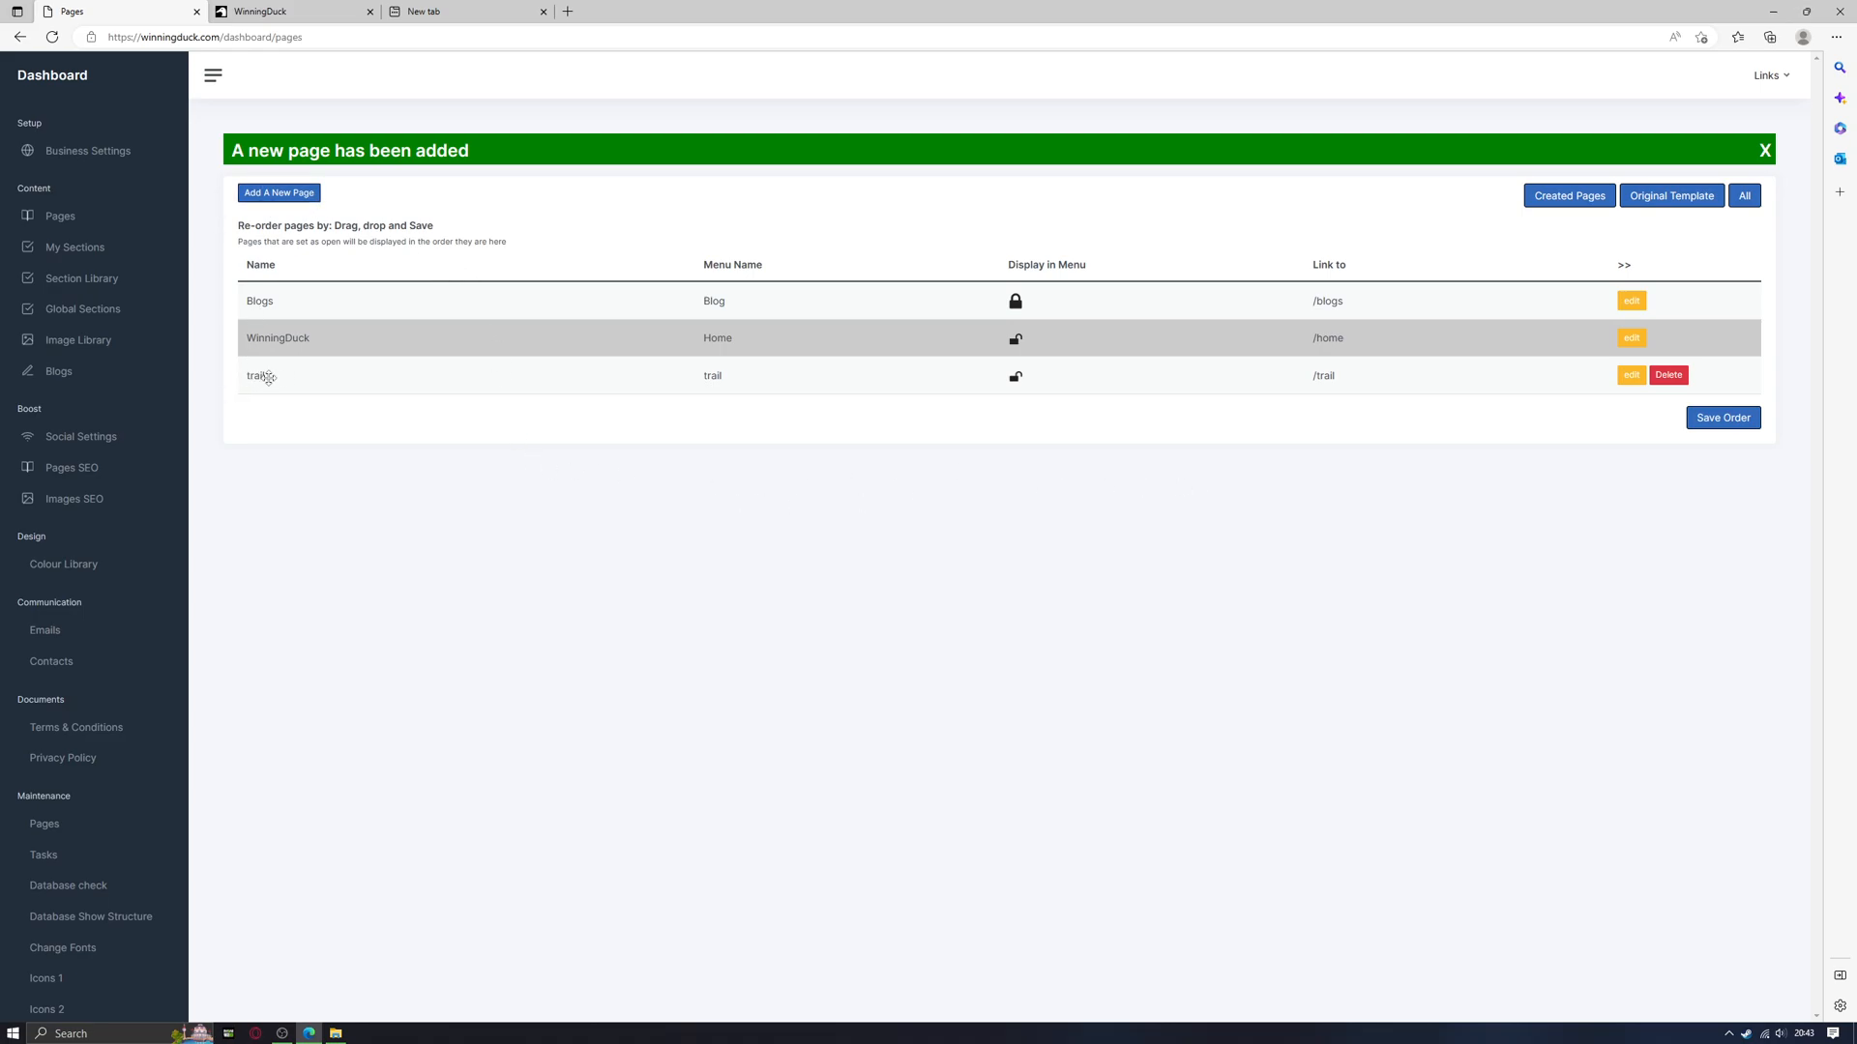
# - Open the trail page's settings and review its name, menu name, URL reference, heading and search engine fields
pyautogui.click(1631, 375)
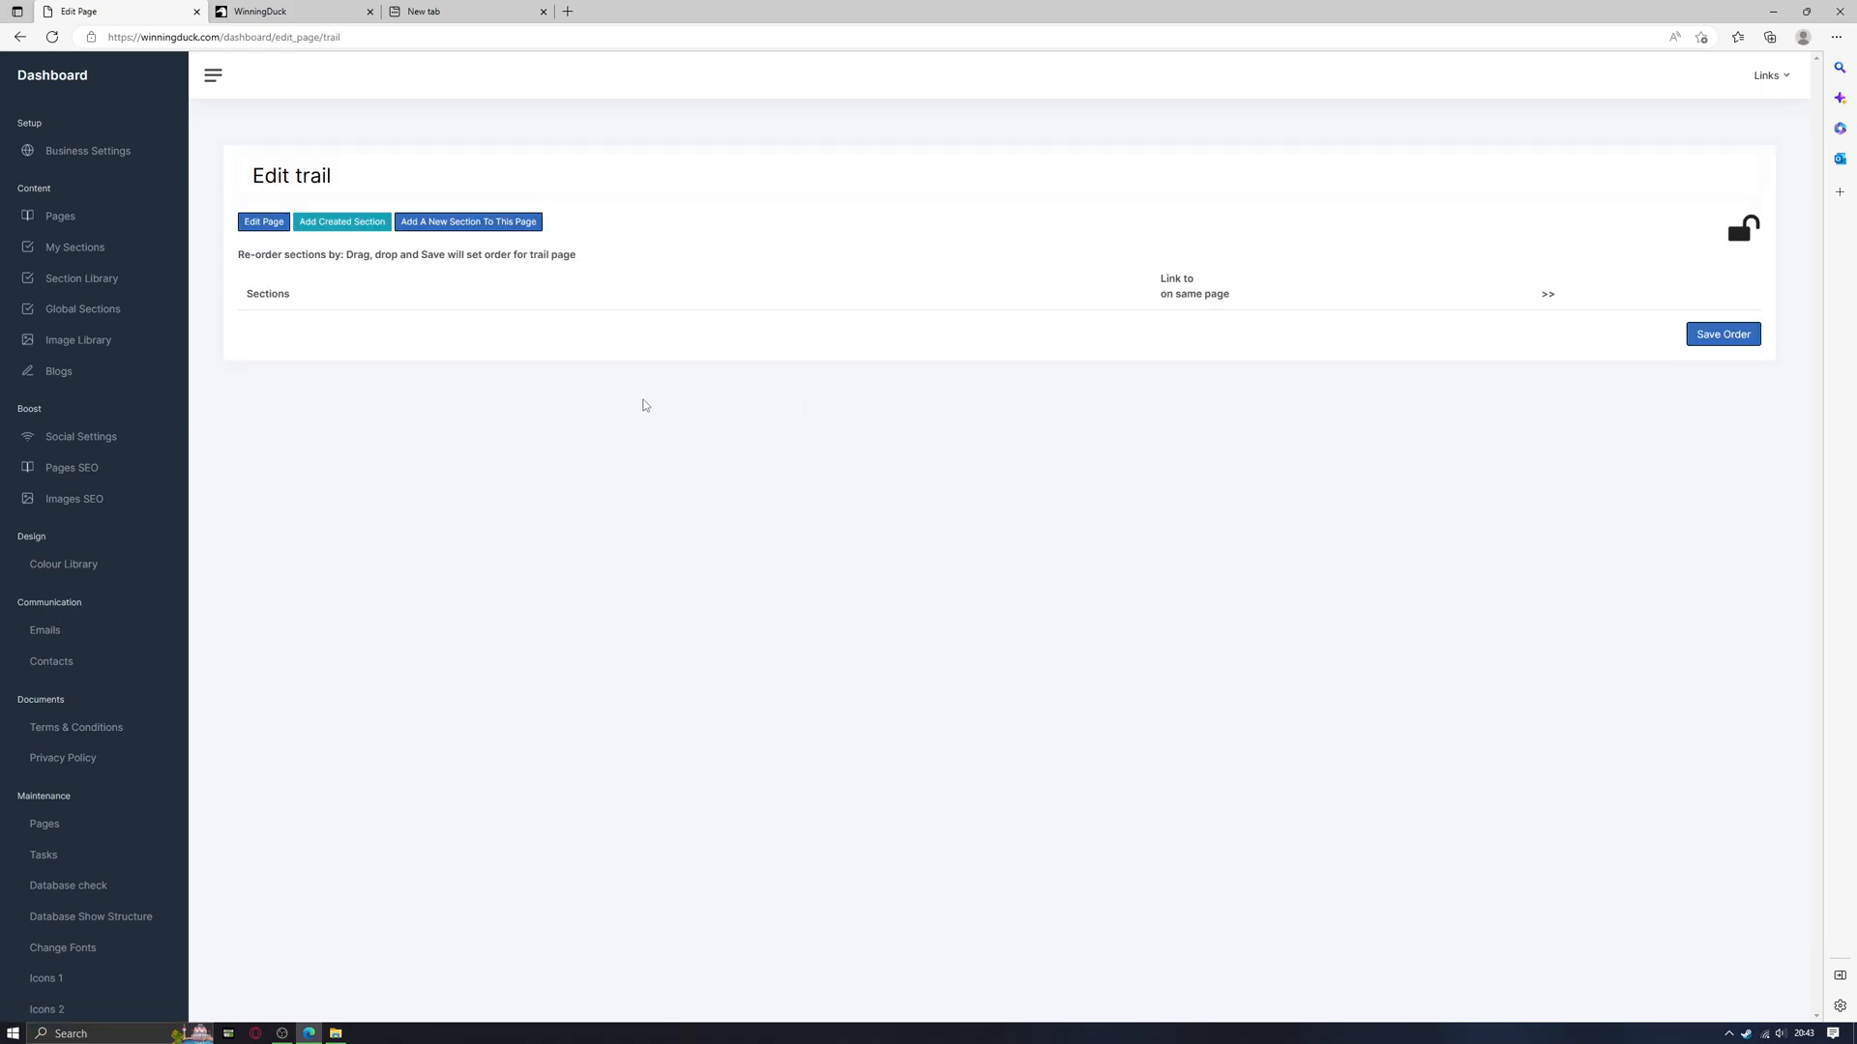
pyautogui.click(264, 223)
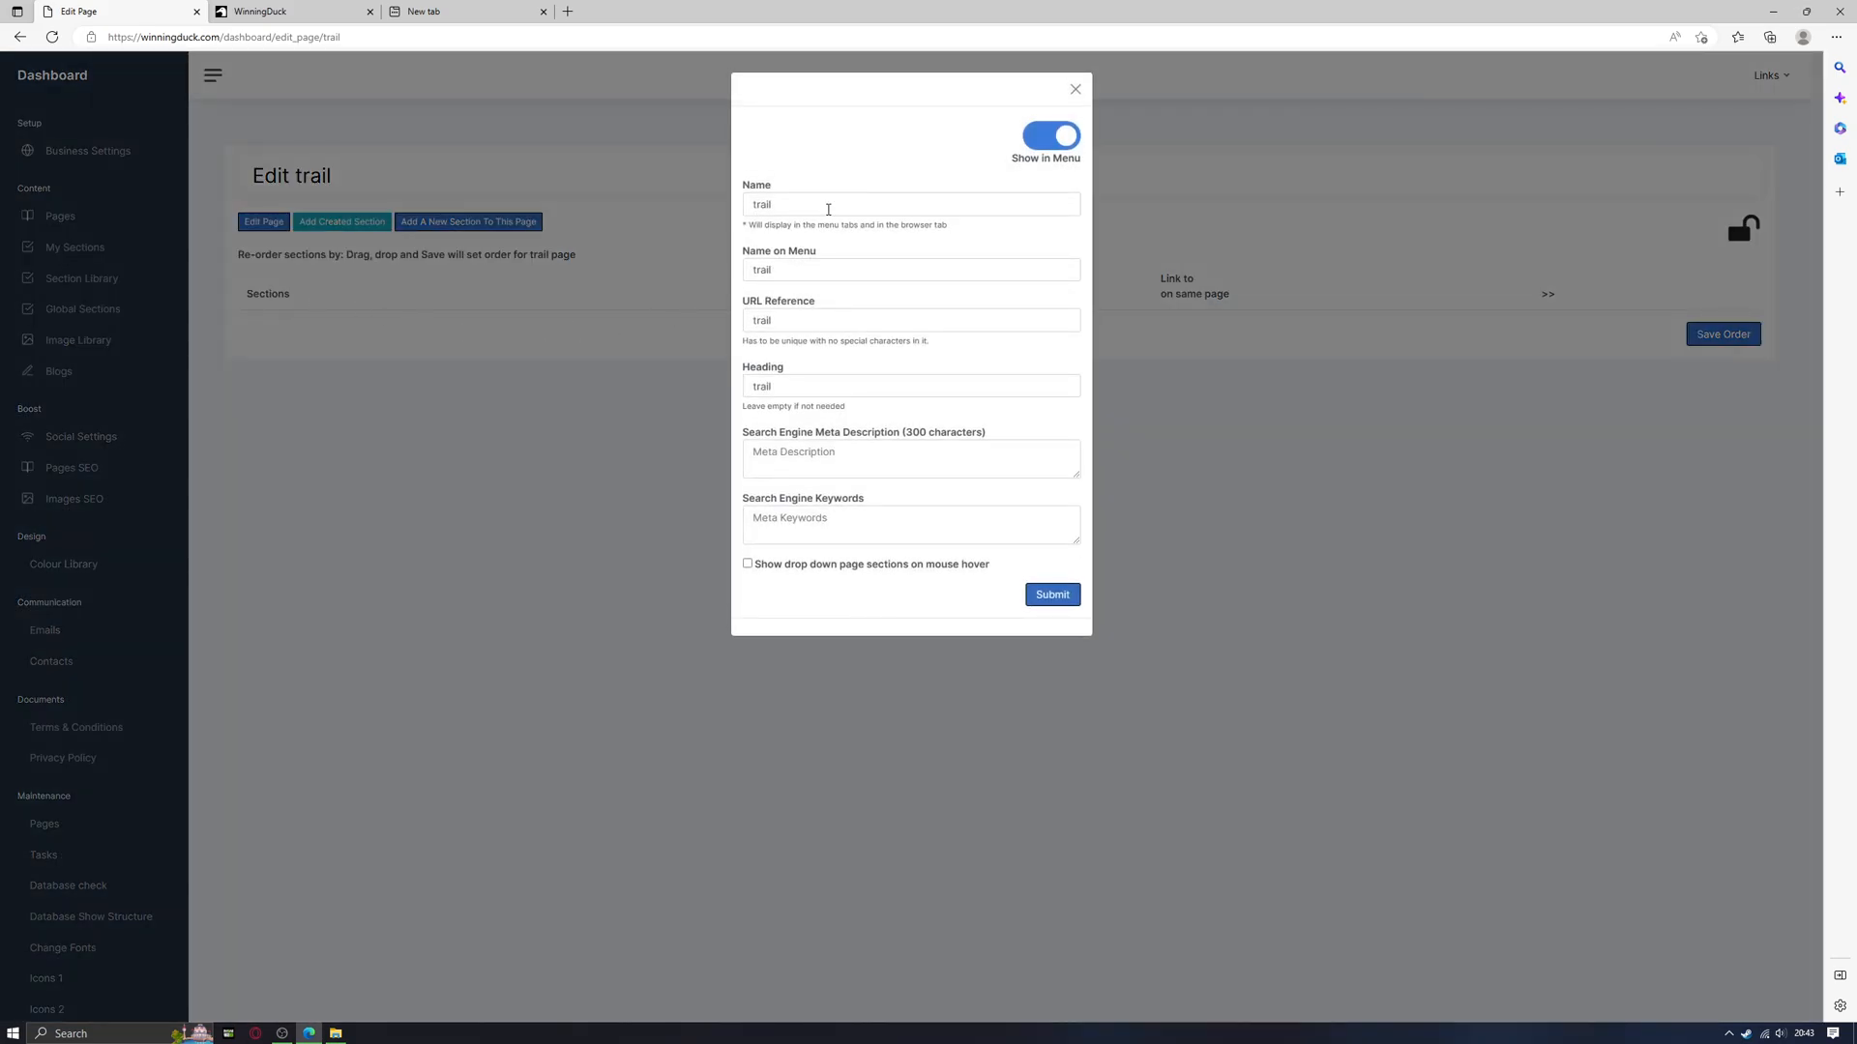
pyautogui.click(841, 212)
pyautogui.click(820, 265)
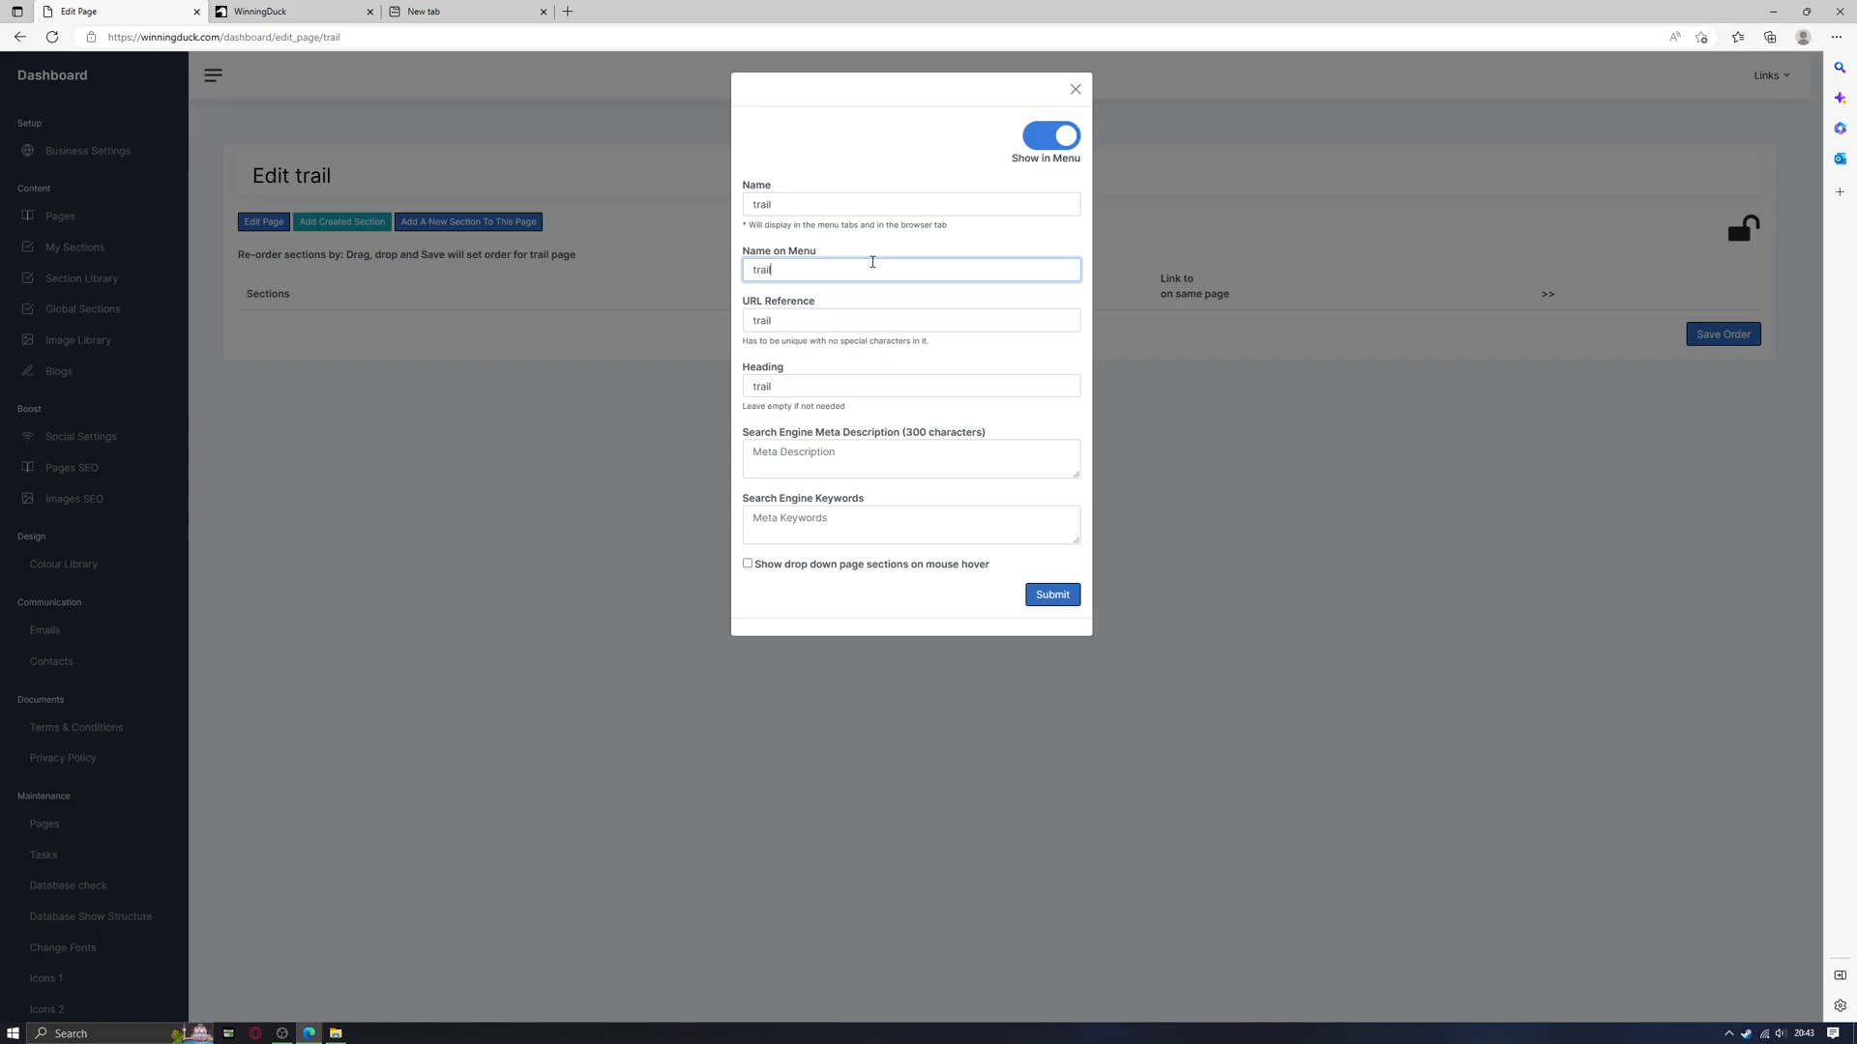
pyautogui.click(832, 318)
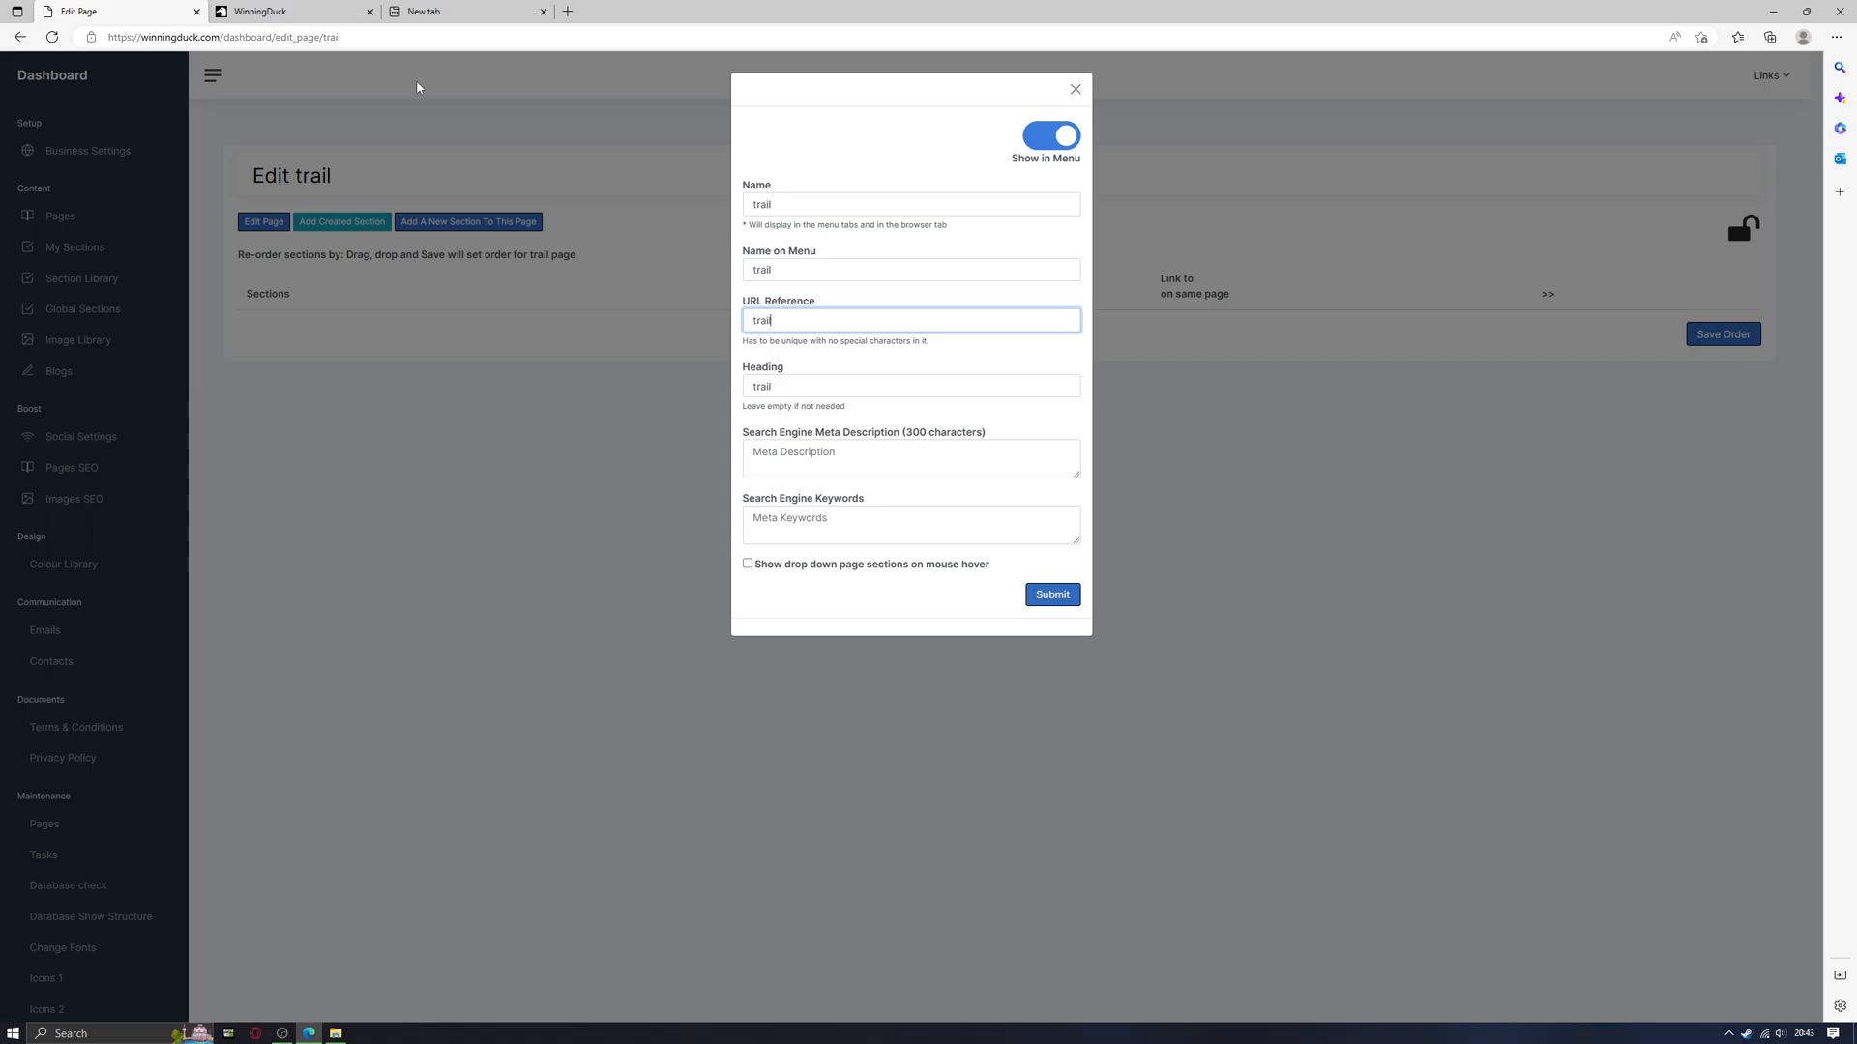
pyautogui.doubleClick(320, 40)
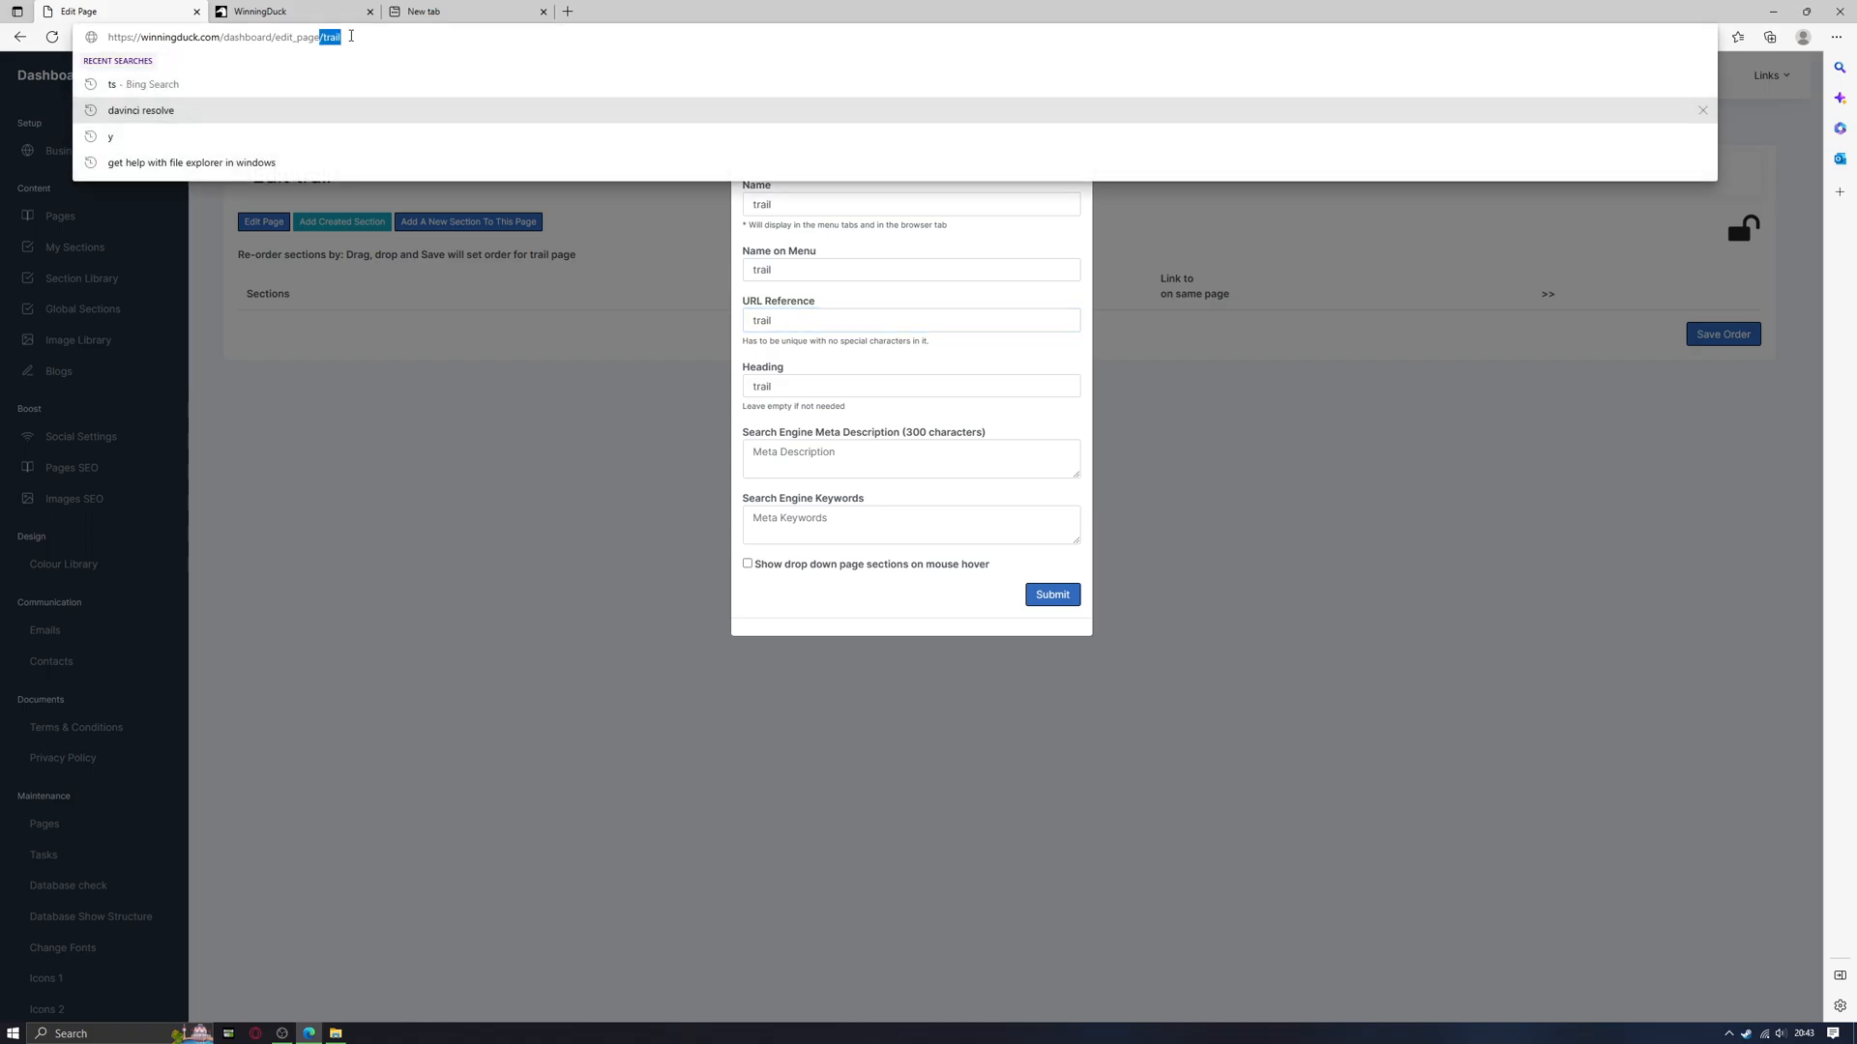
pyautogui.click(817, 354)
pyautogui.doubleClick(817, 382)
pyautogui.click(764, 473)
pyautogui.click(792, 534)
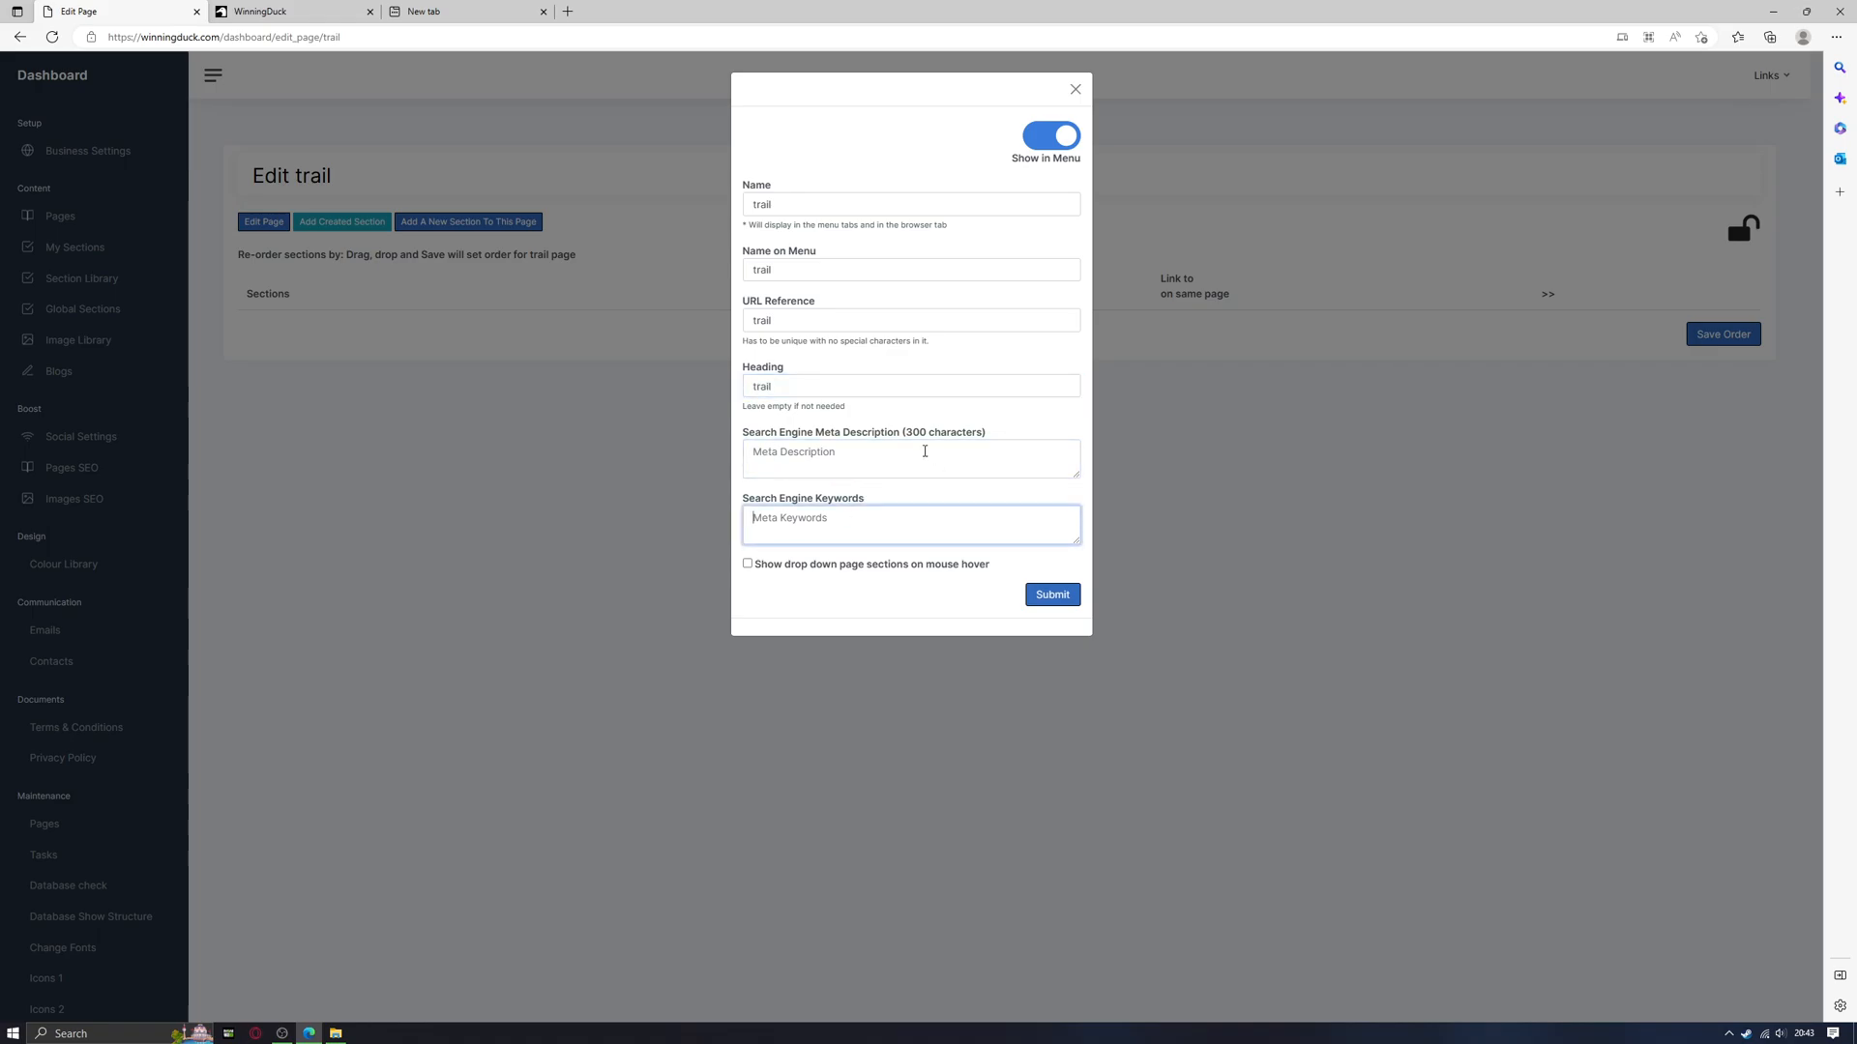
# - Keep the trail page shown in the menu, set its menu name to "trail 2" and heading to "trail 3", and submit
pyautogui.click(1029, 140)
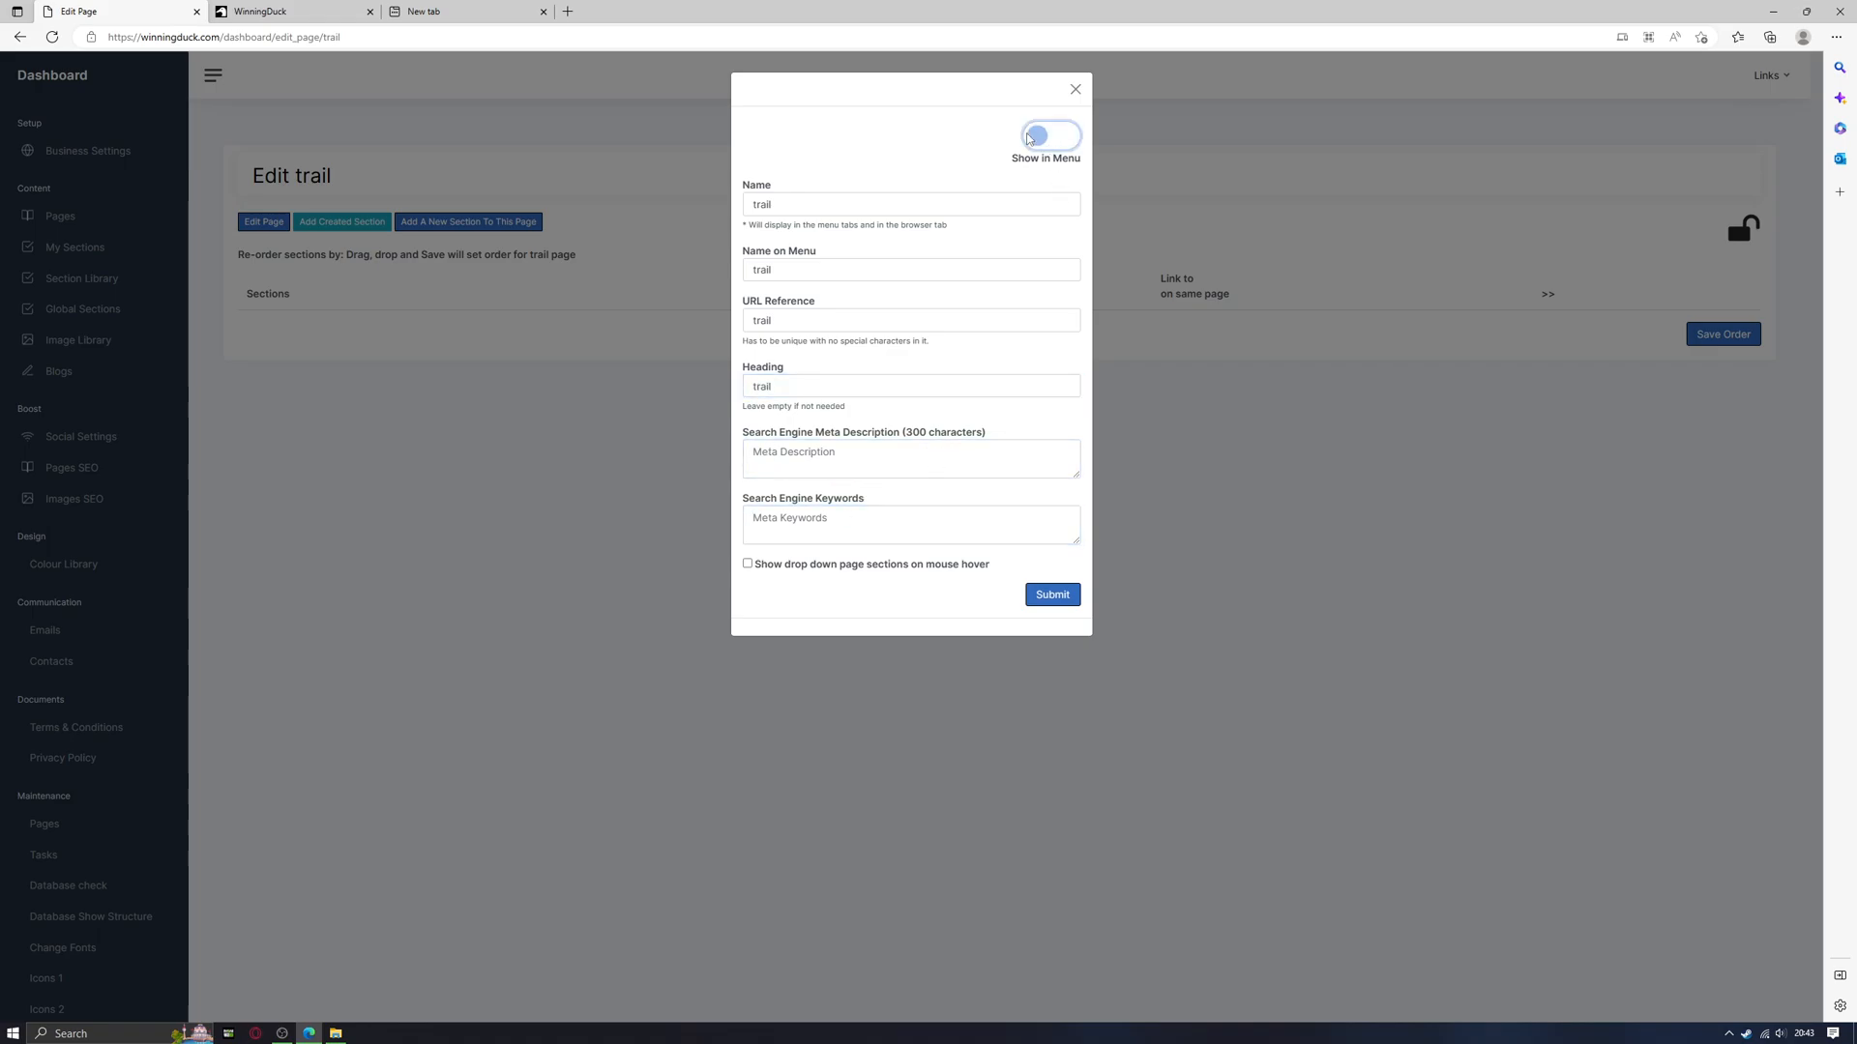
pyautogui.click(1070, 143)
pyautogui.click(814, 266)
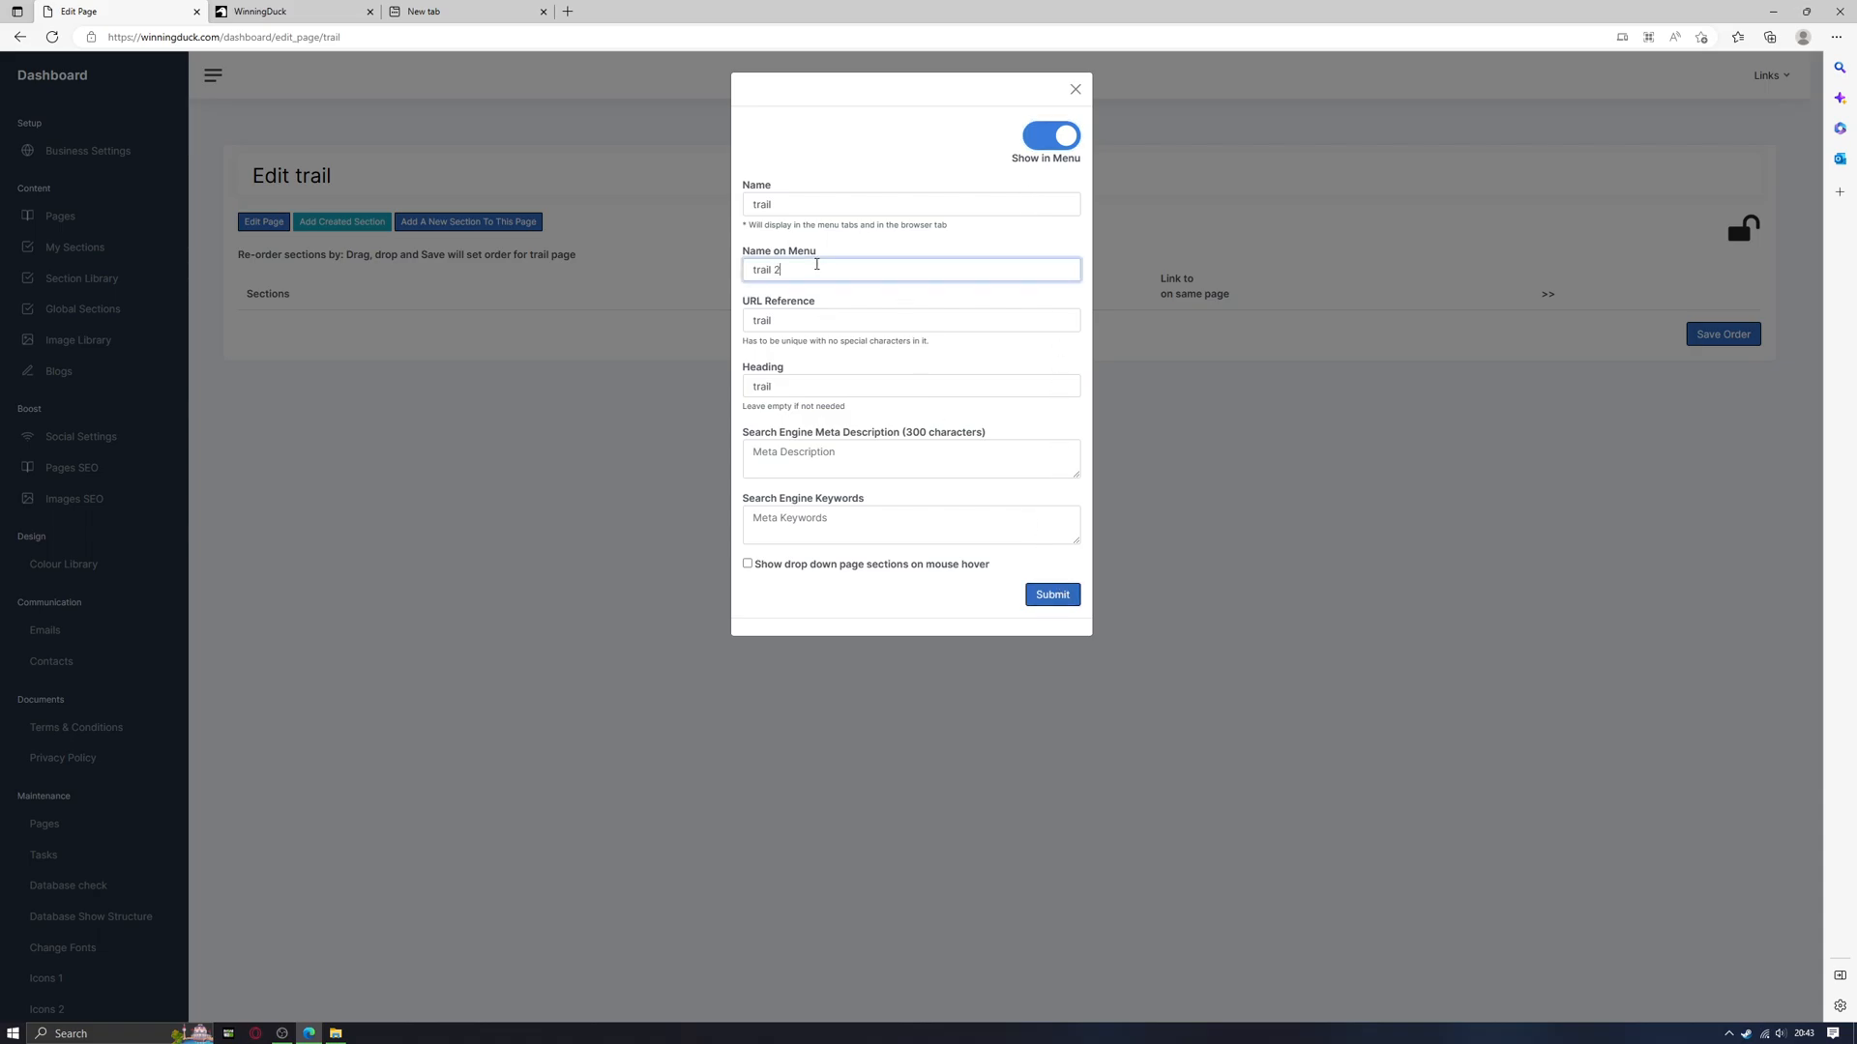
pyautogui.click(807, 205)
pyautogui.click(804, 269)
pyautogui.click(803, 321)
pyautogui.click(810, 377)
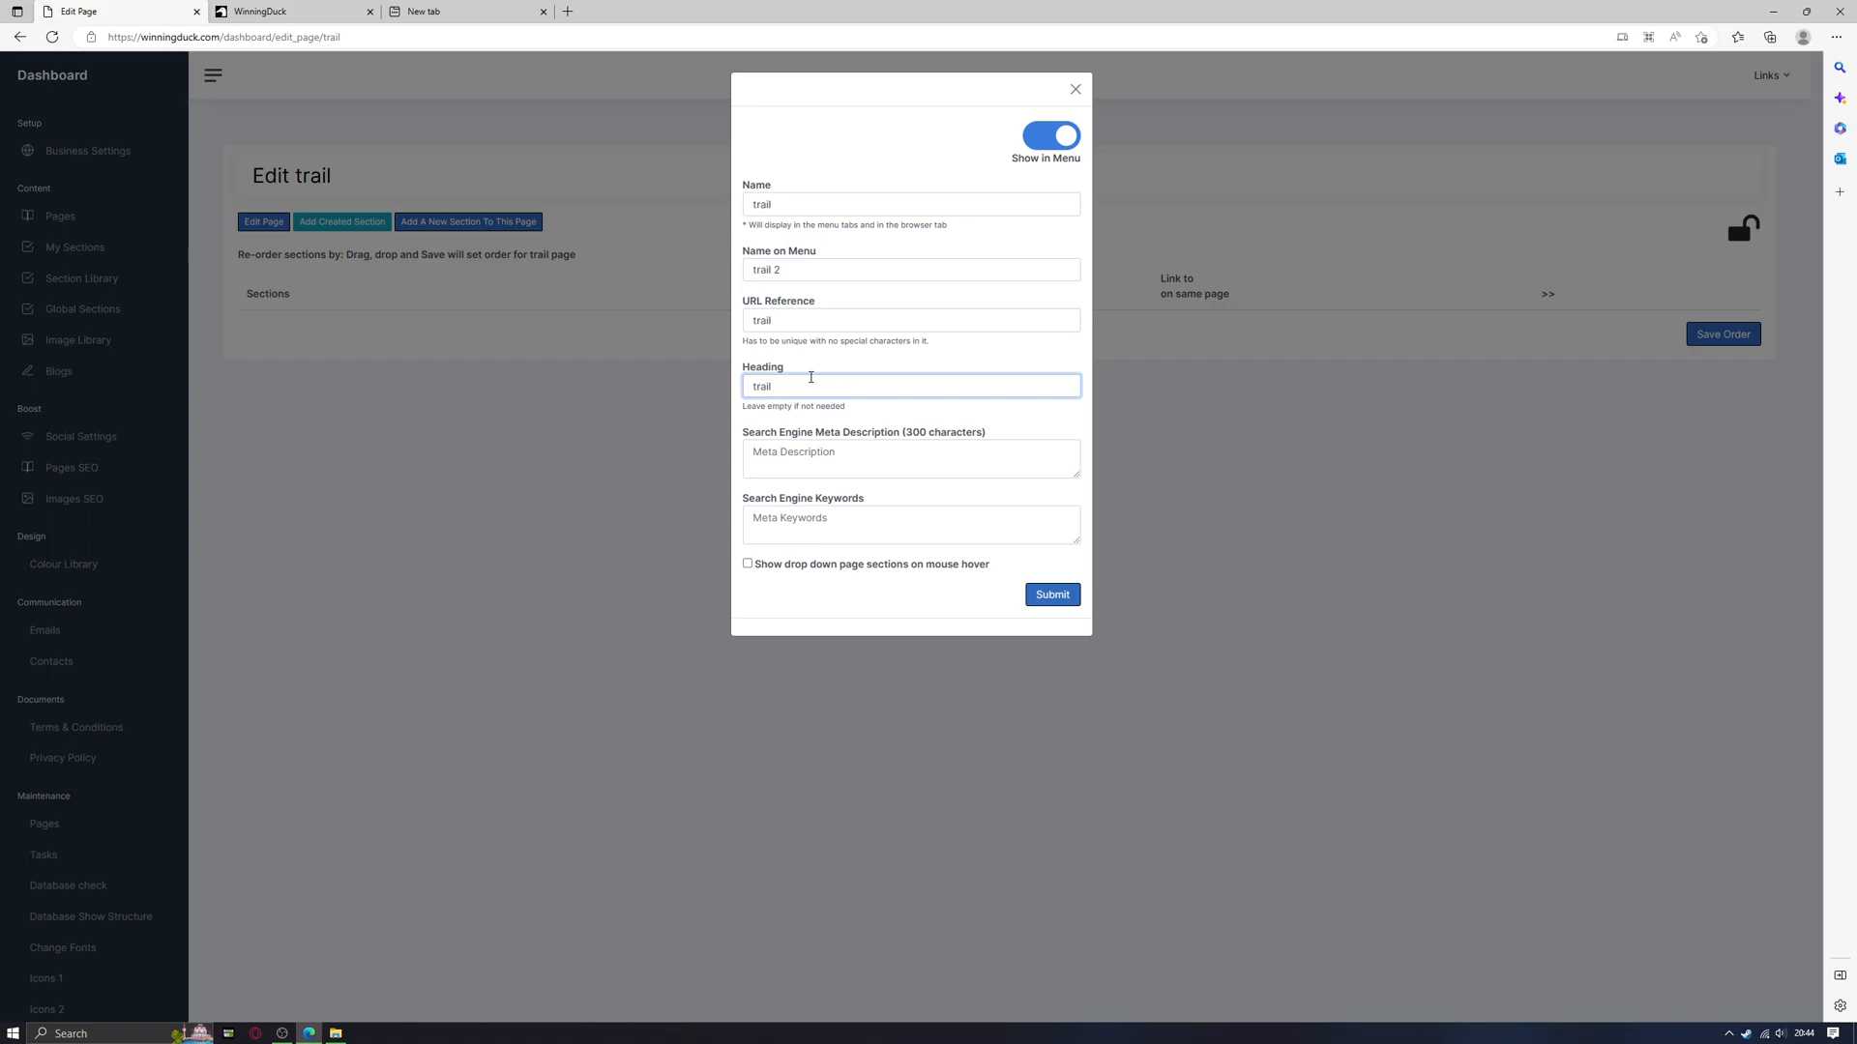
pyautogui.click(1051, 592)
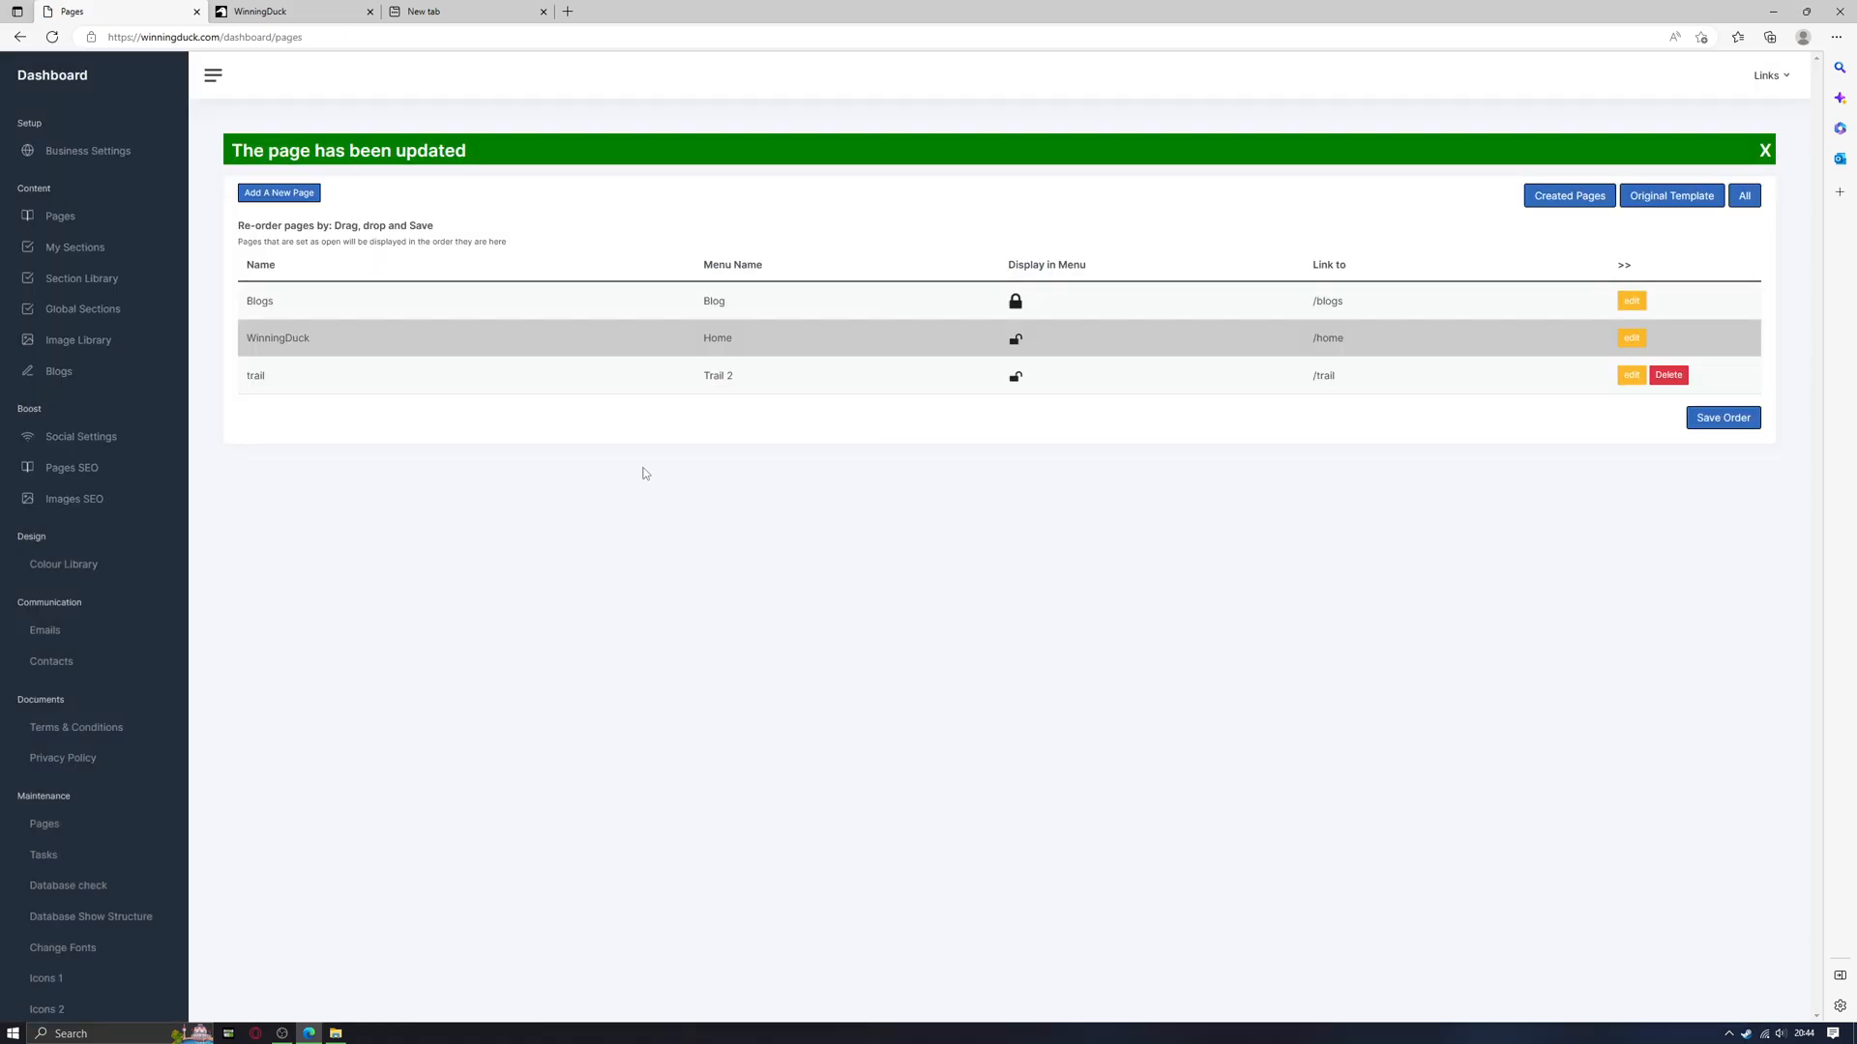
# - Reload the main site and open the Trail 2 page from its menu to check the heading
pyautogui.click(290, 14)
pyautogui.click(52, 37)
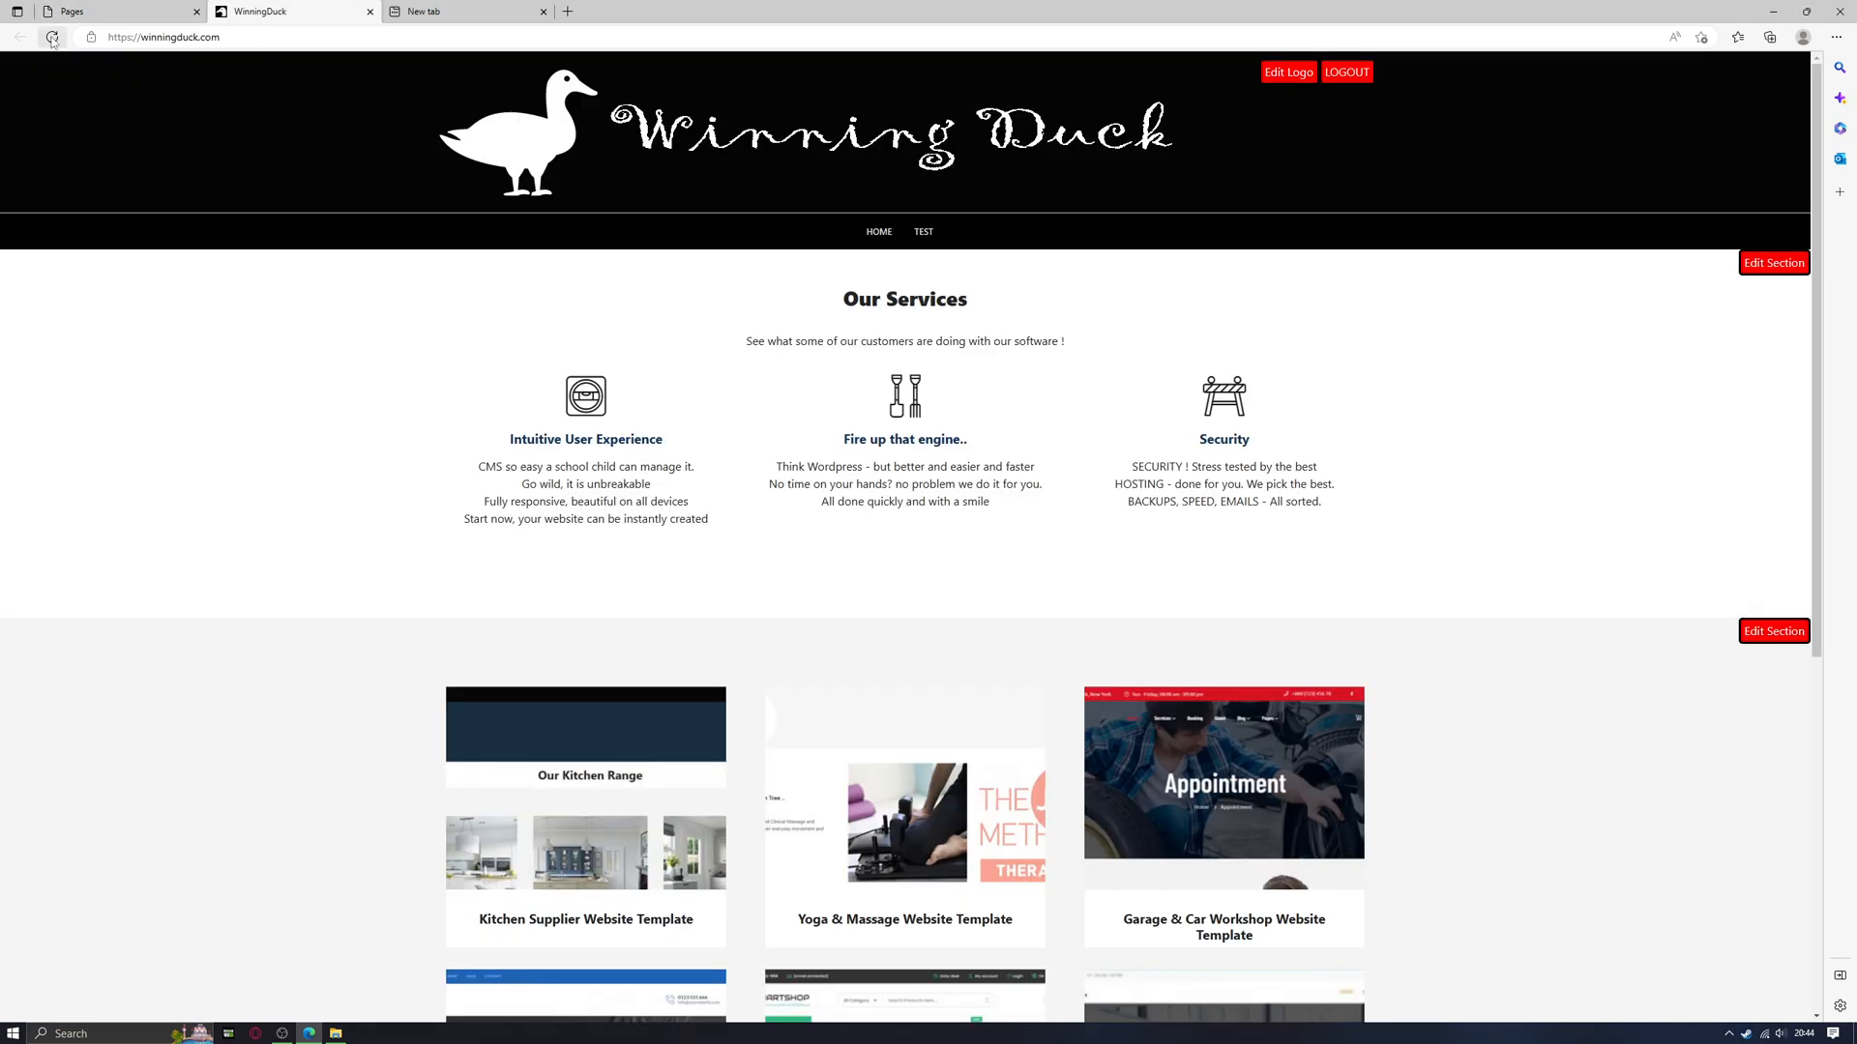
pyautogui.click(919, 235)
pyautogui.moveTo(990, 286); pyautogui.dragTo(828, 286)
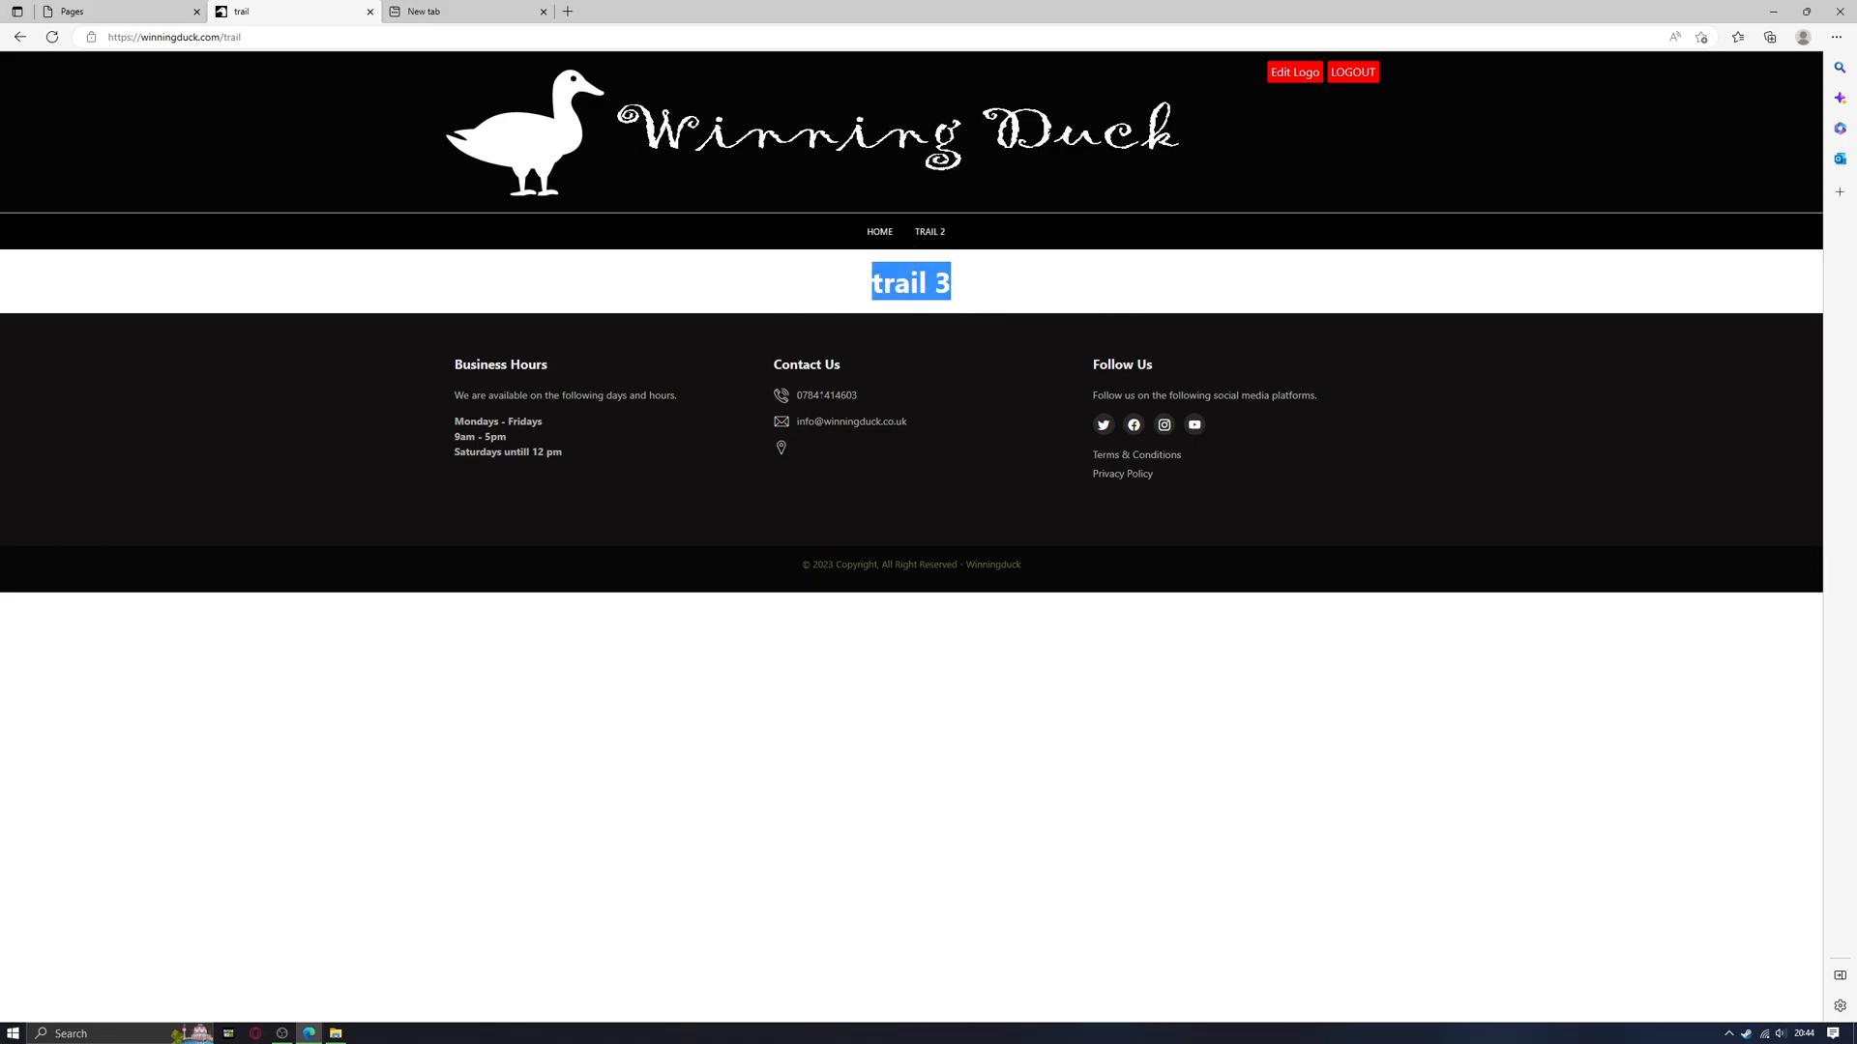
# - Return to the dashboard, open the trail page for editing, and view the Section Library
pyautogui.click(116, 12)
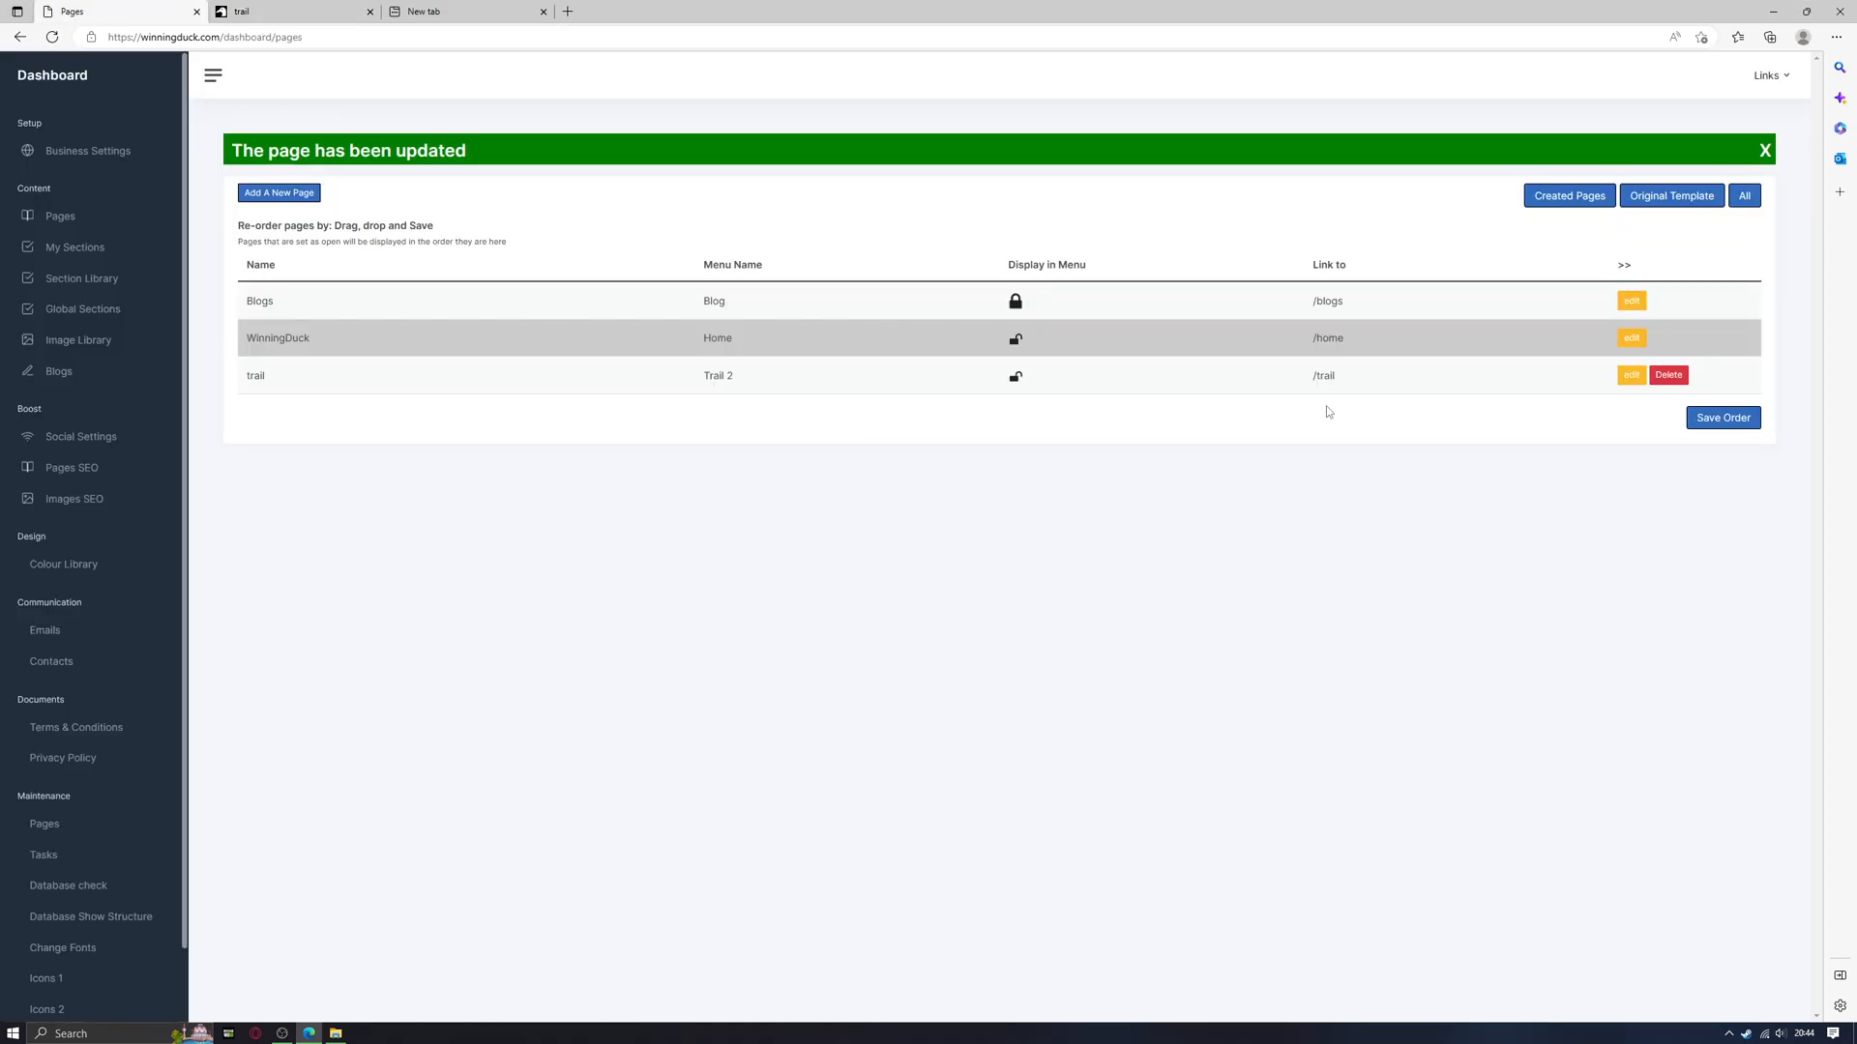
pyautogui.click(1632, 375)
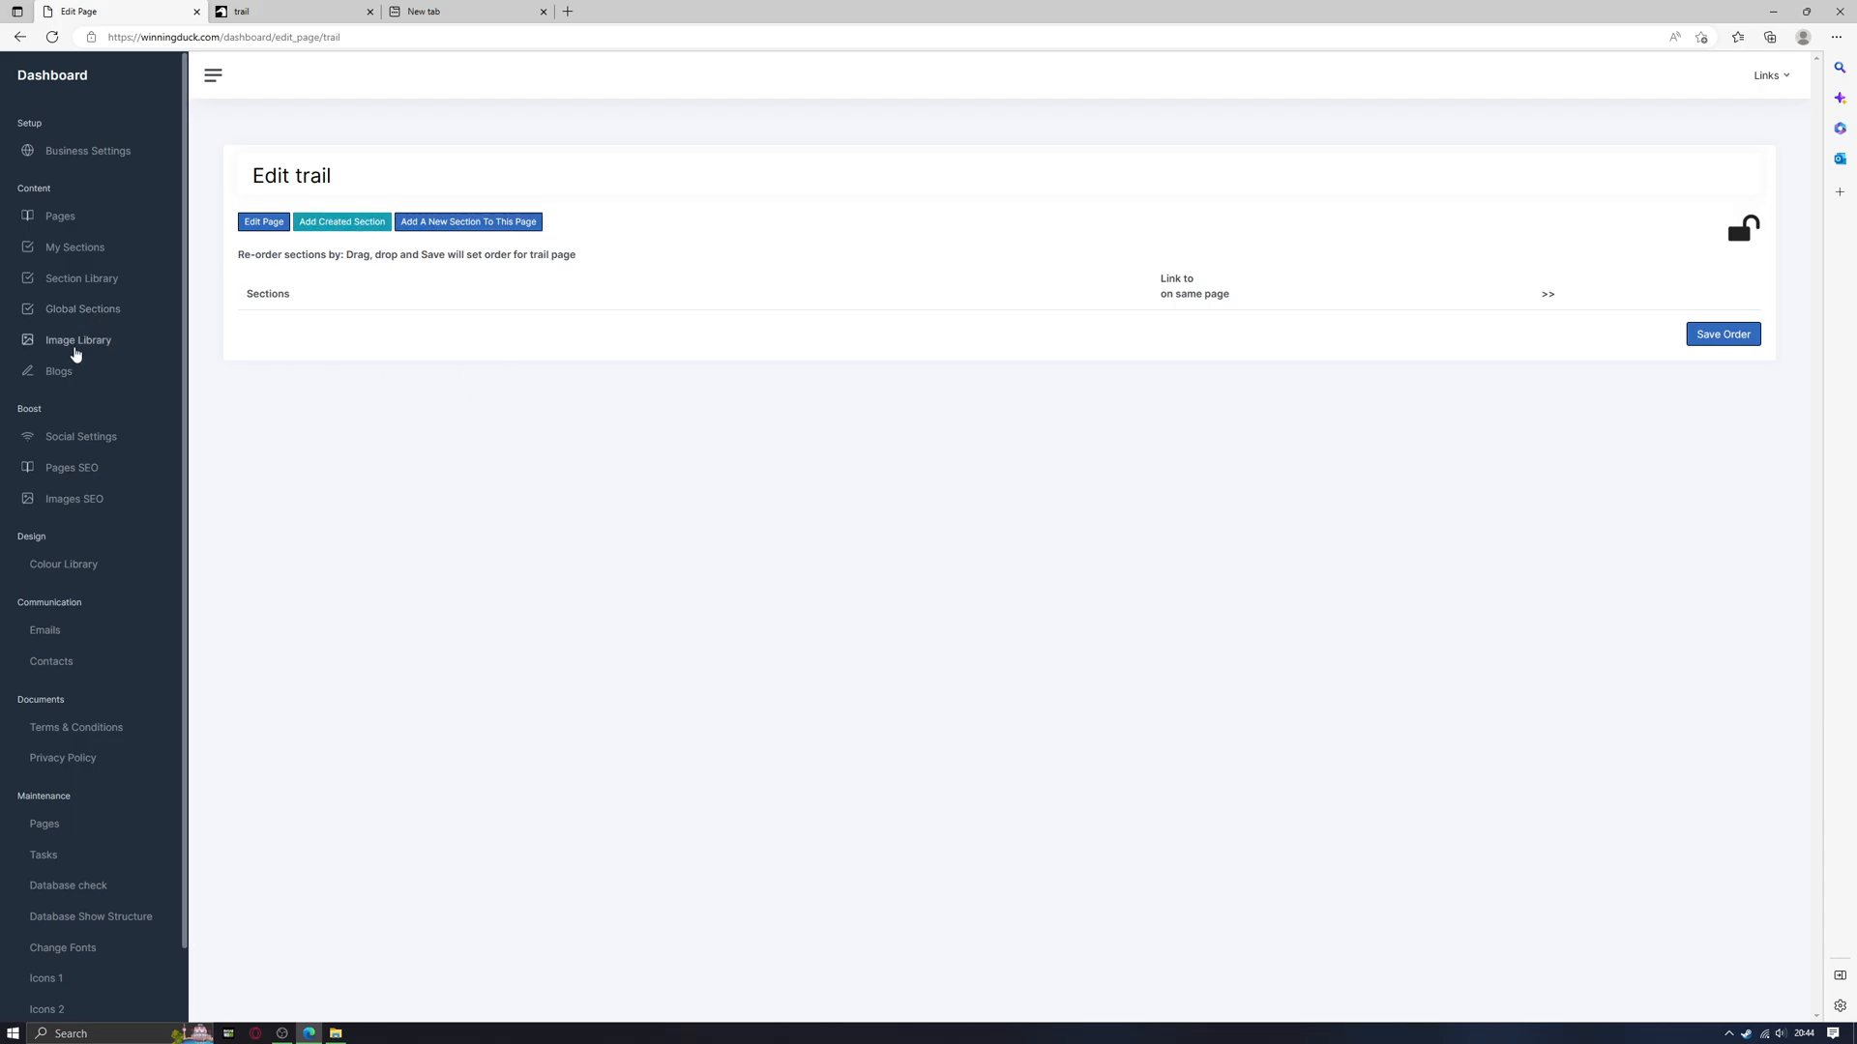
pyautogui.click(71, 281)
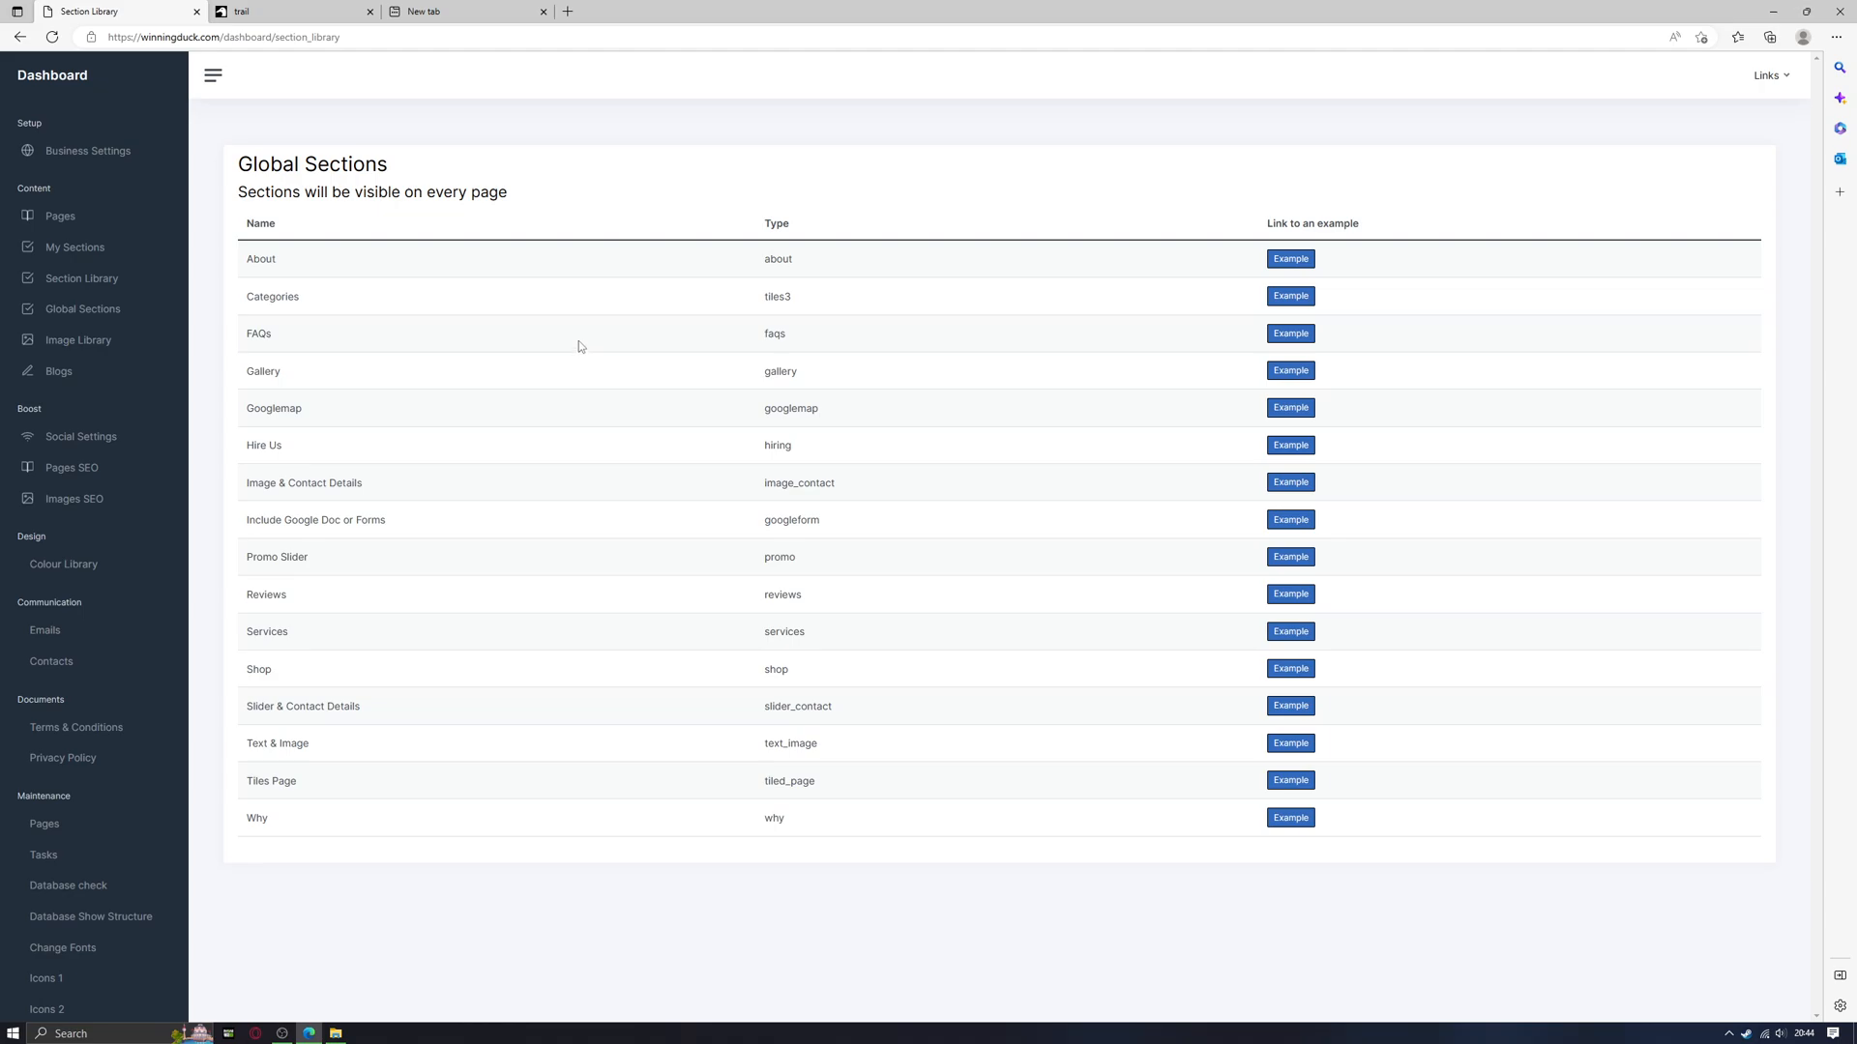
# - Open the About section's example from the library, review its heading and text on the sample site, and close it
pyautogui.click(1283, 261)
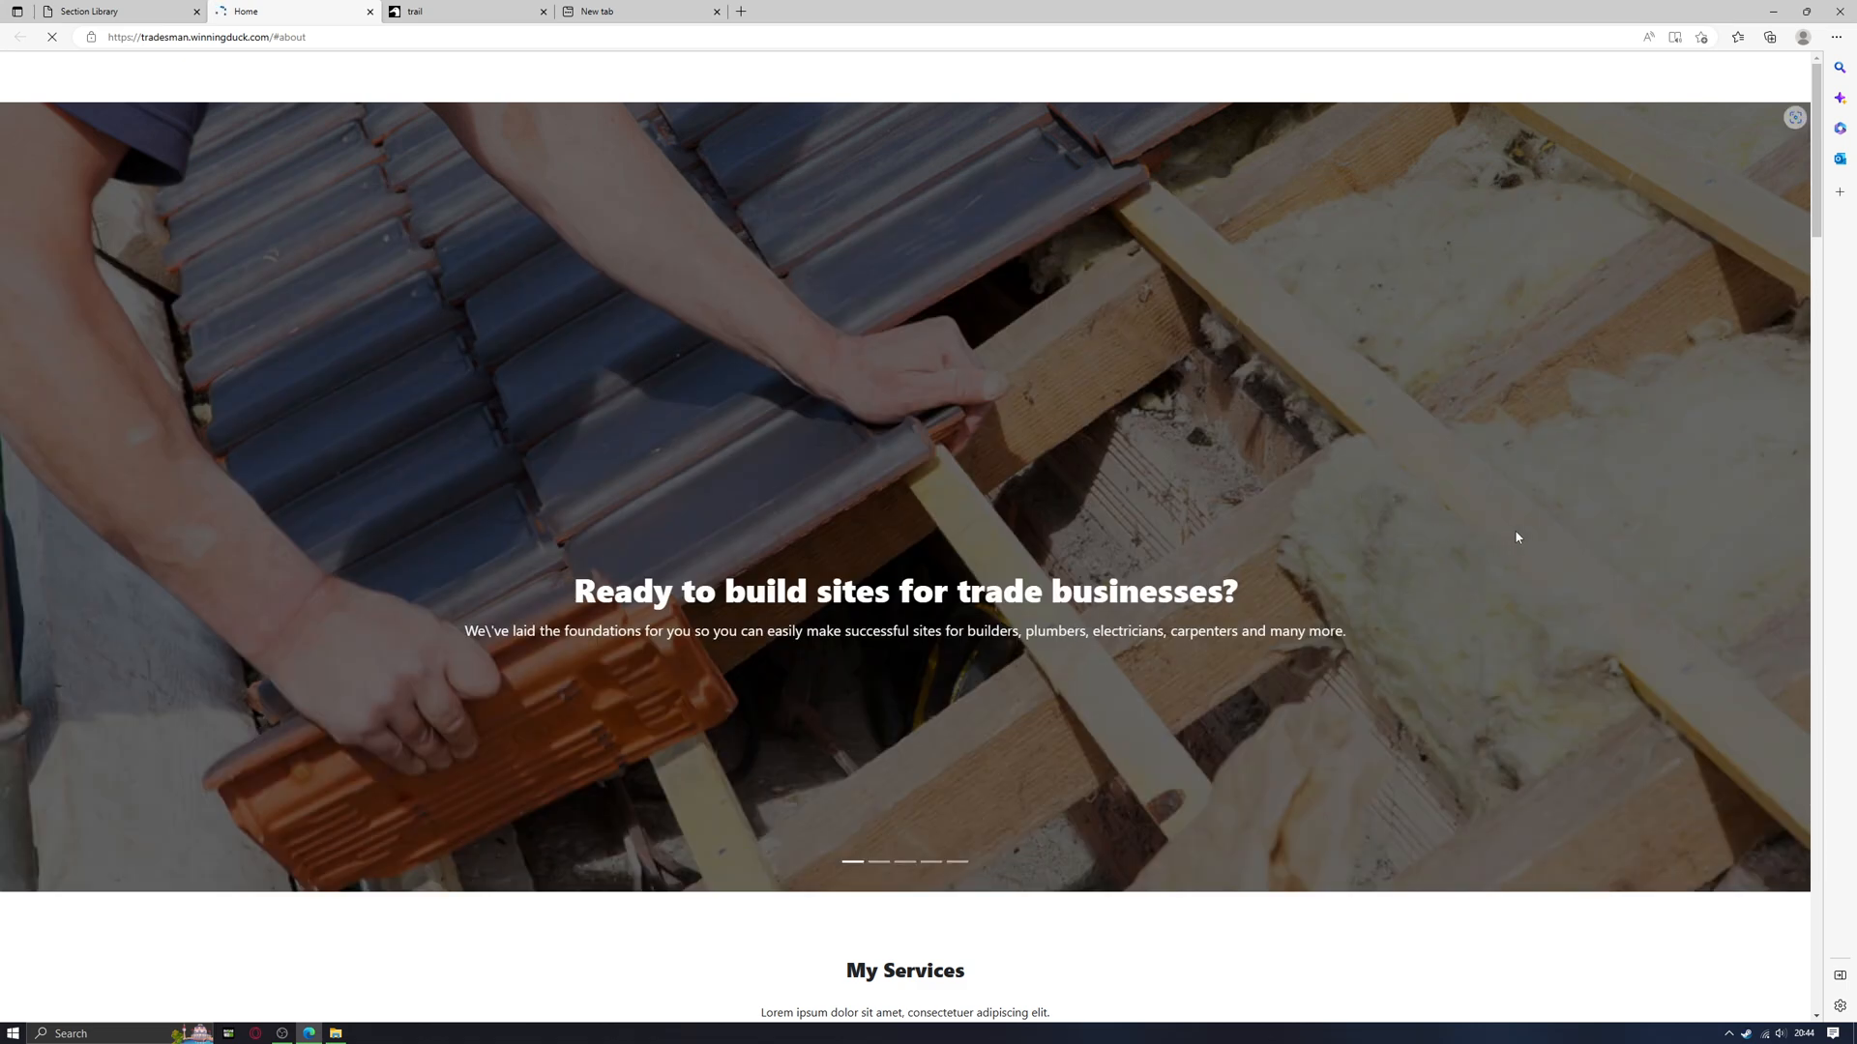
pyautogui.scroll(-15, 1474, 550)
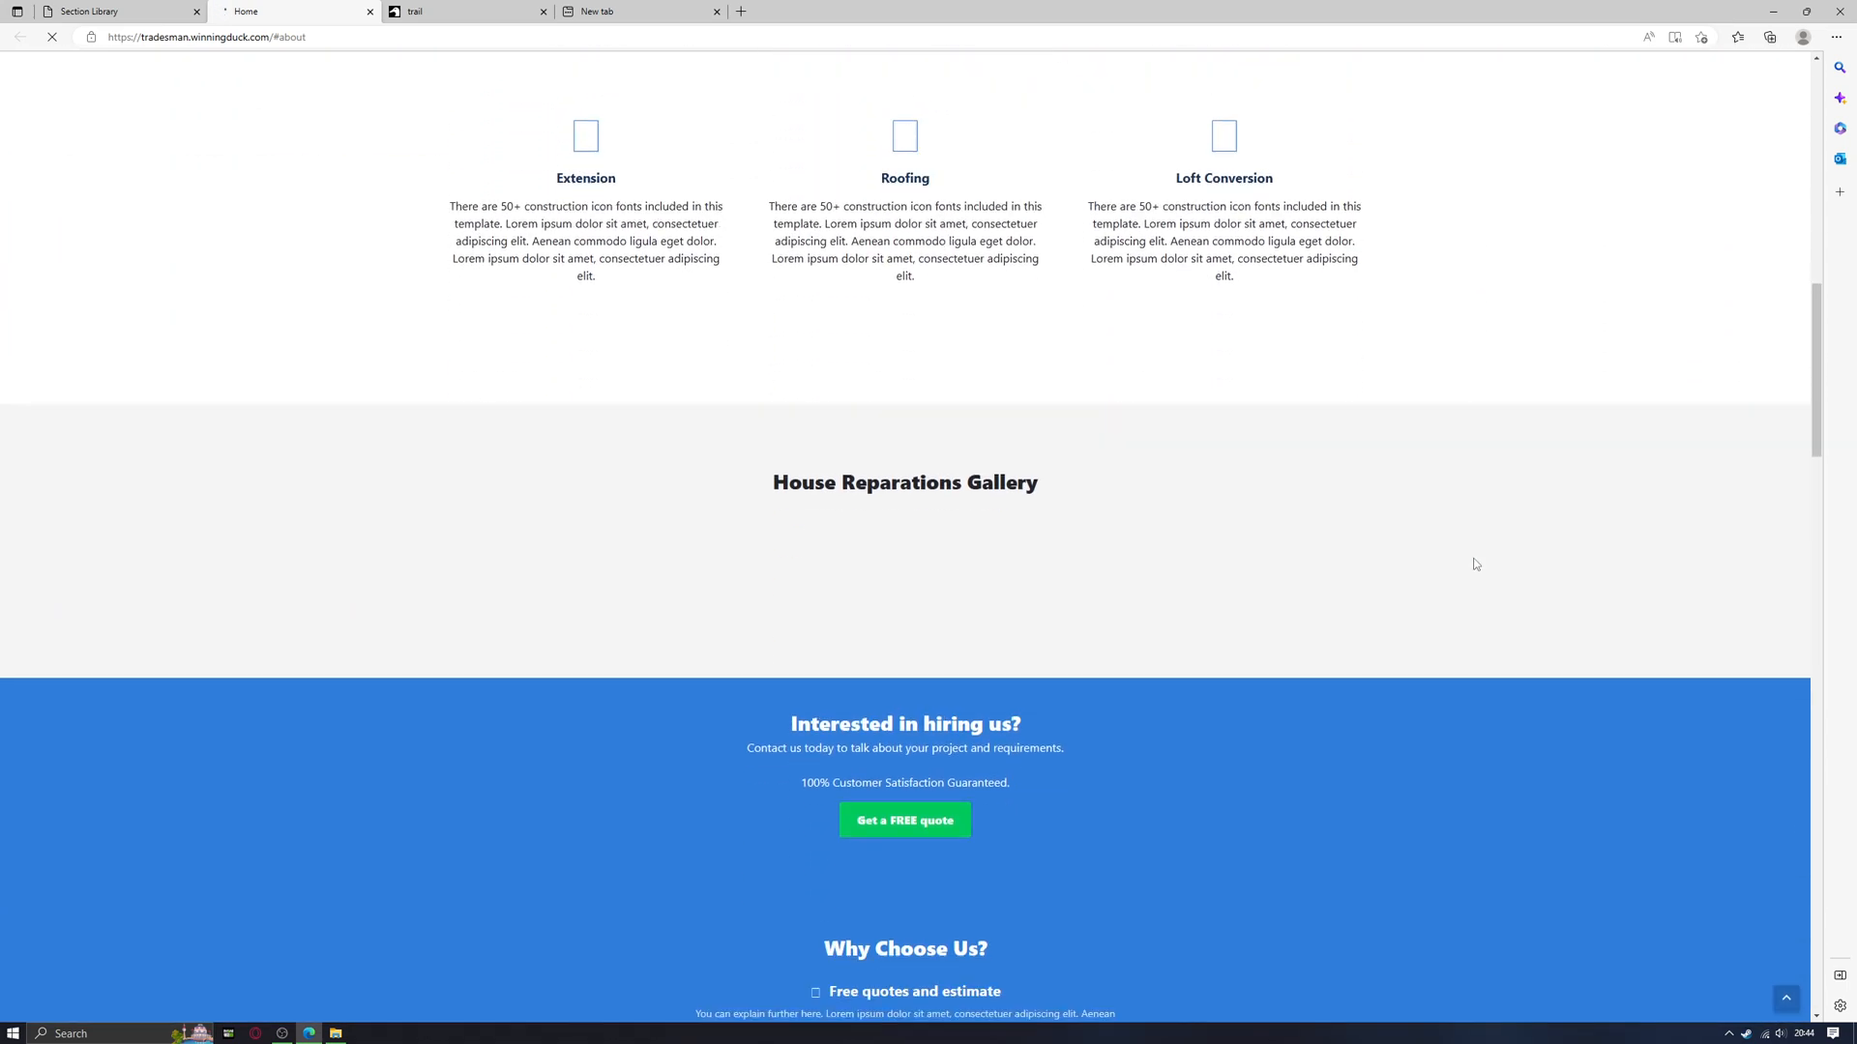
pyautogui.scroll(4, 1459, 561)
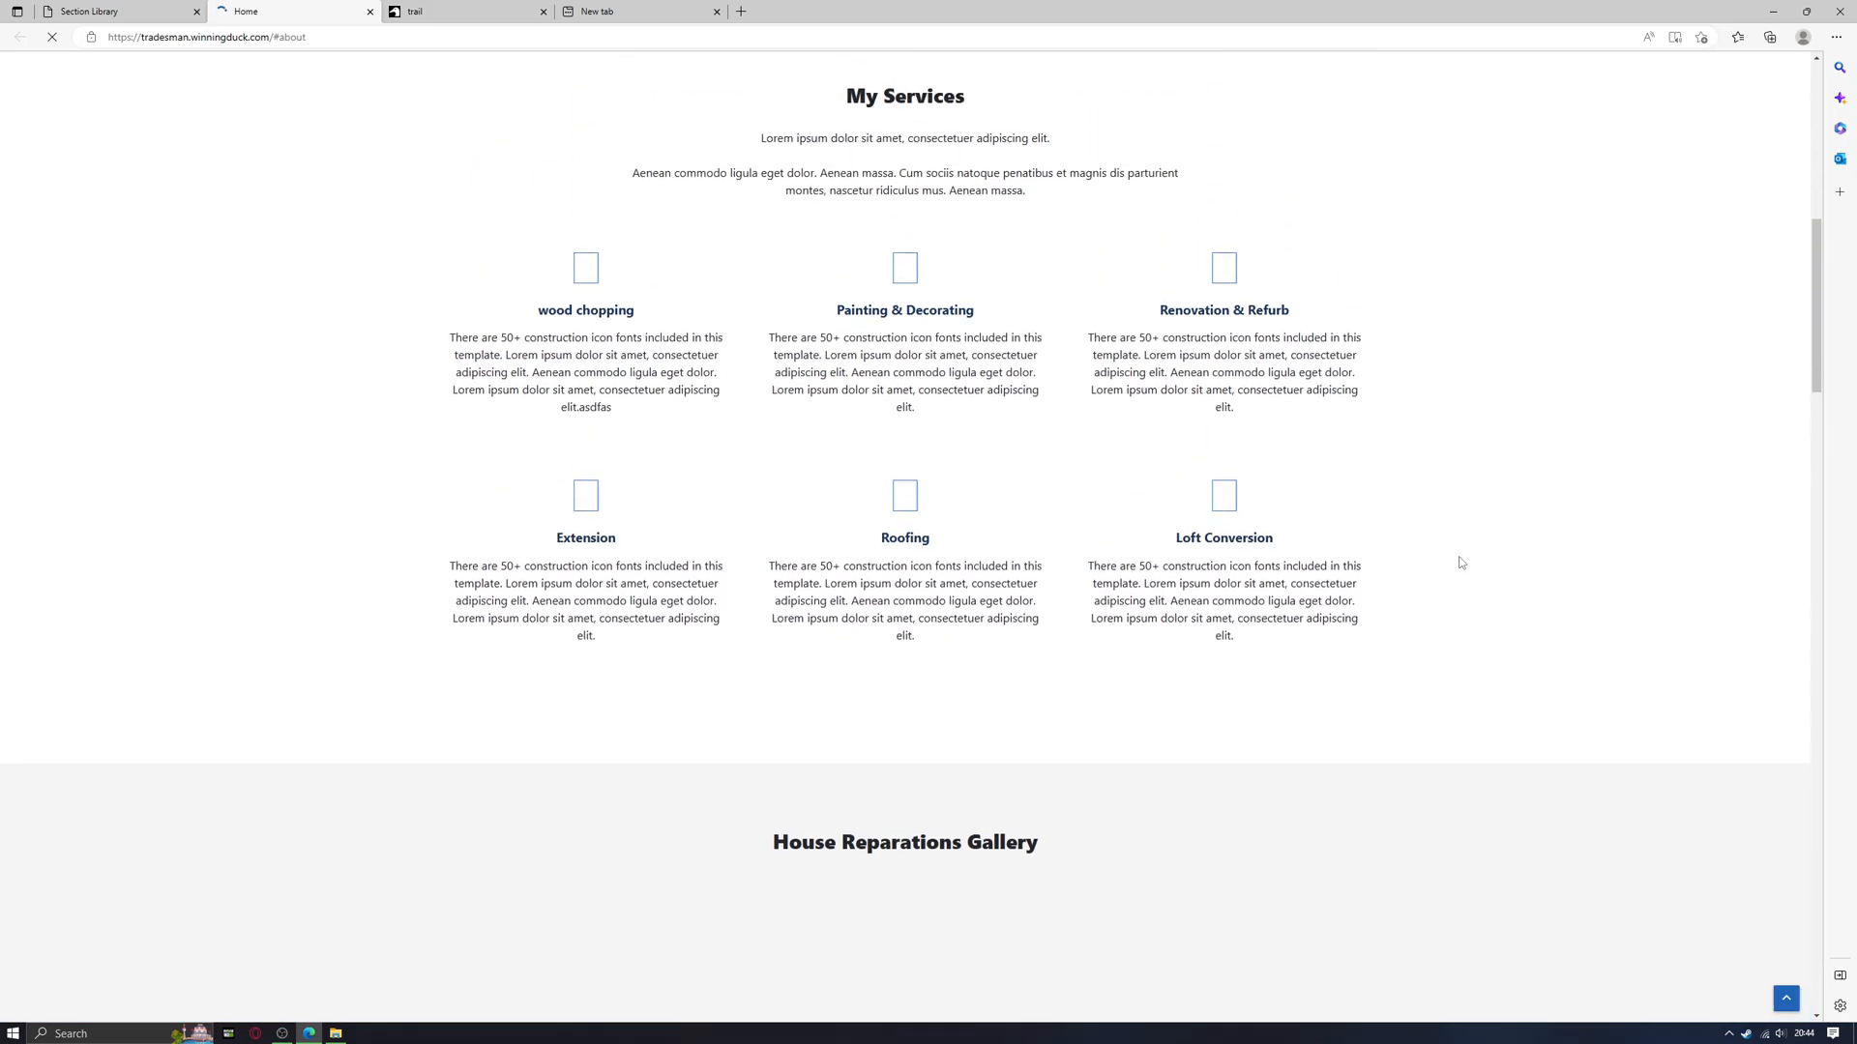
pyautogui.scroll(-10, 1459, 561)
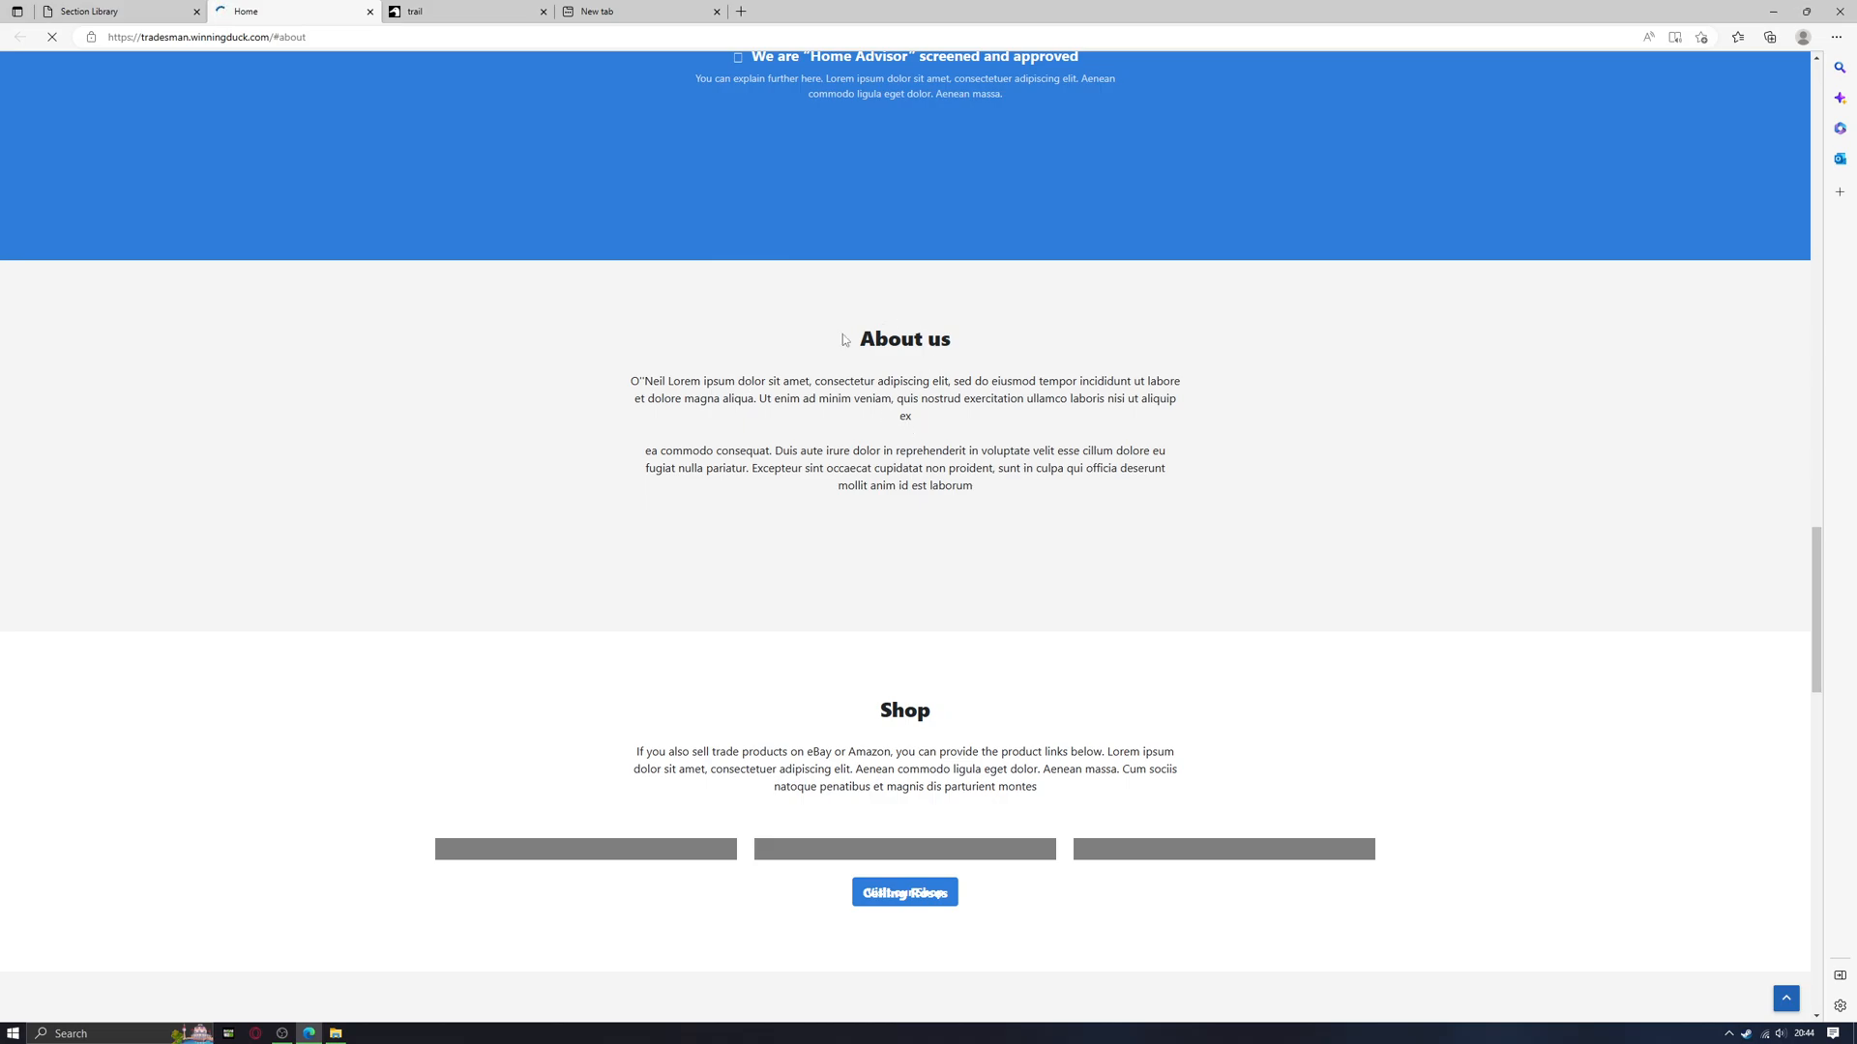
pyautogui.moveTo(859, 338); pyautogui.dragTo(990, 339)
pyautogui.moveTo(977, 486); pyautogui.dragTo(467, 350)
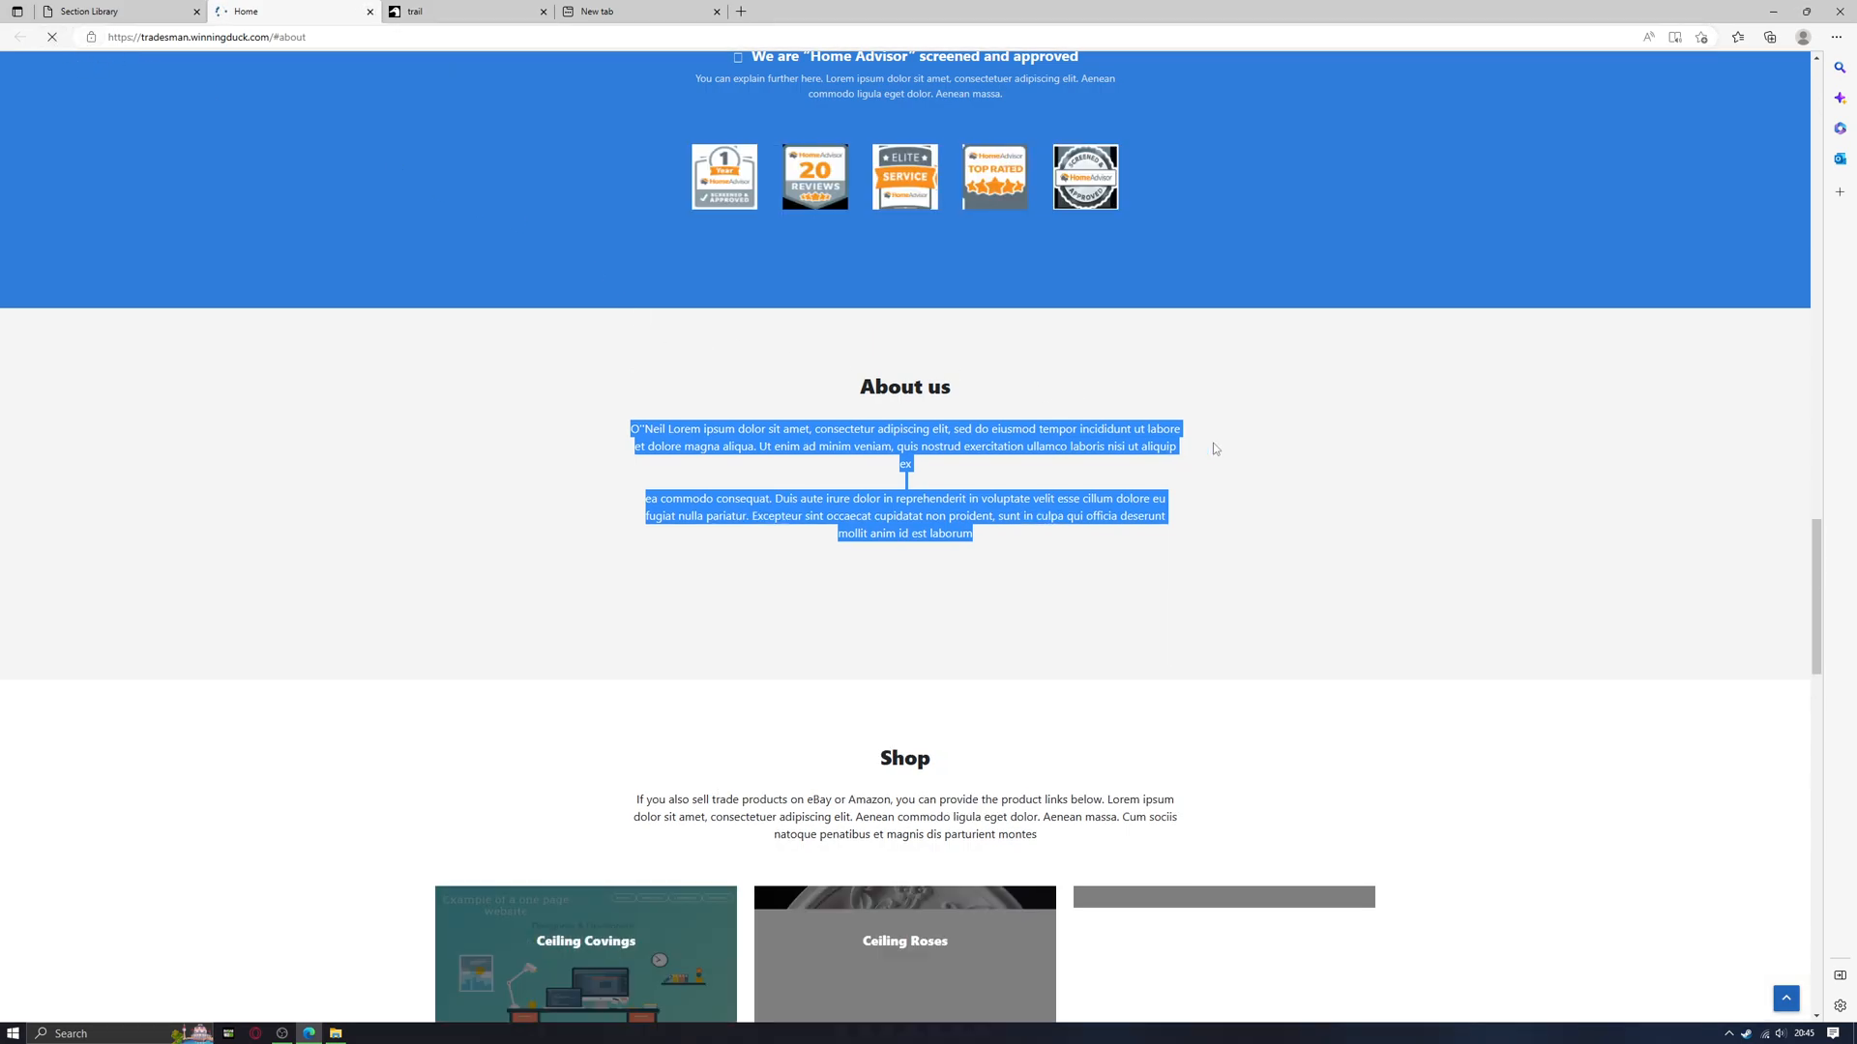
pyautogui.click(1386, 514)
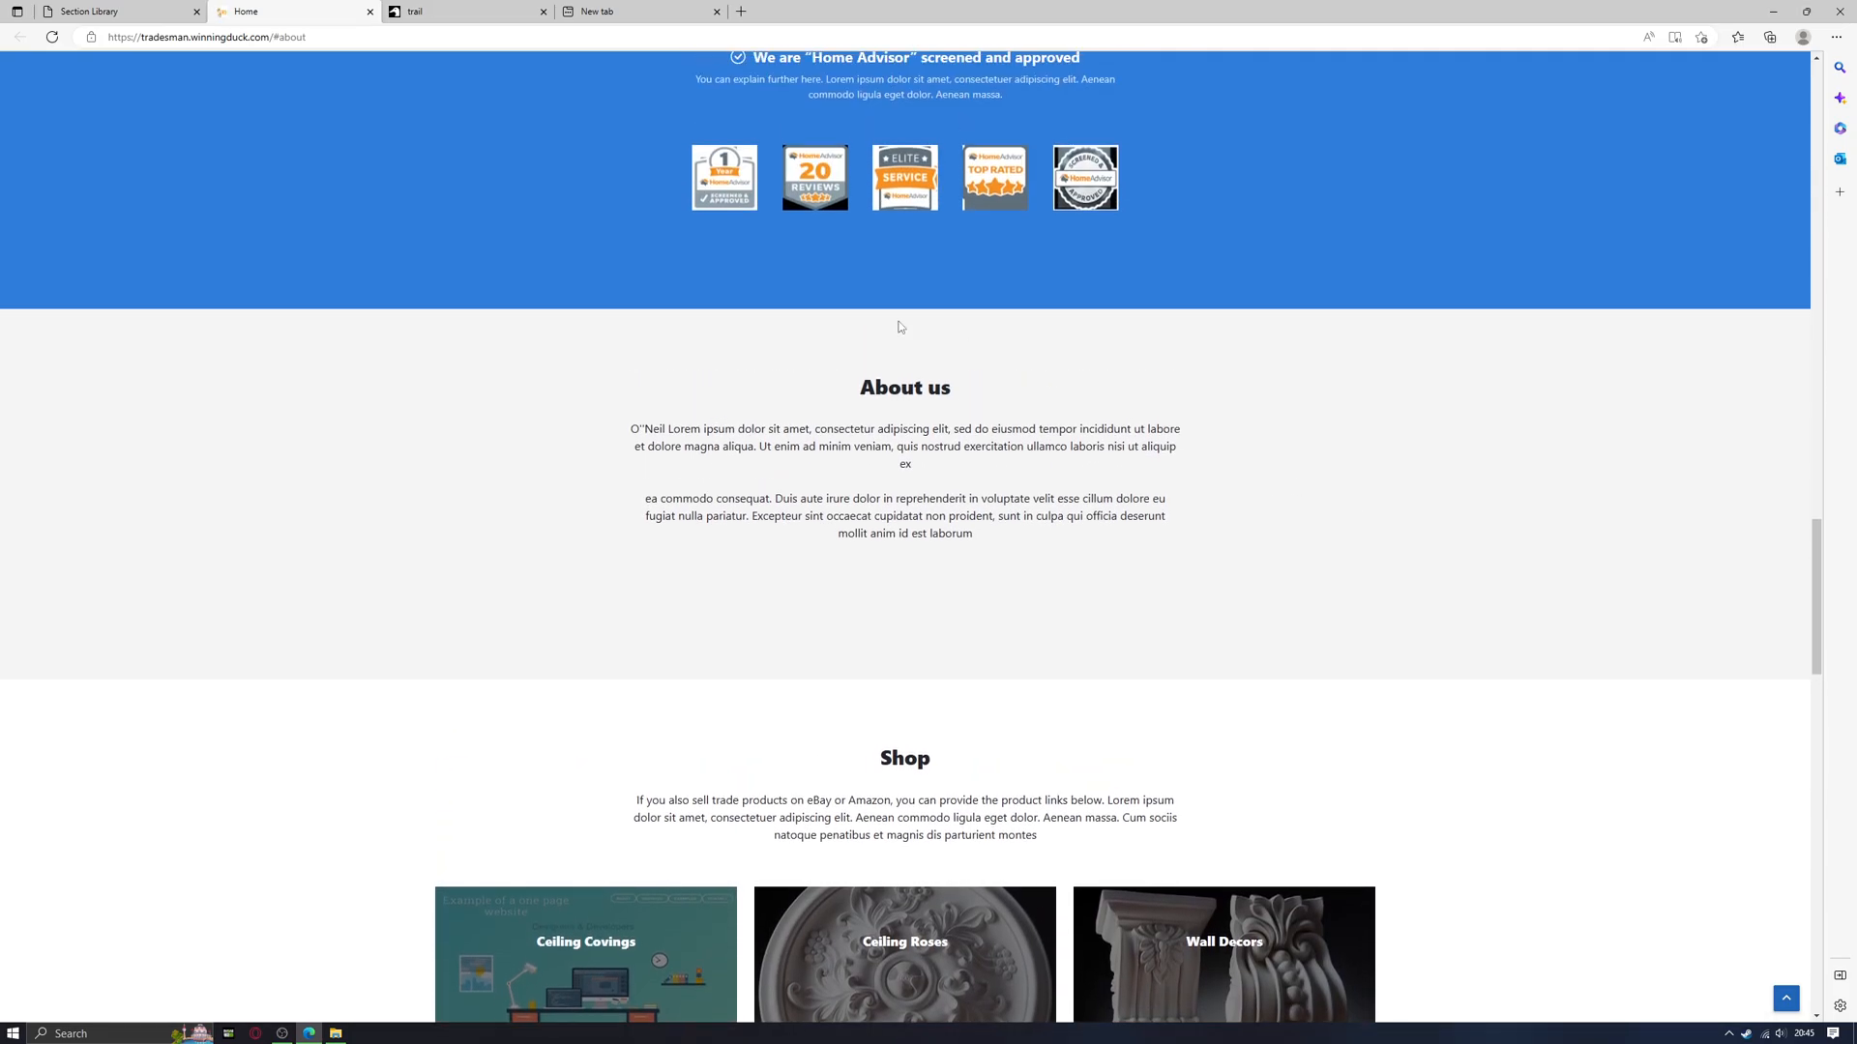
pyautogui.click(369, 11)
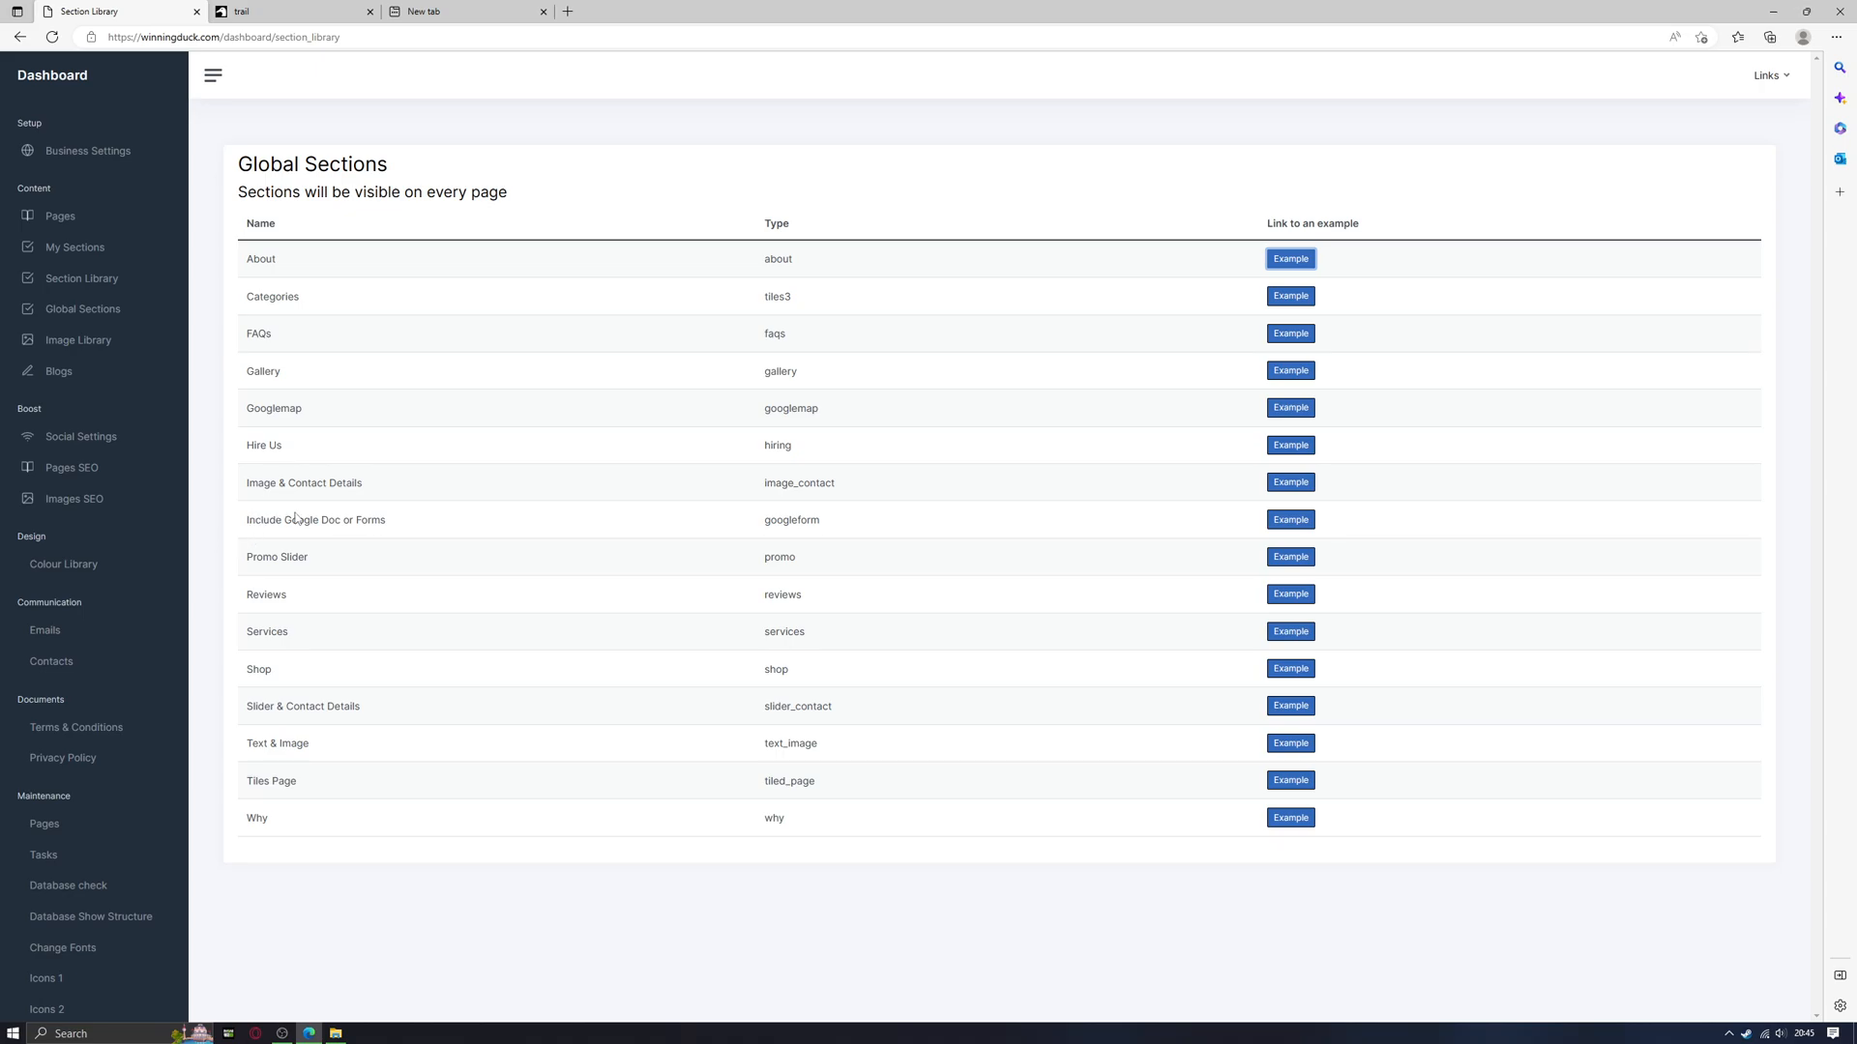
# - Open the Promo Slider section's example and examine its second and third slides with their heading and caption
pyautogui.moveTo(257, 557); pyautogui.dragTo(325, 560)
pyautogui.click(1290, 558)
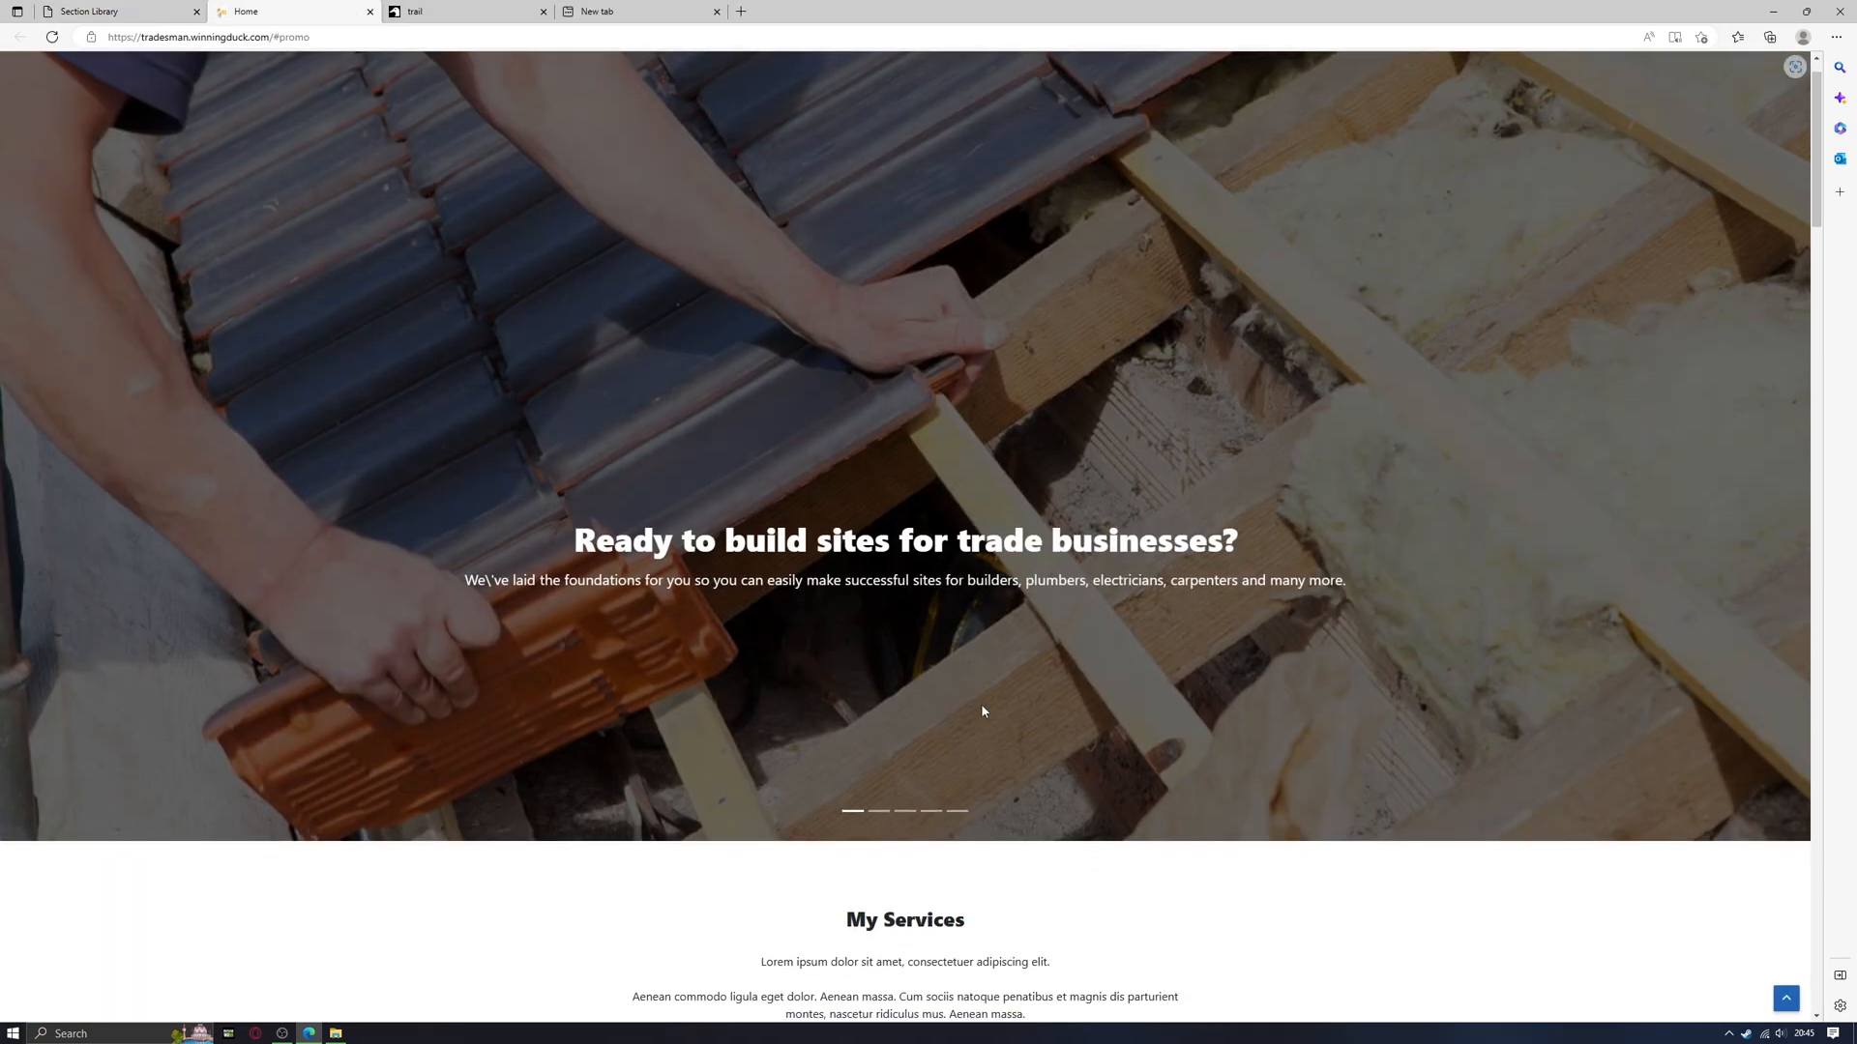
pyautogui.click(877, 813)
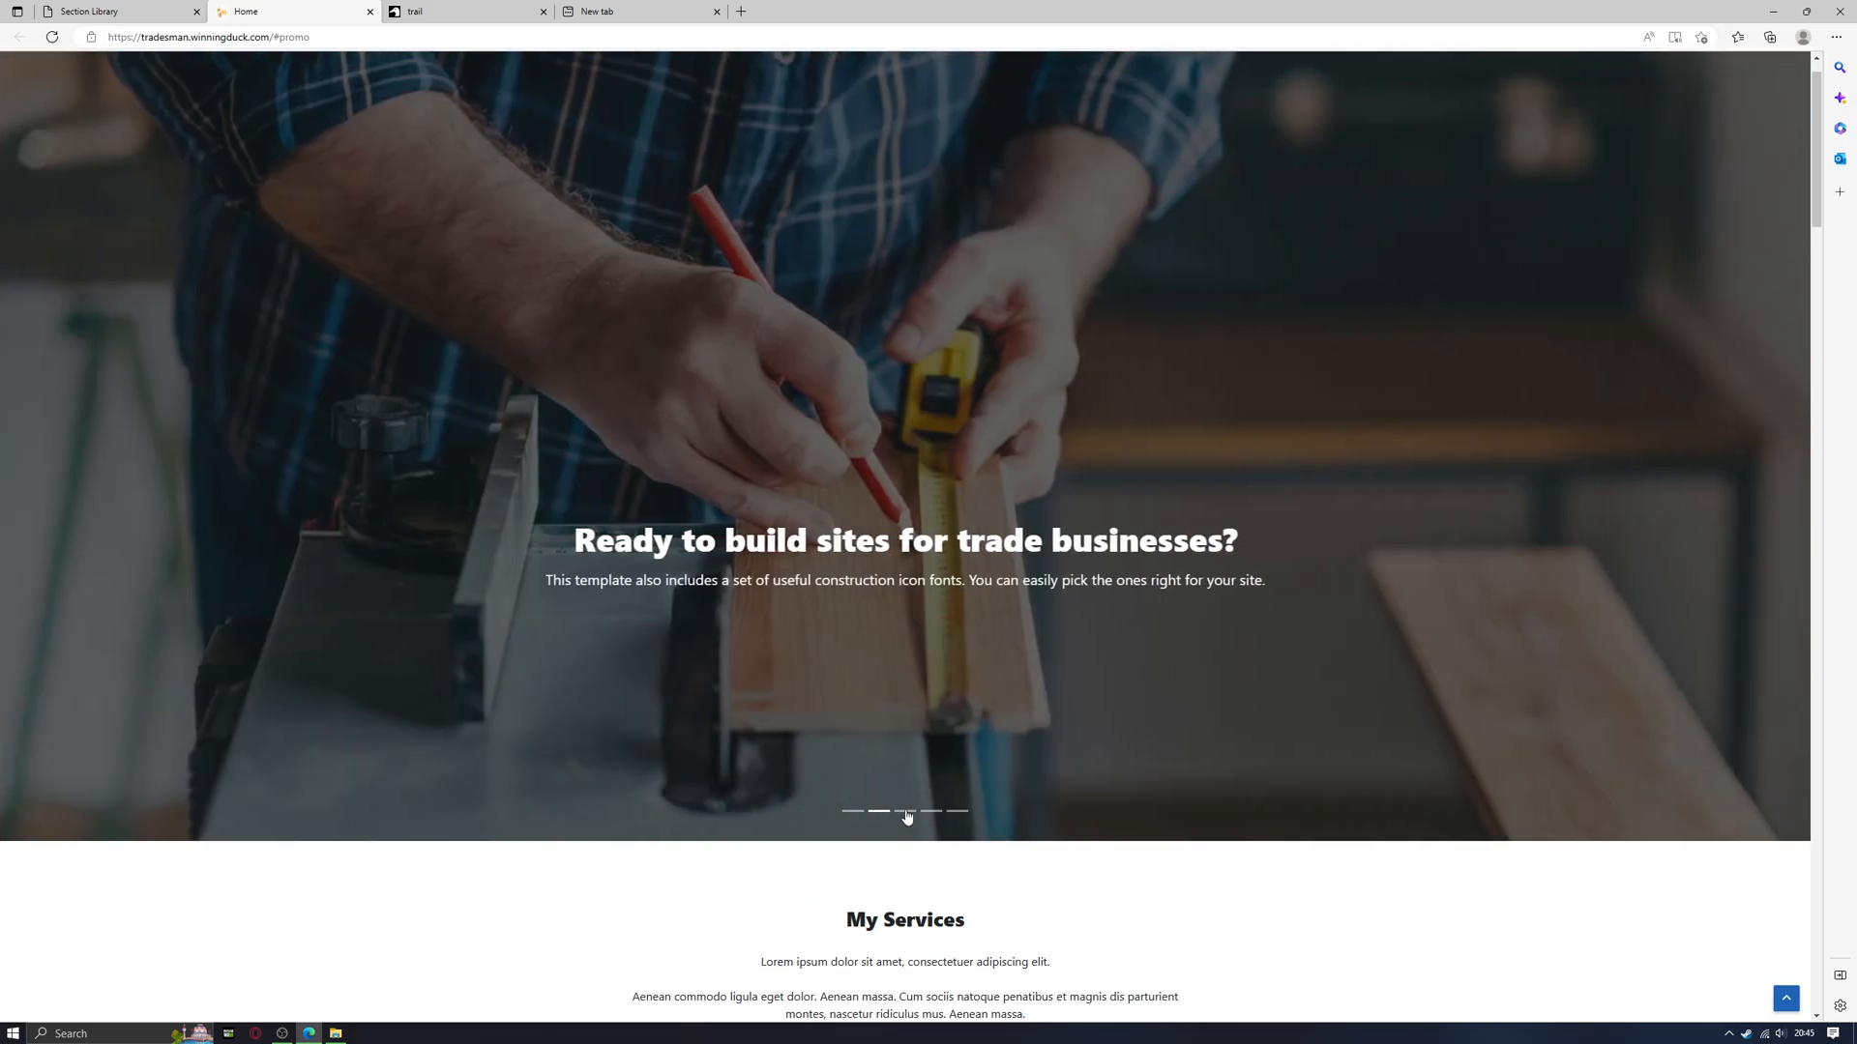
pyautogui.click(907, 815)
pyautogui.moveTo(584, 540); pyautogui.dragTo(888, 542)
pyautogui.moveTo(545, 580); pyautogui.dragTo(1344, 570)
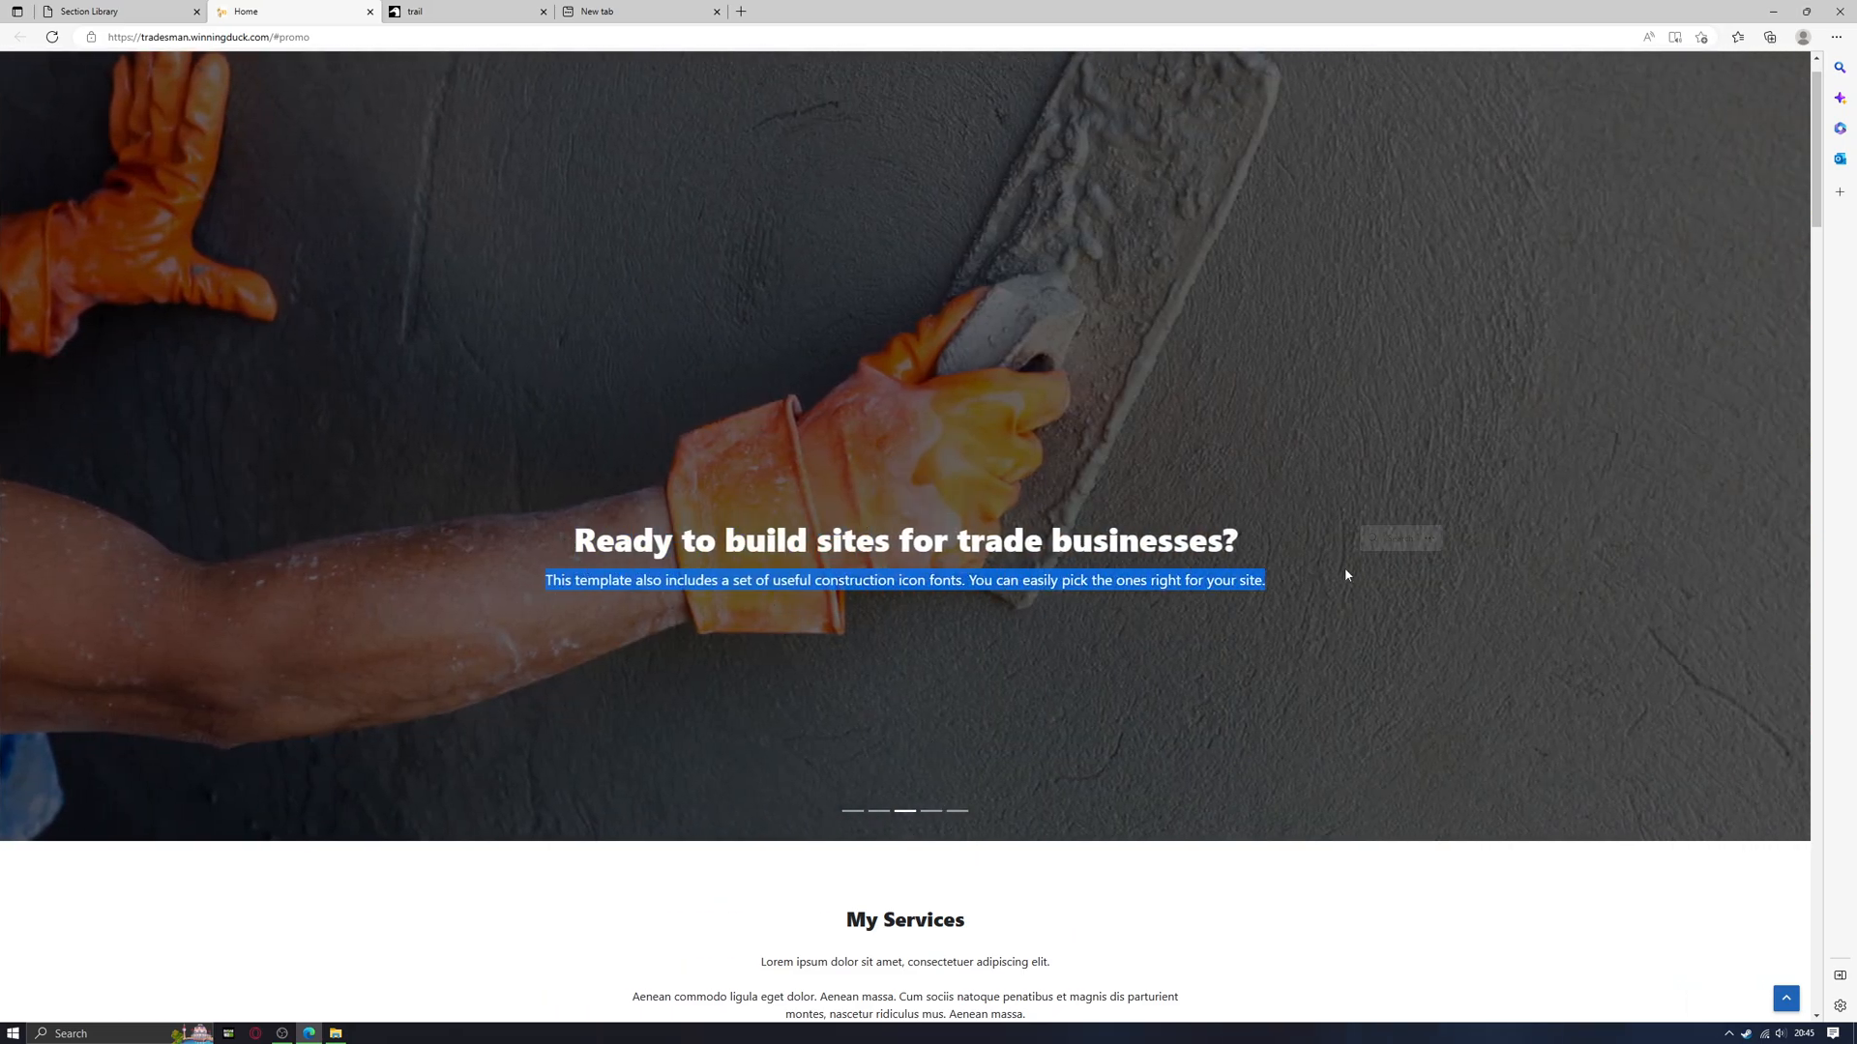
# - View the fourth and fifth slides of the Promo Slider example, and close the sample site
pyautogui.click(931, 812)
pyautogui.click(957, 813)
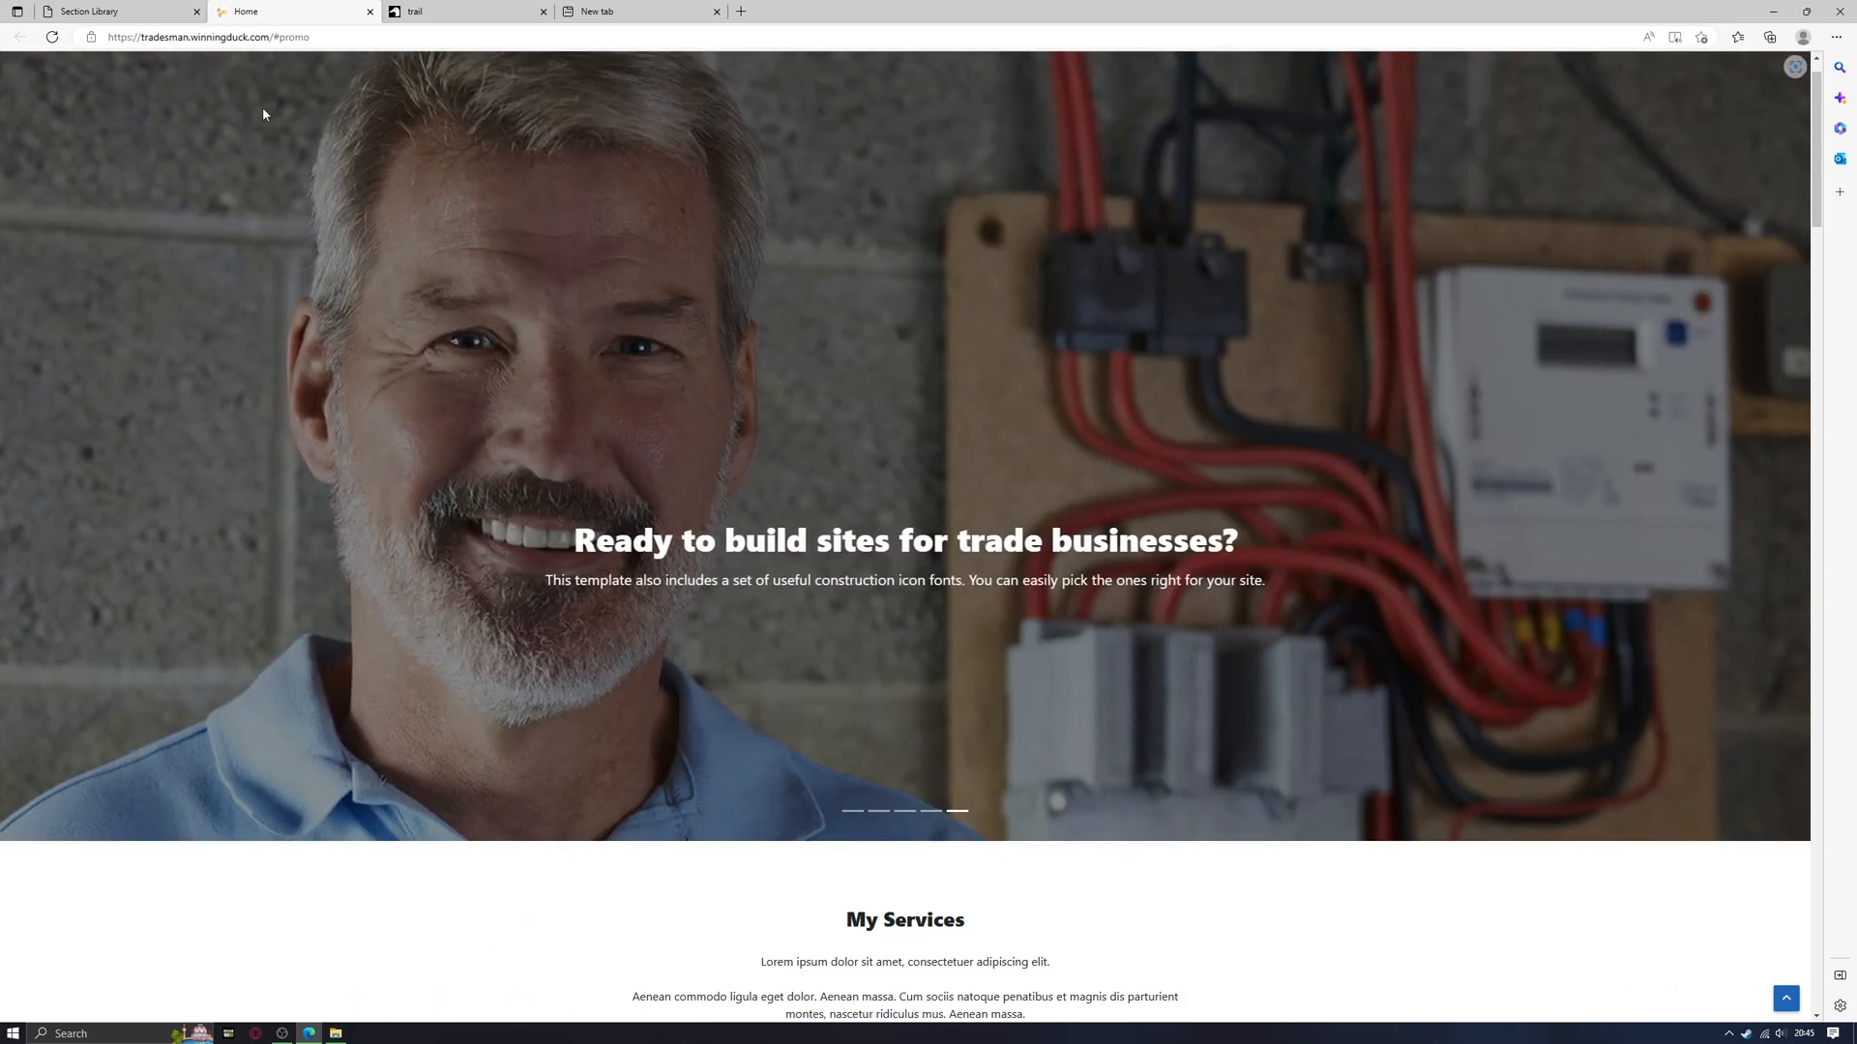
pyautogui.click(369, 12)
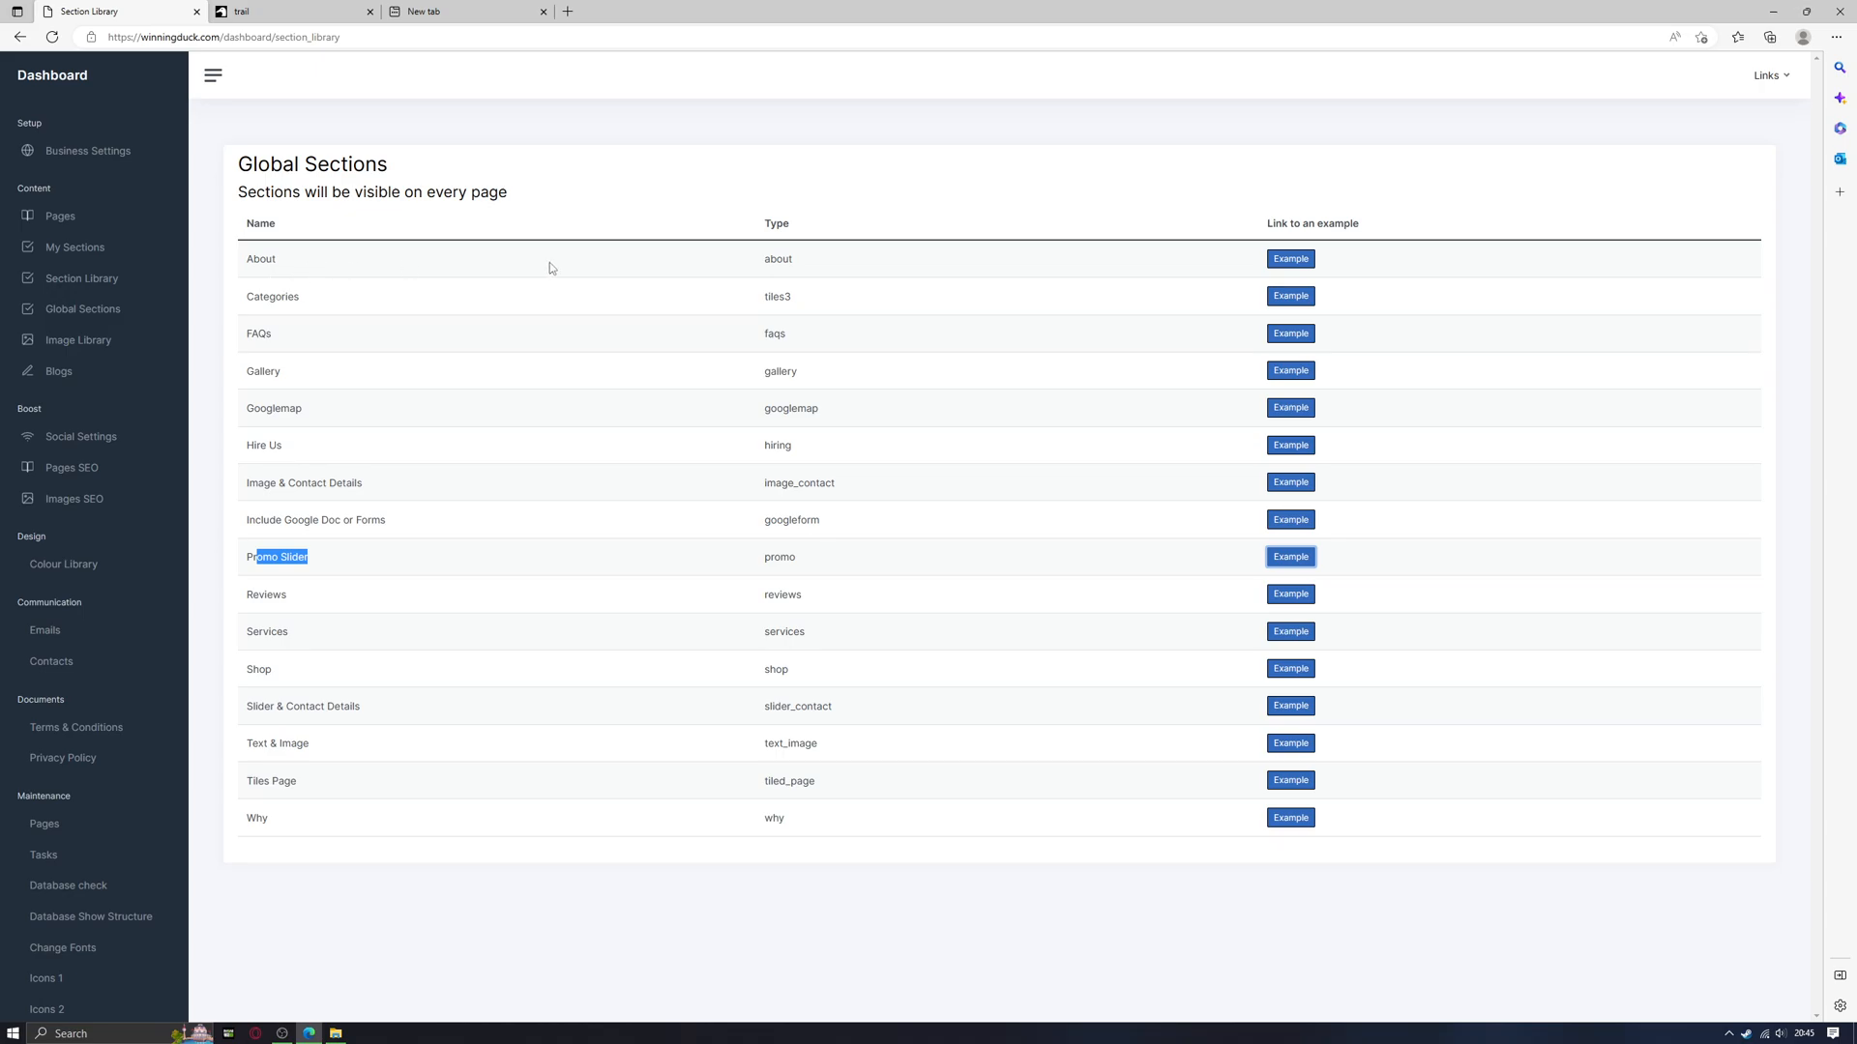
# - Open the trail page for editing and check which already created sections can be added to it, without adding one
pyautogui.click(62, 228)
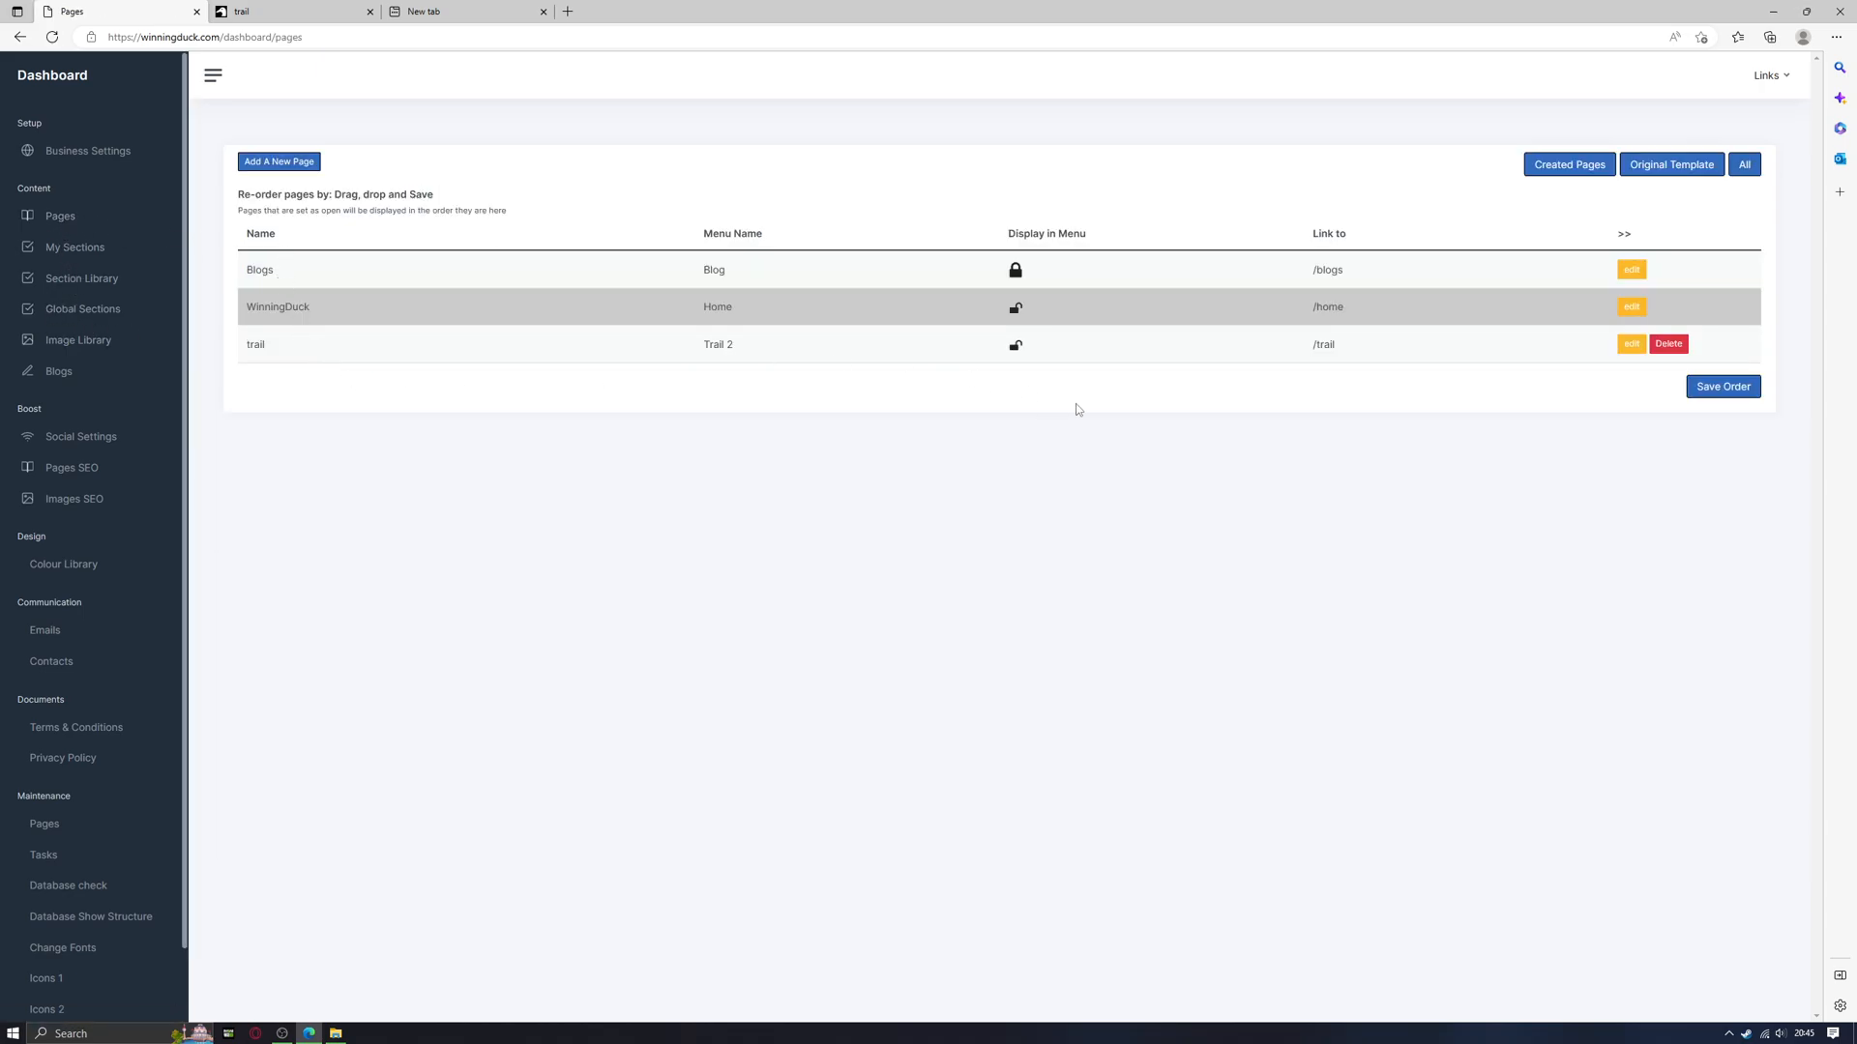
pyautogui.click(1631, 344)
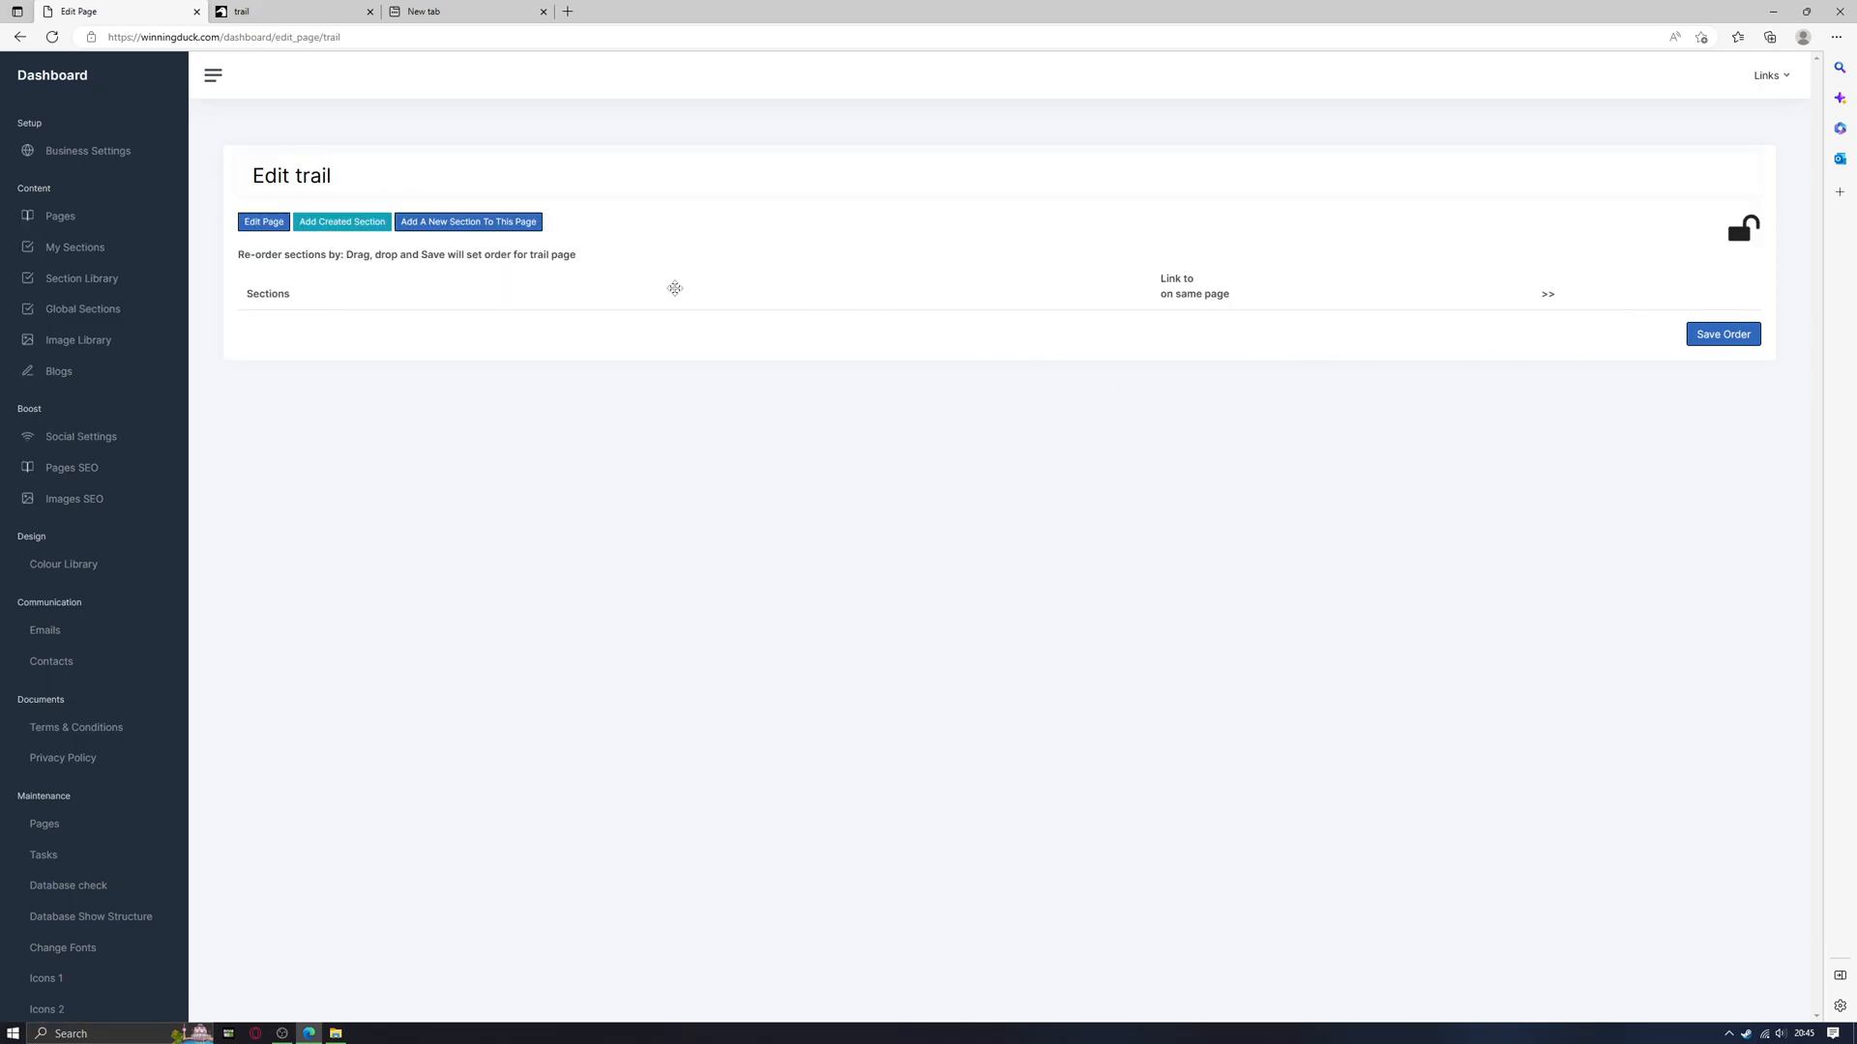
pyautogui.click(312, 222)
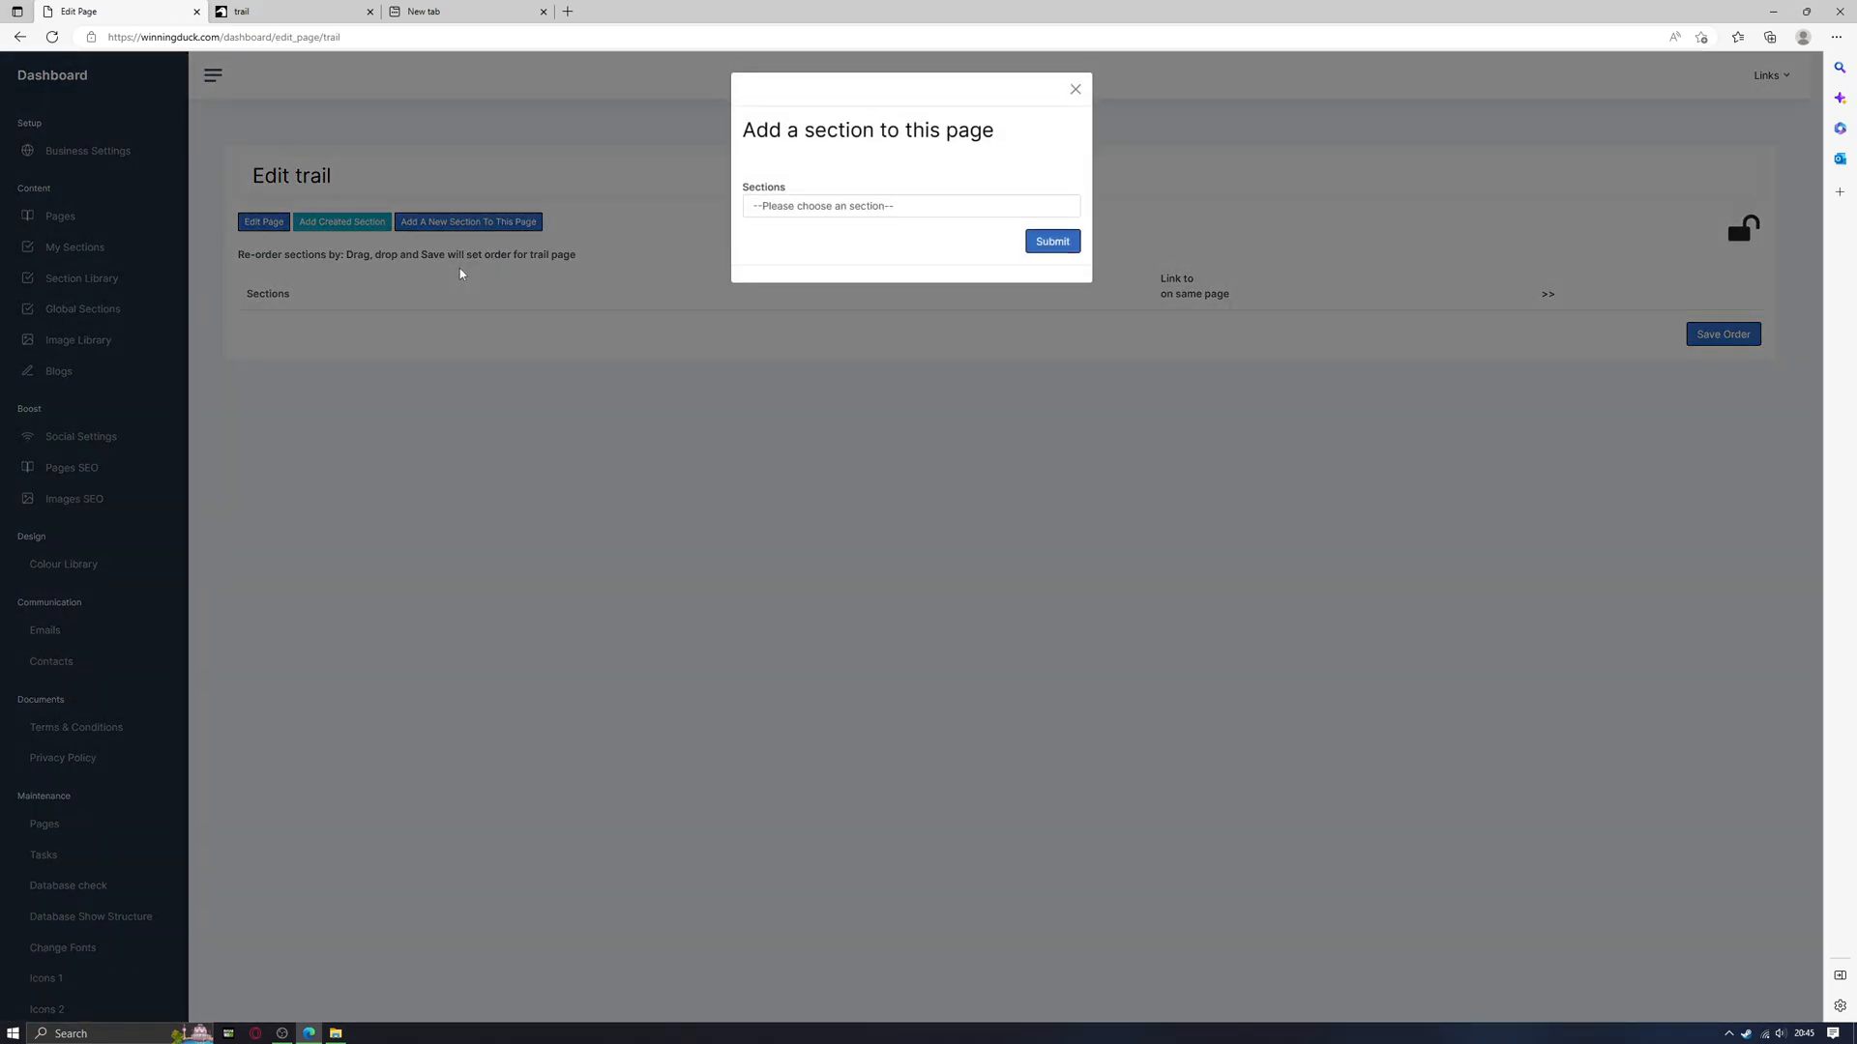
pyautogui.click(829, 209)
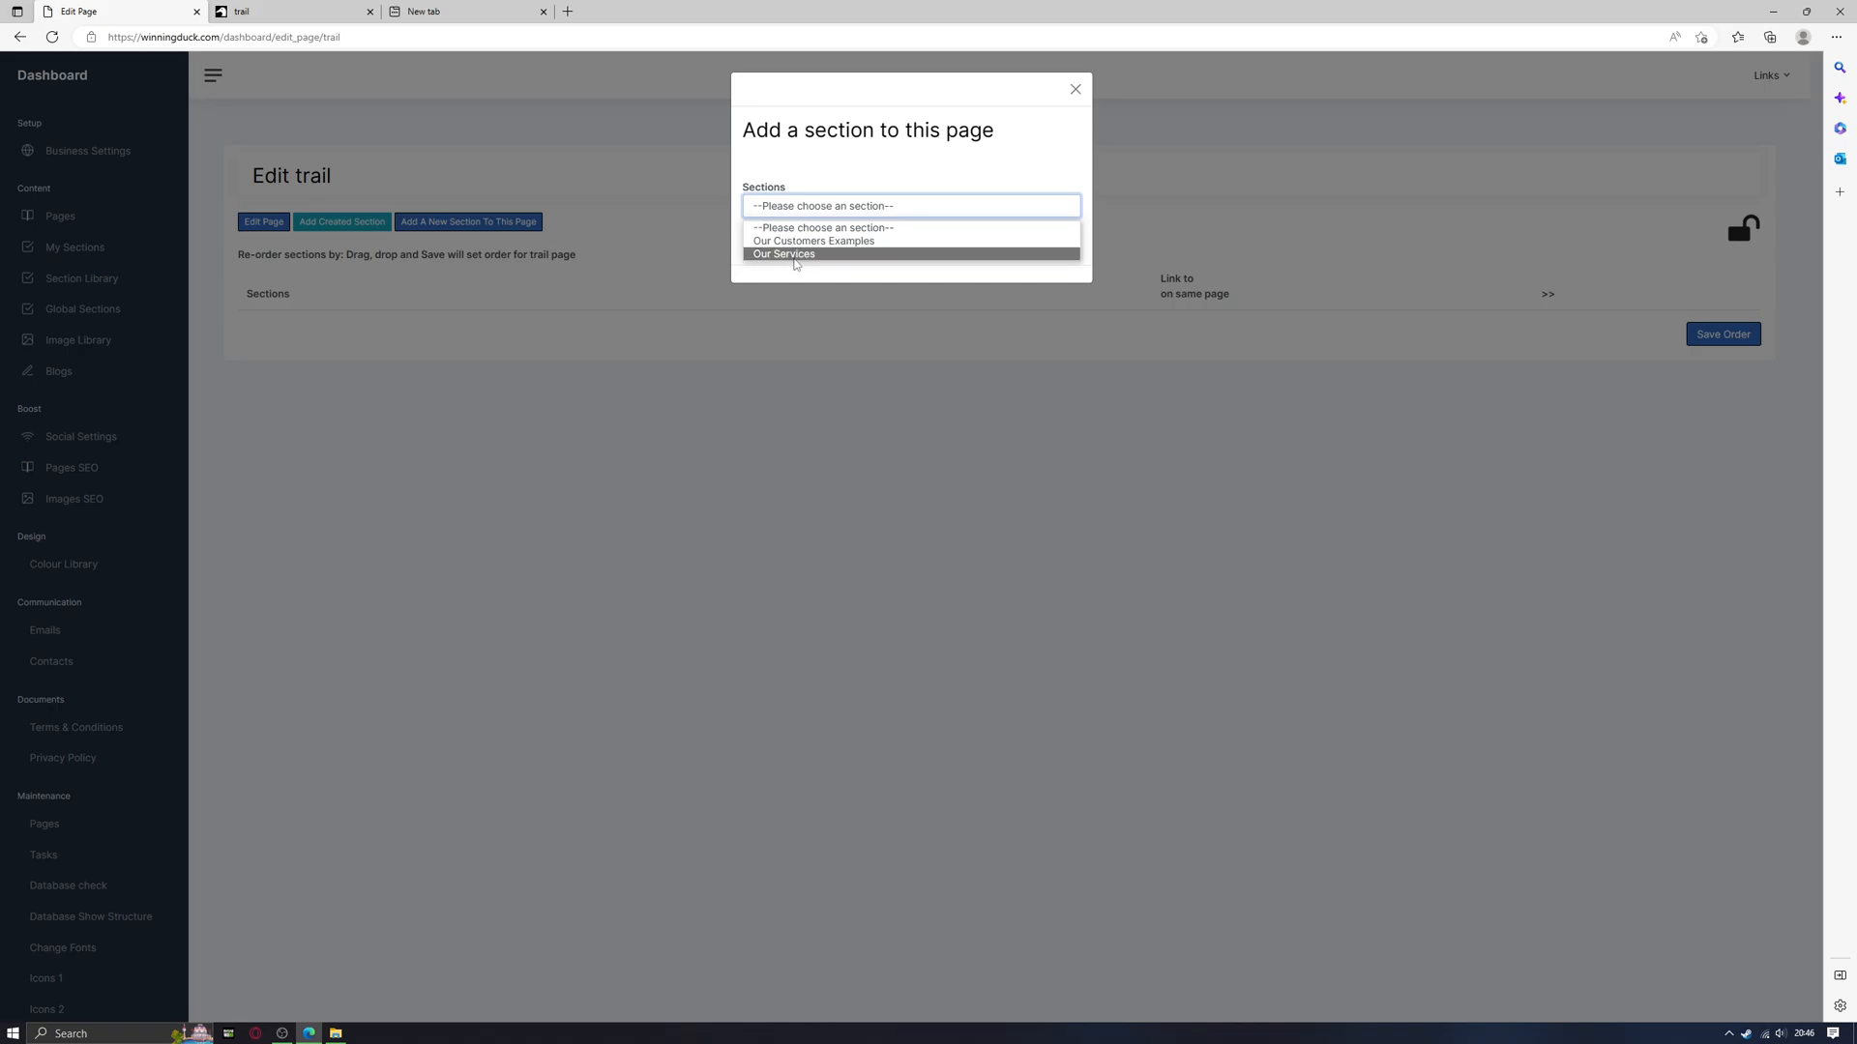
pyautogui.click(1075, 89)
# - Add a new section named "about us trail section" of type About to the trail page
pyautogui.click(493, 229)
pyautogui.click(810, 206)
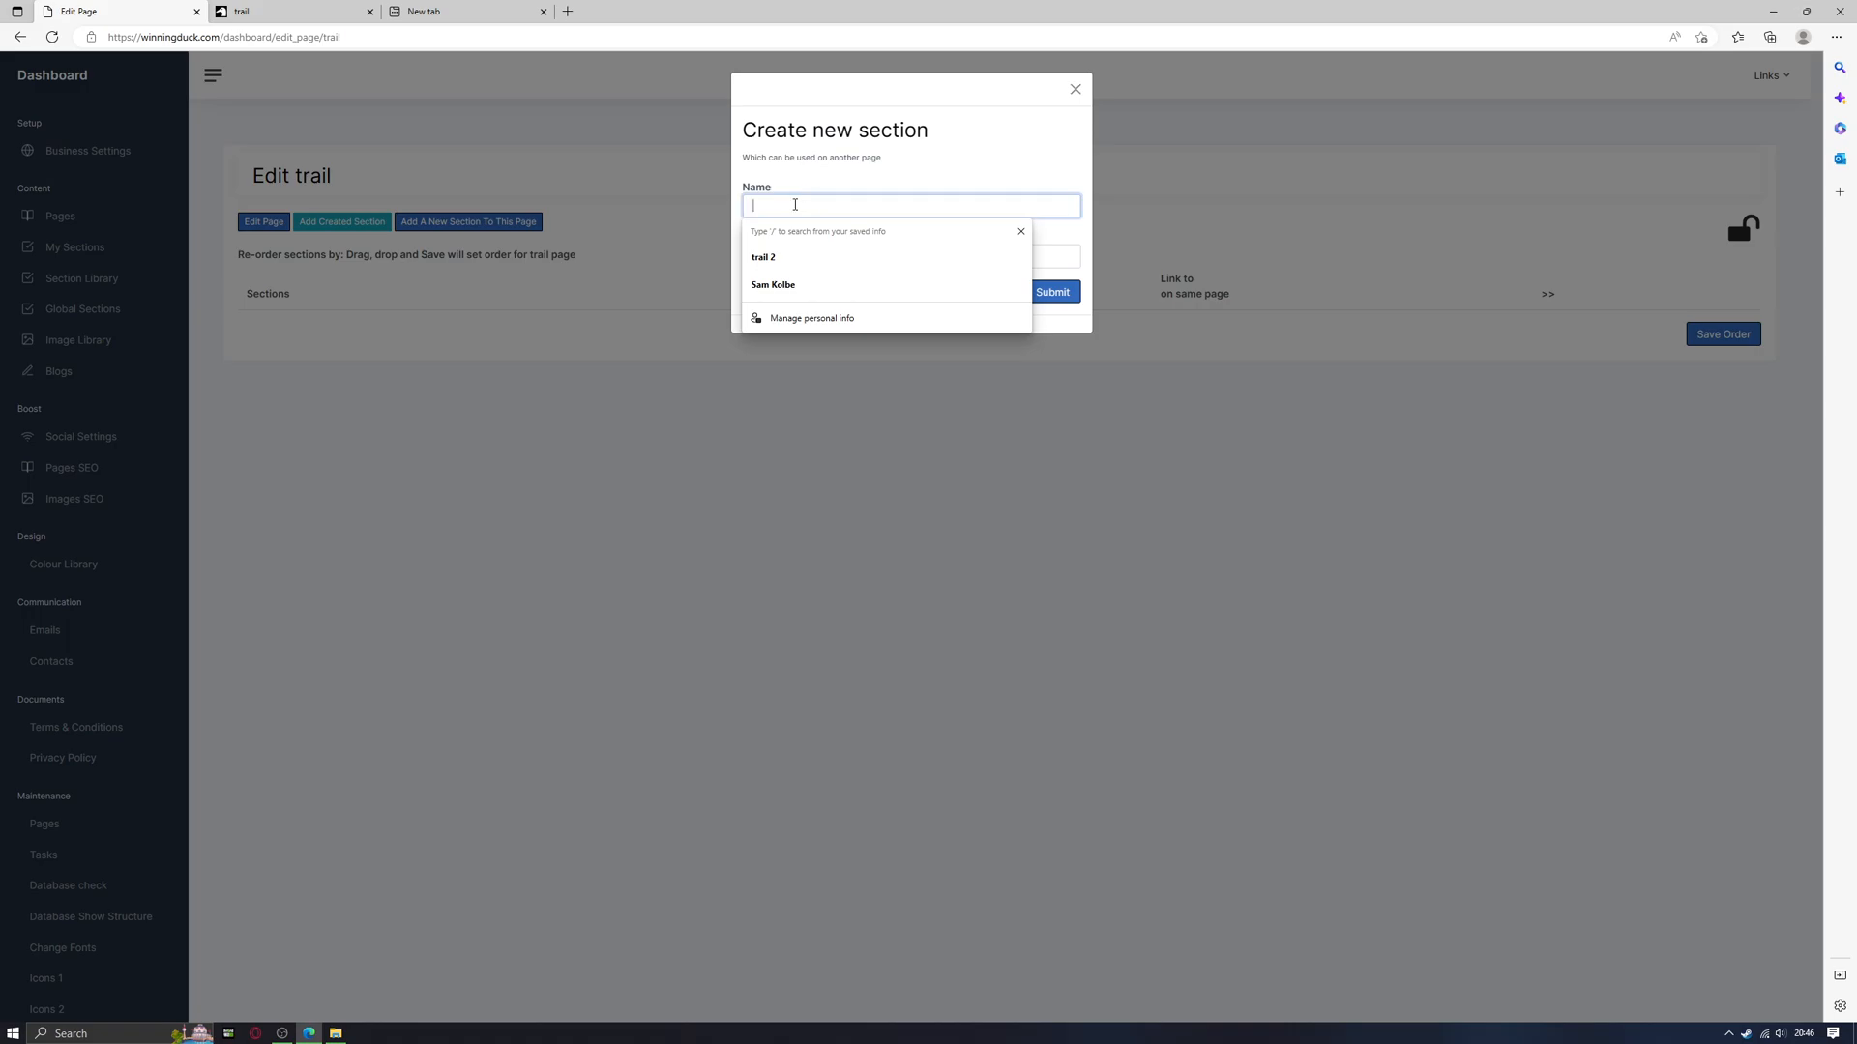
pyautogui.write('about  us trail section')
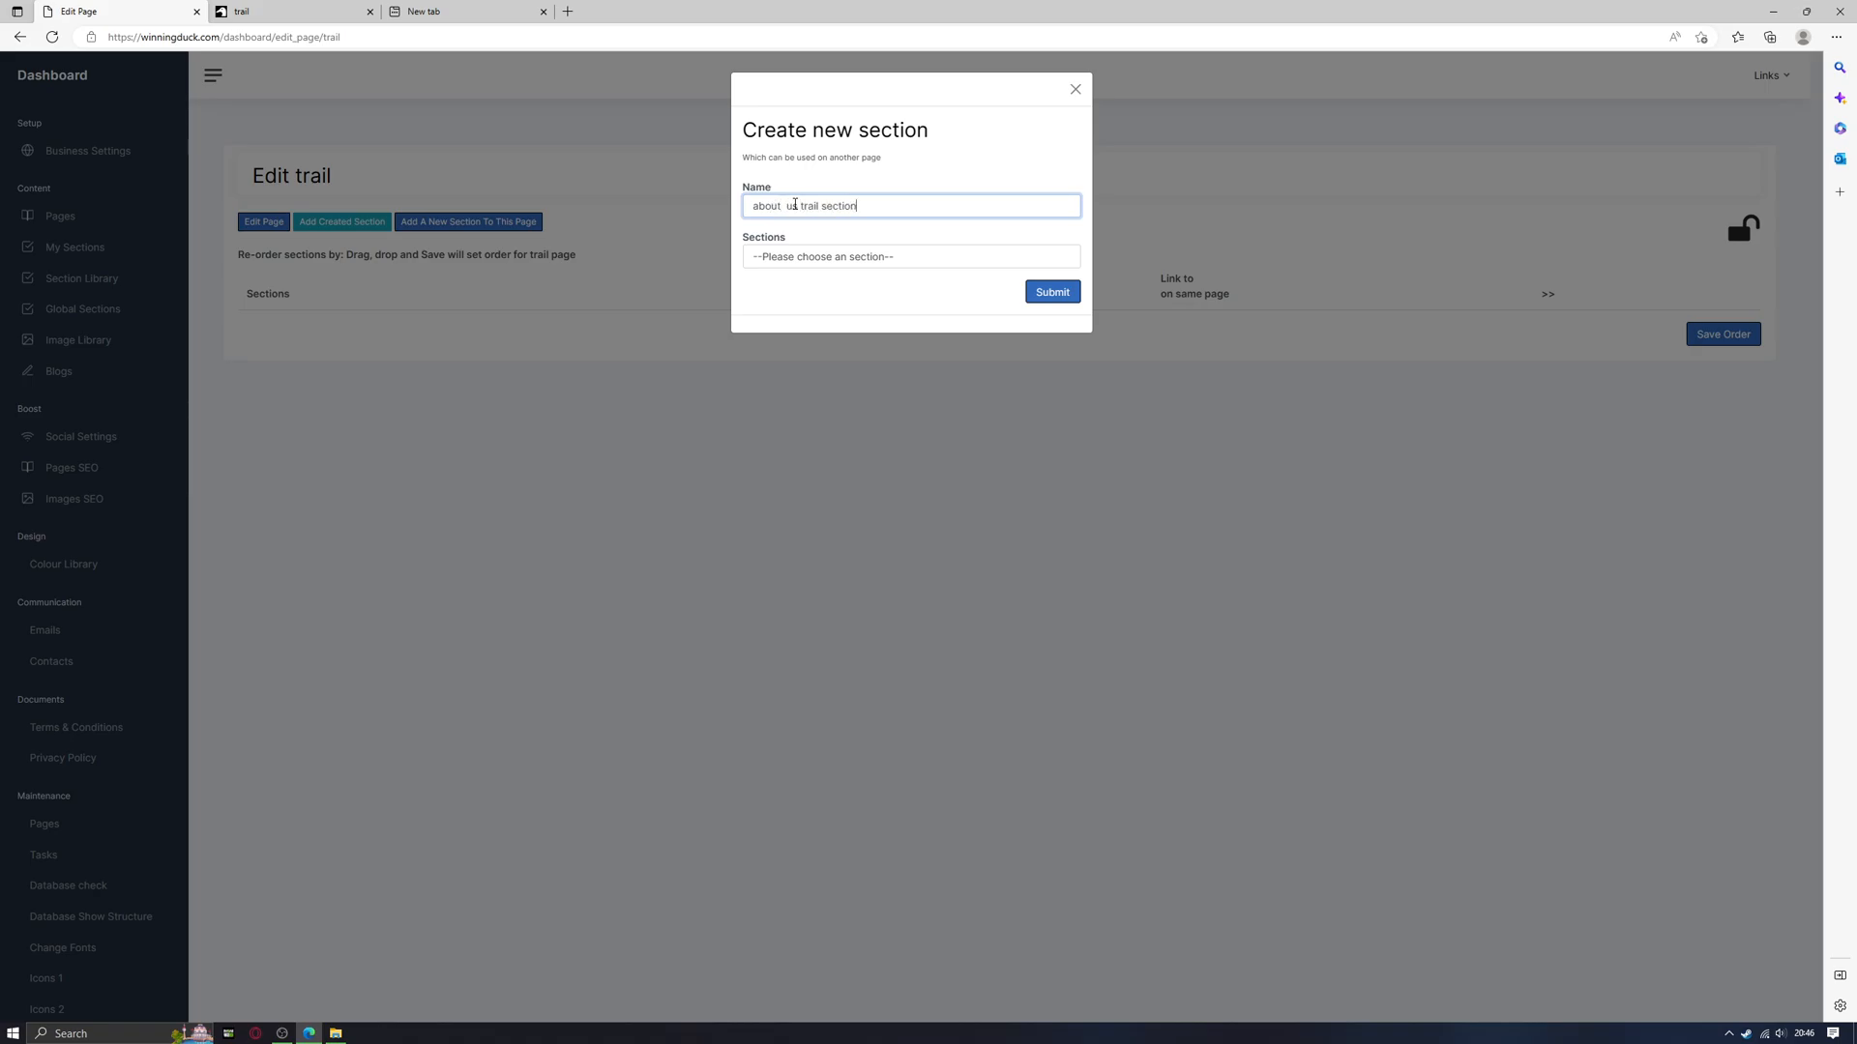
pyautogui.click(851, 257)
pyautogui.click(810, 302)
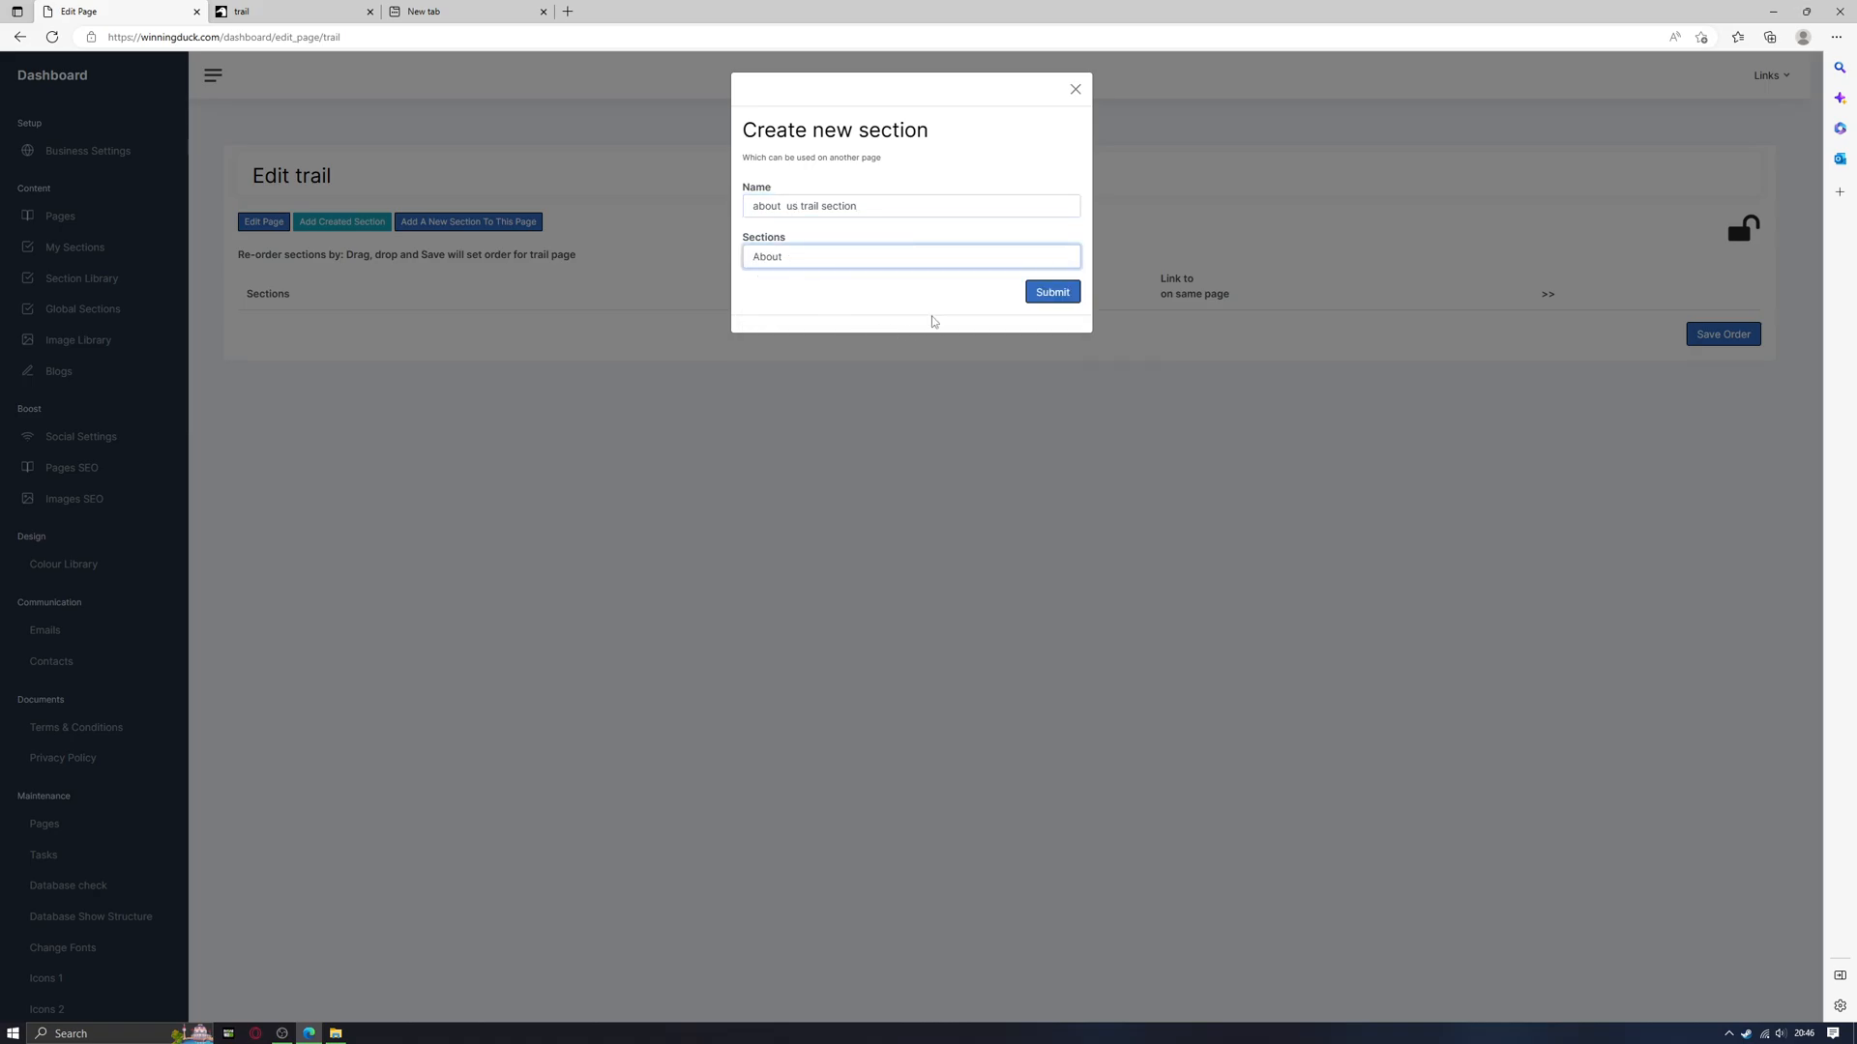
pyautogui.click(1053, 292)
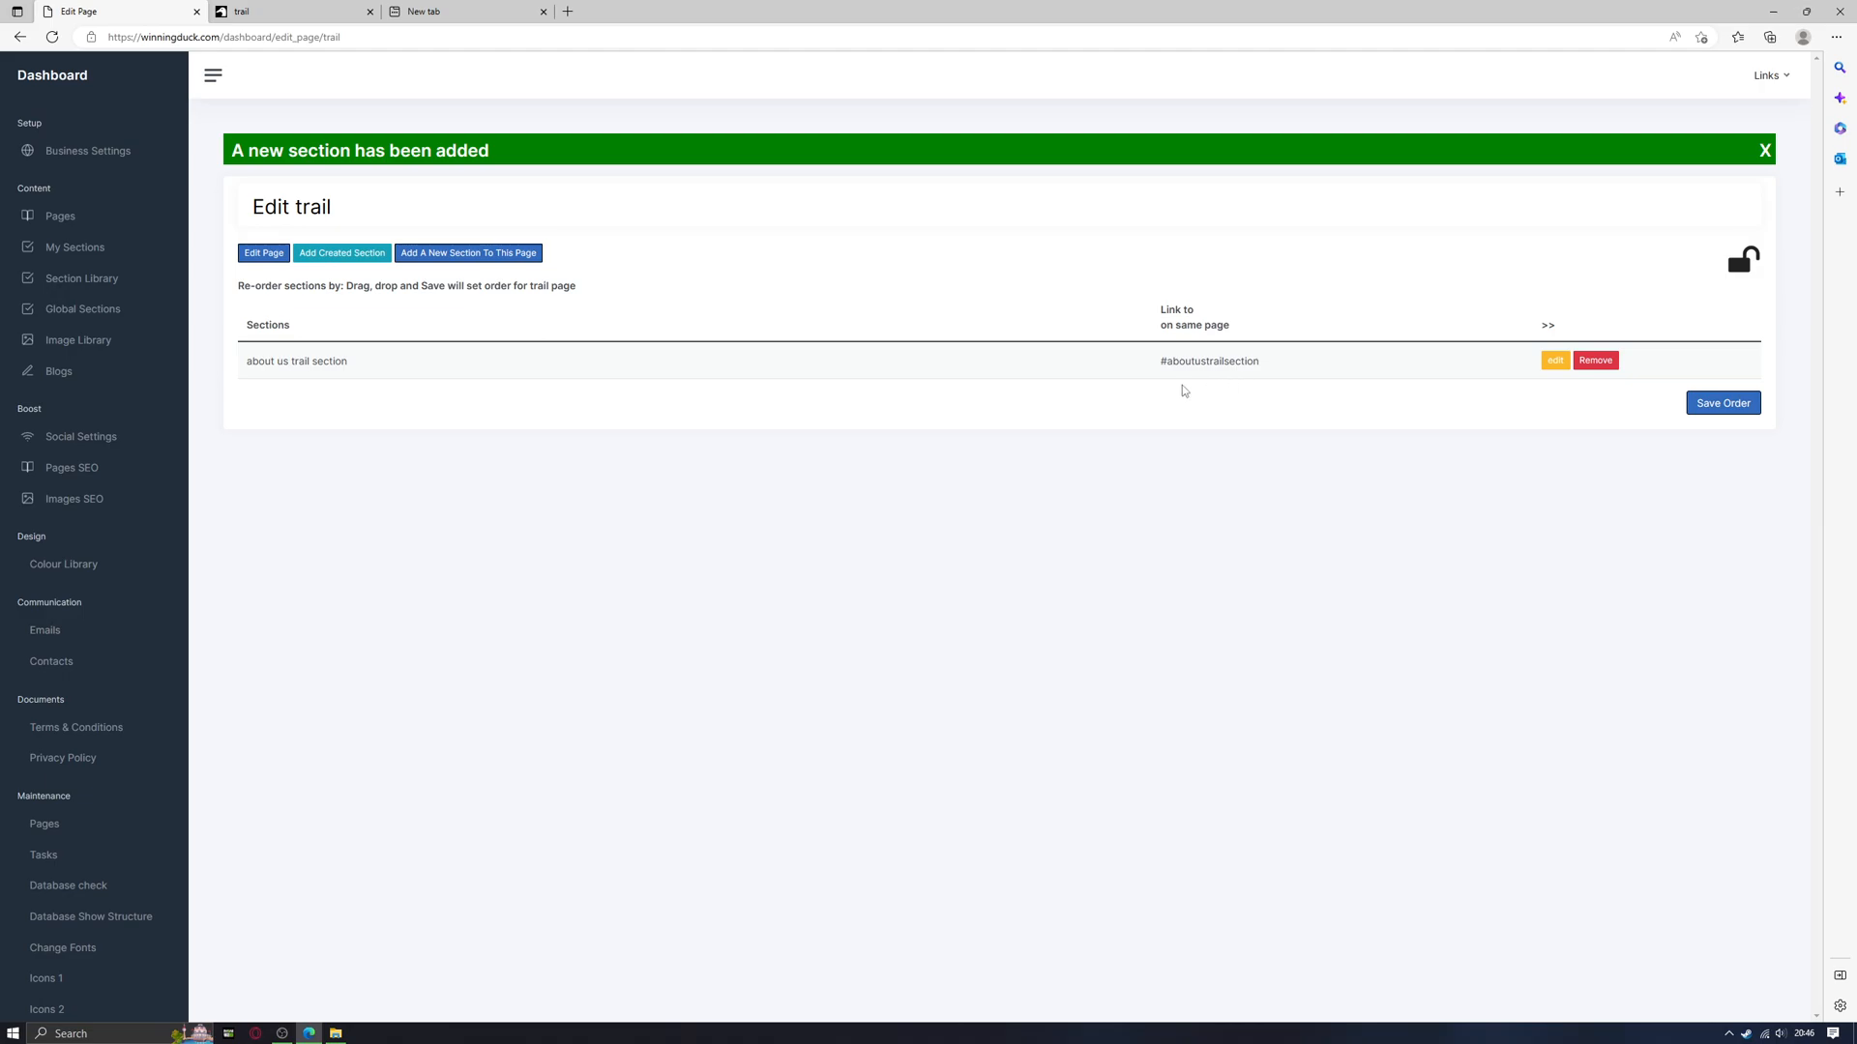
# - View the live site's home page and its menu, and return to the trail page editor in the dashboard
pyautogui.click(290, 12)
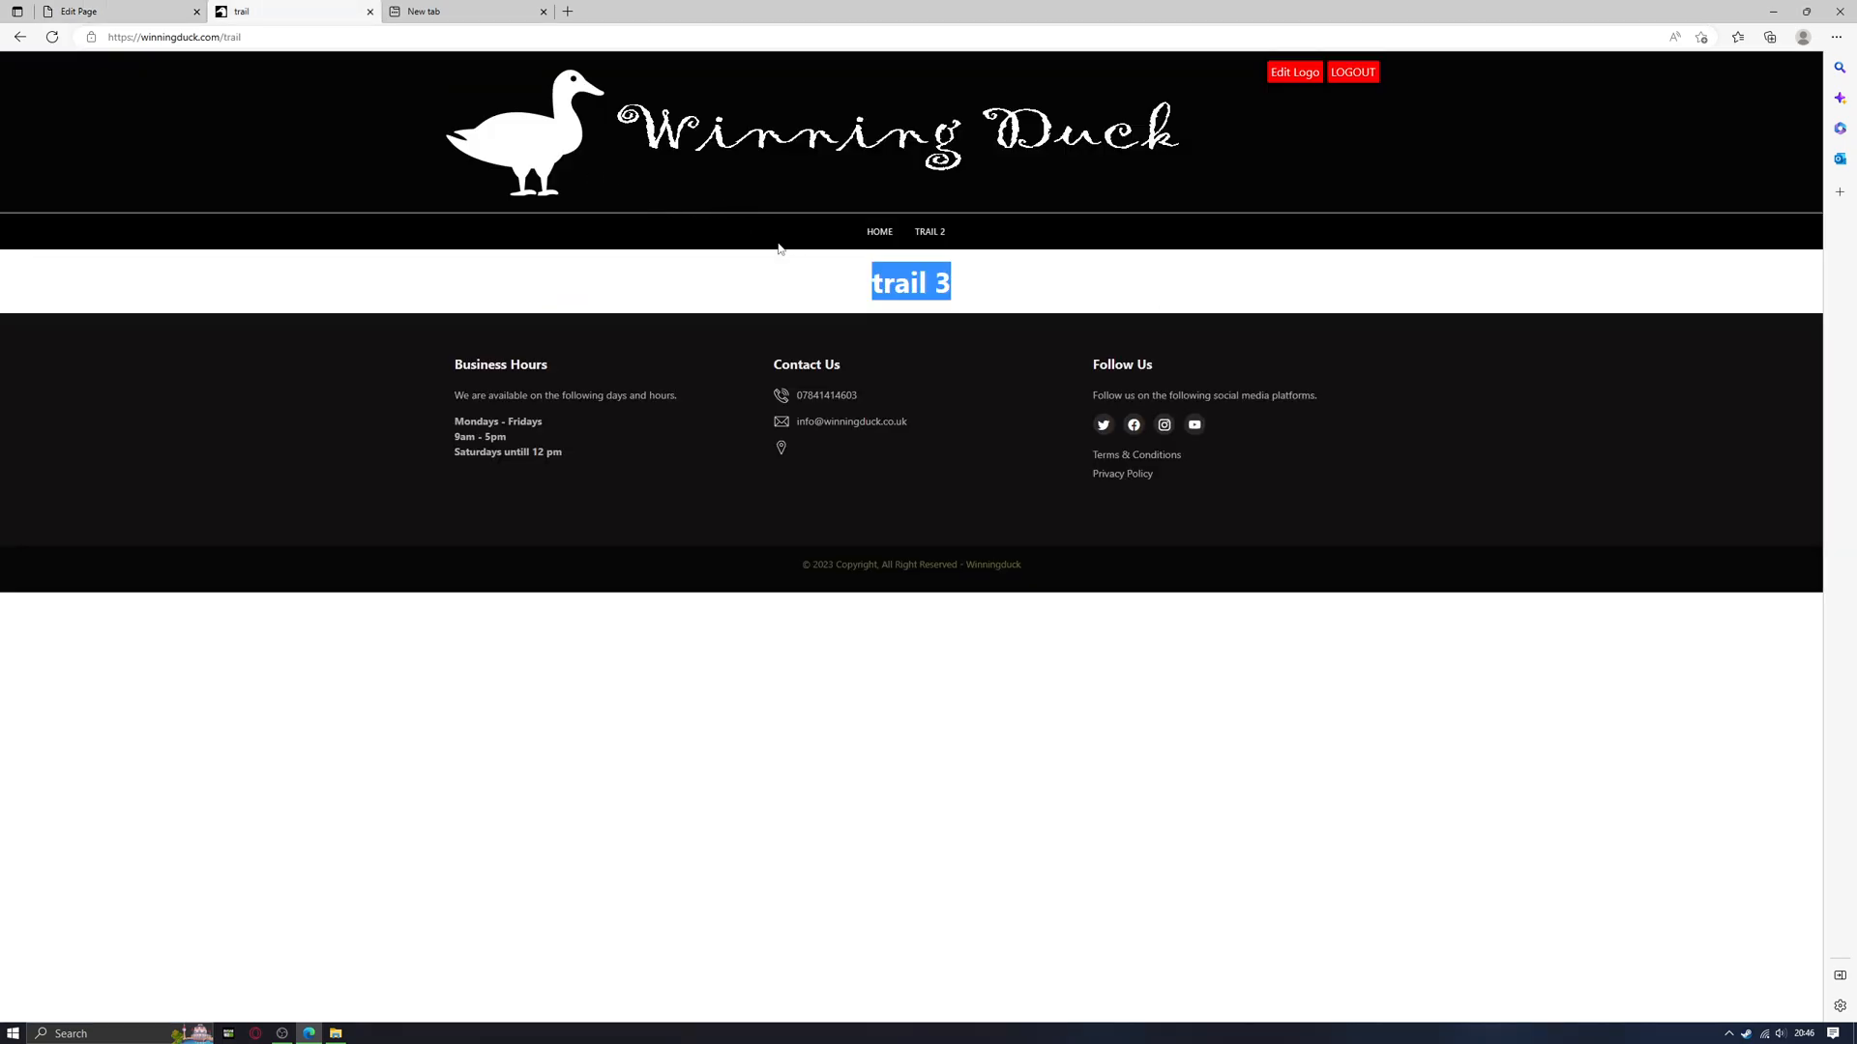
pyautogui.click(879, 232)
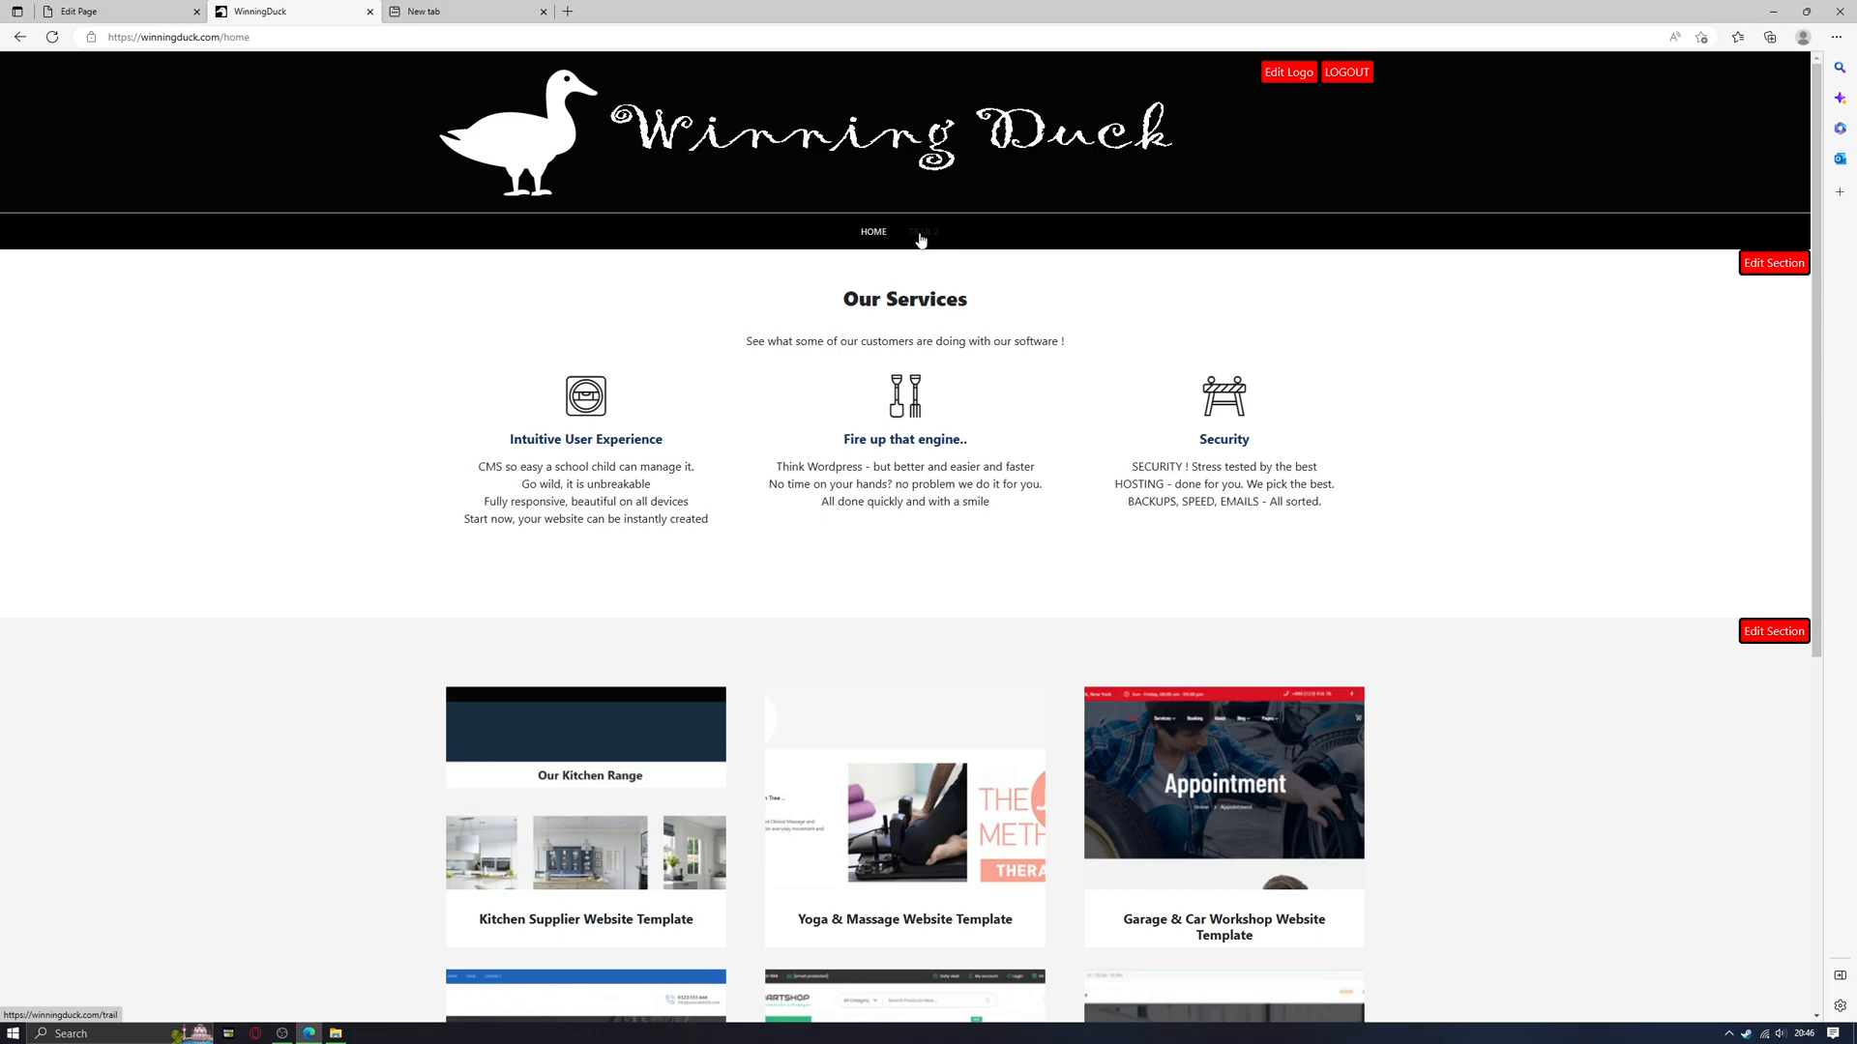
pyautogui.click(116, 11)
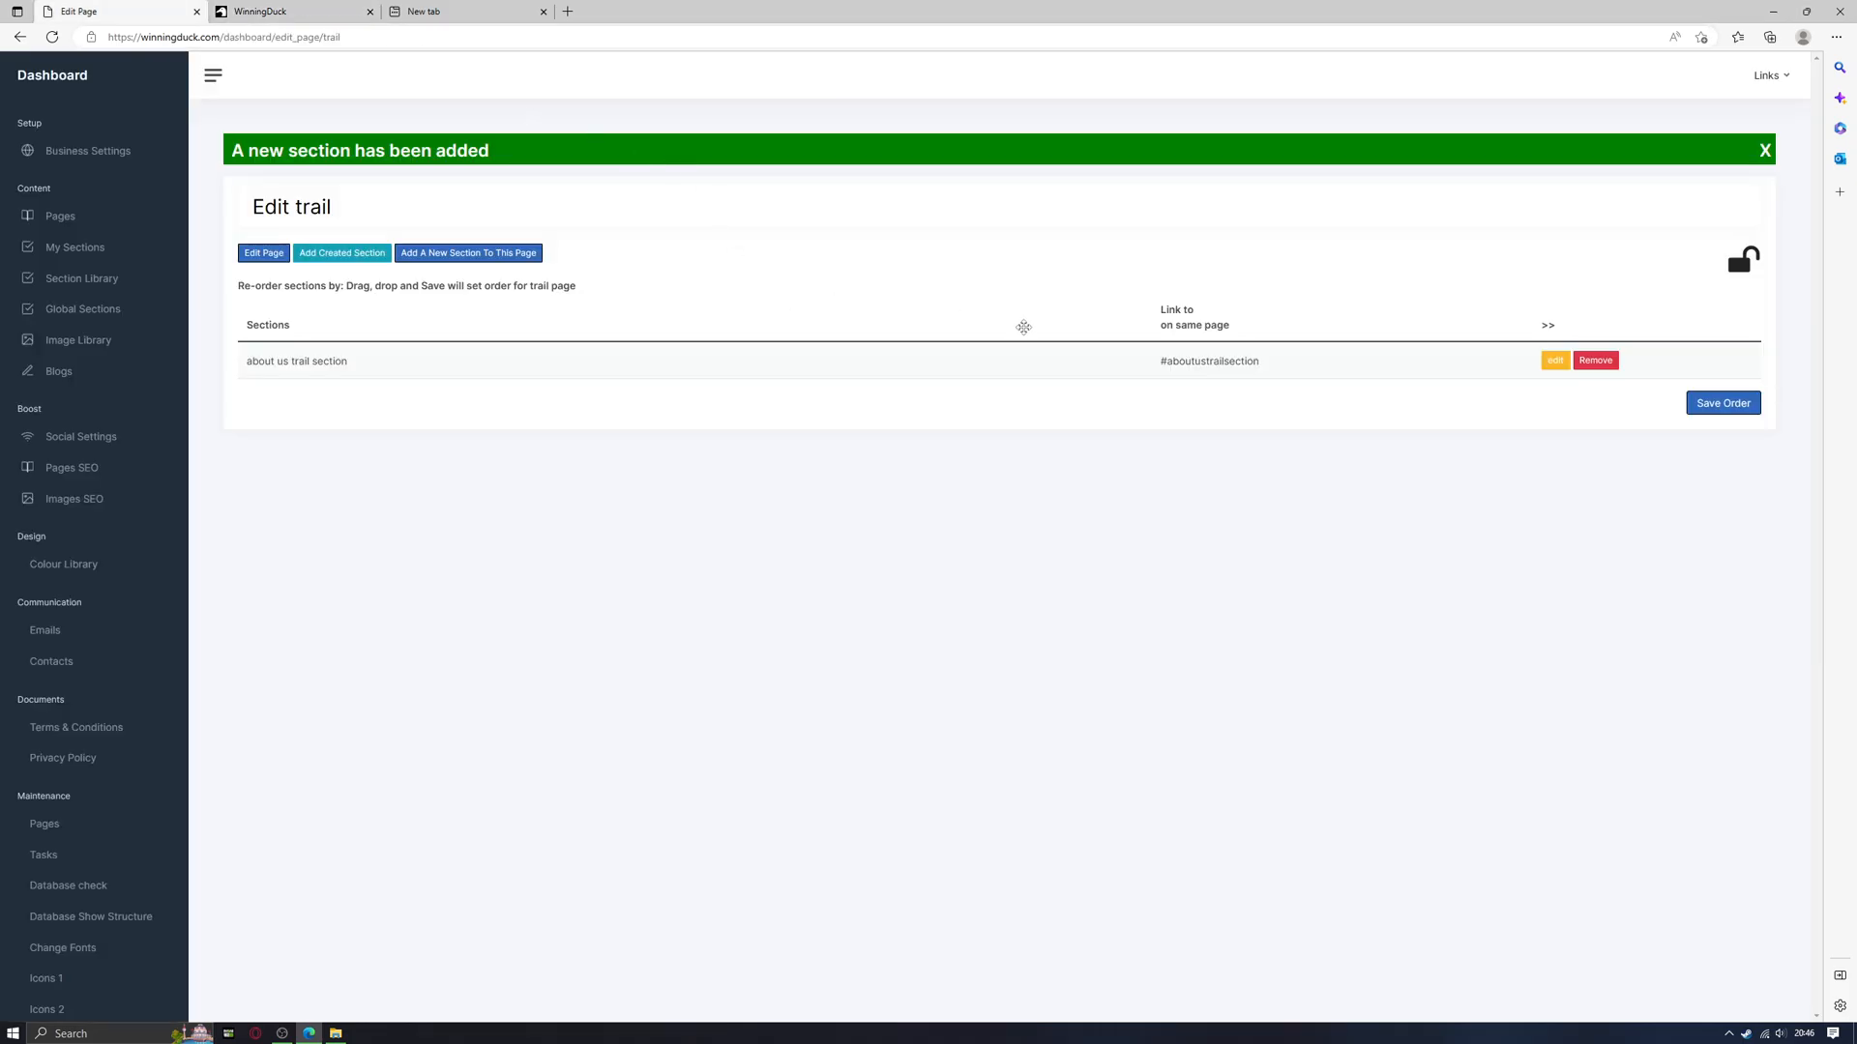
# - Edit the about section with title "About us trail section", heading "About us" and description "asdf asdf asdf asdf asdfasdf"
pyautogui.click(1555, 362)
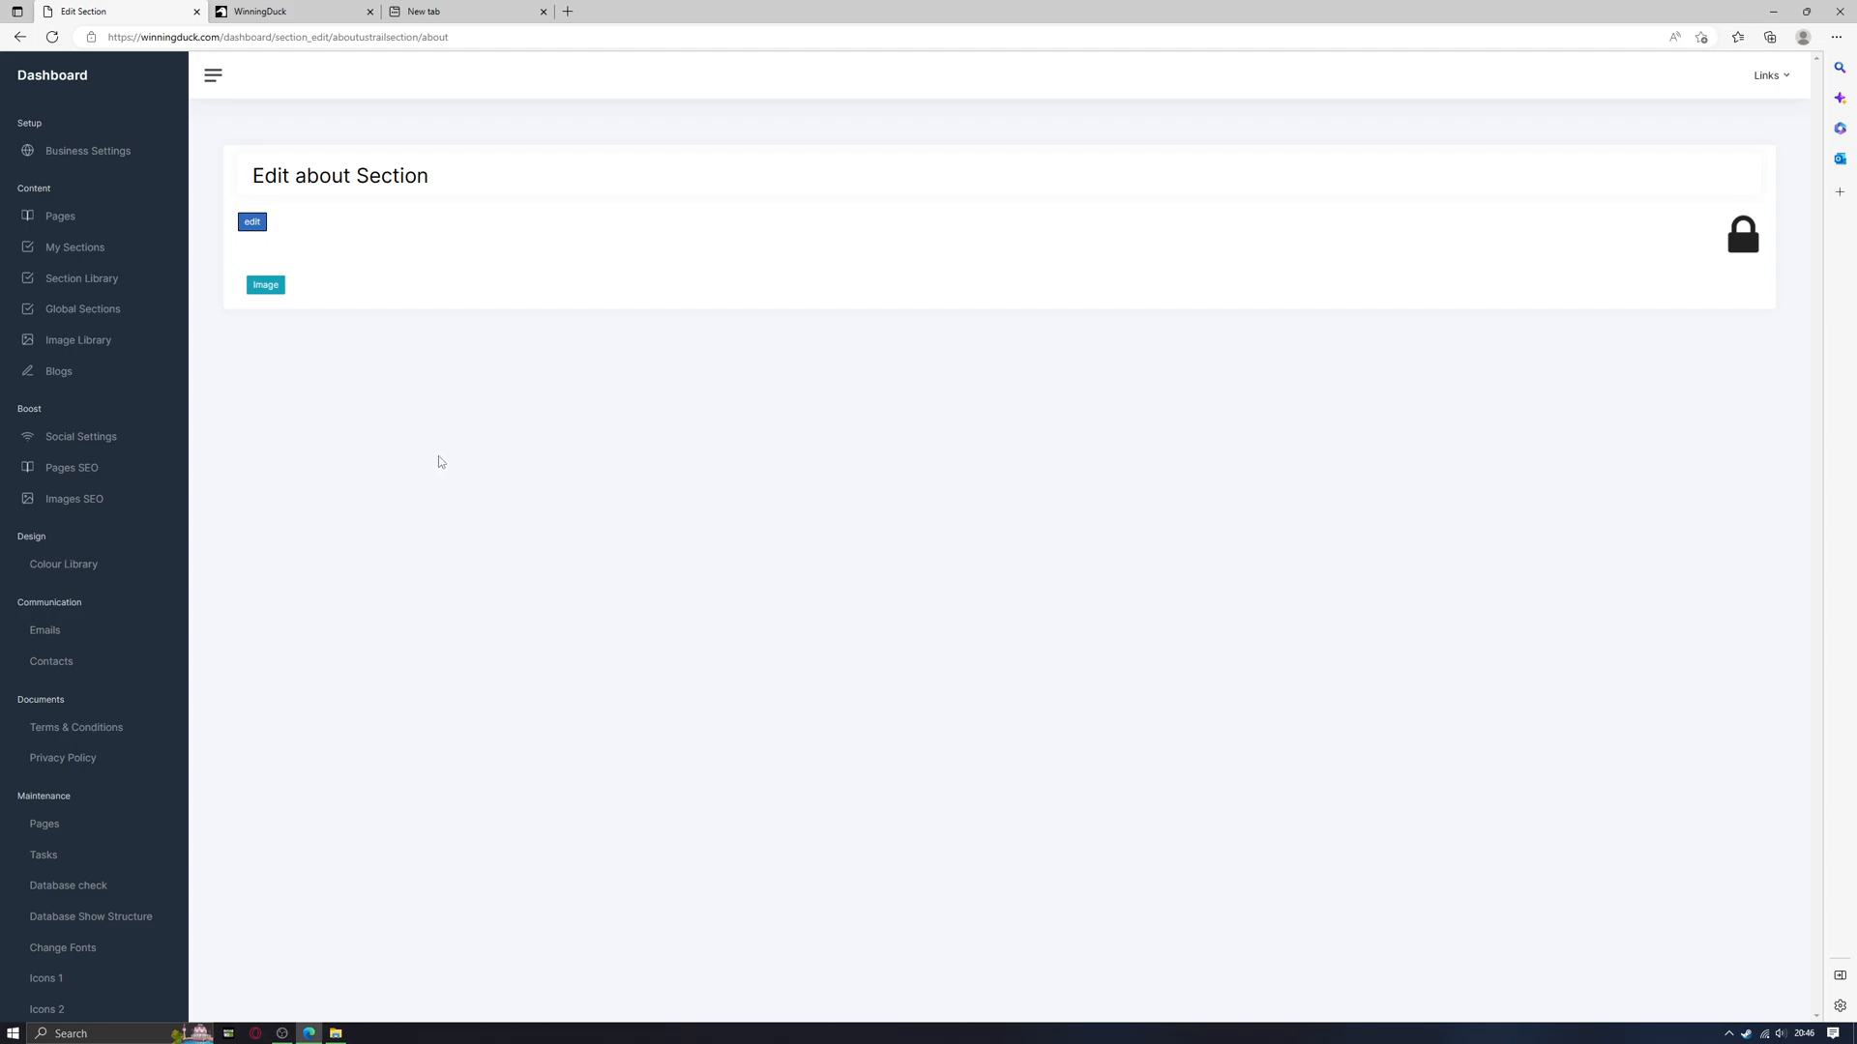
pyautogui.click(248, 223)
pyautogui.click(839, 272)
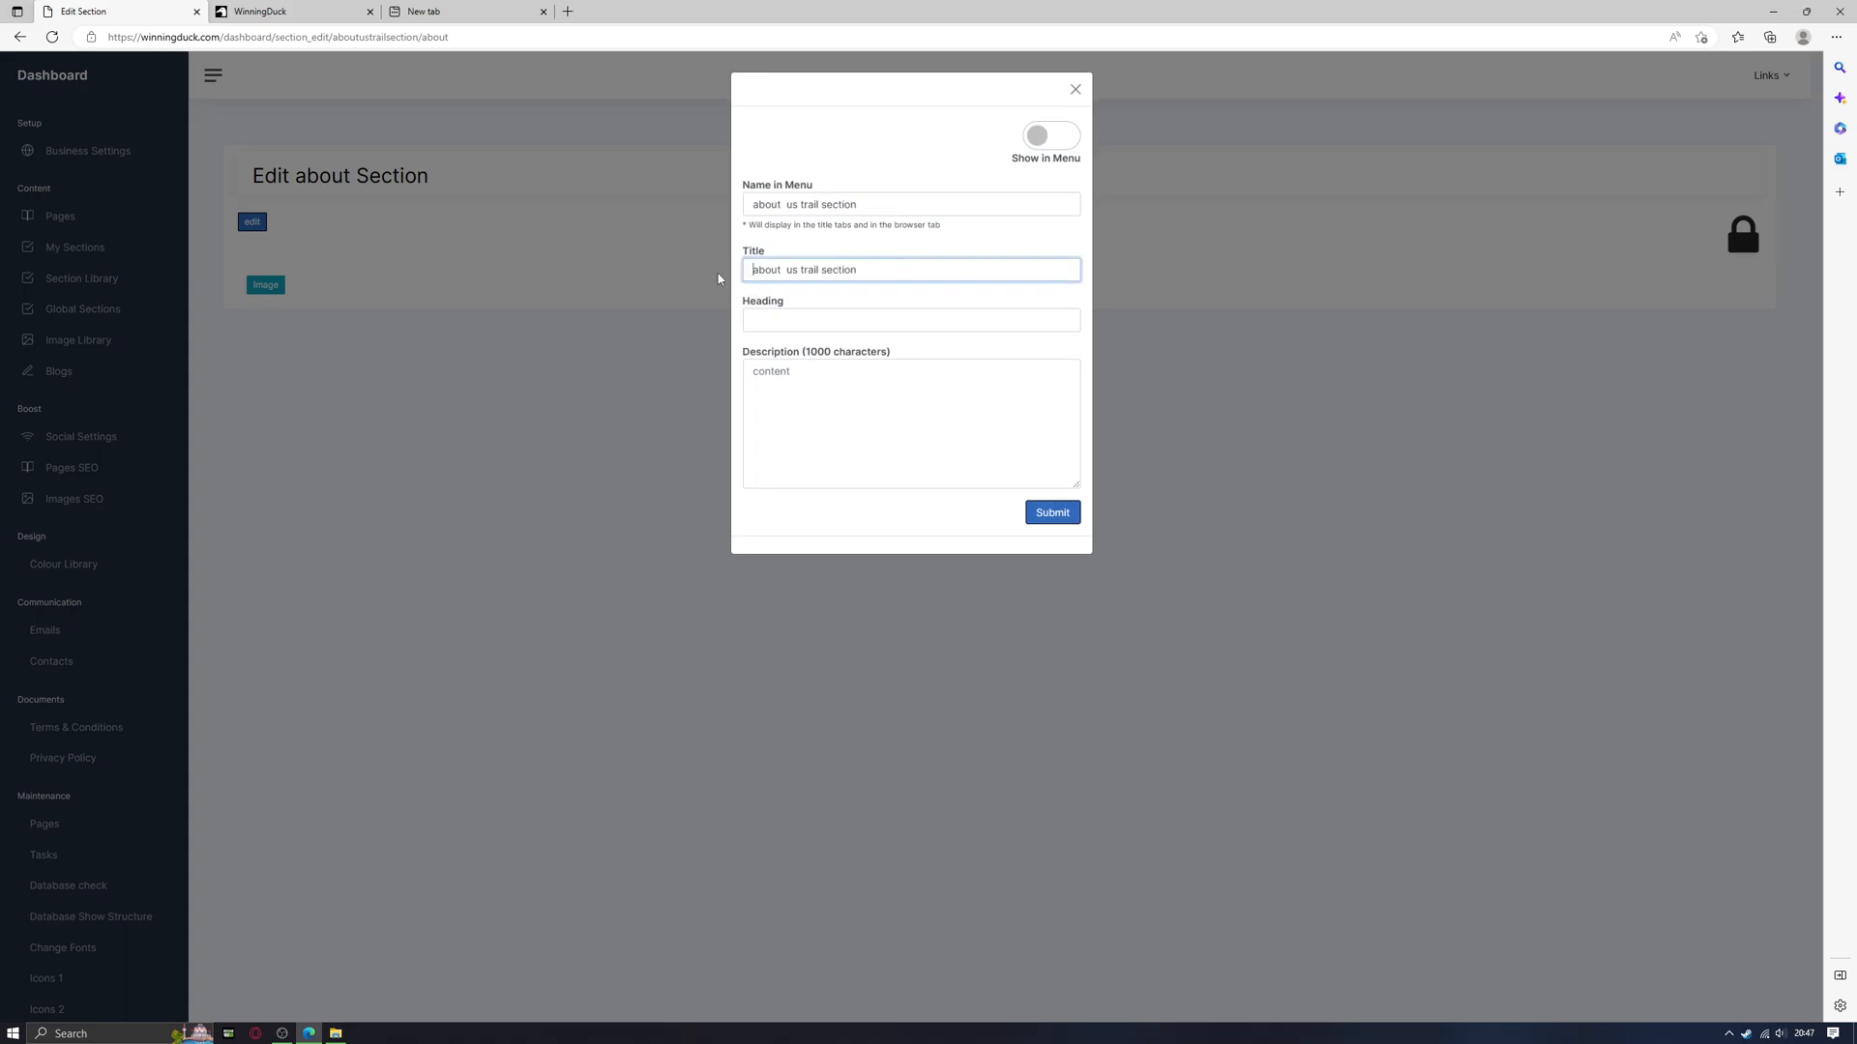
pyautogui.write('A')
pyautogui.click(791, 320)
pyautogui.write('Ab')
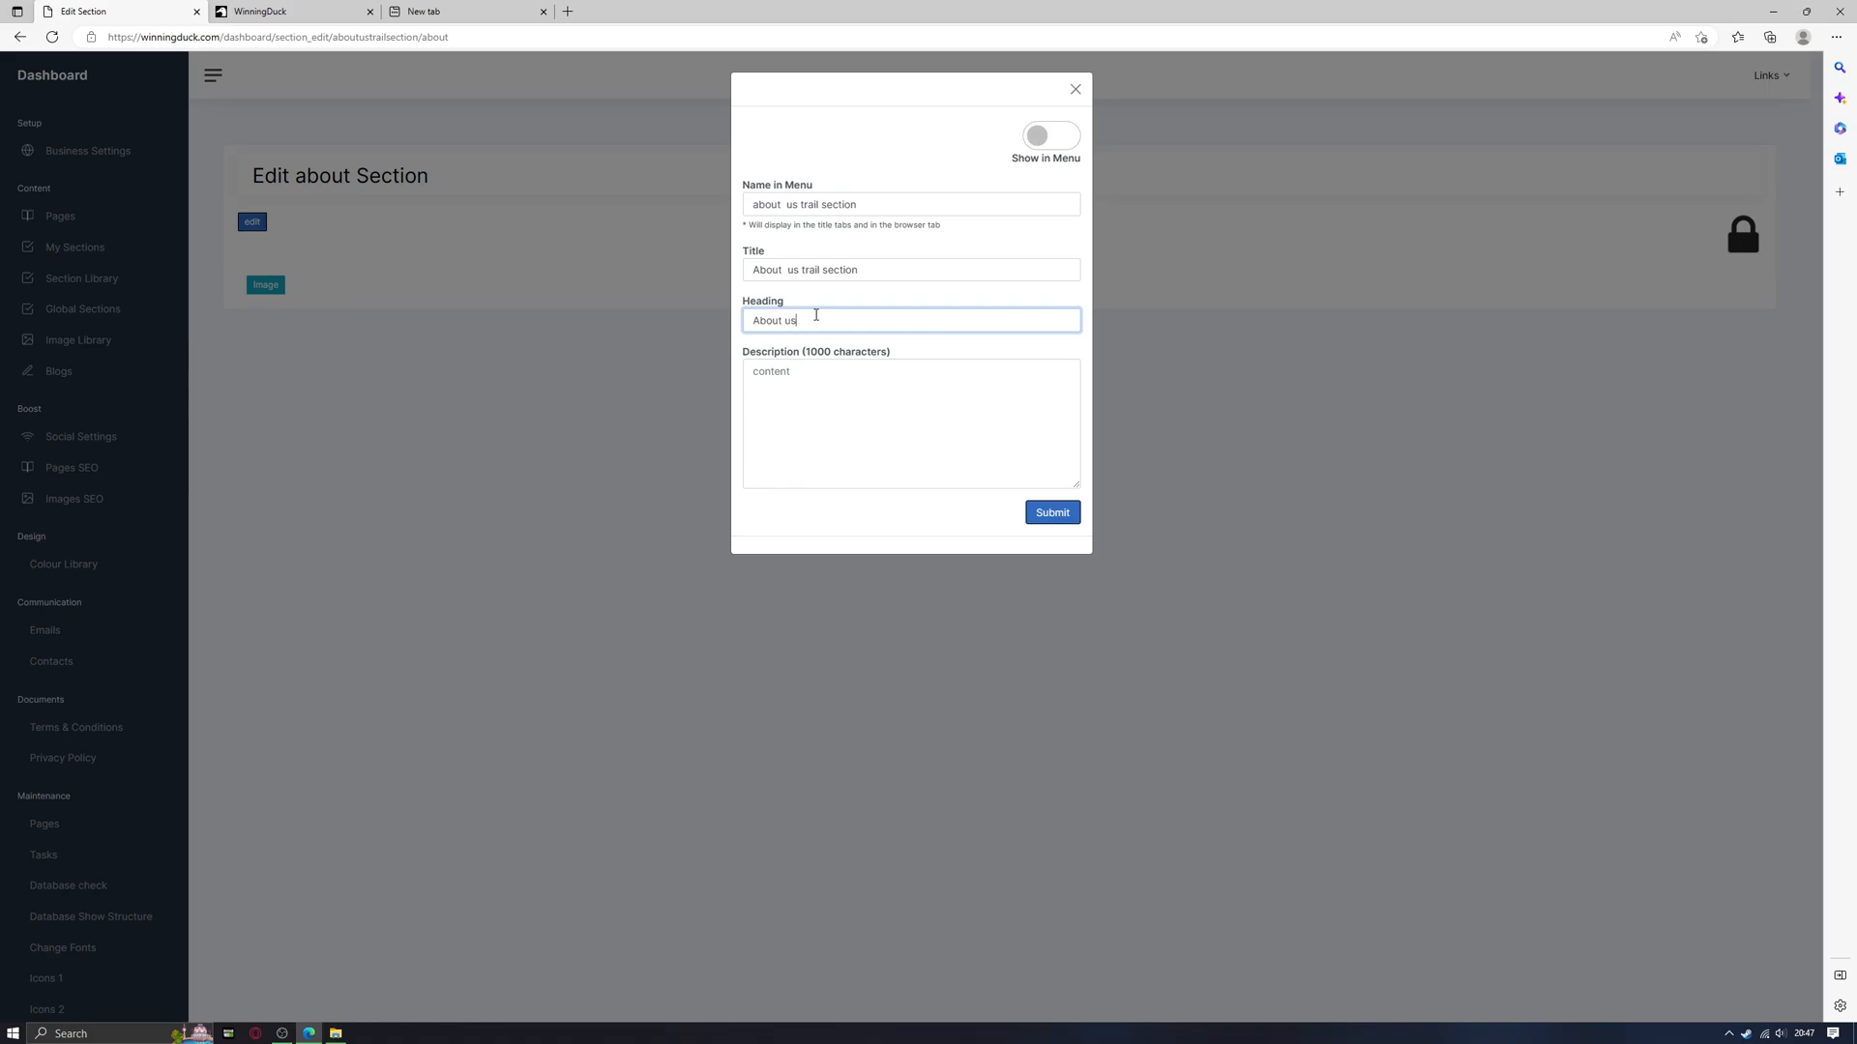
pyautogui.click(819, 380)
pyautogui.write('asdf asdf asdf asdf asdfasdf')
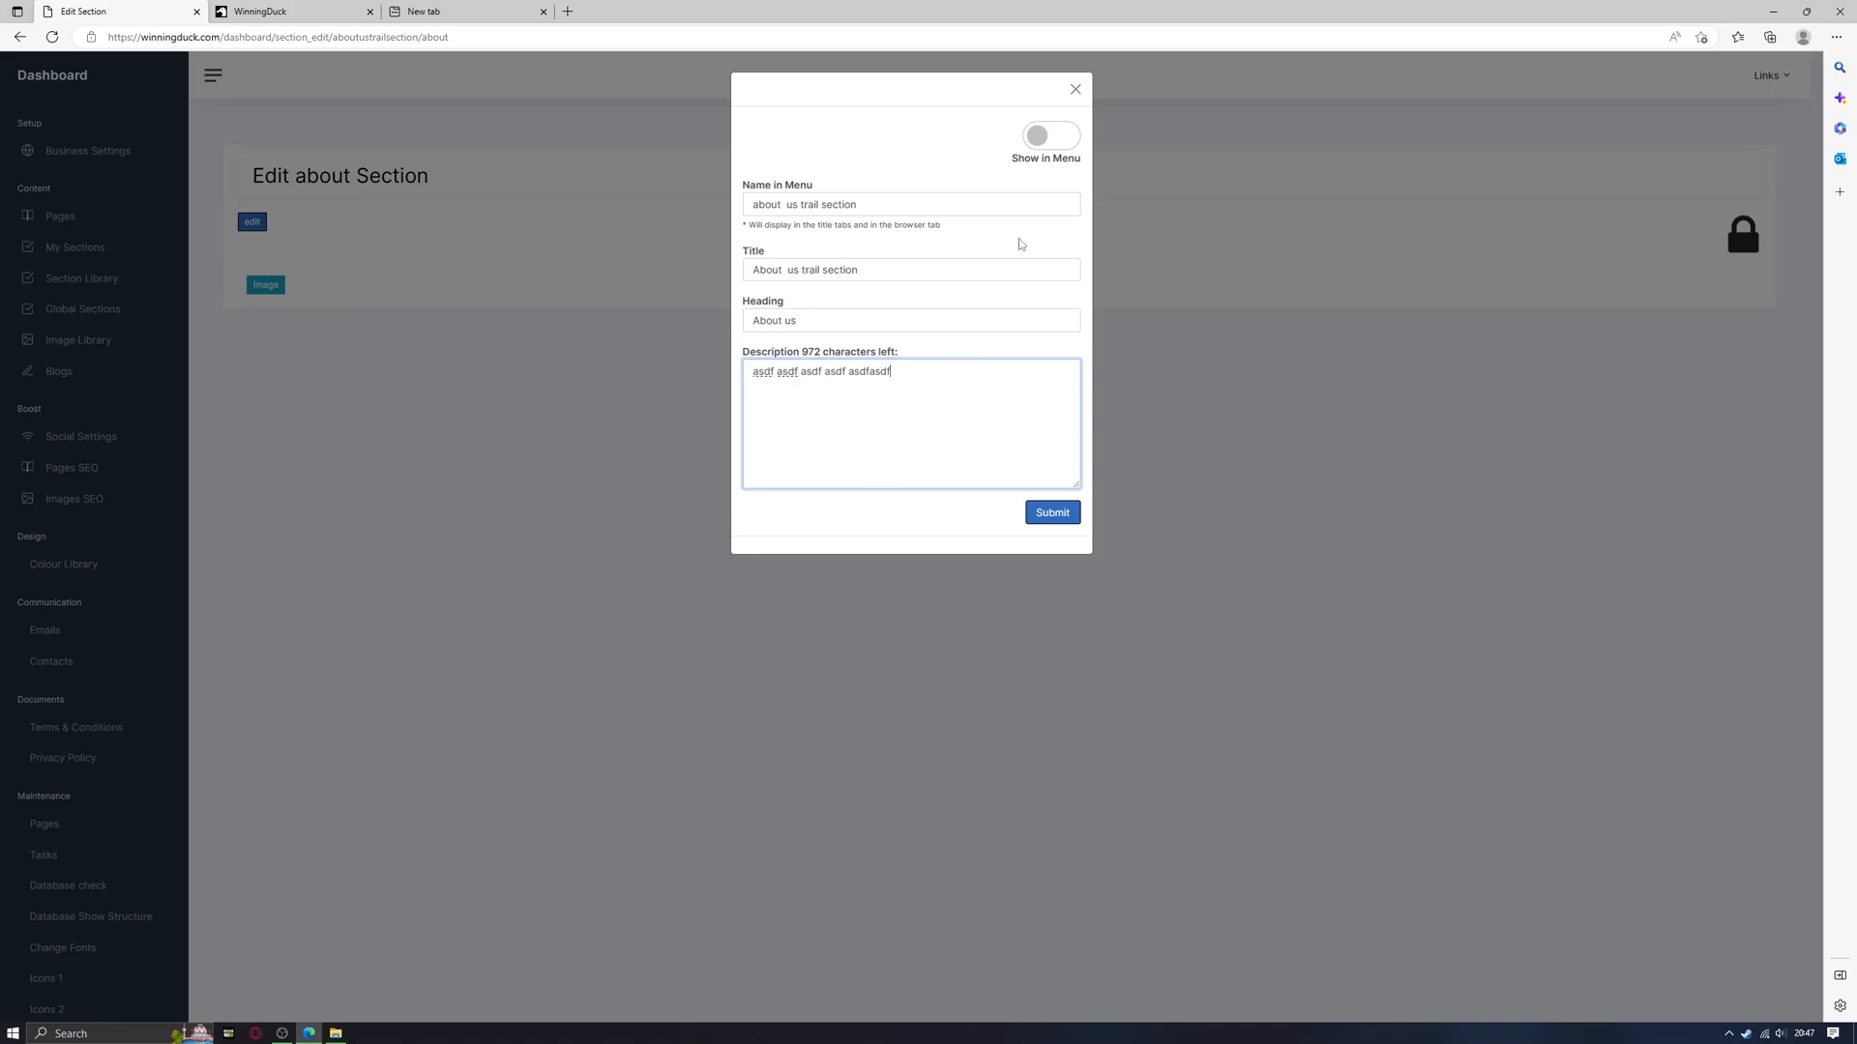
# - Enable showing the about section in the menu and save its settings
pyautogui.click(1068, 137)
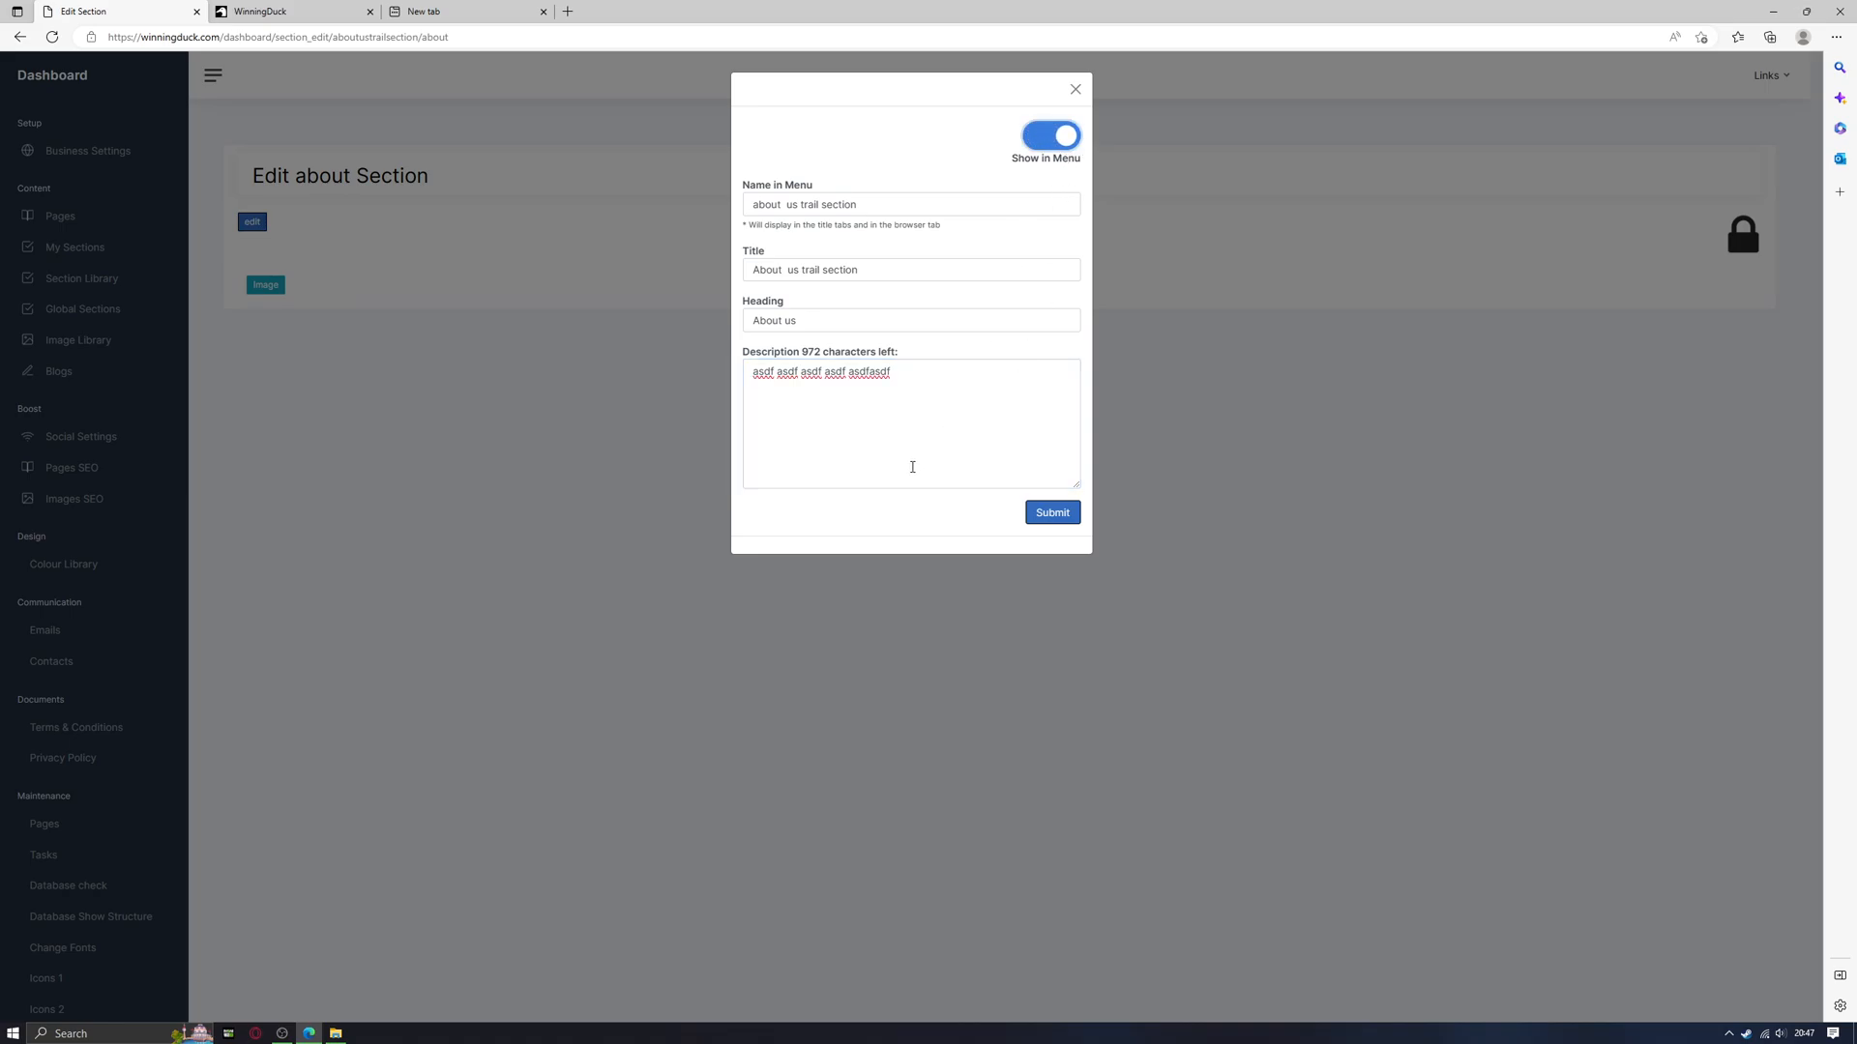
pyautogui.click(1034, 140)
pyautogui.click(1078, 143)
pyautogui.click(1052, 513)
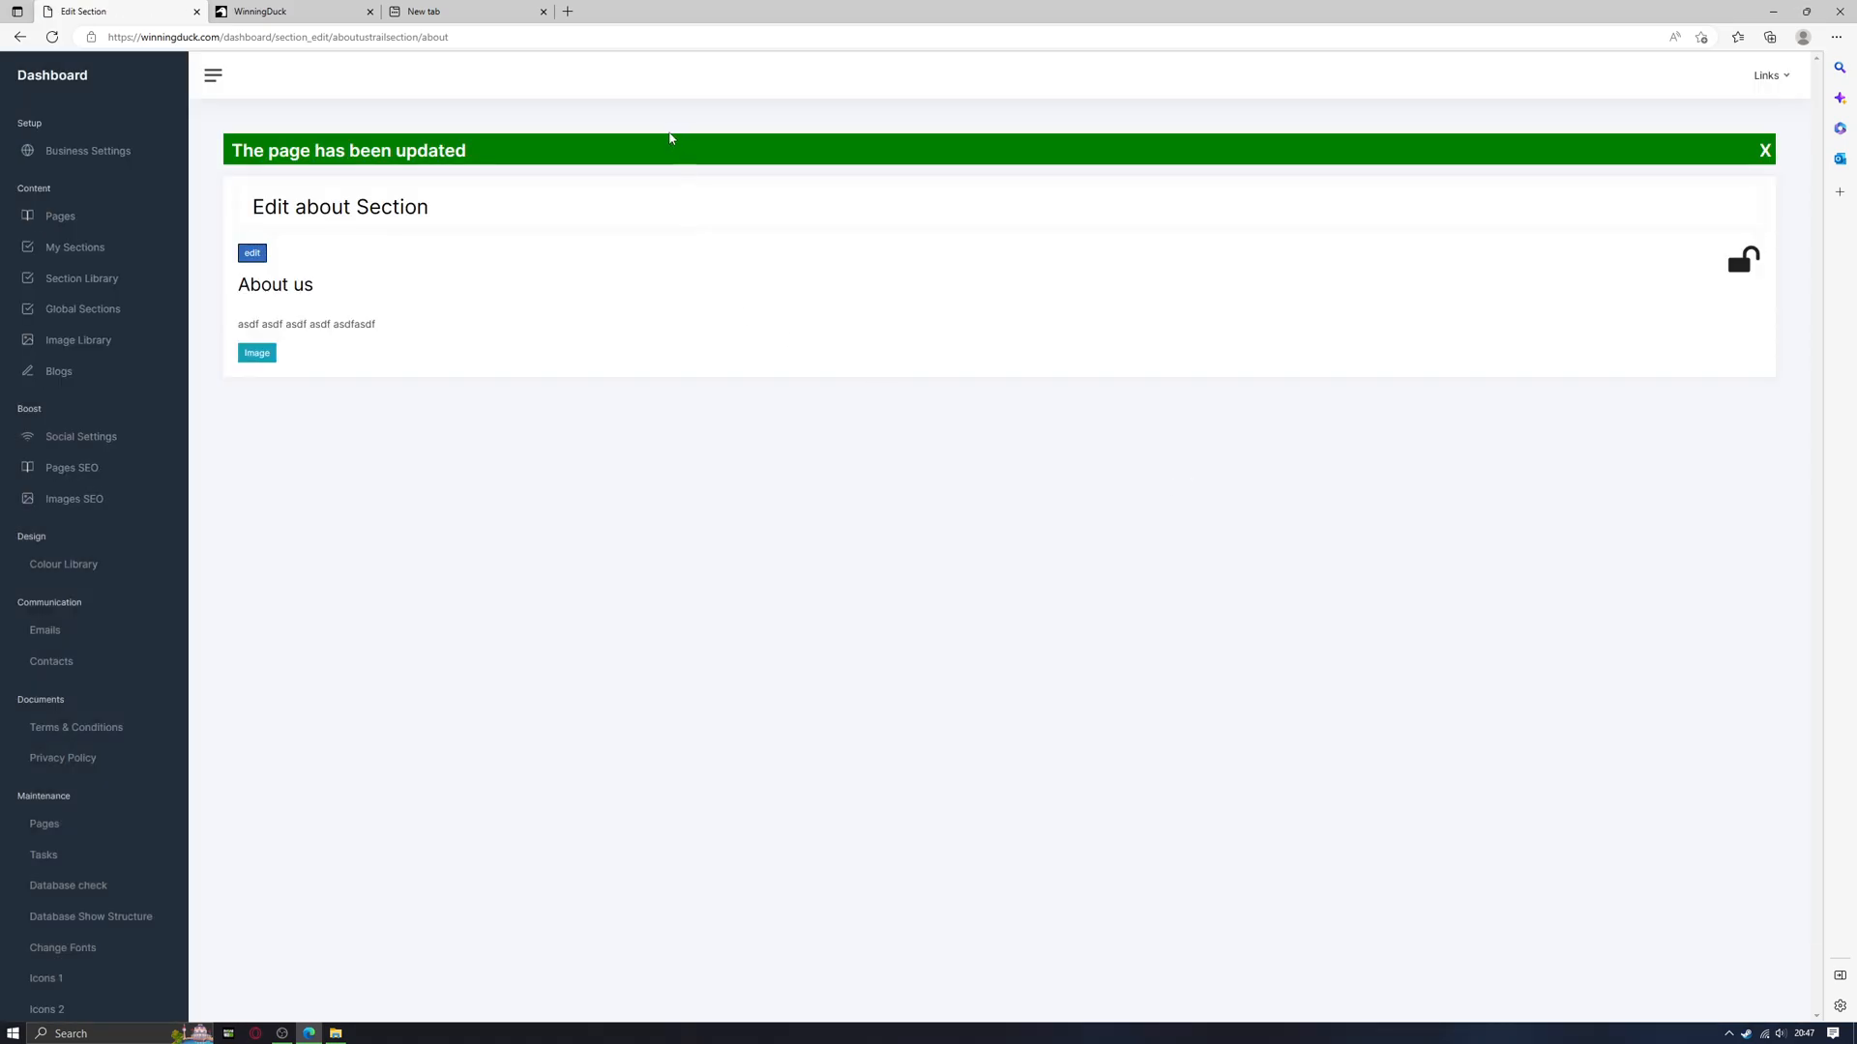
# - Reload the live site and check the Trail 2 page and the About Us Trail Section menu link
pyautogui.click(295, 13)
pyautogui.click(51, 37)
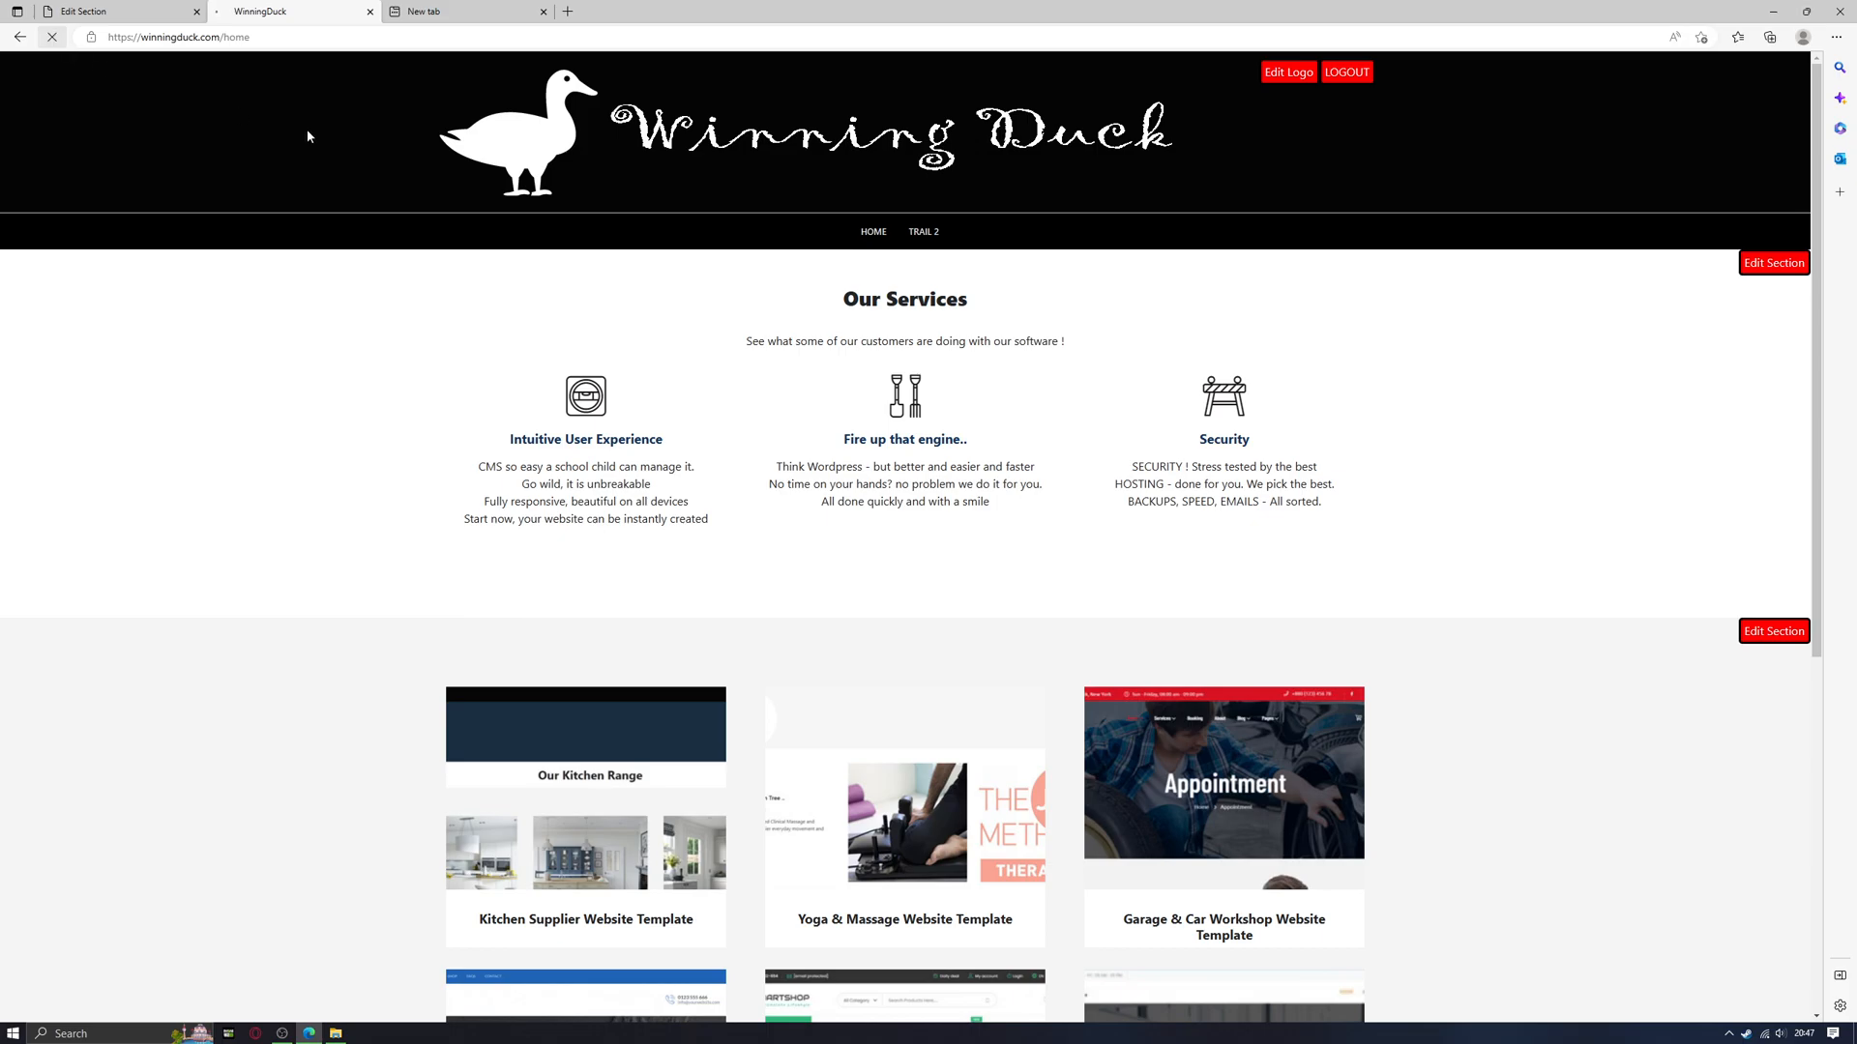
pyautogui.click(861, 233)
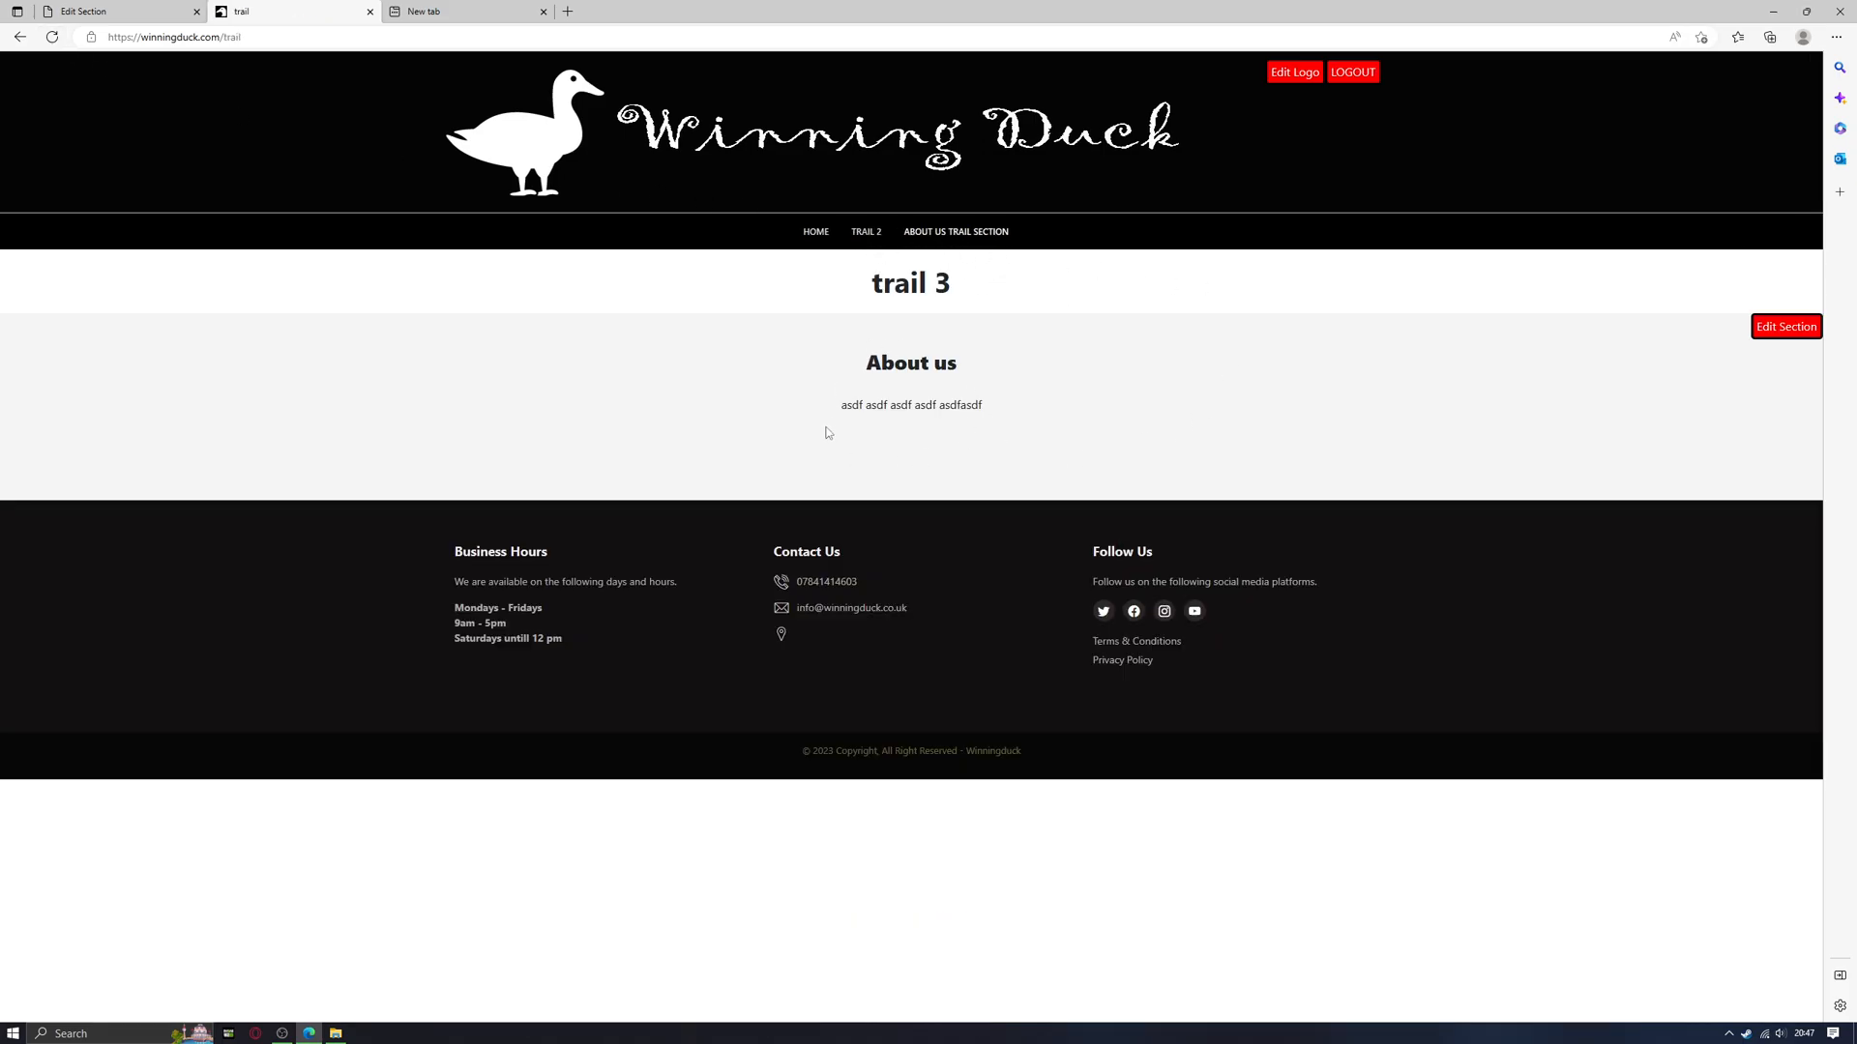
pyautogui.click(987, 235)
pyautogui.click(860, 234)
# - Create a new section named "trail gallery" of type Gallery in the dashboard's My Sections list
pyautogui.click(116, 12)
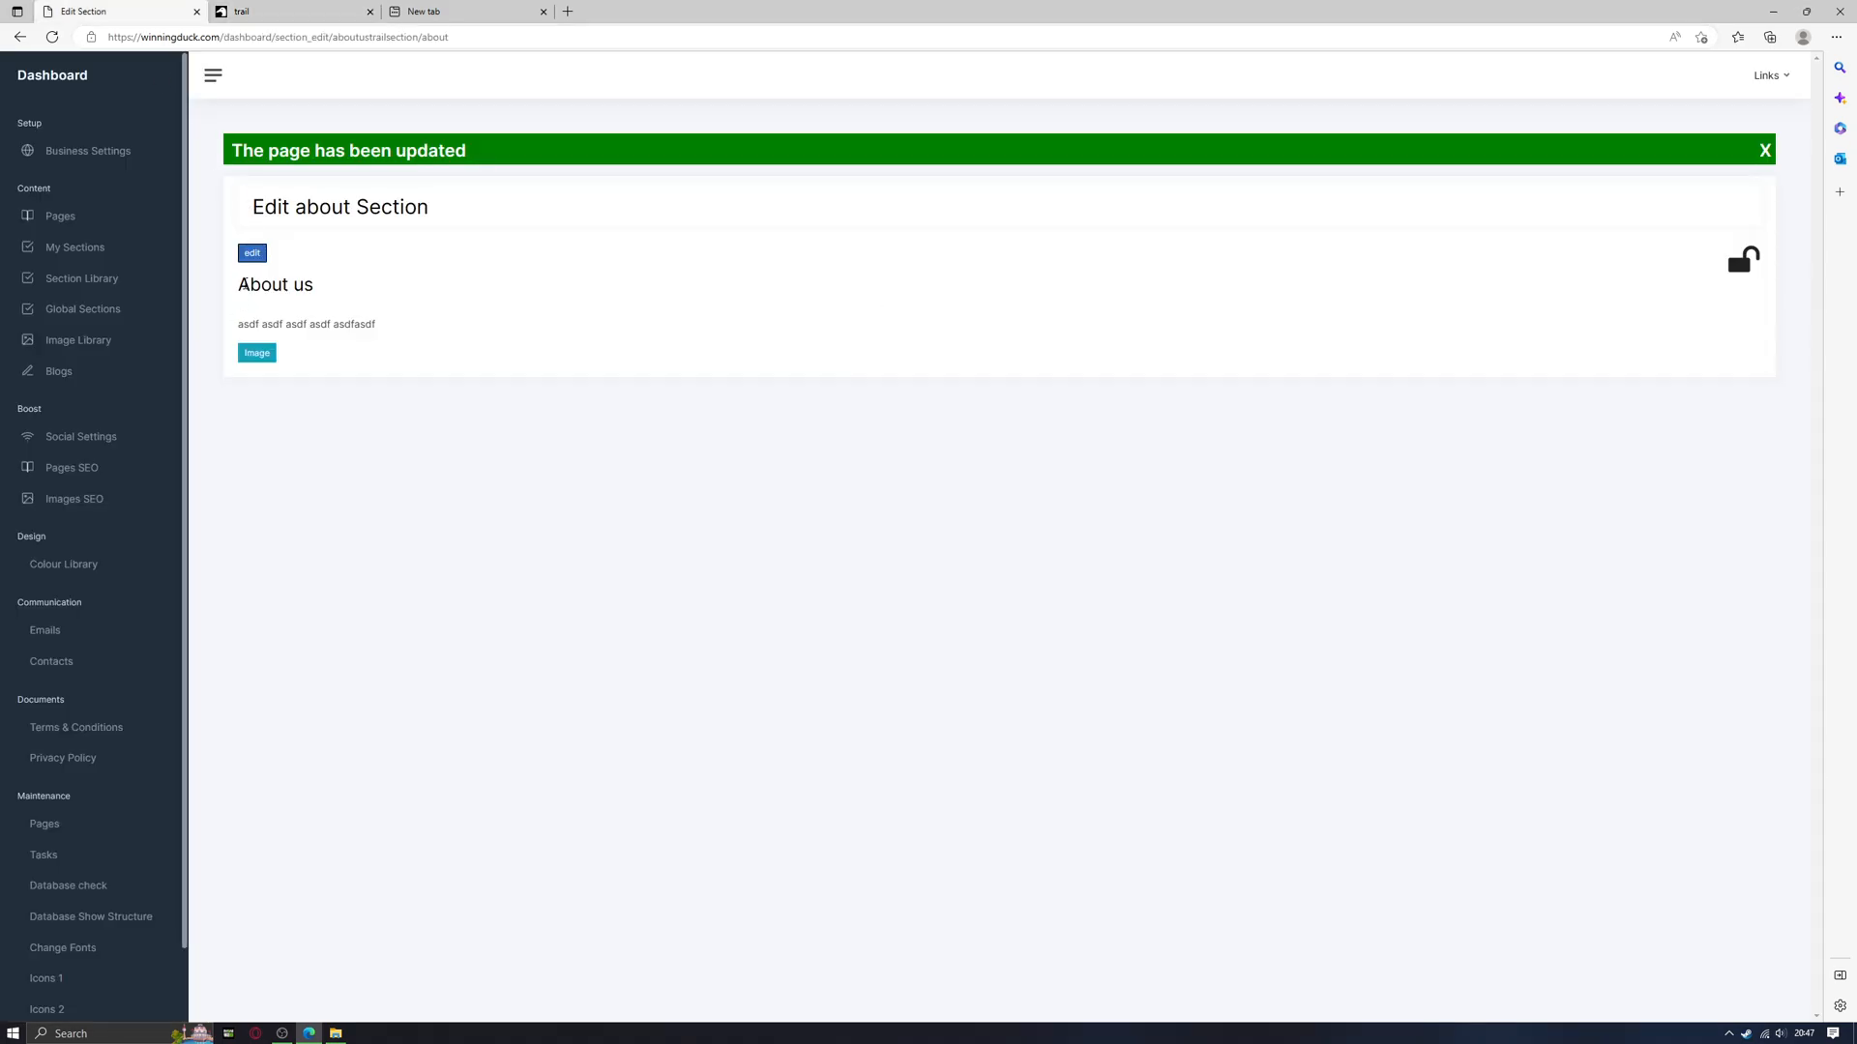
pyautogui.click(64, 249)
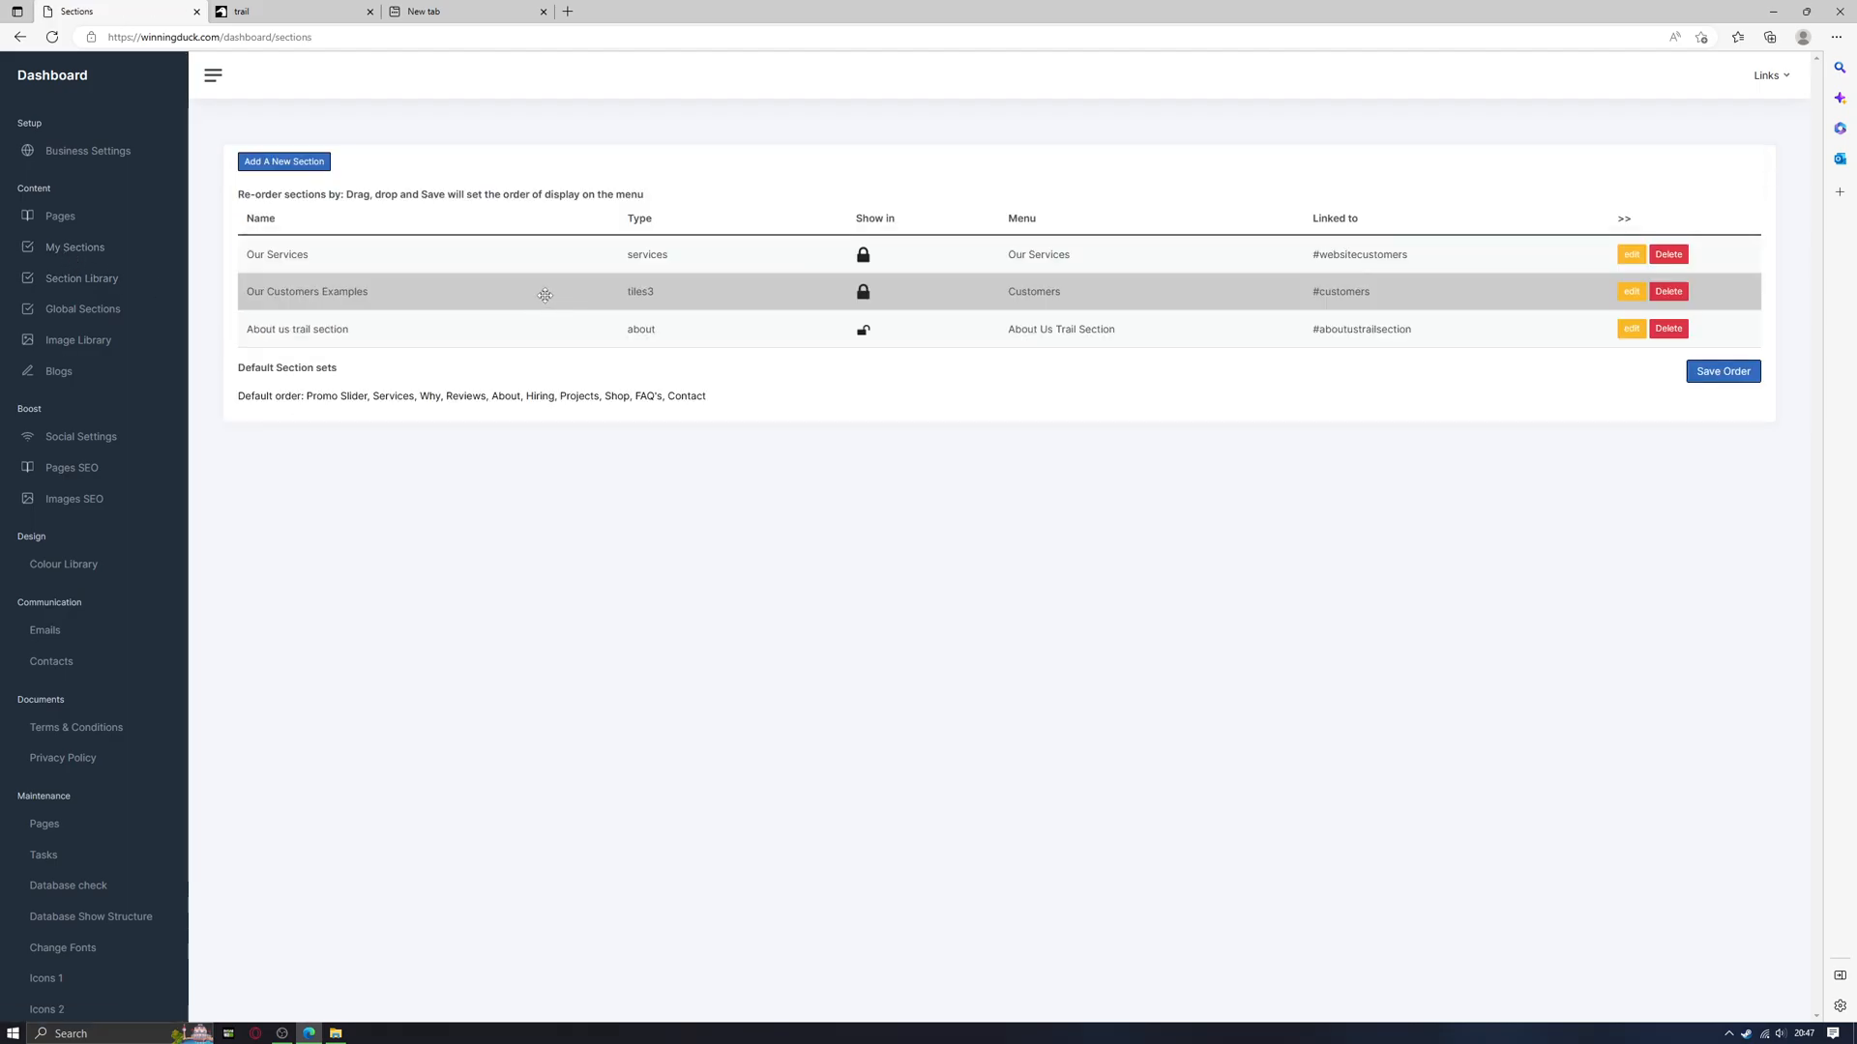
pyautogui.click(290, 162)
pyautogui.click(782, 205)
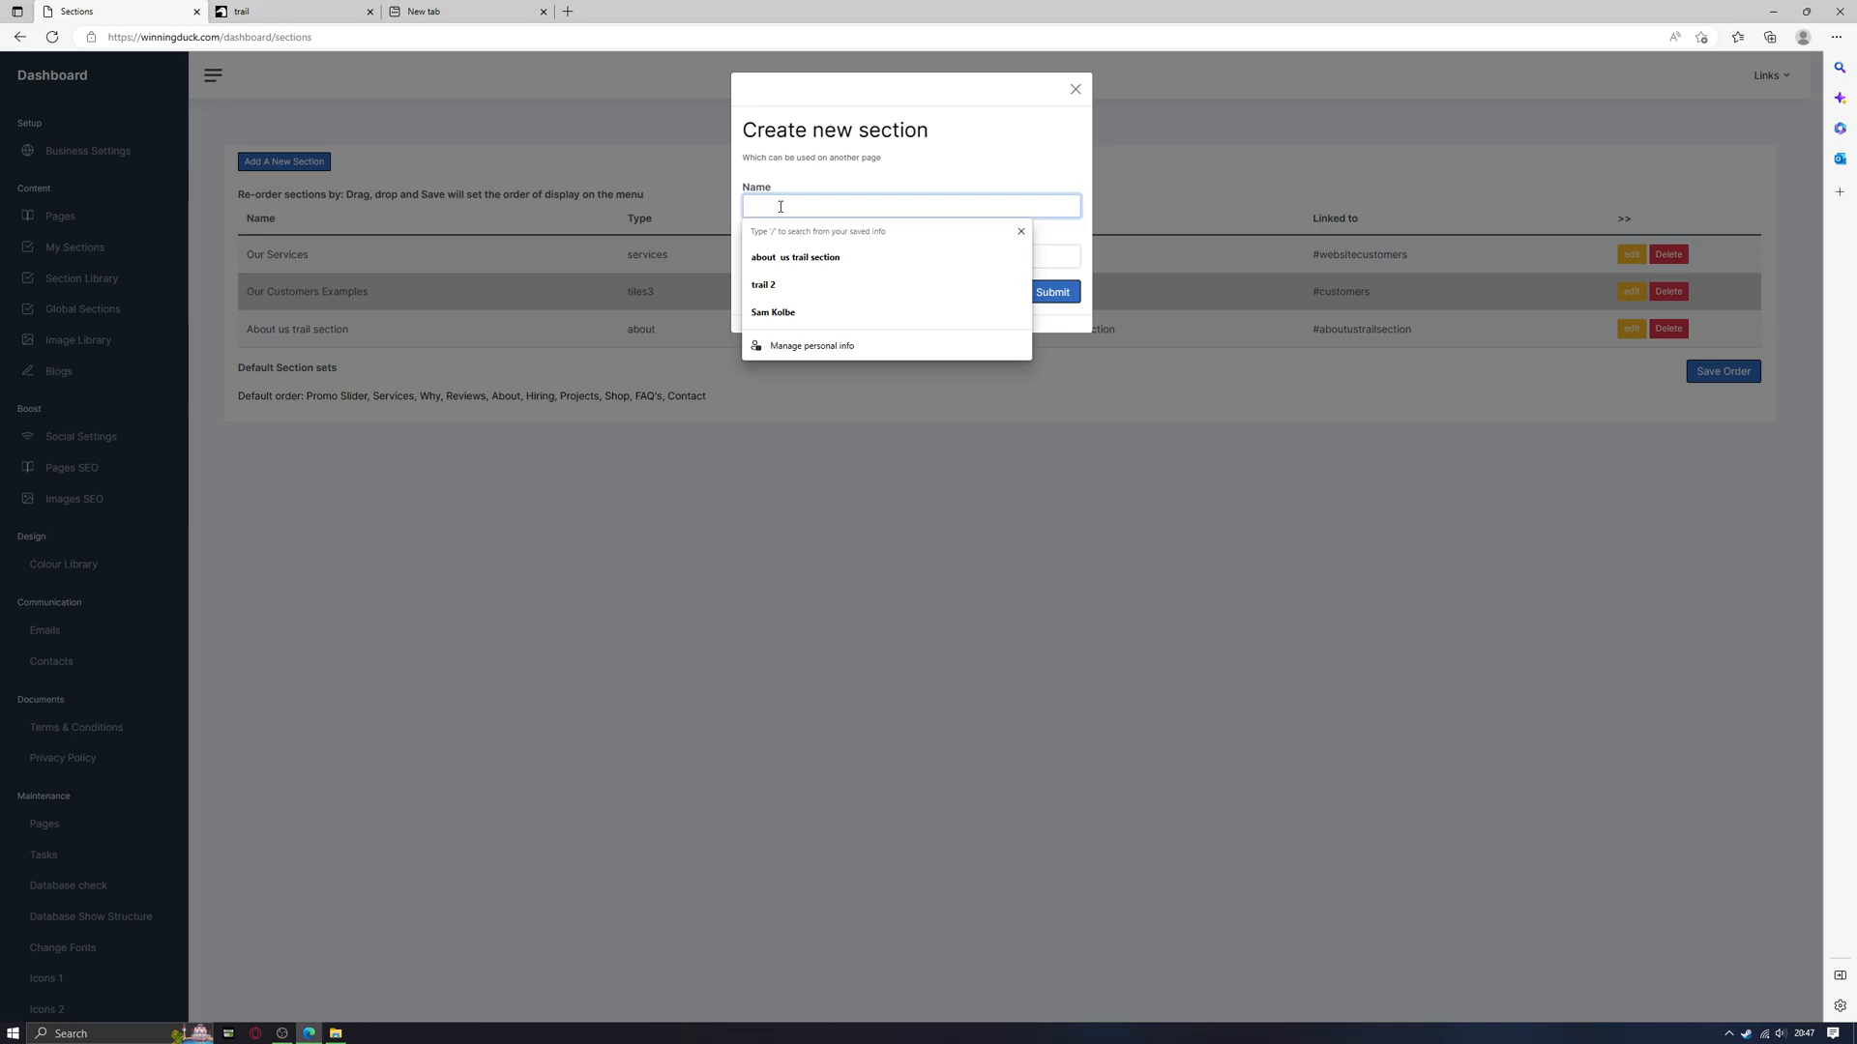
pyautogui.click(861, 256)
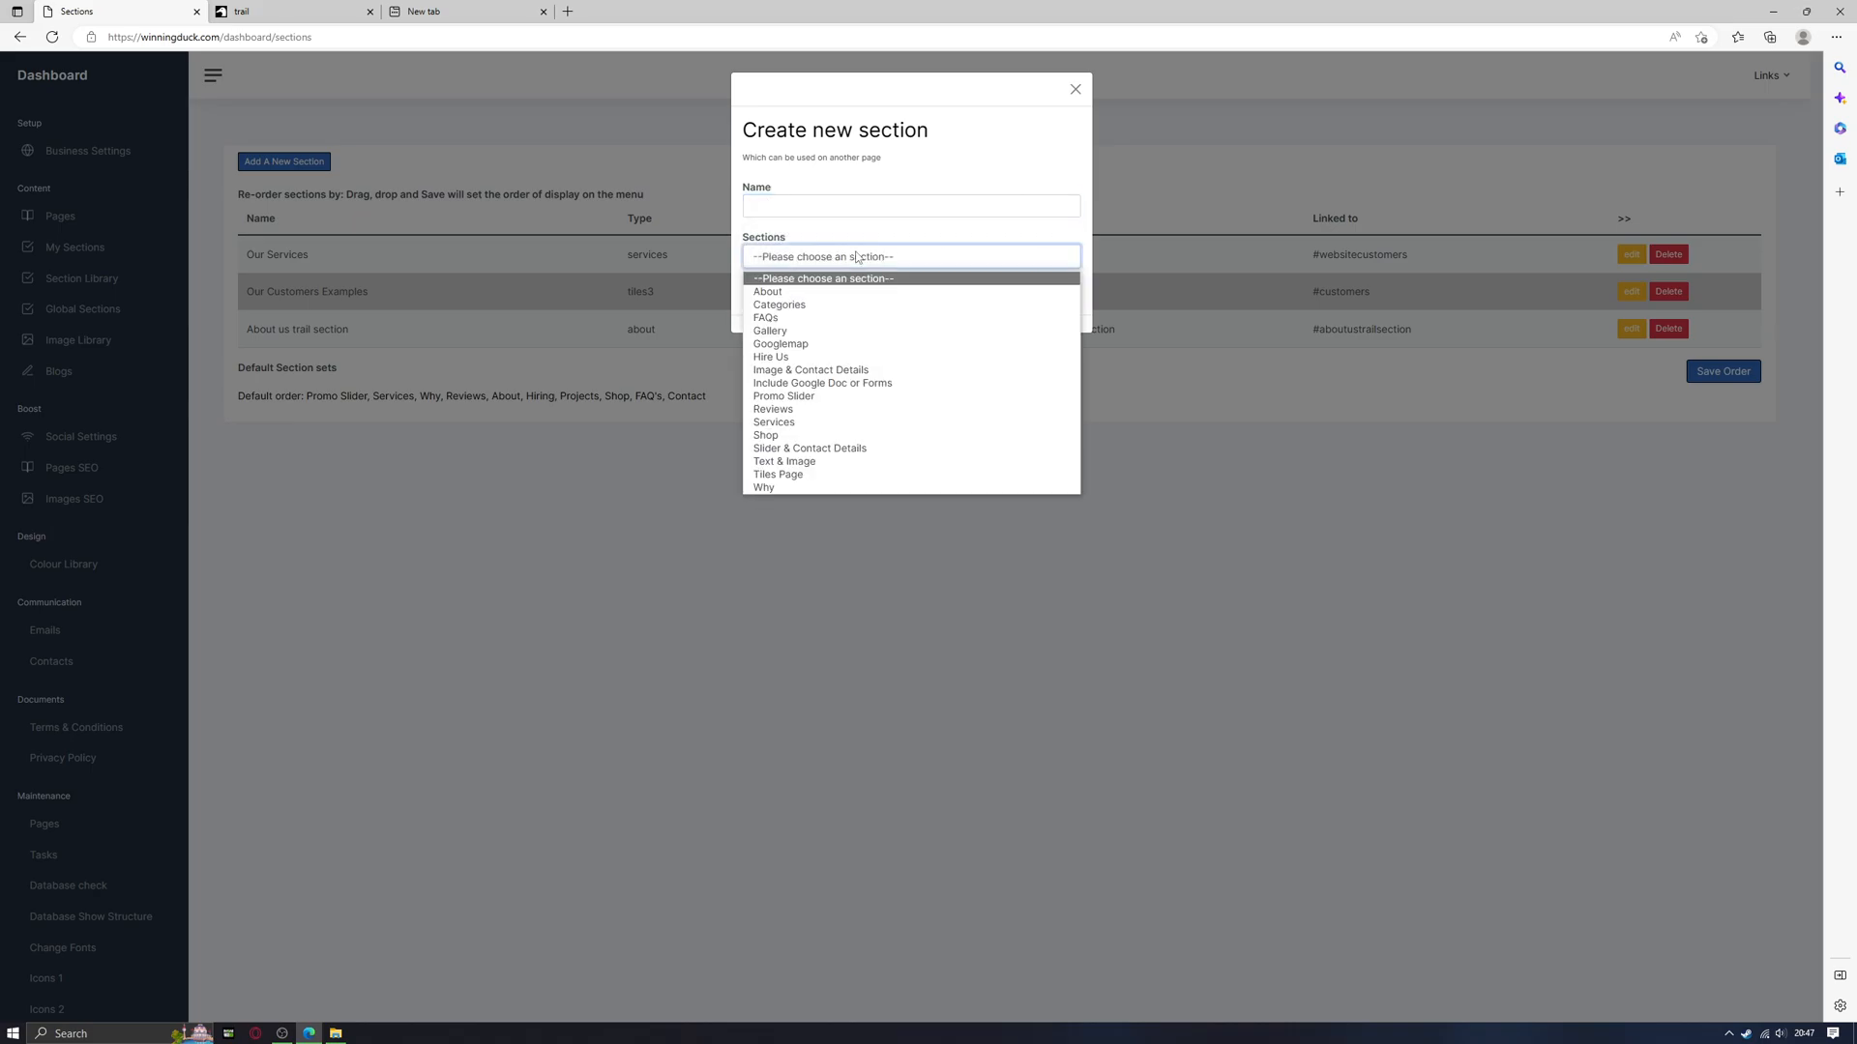
pyautogui.click(778, 332)
pyautogui.click(783, 206)
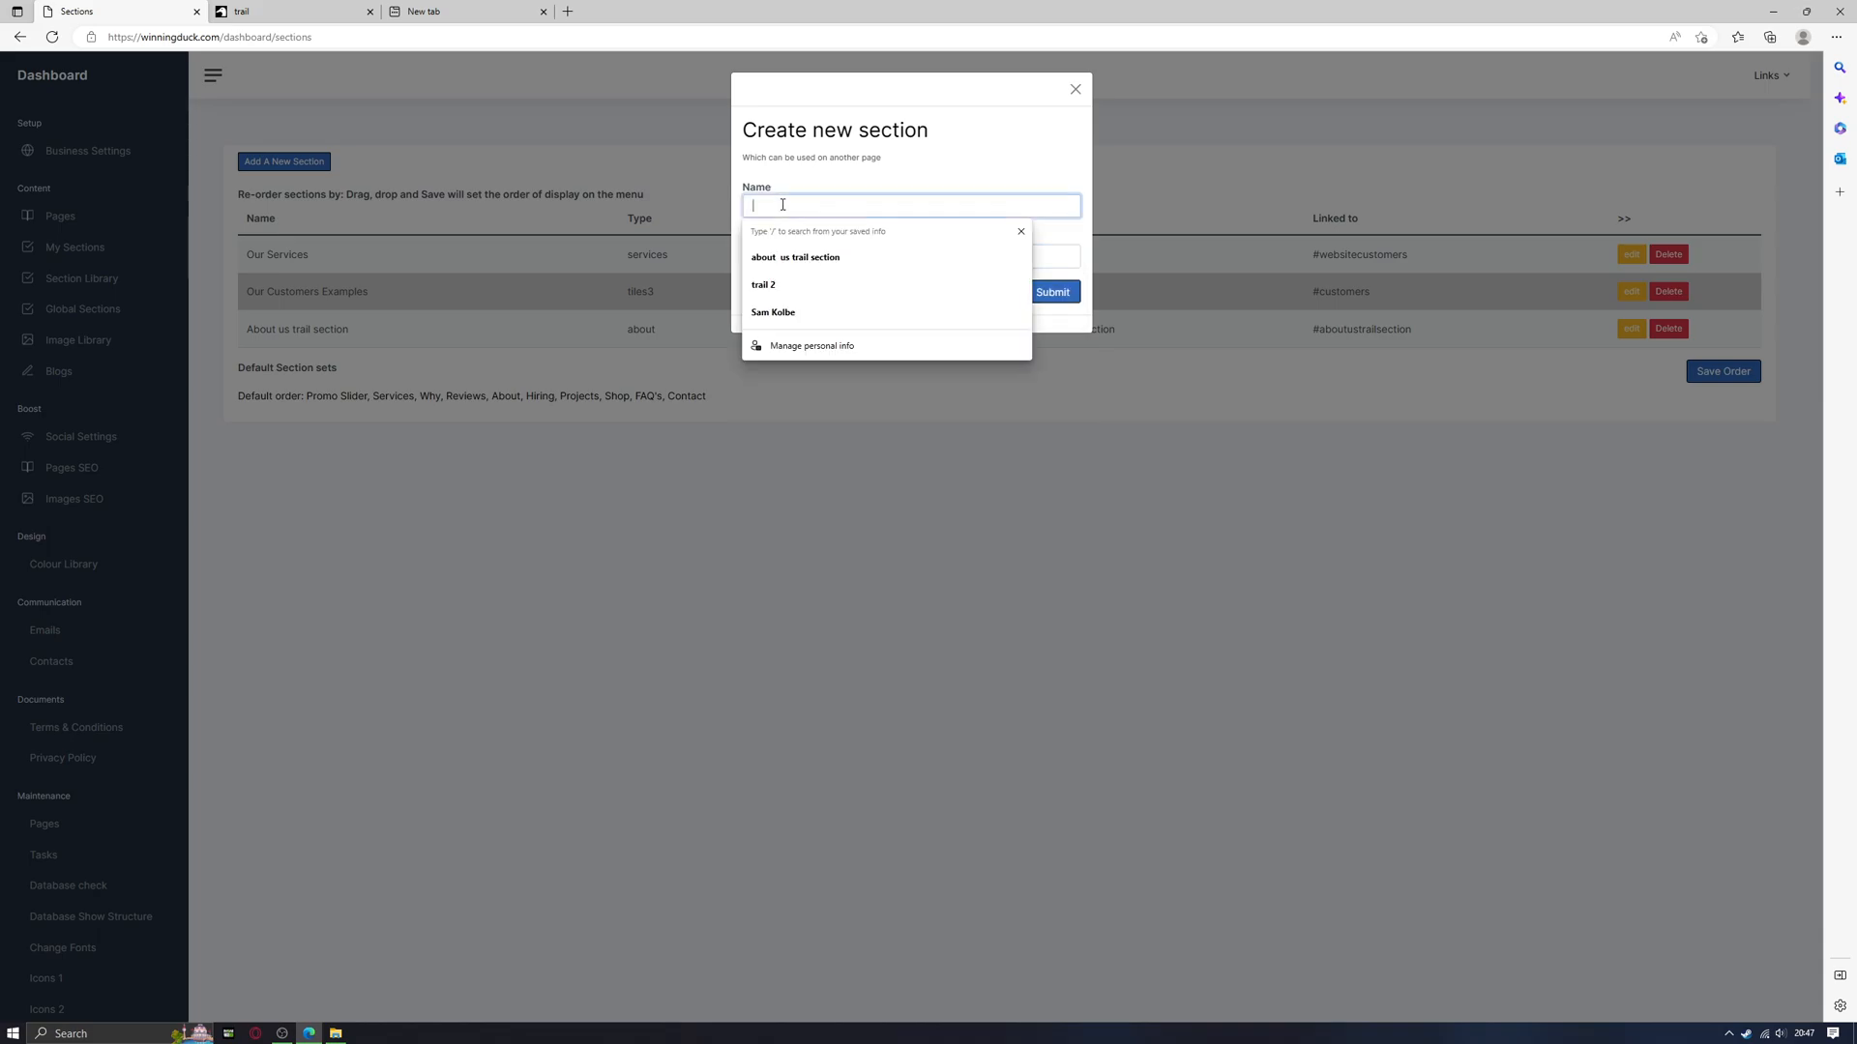
pyautogui.write('trail gallery')
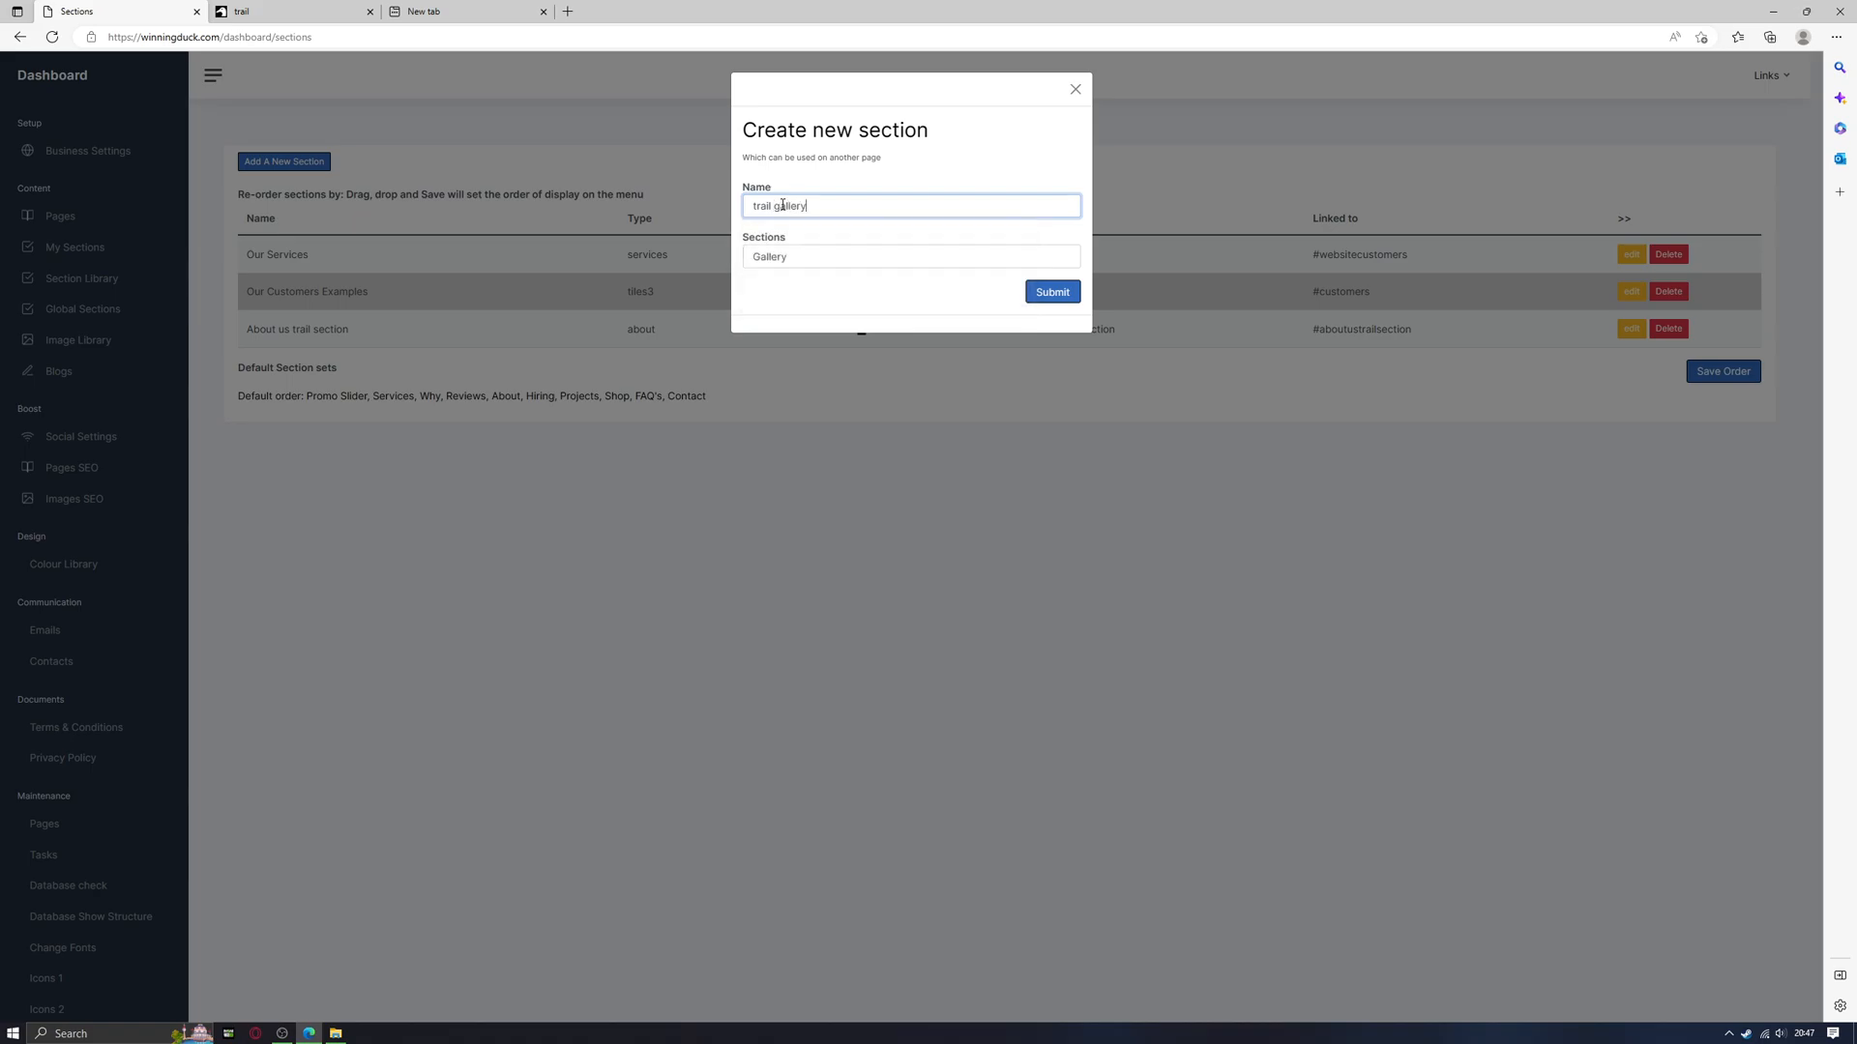
pyautogui.click(1043, 294)
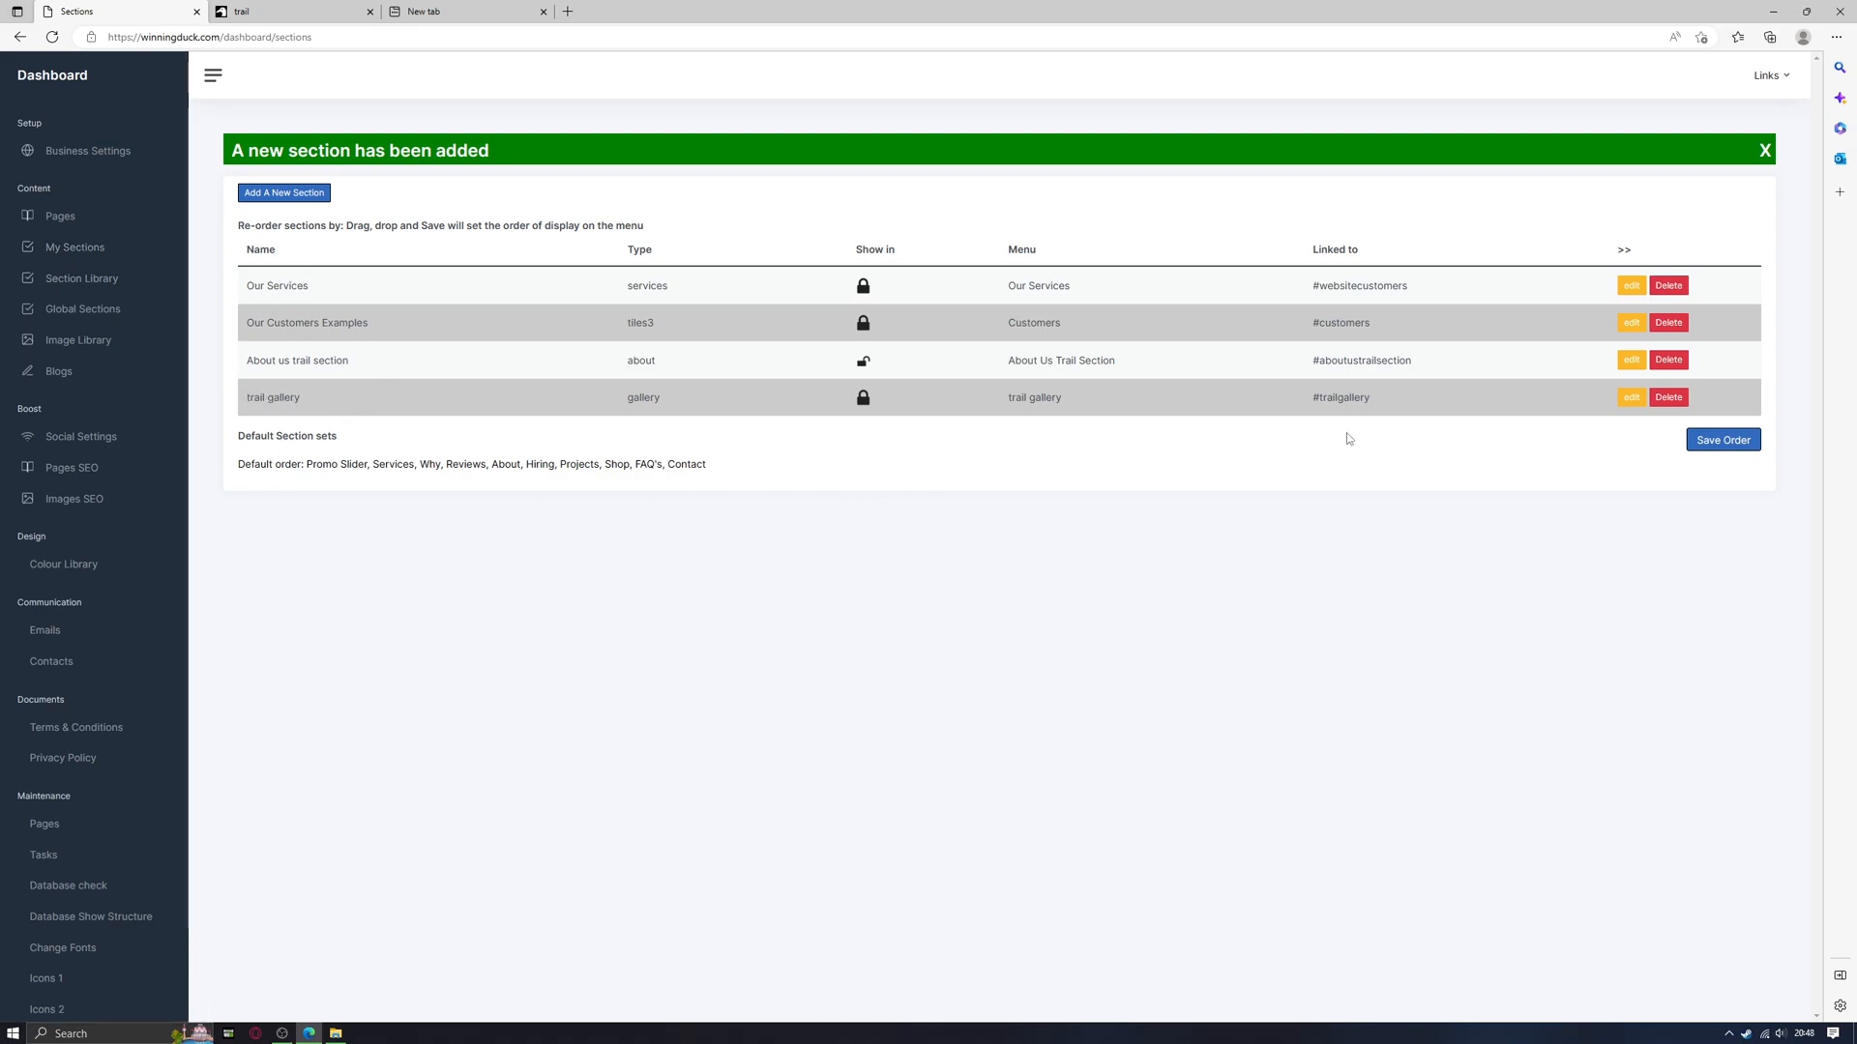
# - Edit the trail gallery section, setting its title to "trail gallery 1" and its heading to "gallery", and save
pyautogui.click(1631, 399)
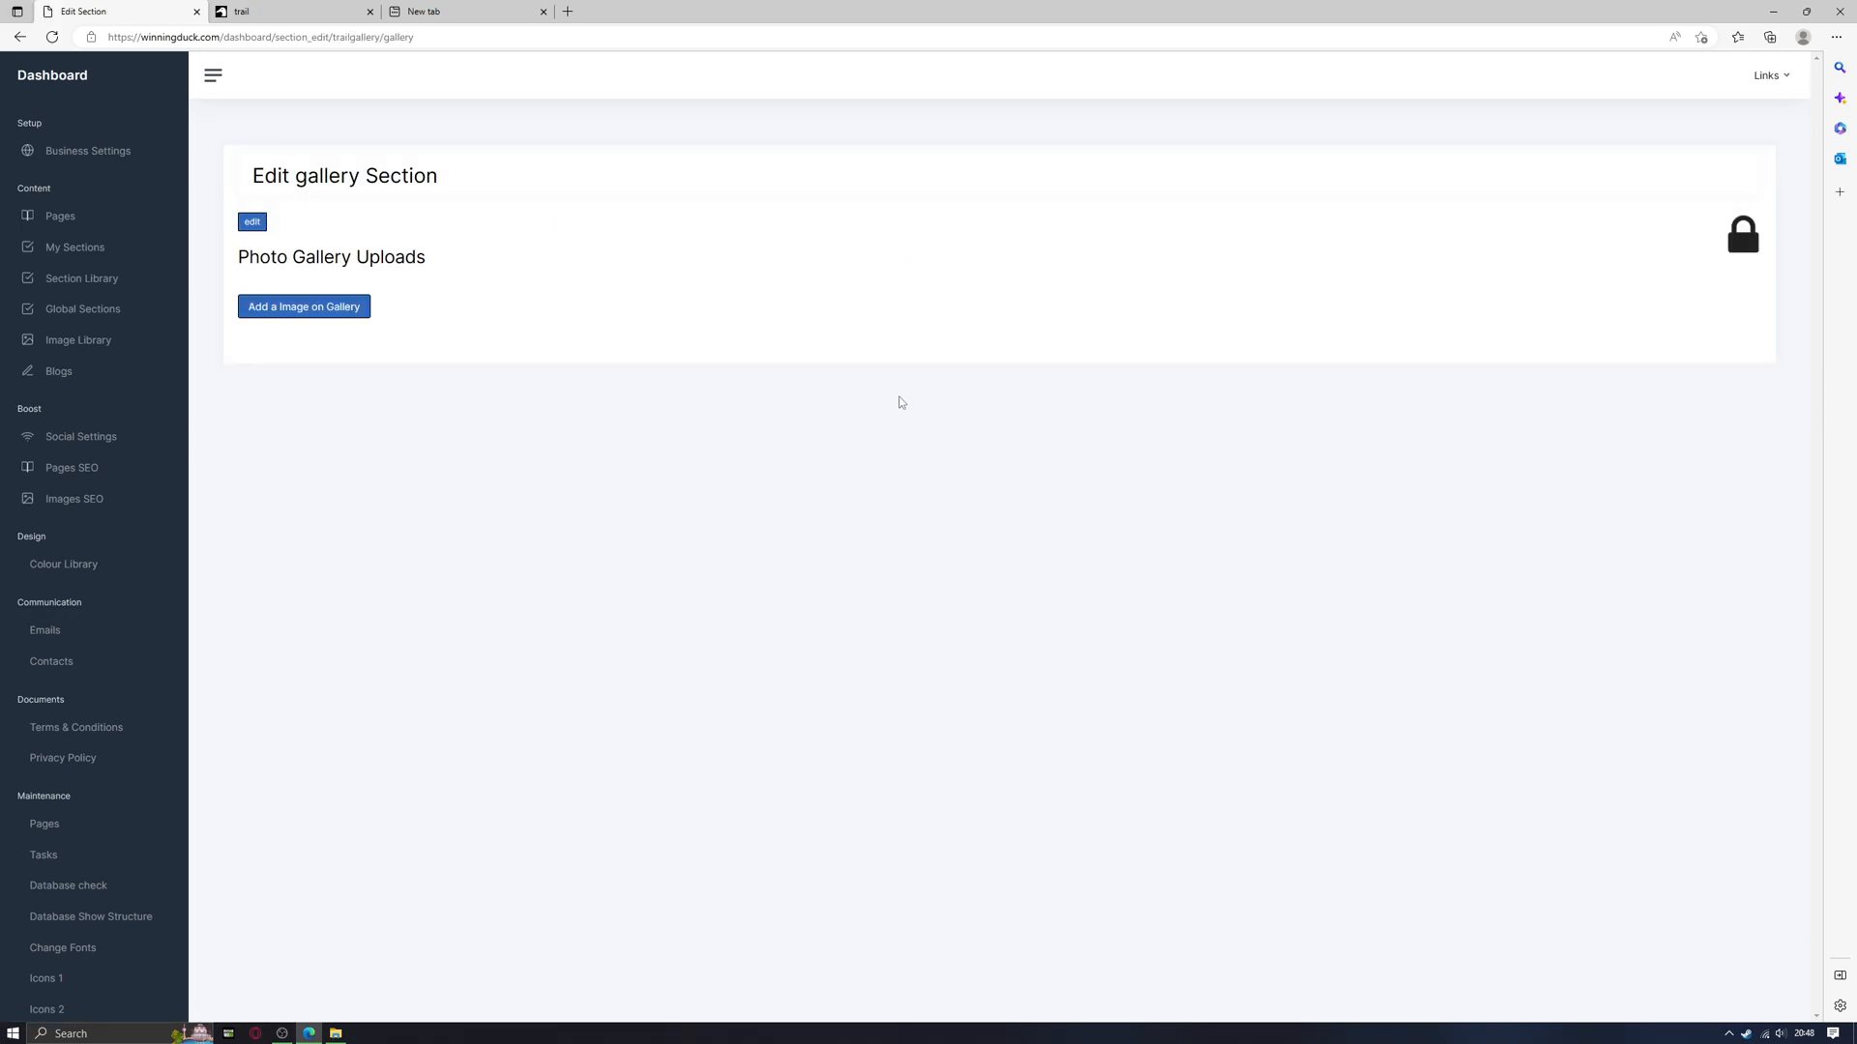
pyautogui.click(251, 224)
pyautogui.click(762, 269)
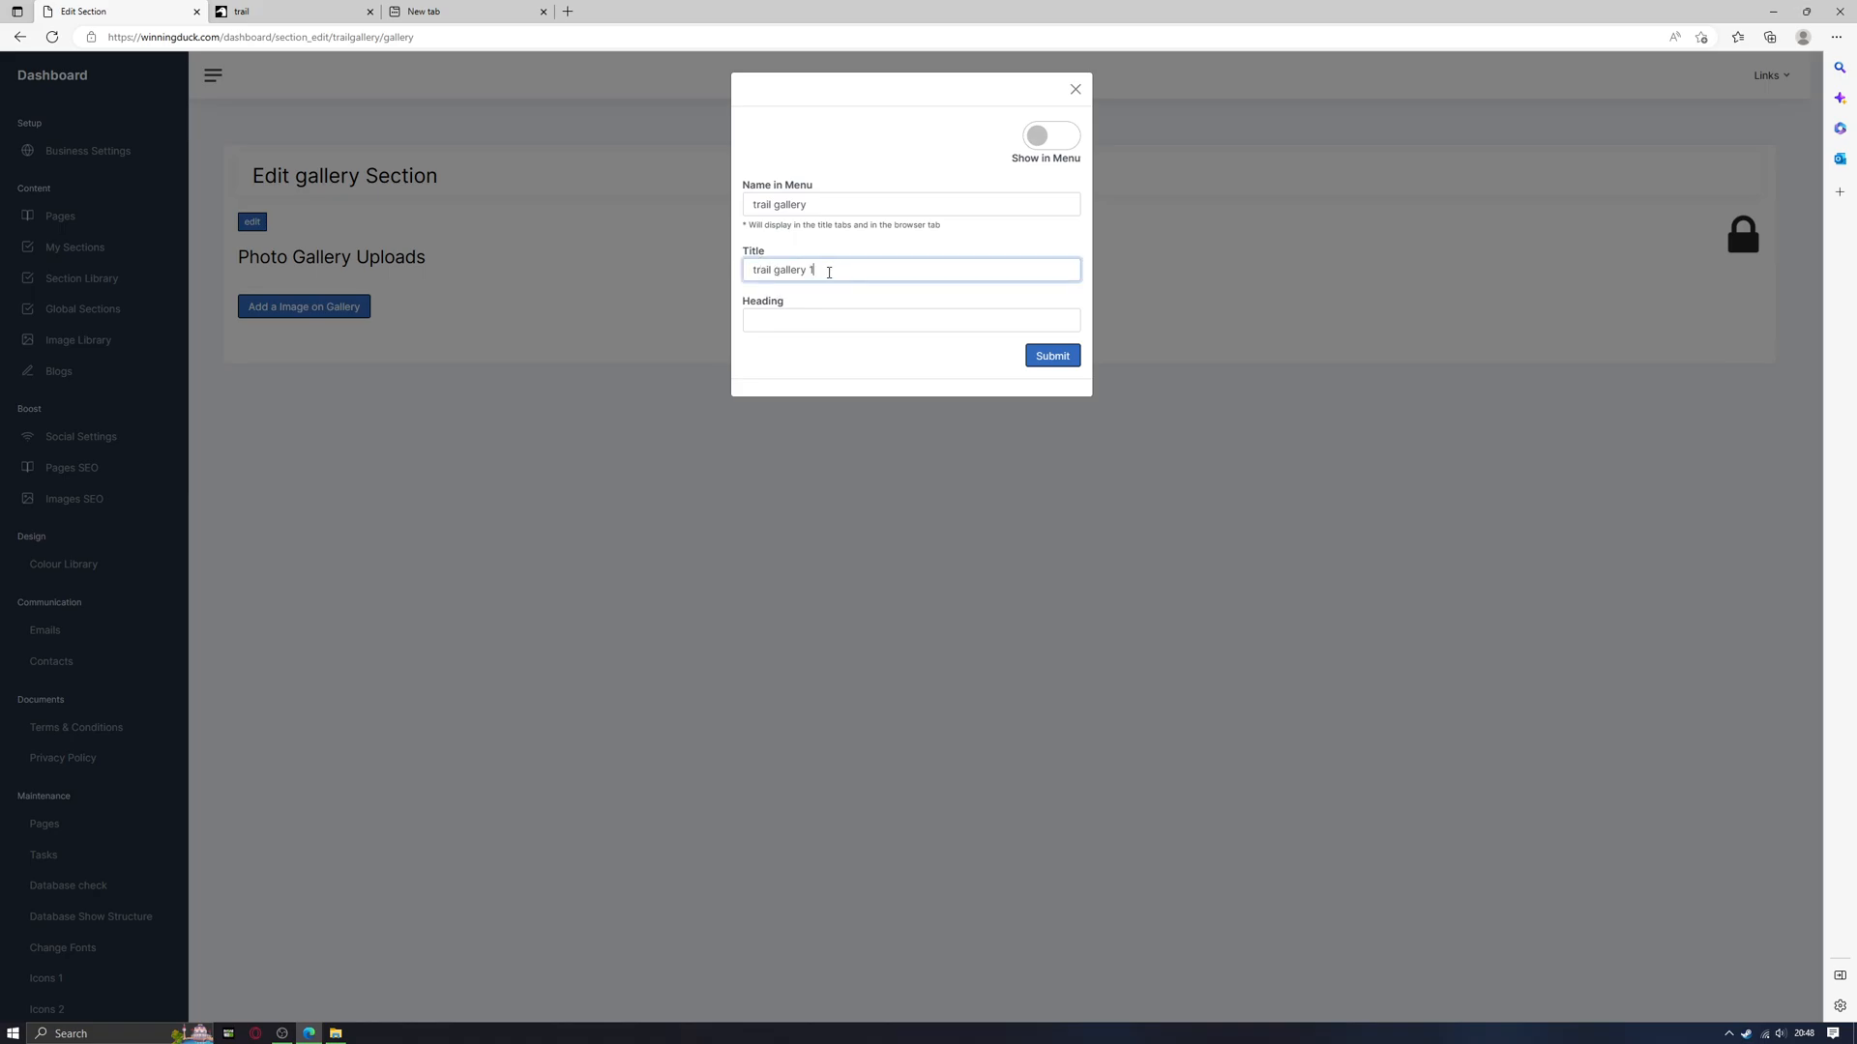
pyautogui.click(788, 321)
pyautogui.write('gallery')
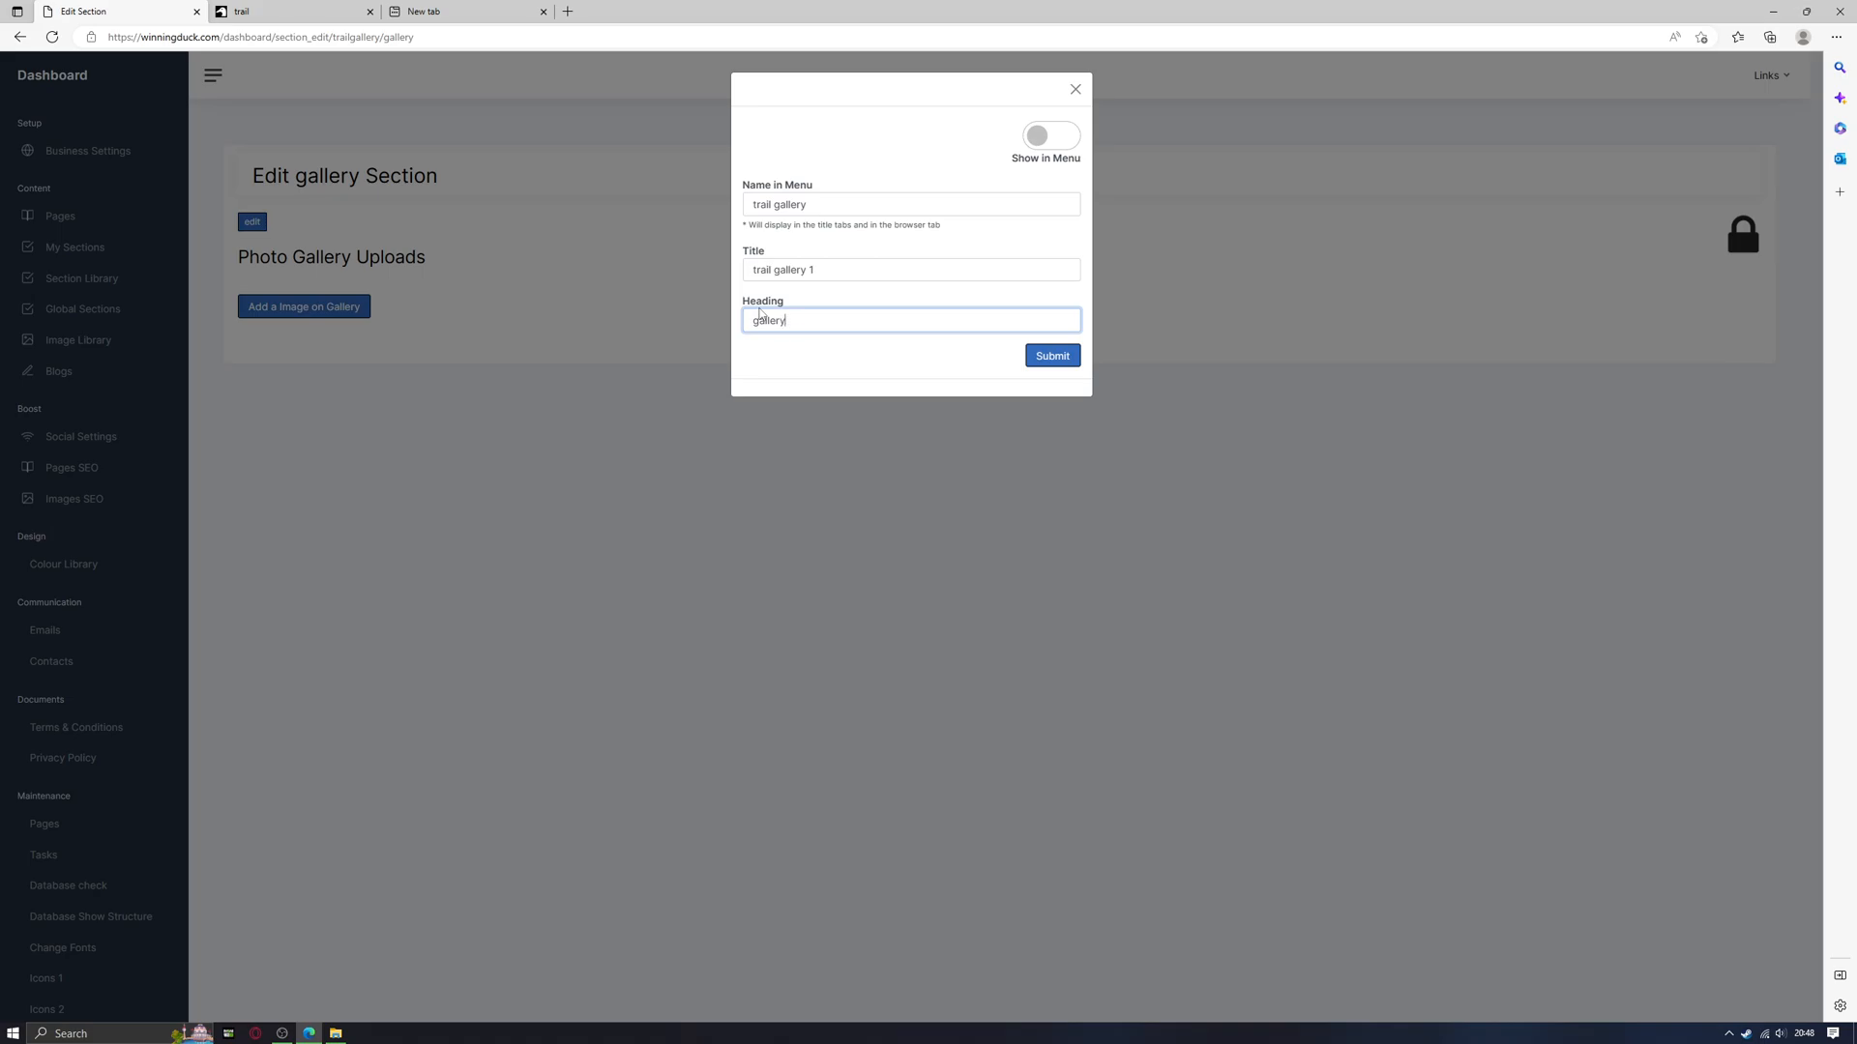
pyautogui.click(1059, 361)
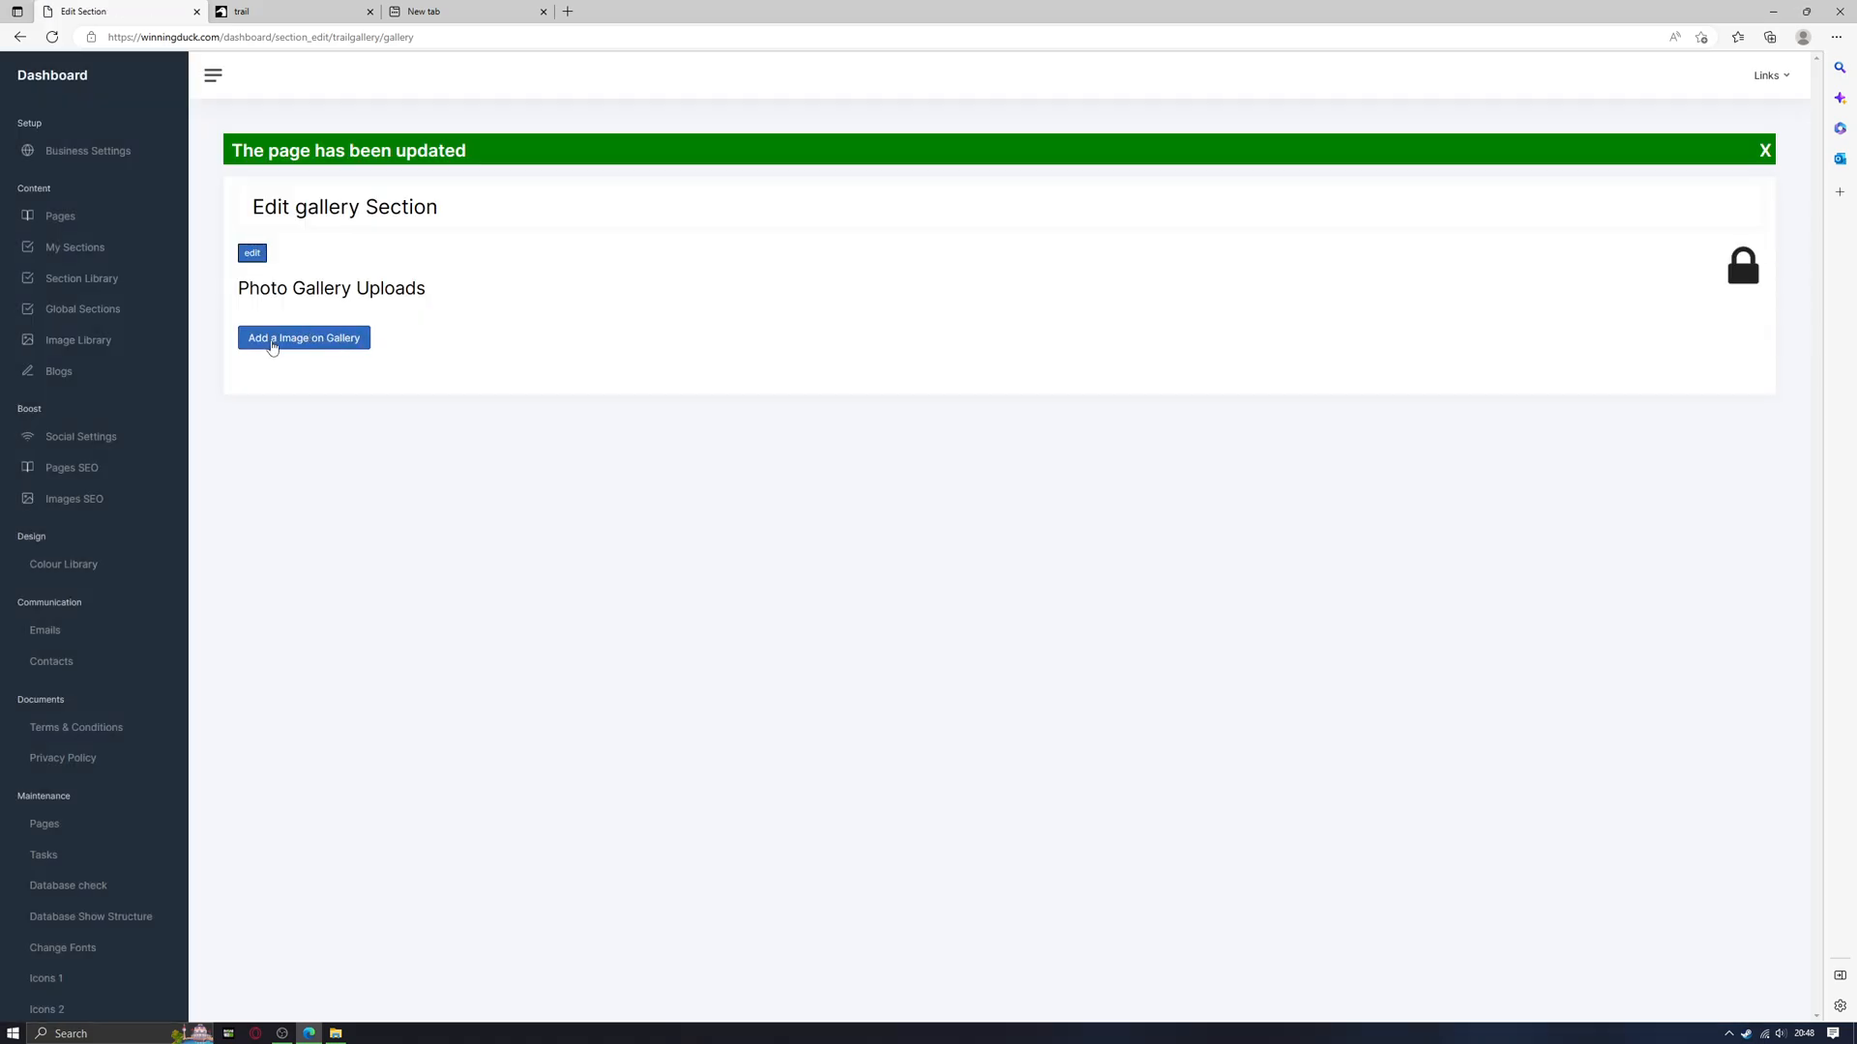
# - Upload the cup character image from the Pictures folder to the trail gallery section
pyautogui.click(271, 338)
pyautogui.click(780, 178)
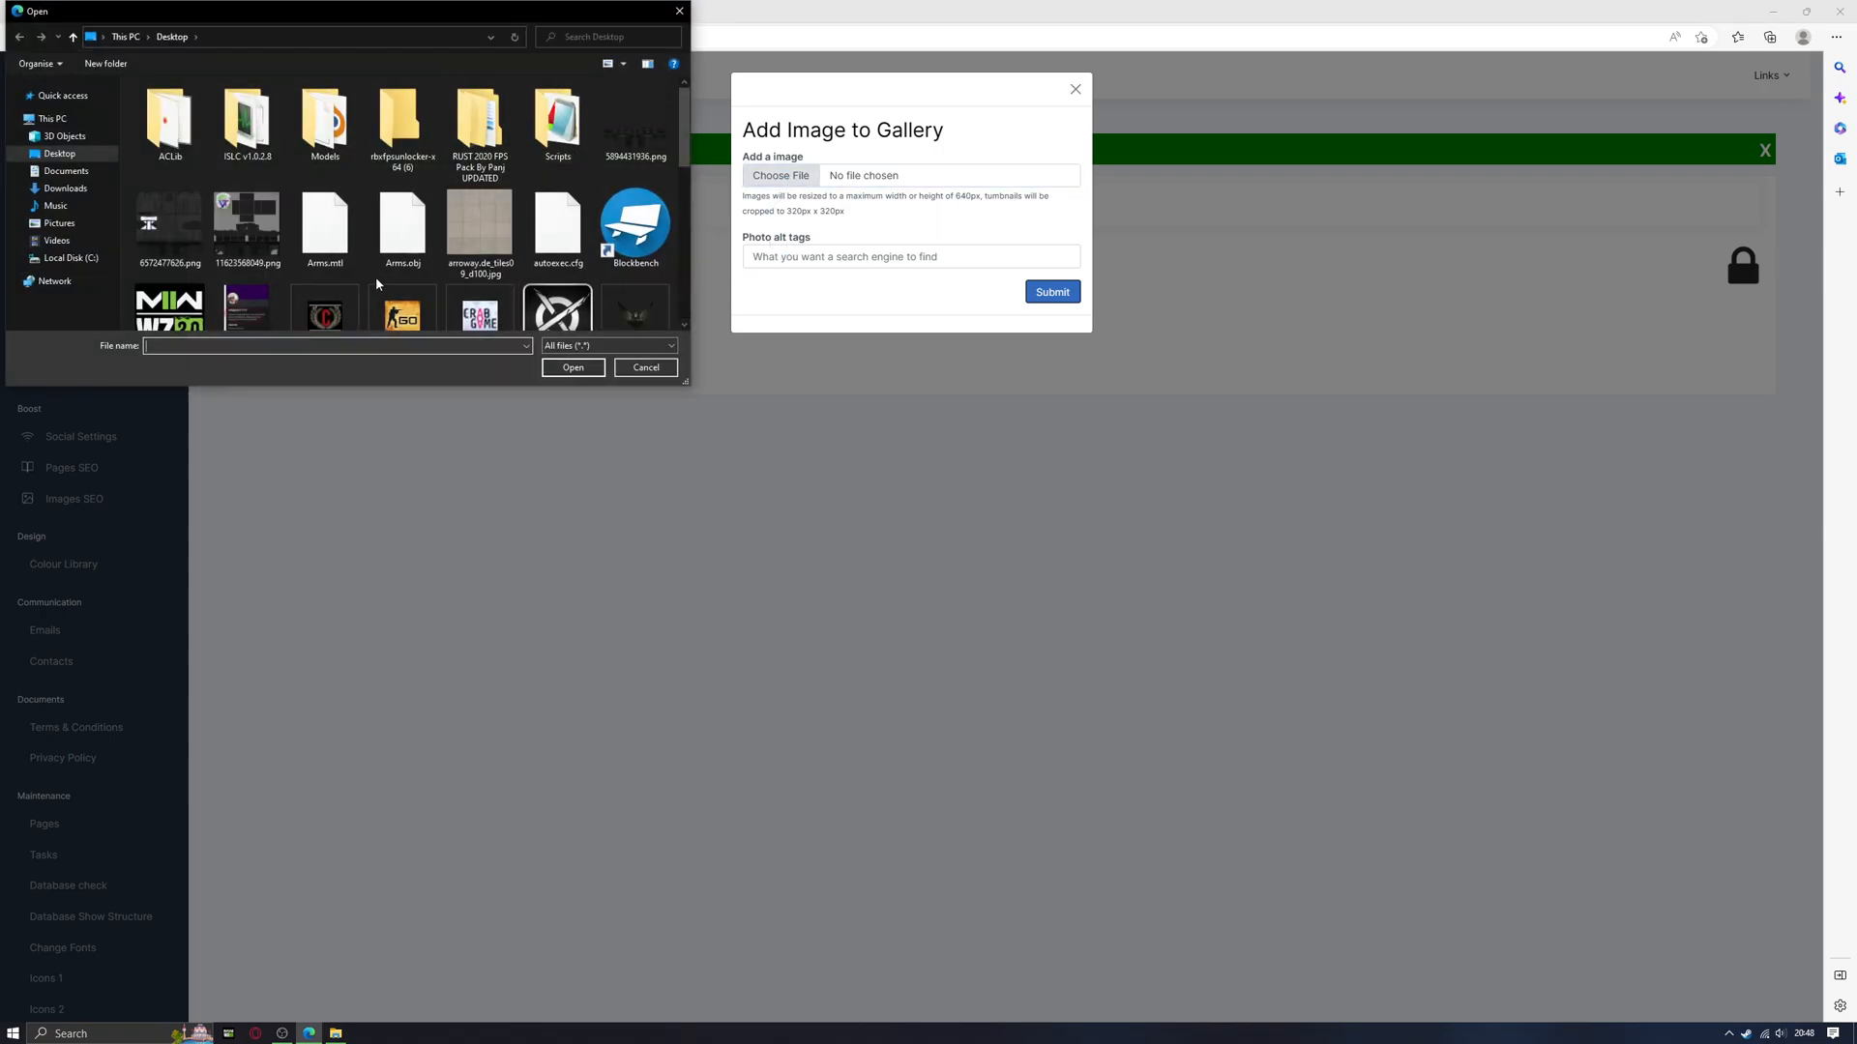
pyautogui.scroll(-1, 387, 284)
pyautogui.scroll(1, 396, 284)
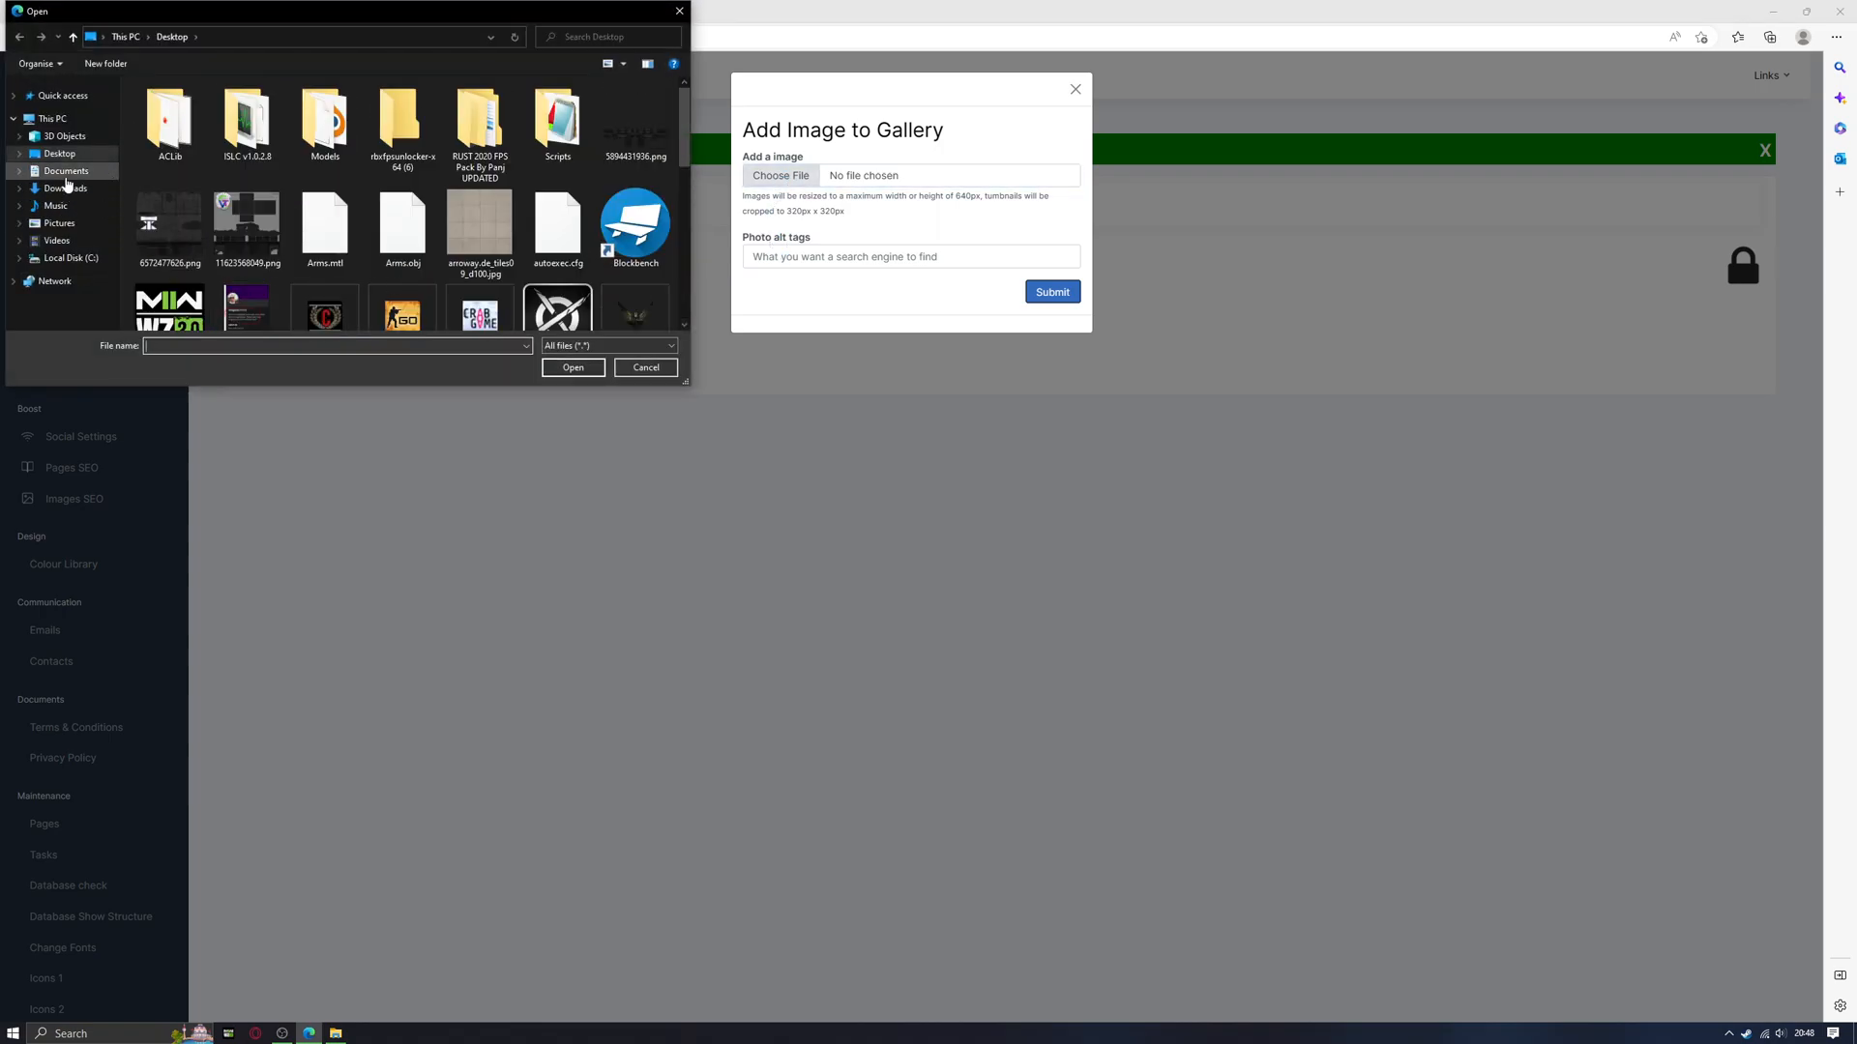
pyautogui.click(58, 224)
pyautogui.click(170, 215)
pyautogui.click(572, 367)
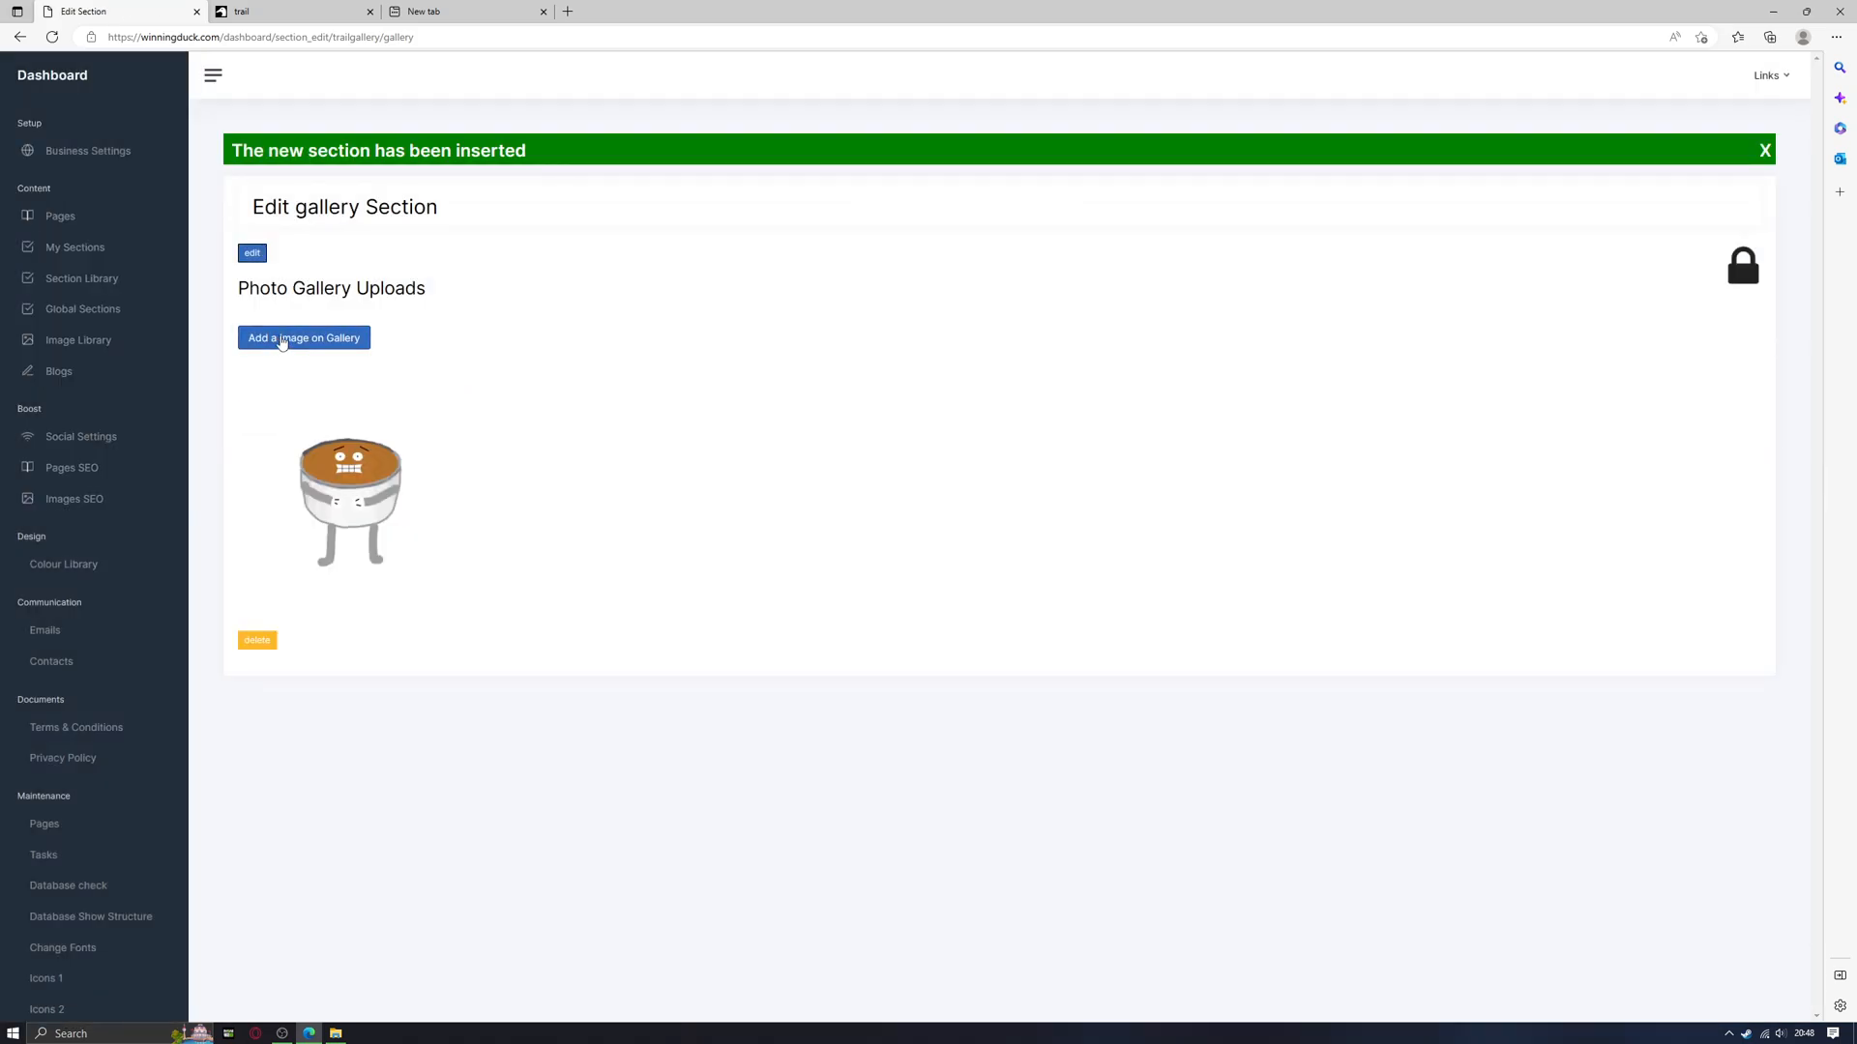
# - Upload Bacon Hair.png from the Saved Pictures folder to the trail gallery section
pyautogui.click(280, 339)
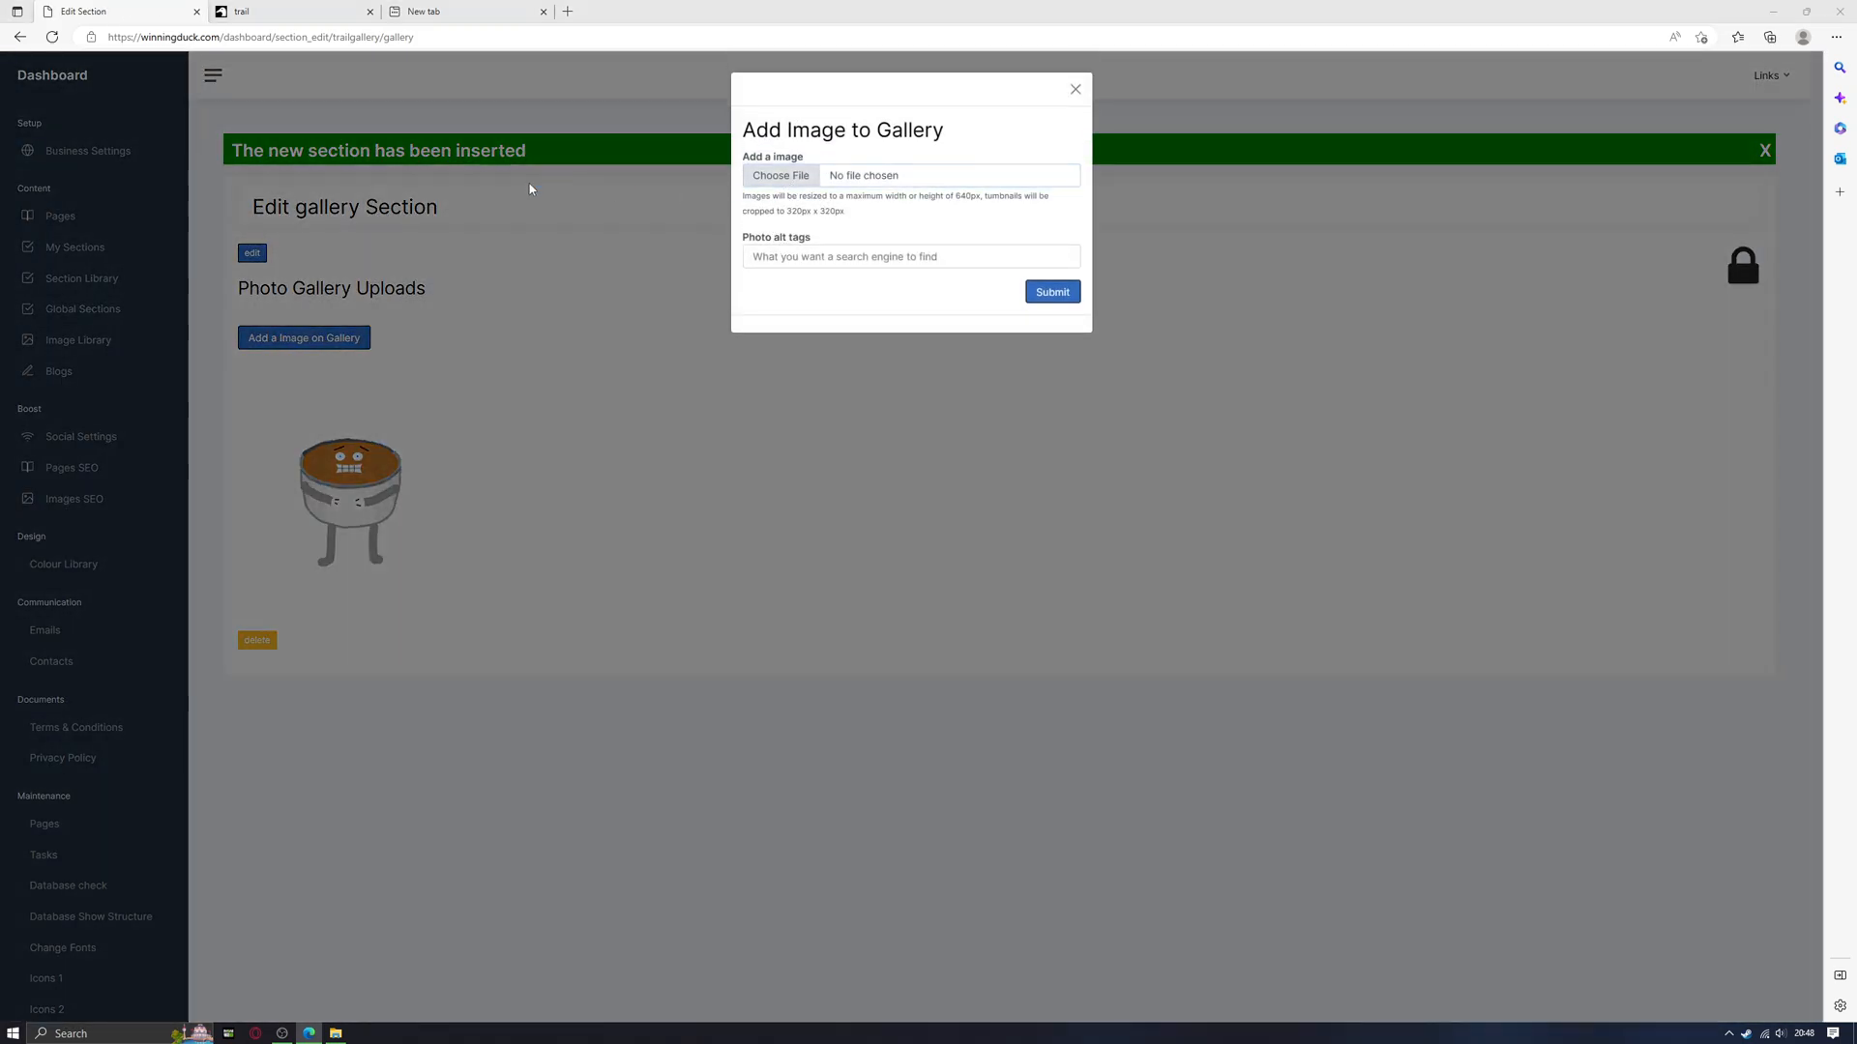
pyautogui.click(571, 126)
pyautogui.doubleClick(577, 126)
pyautogui.click(324, 116)
pyautogui.click(573, 367)
pyautogui.click(1053, 291)
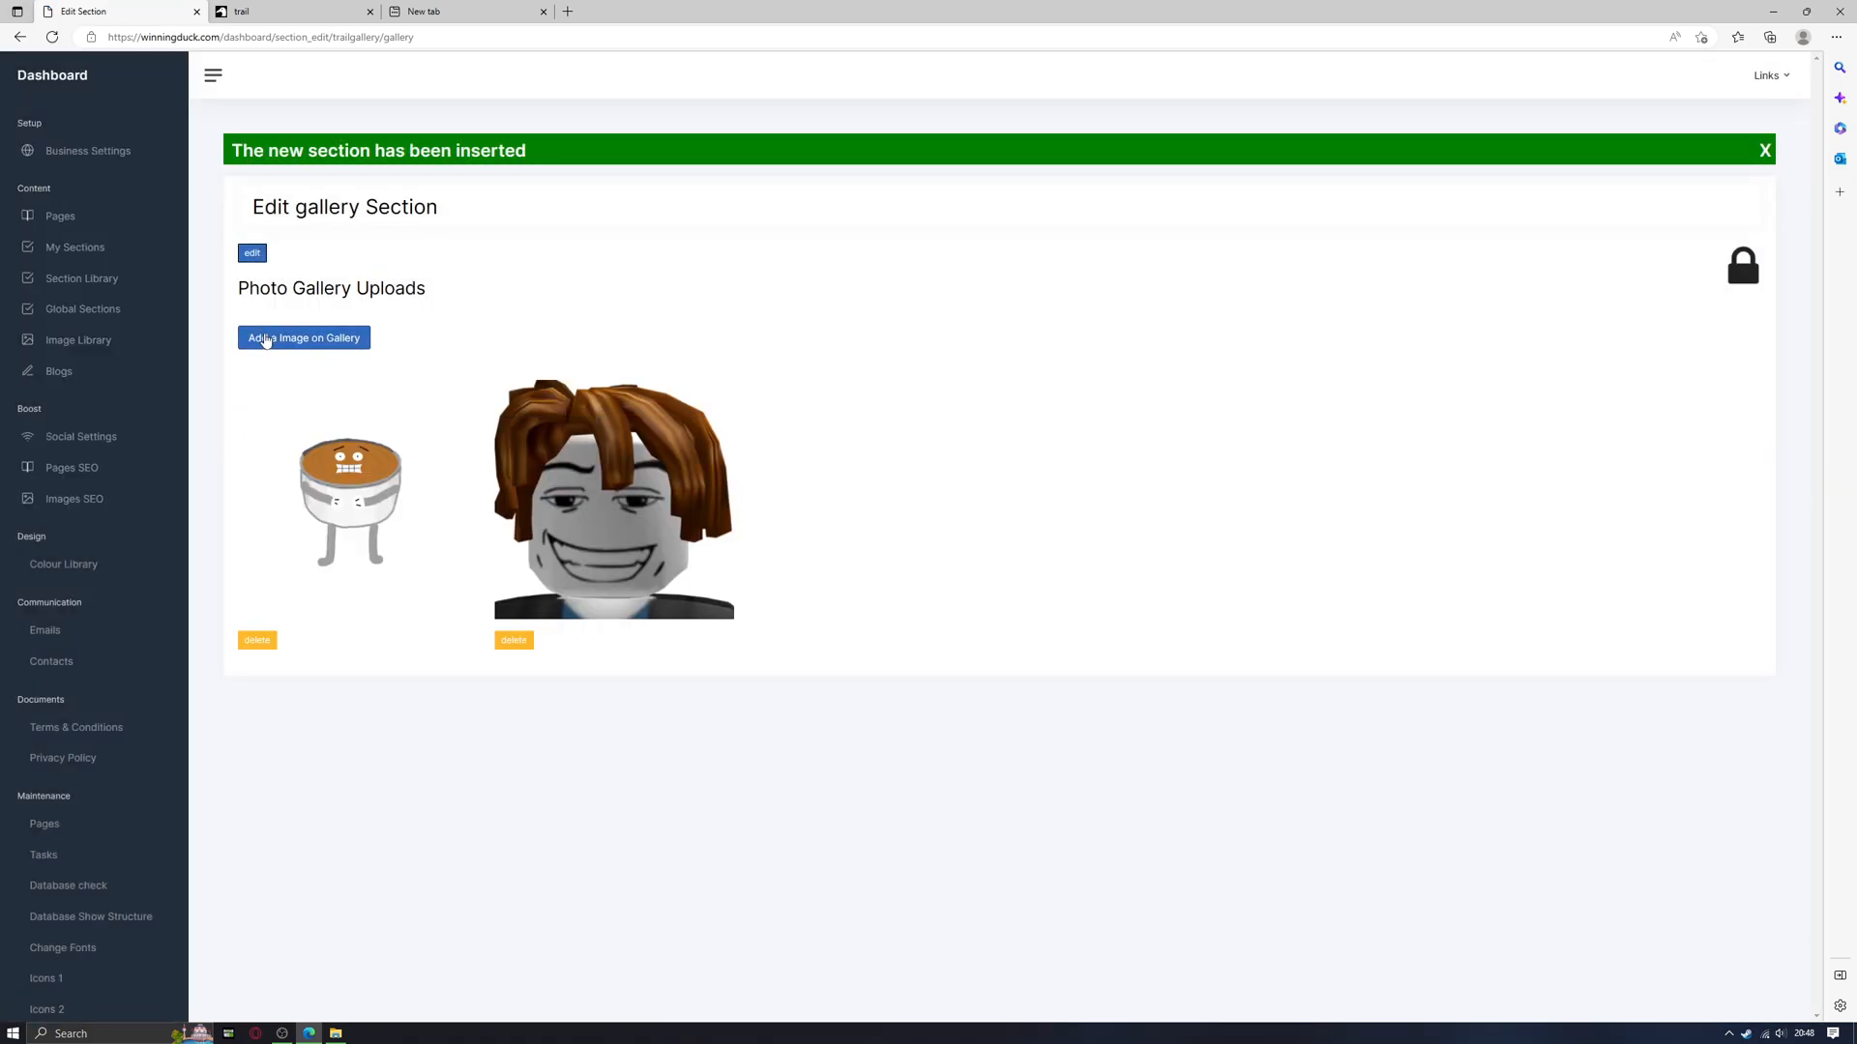
# - Add Sike.jpg from the Saved Pictures folder to the trail gallery section
pyautogui.click(266, 338)
pyautogui.click(776, 179)
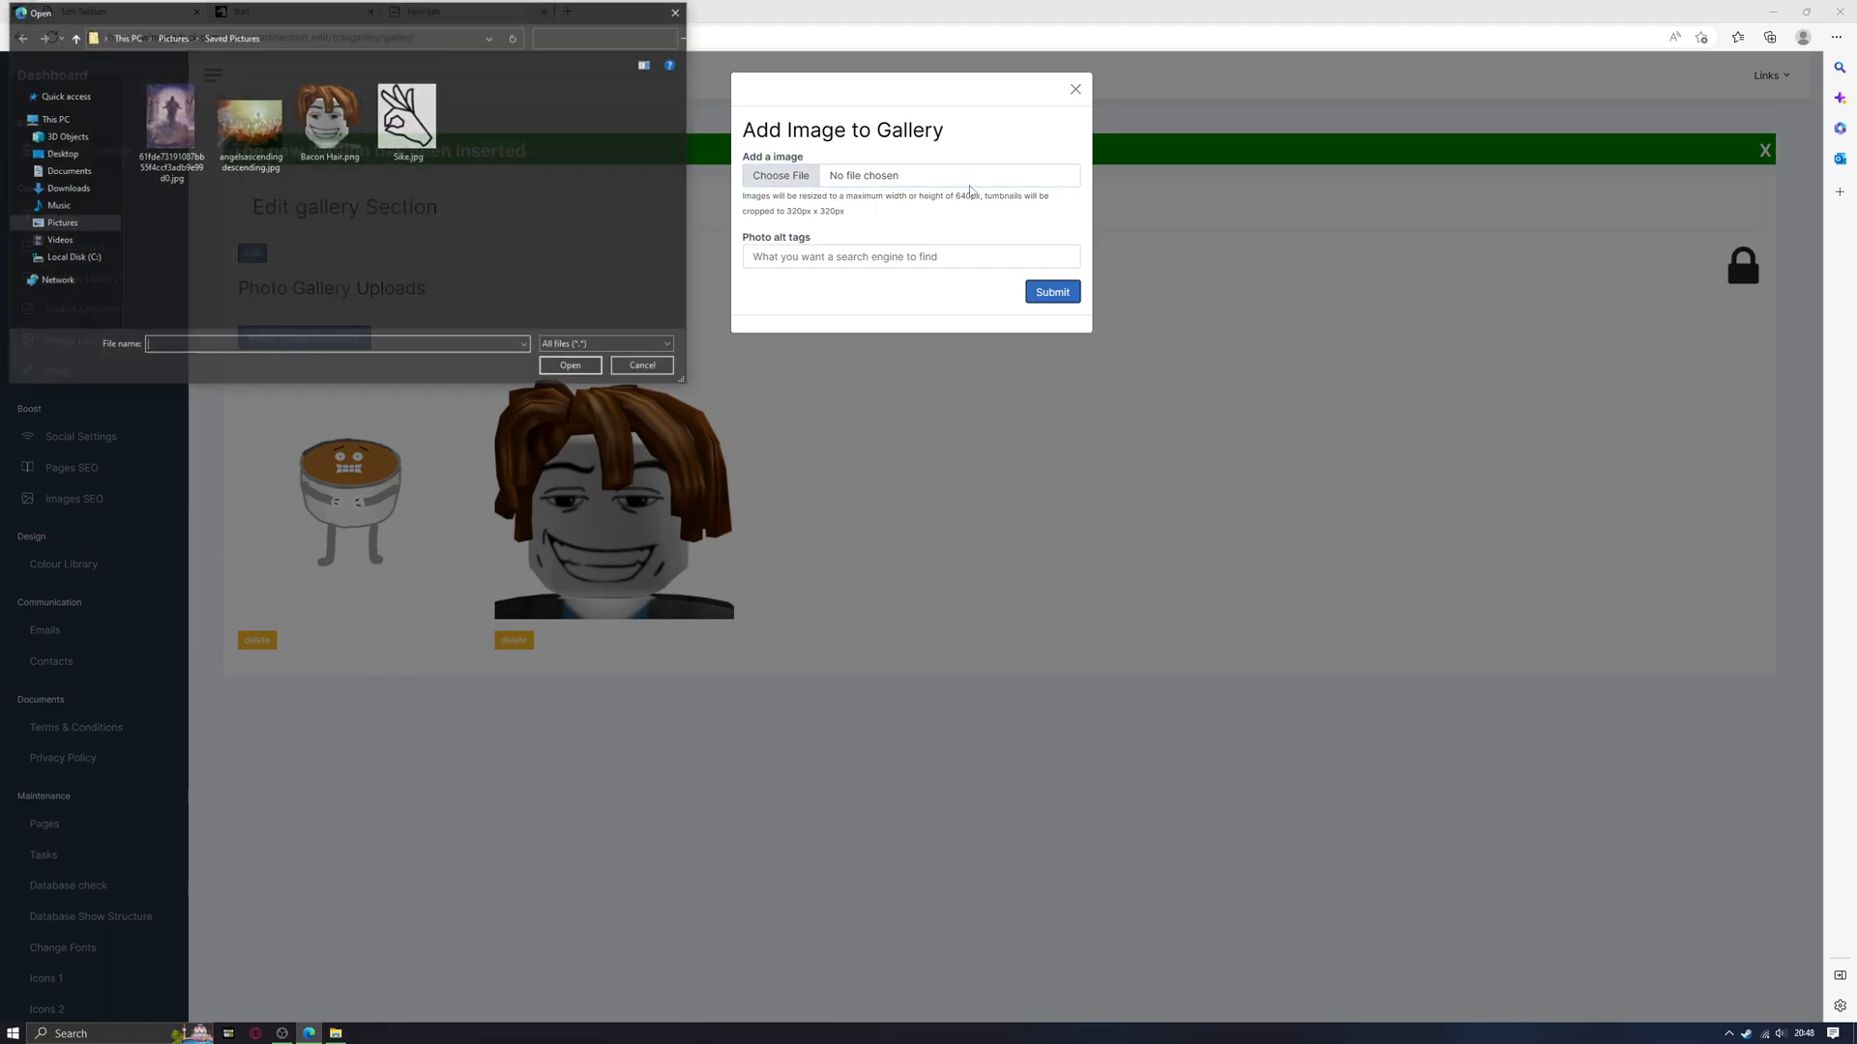
pyautogui.click(420, 135)
pyautogui.click(573, 368)
pyautogui.click(1052, 291)
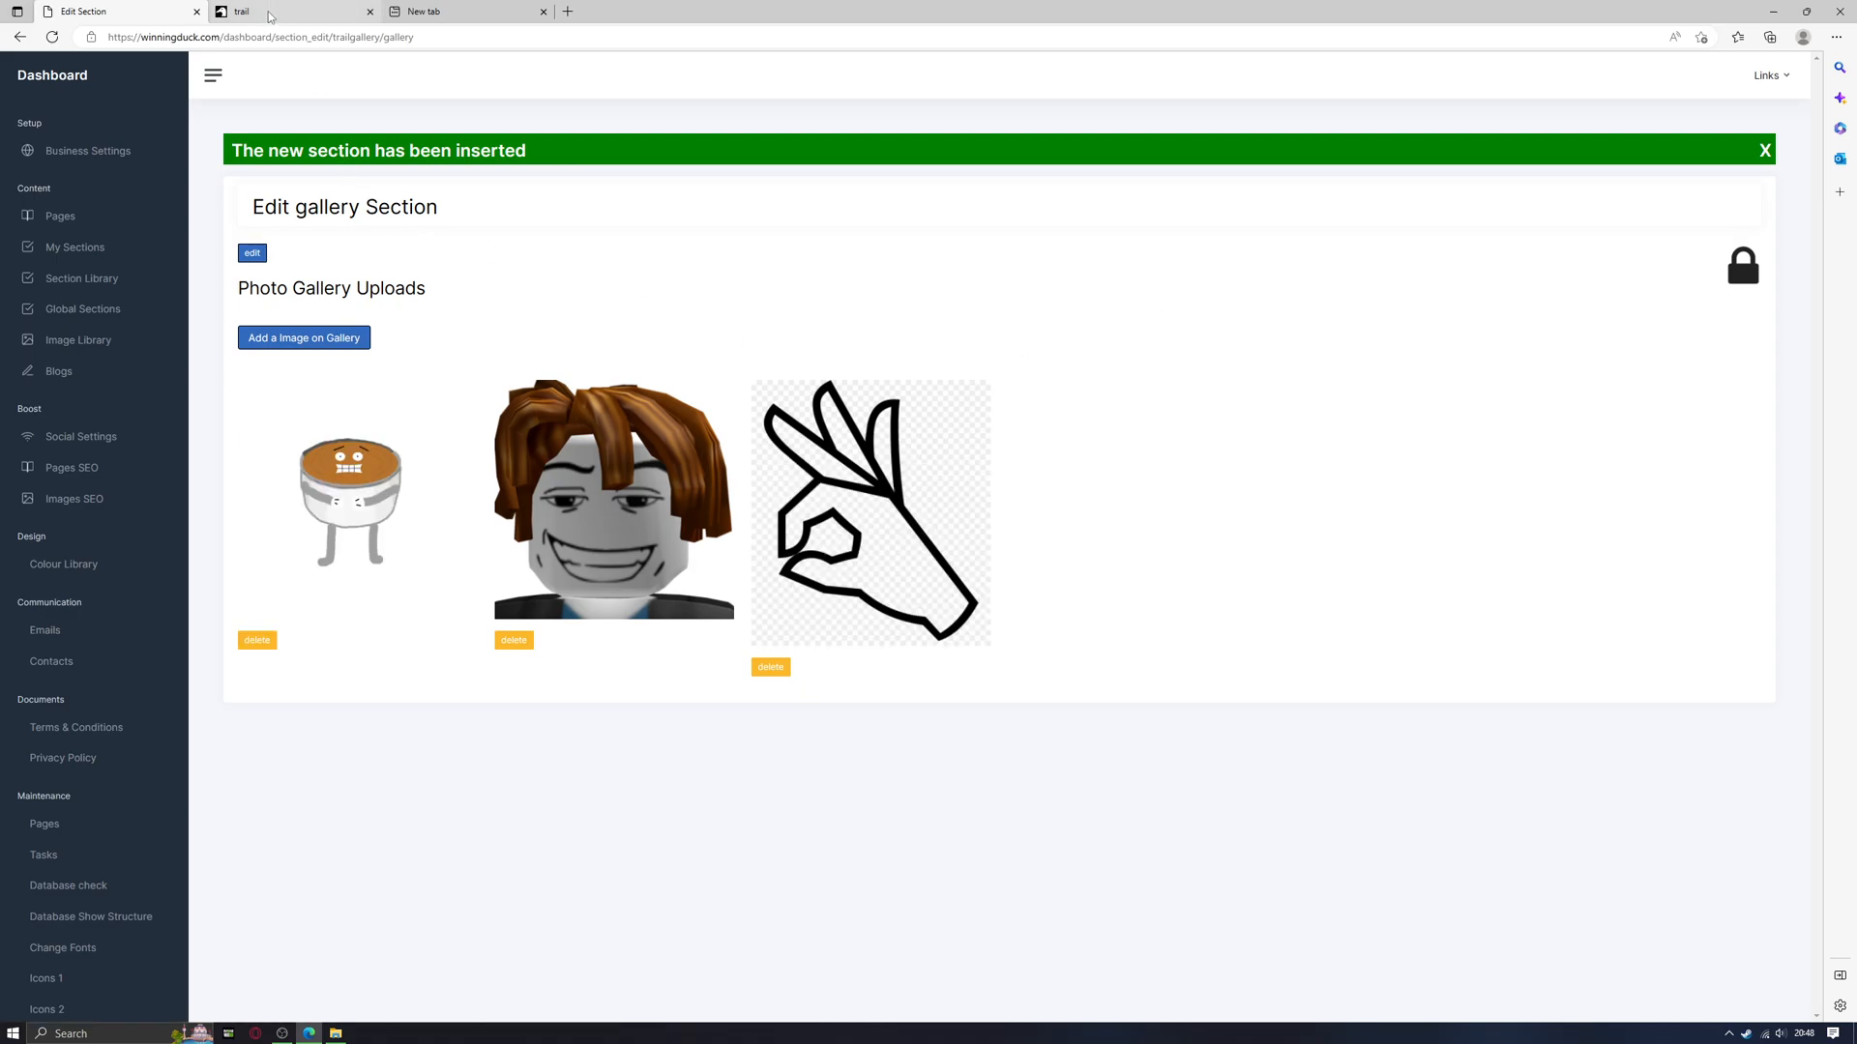
# - Add the created trail gallery 1 section to the trail page and save the order with it above the About us trail section
pyautogui.click(58, 217)
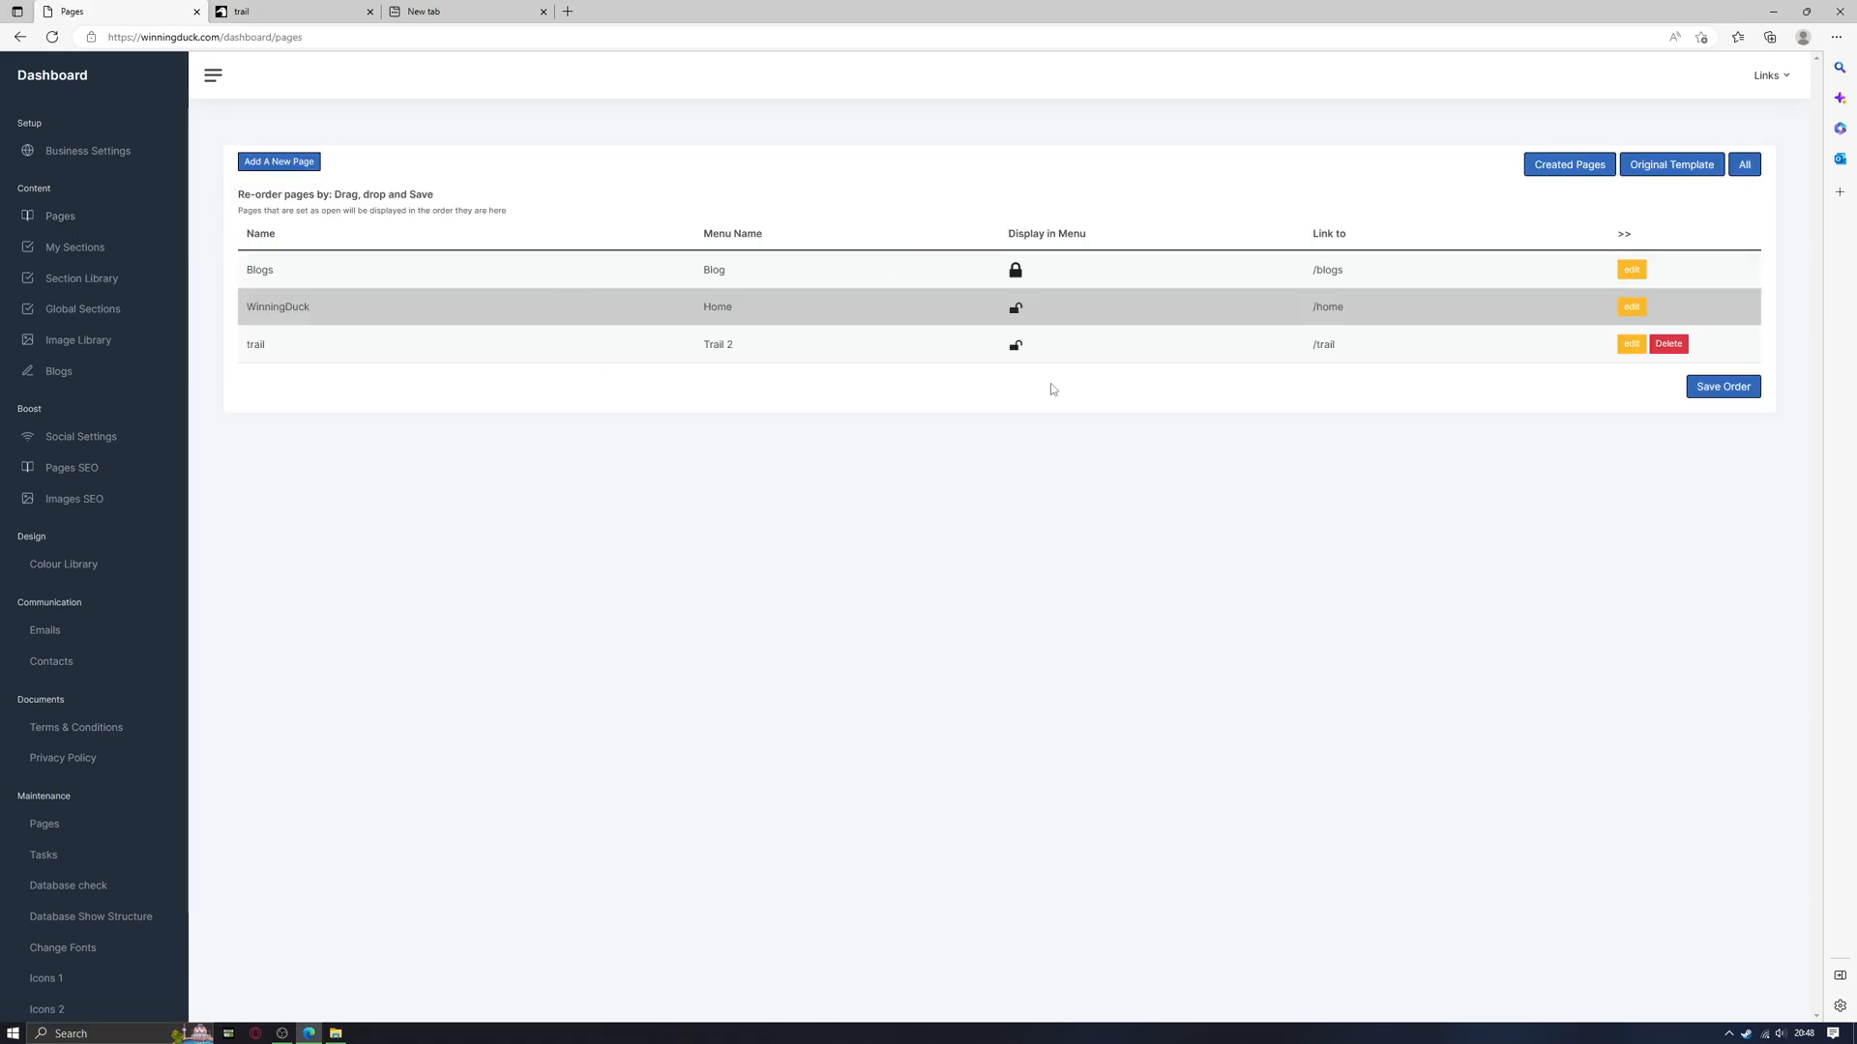
pyautogui.click(1632, 346)
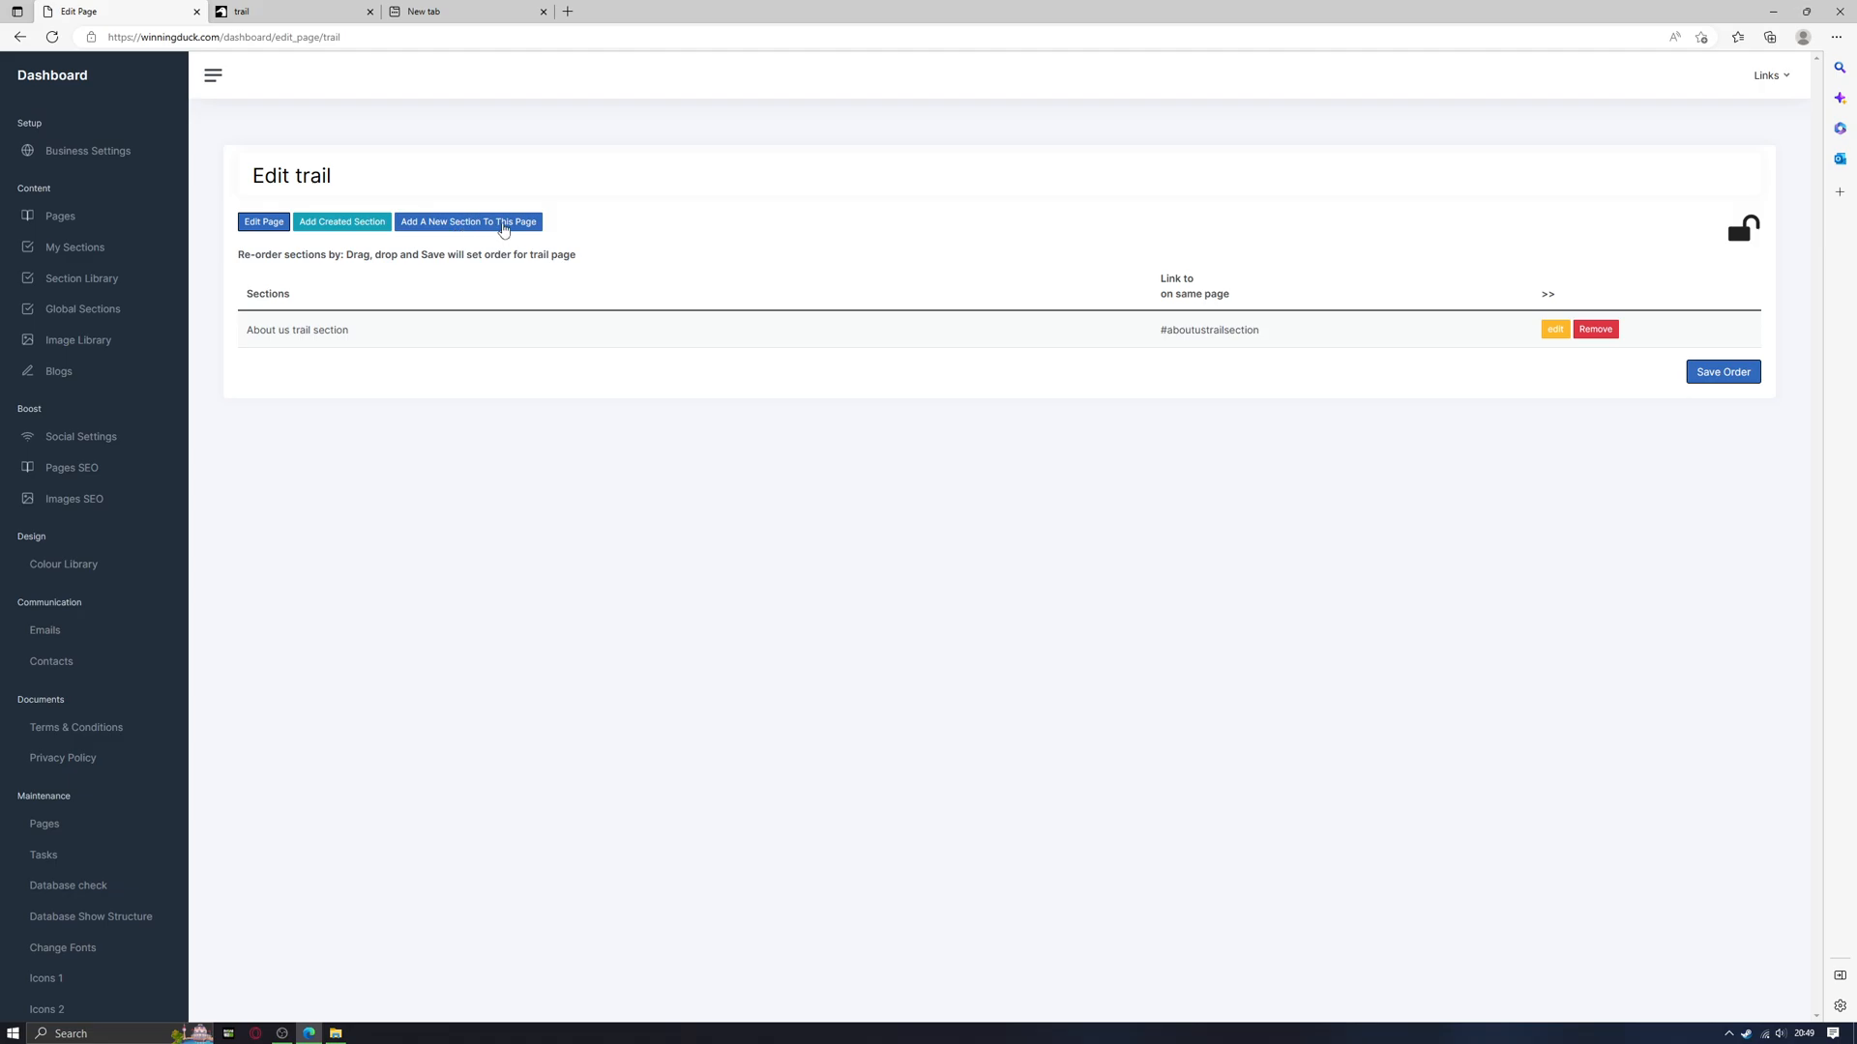
pyautogui.click(333, 227)
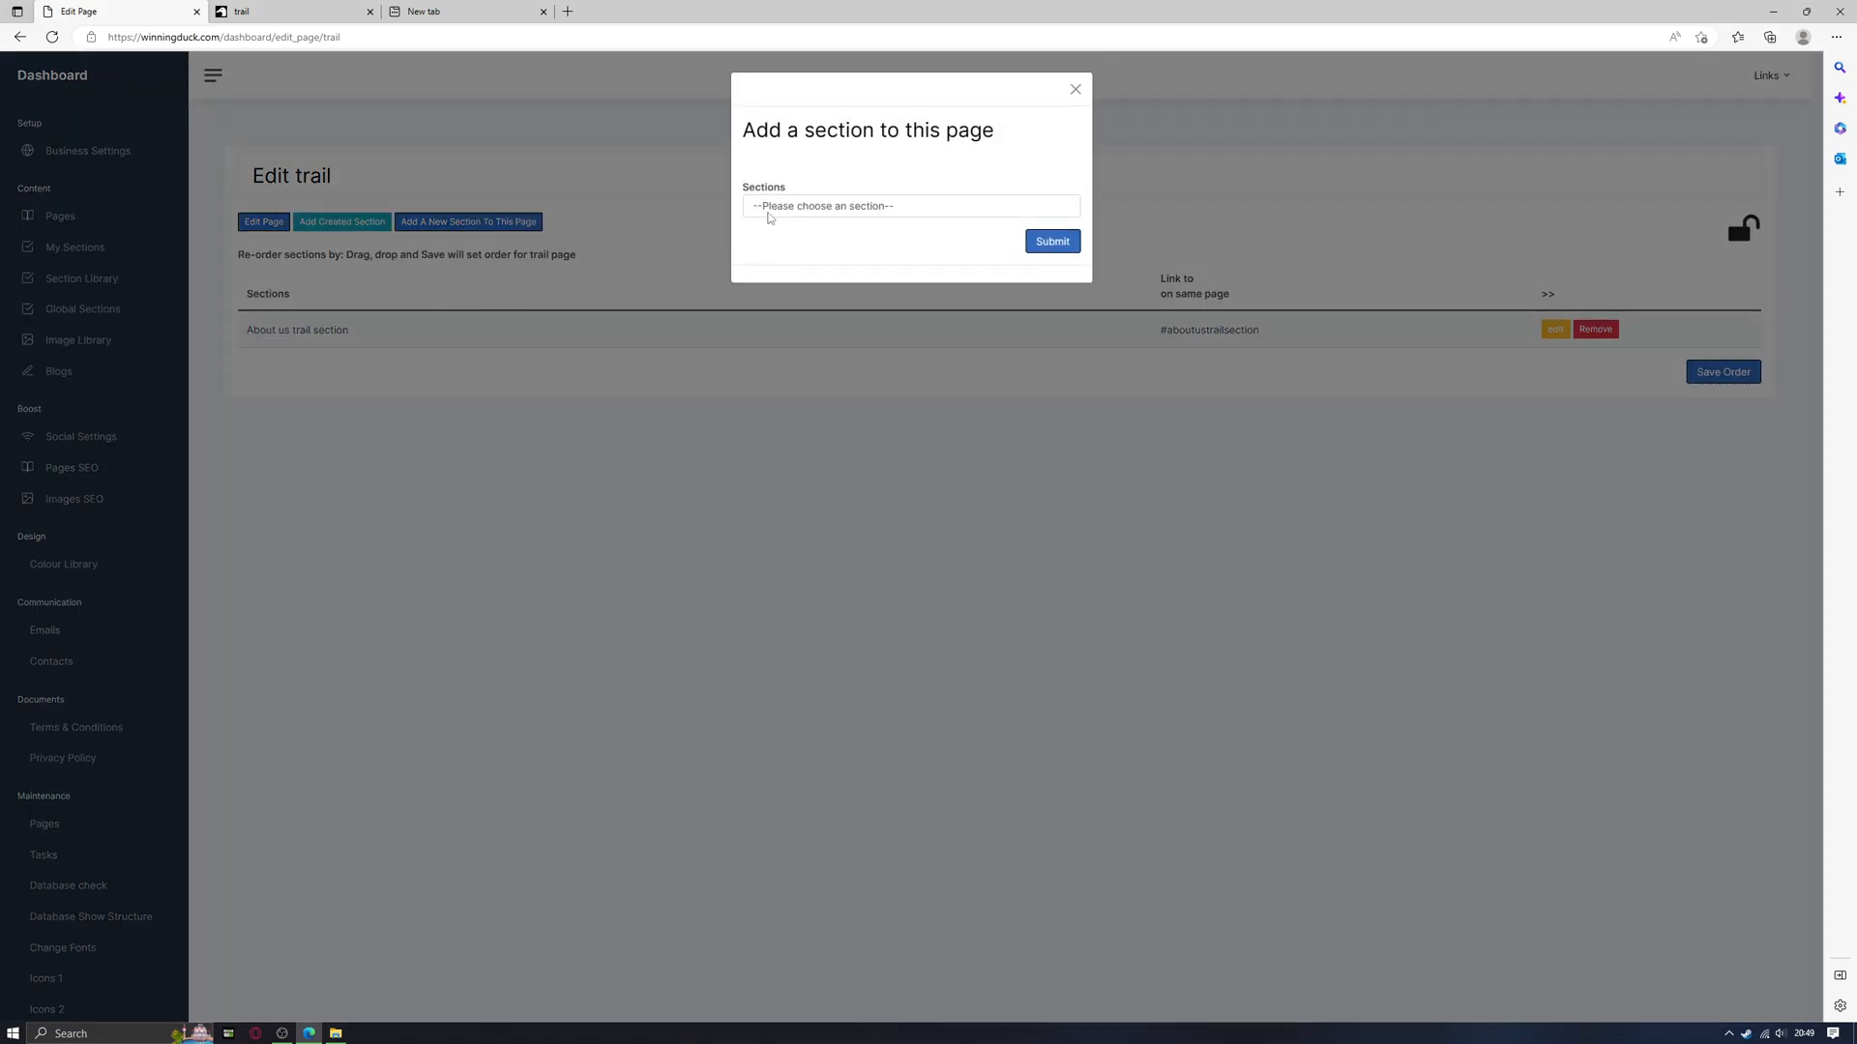
pyautogui.click(770, 211)
pyautogui.click(769, 268)
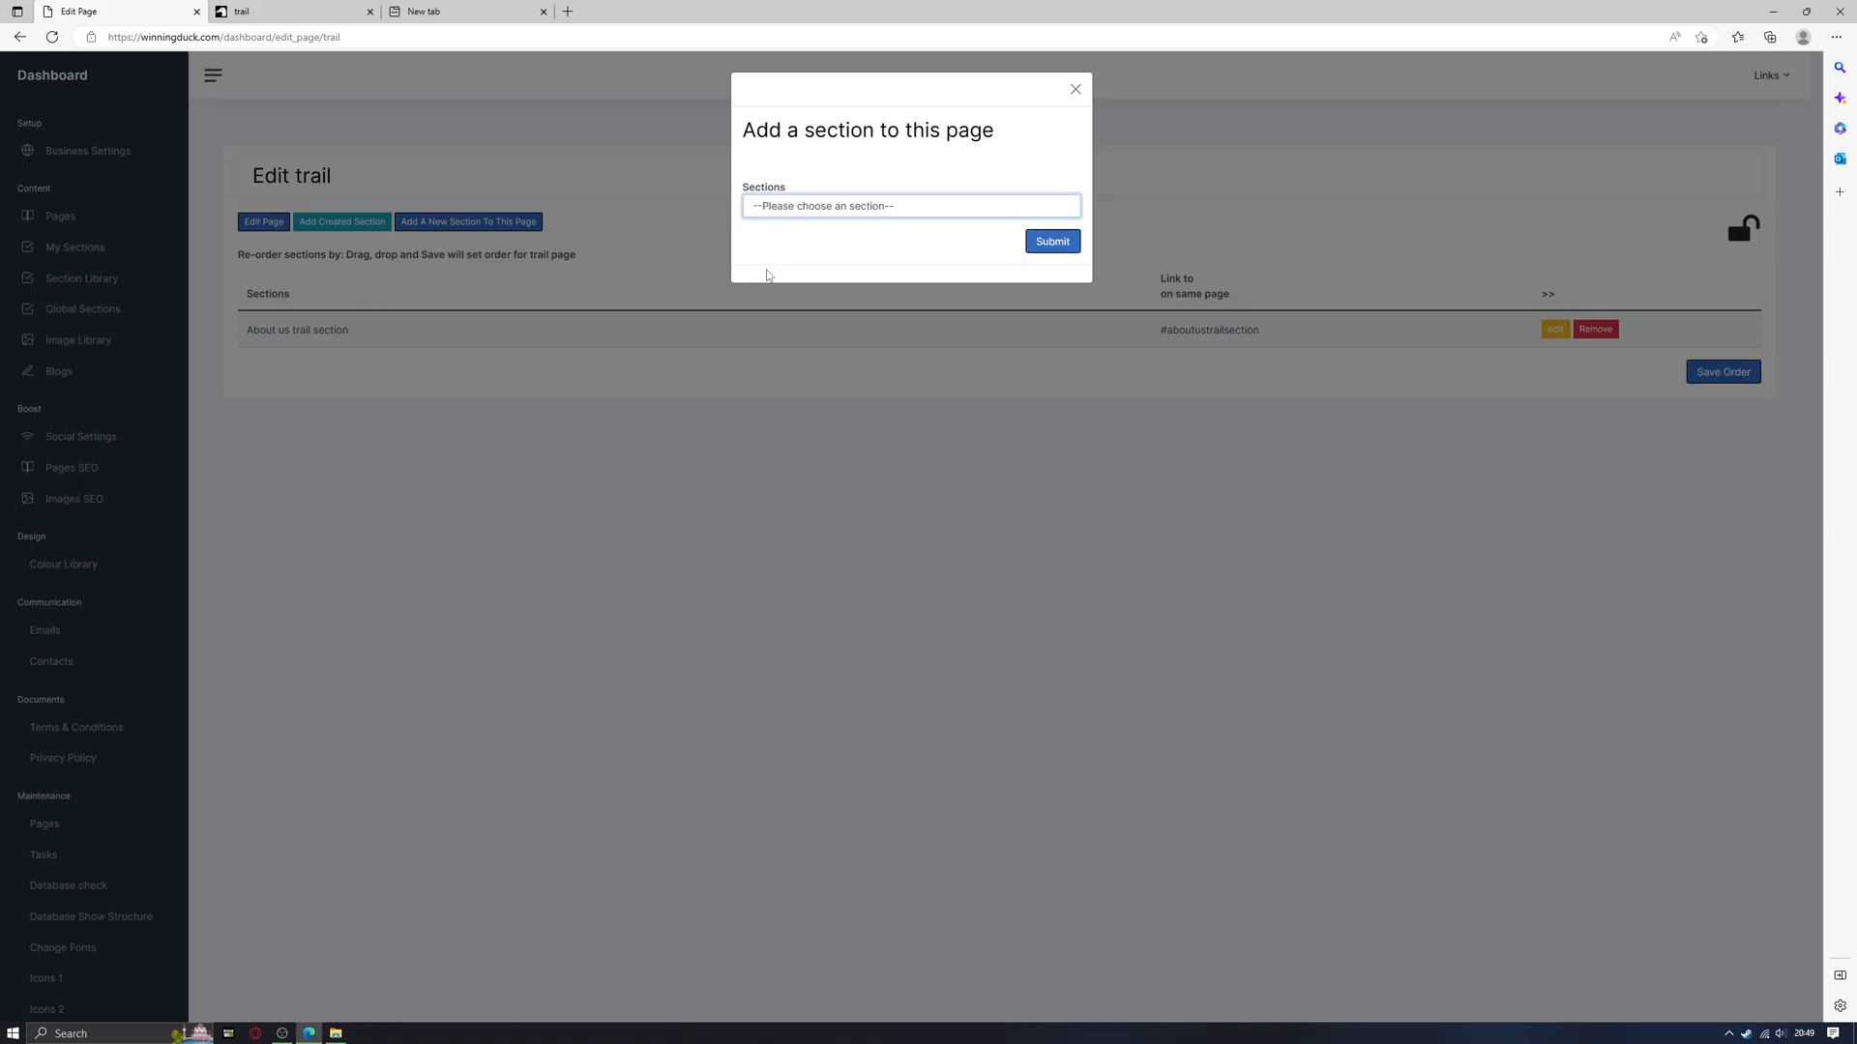
pyautogui.click(1049, 238)
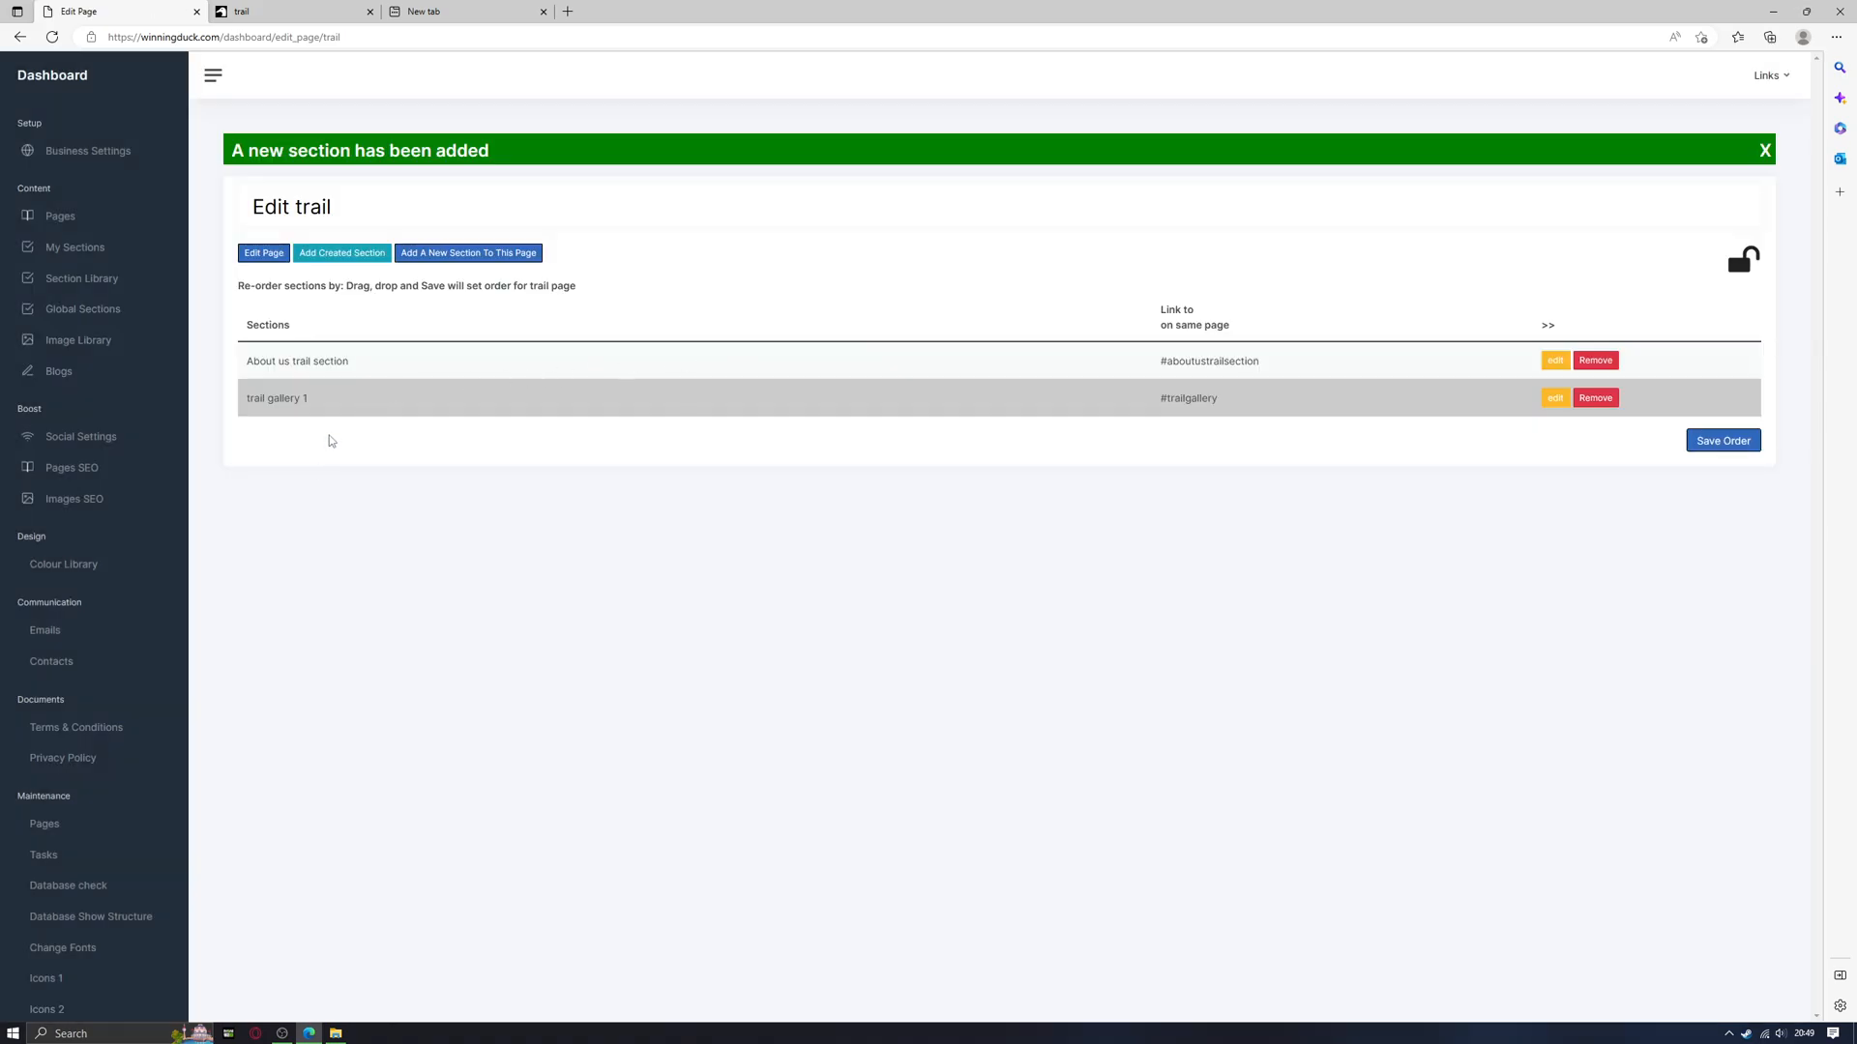
pyautogui.moveTo(295, 400); pyautogui.dragTo(301, 365)
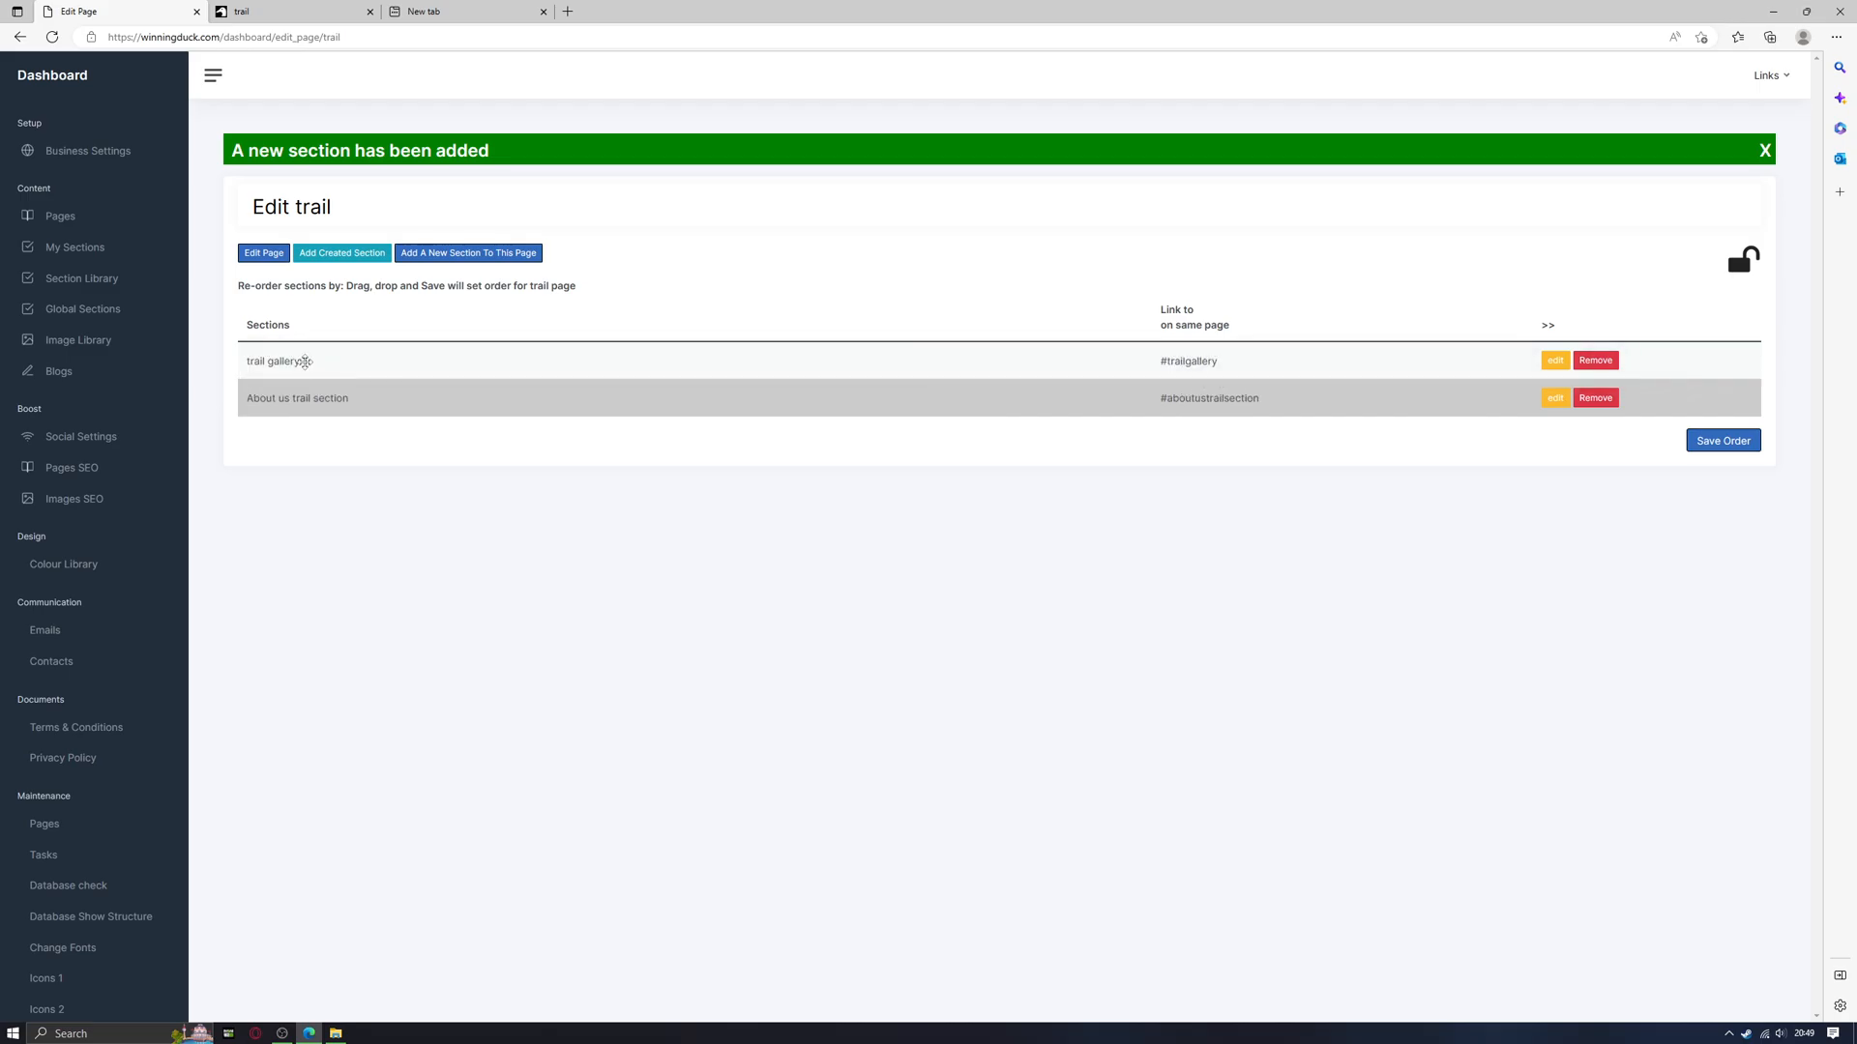
pyautogui.click(1717, 441)
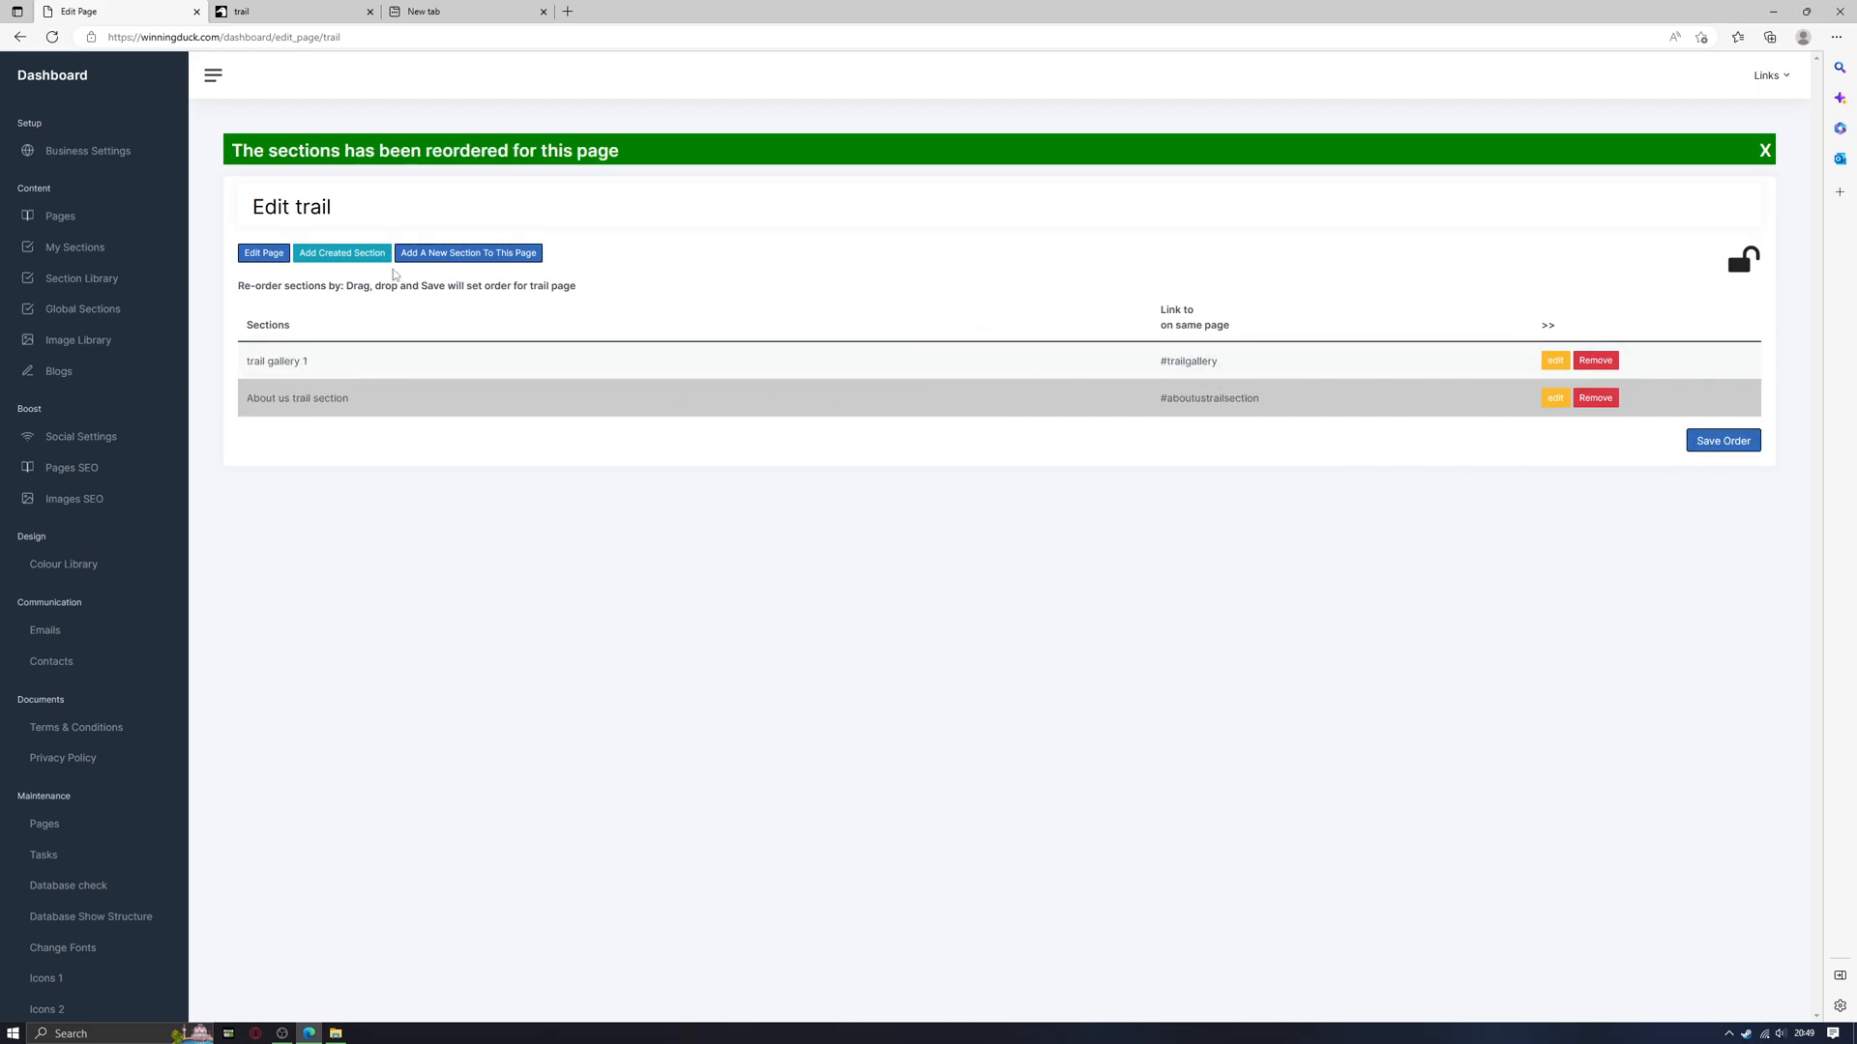
# - Reload the live trail page and browse the gallery images in the enlarged viewer
pyautogui.click(280, 13)
pyautogui.click(53, 36)
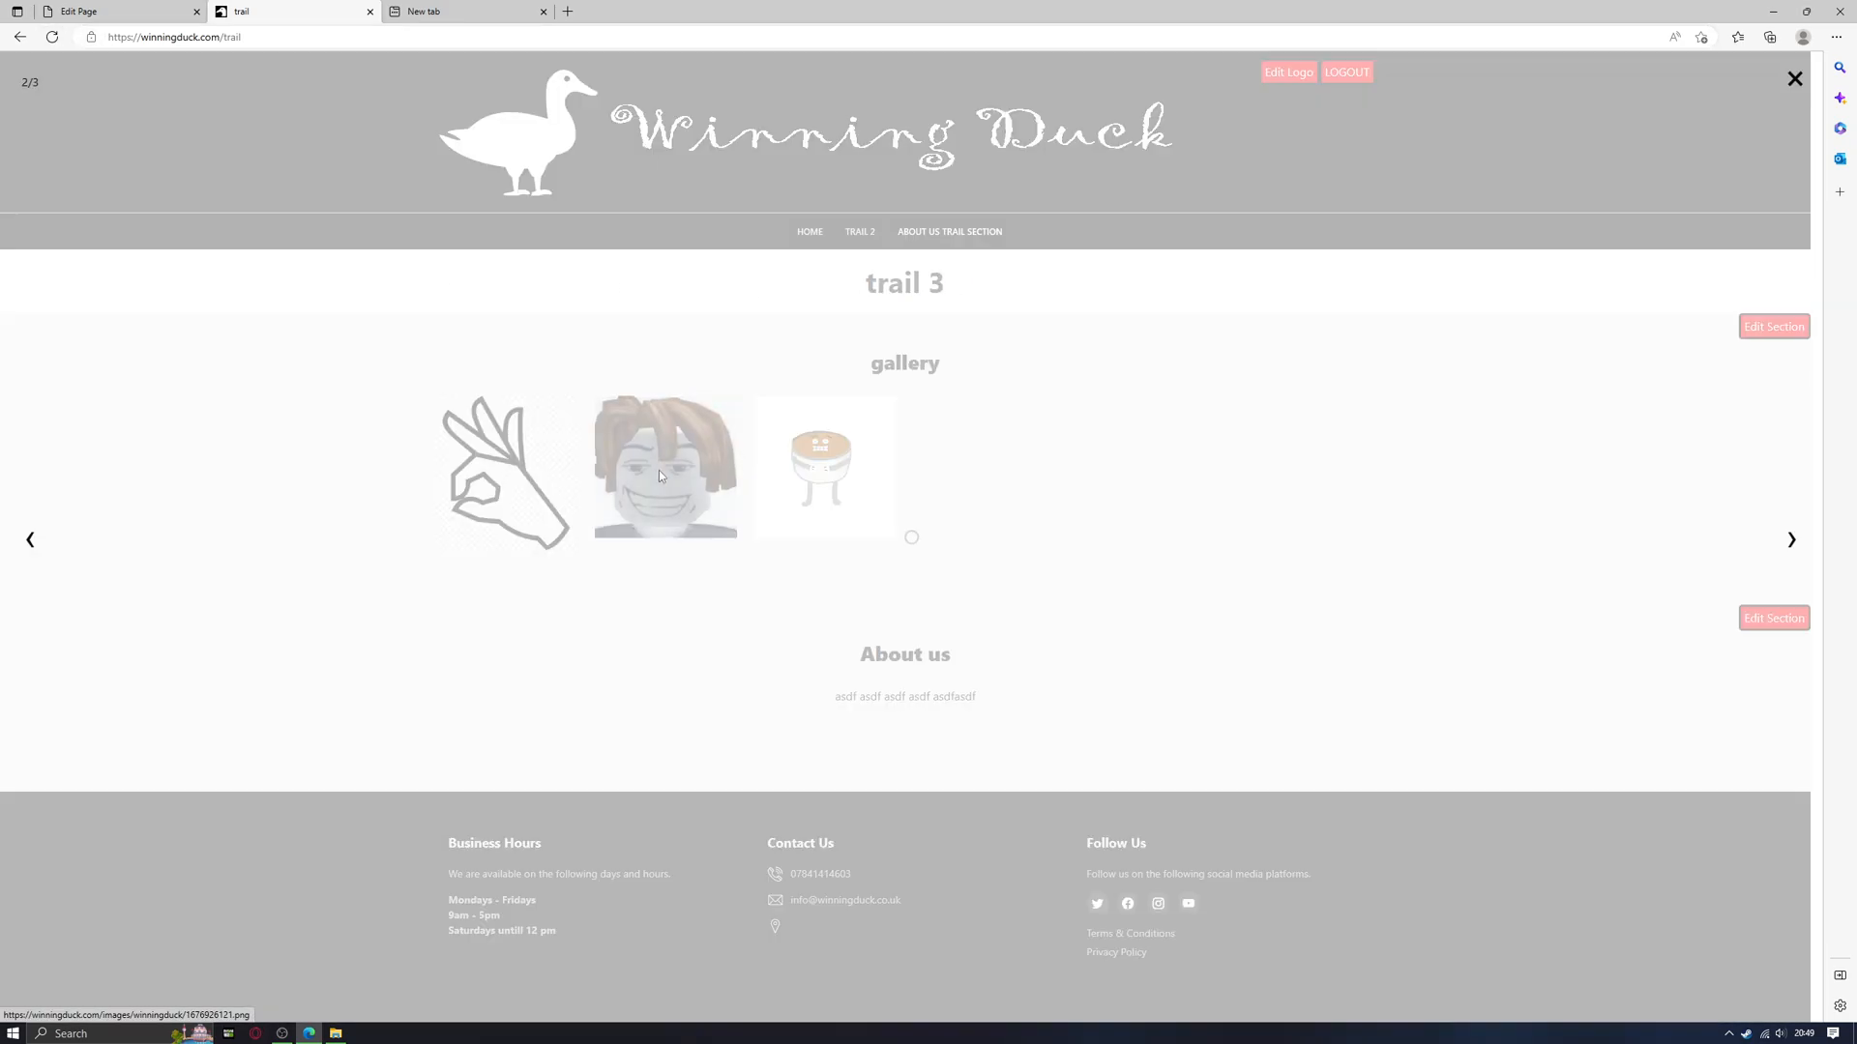
pyautogui.click(659, 470)
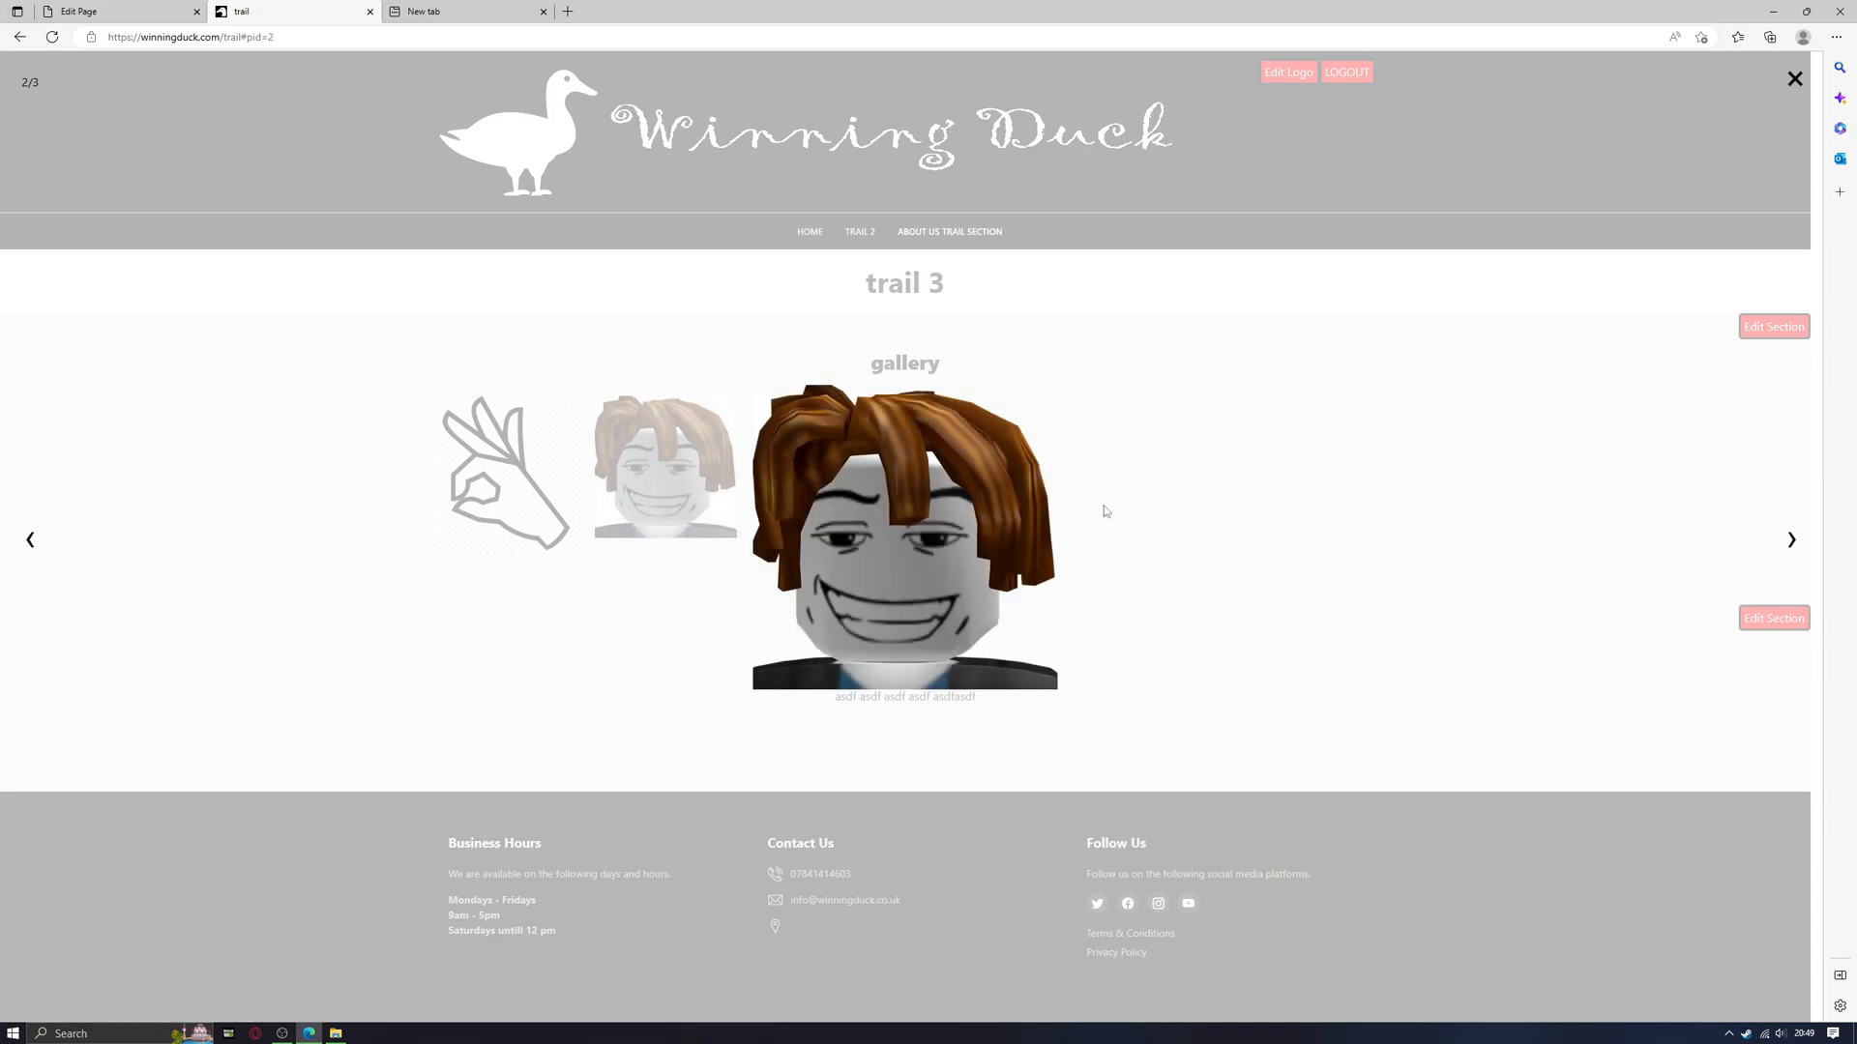
pyautogui.click(1788, 544)
pyautogui.click(1791, 546)
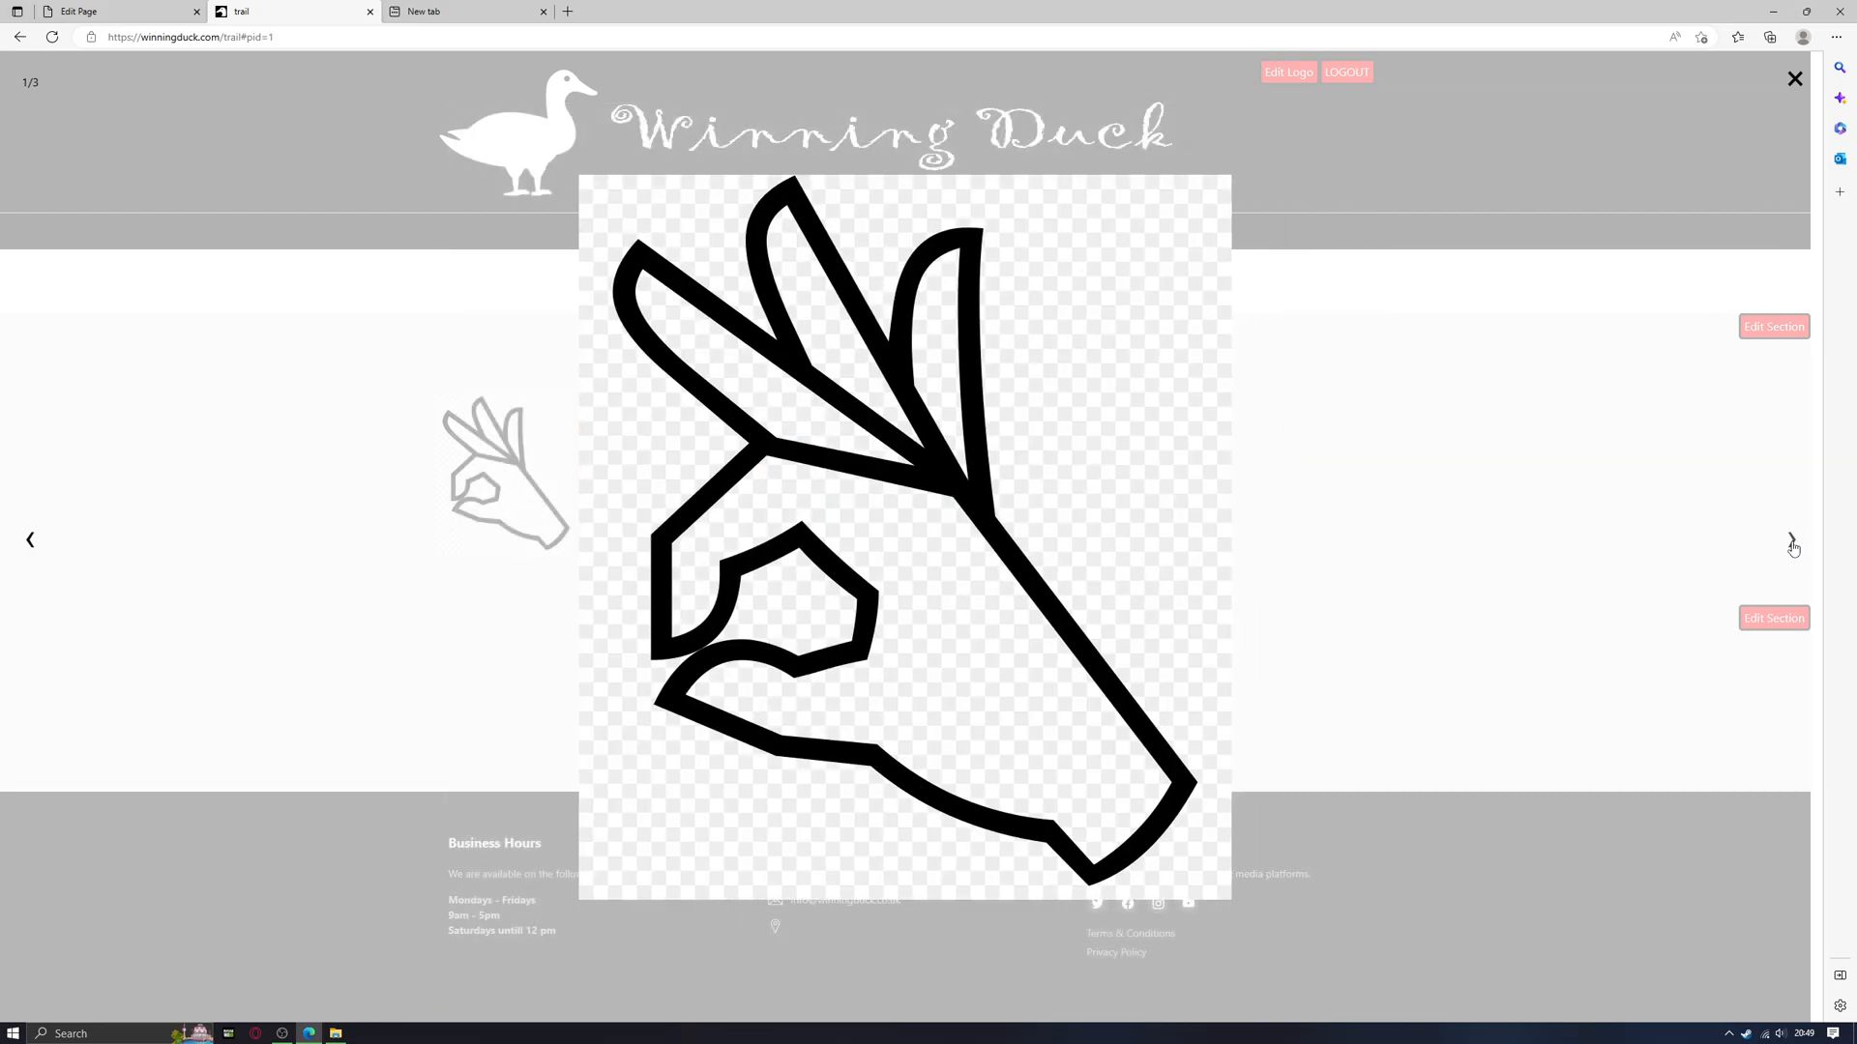
pyautogui.click(1791, 547)
pyautogui.click(1369, 526)
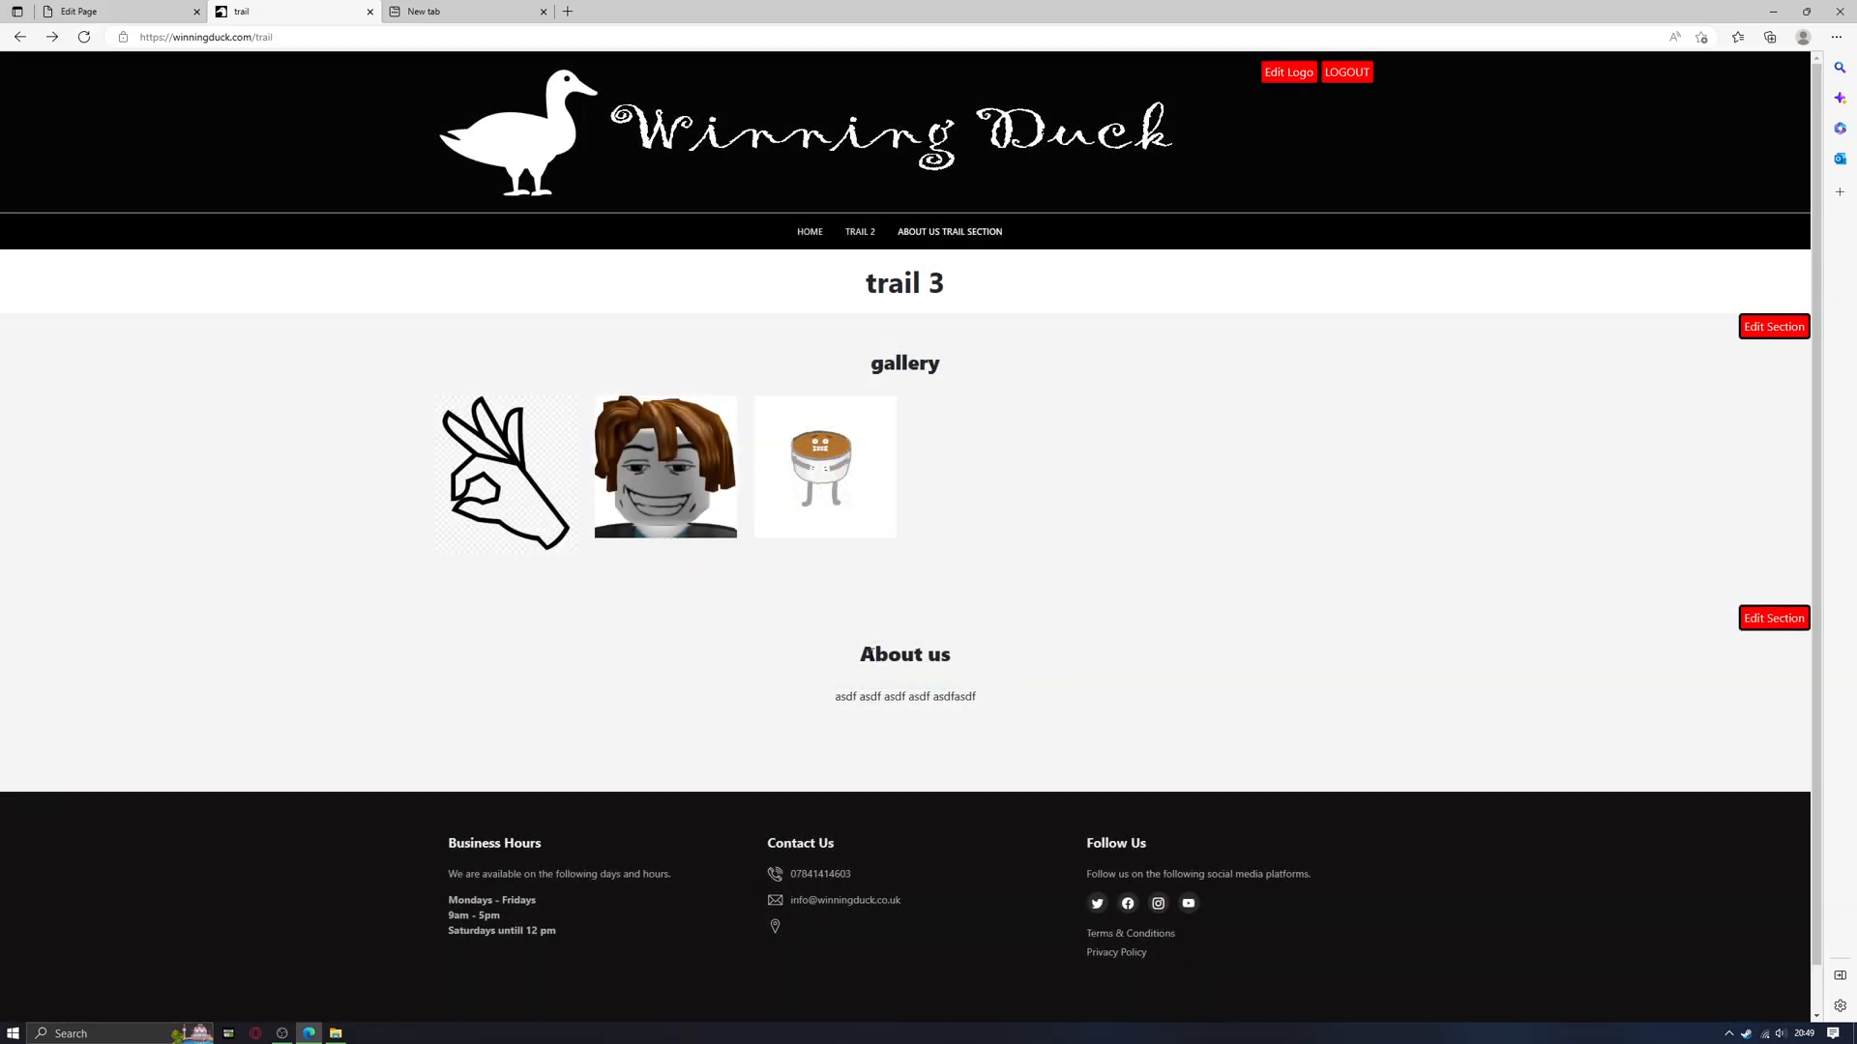
# - Return to the dashboard and review the Section Library and Global Sections lists
pyautogui.click(104, 21)
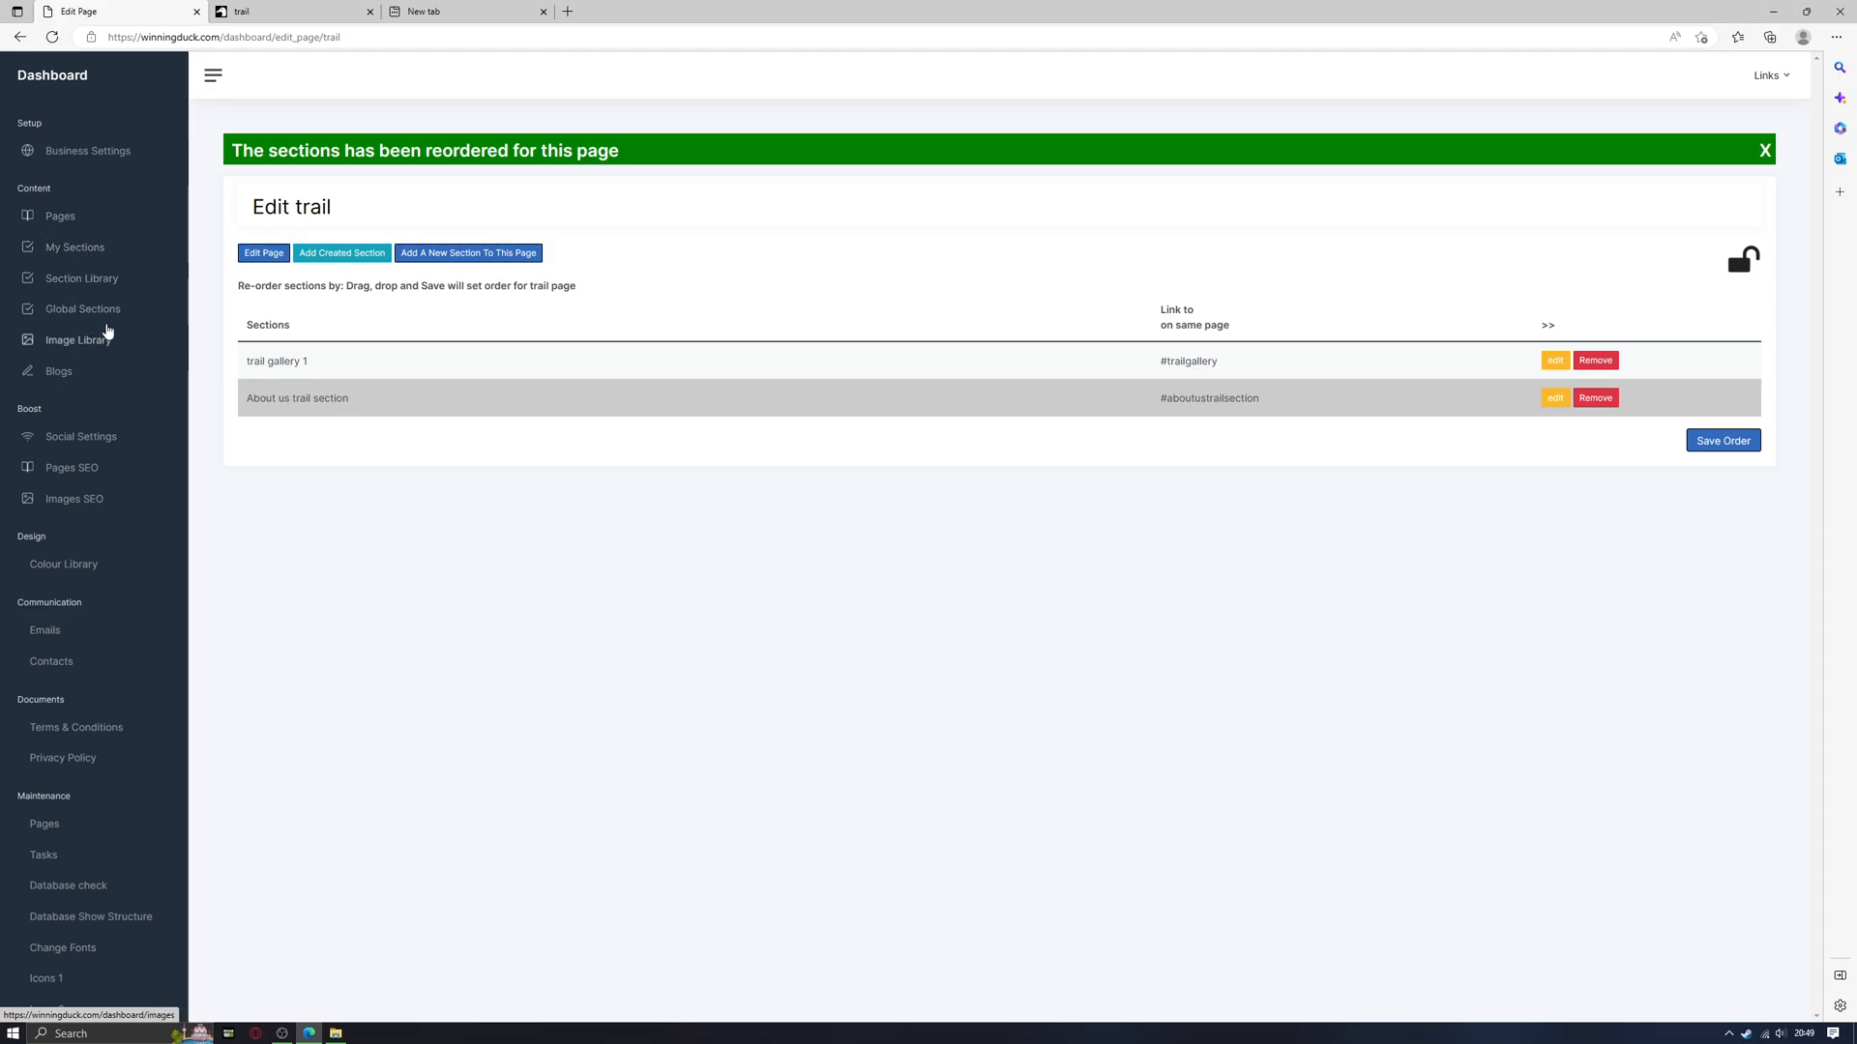
pyautogui.click(74, 281)
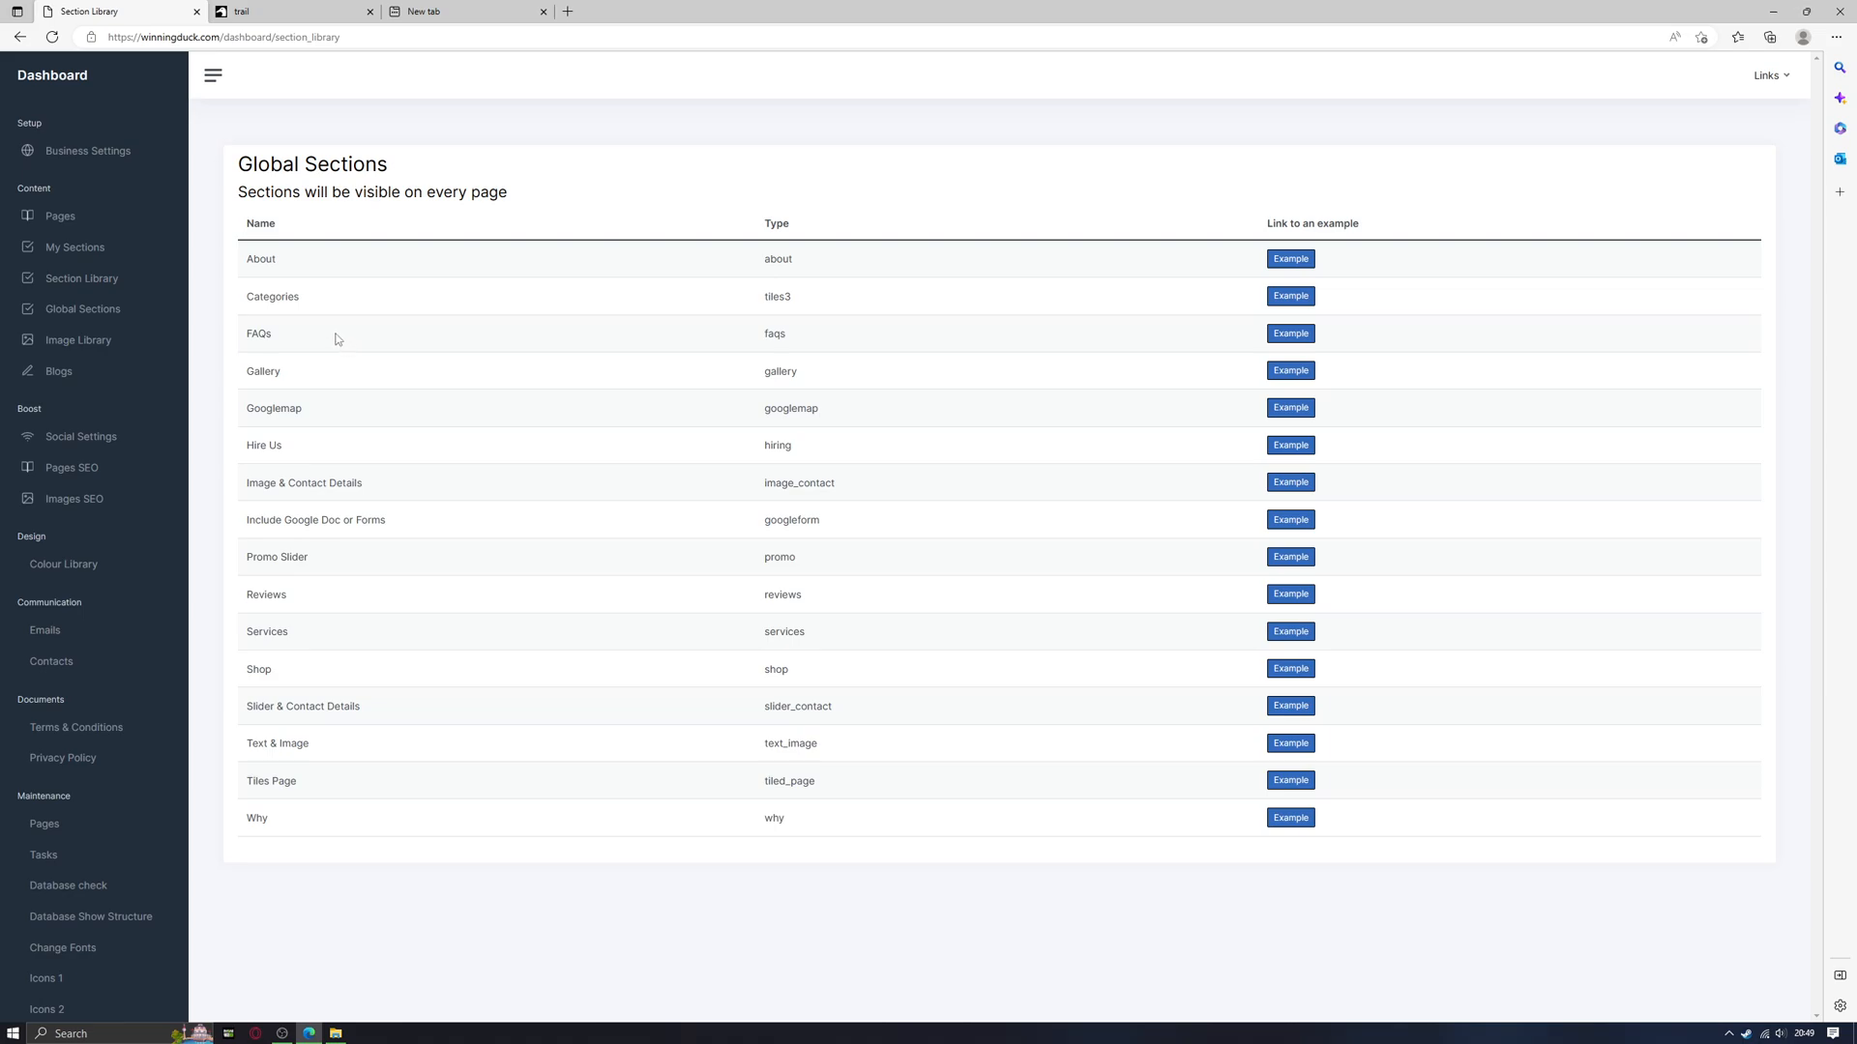
pyautogui.click(77, 311)
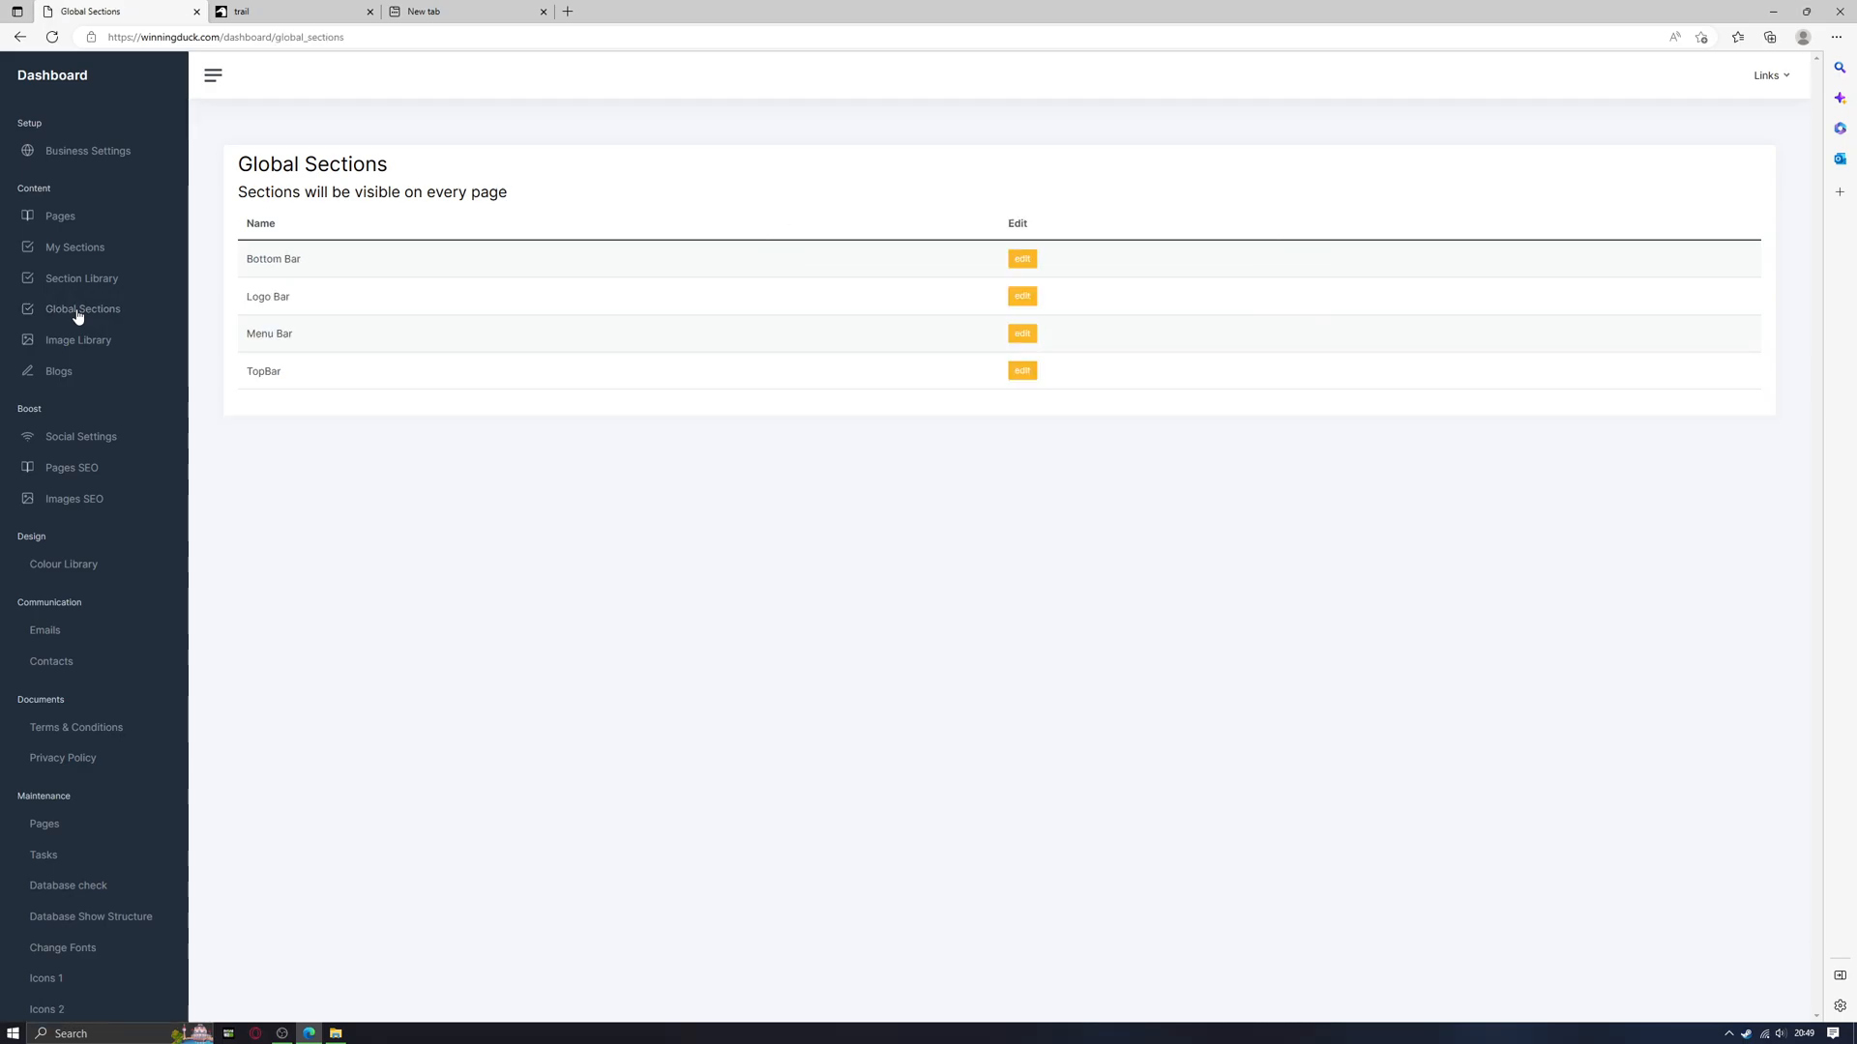
# - Delete Sike.jpg from the Image Library and confirm its removal from all pages
pyautogui.click(85, 344)
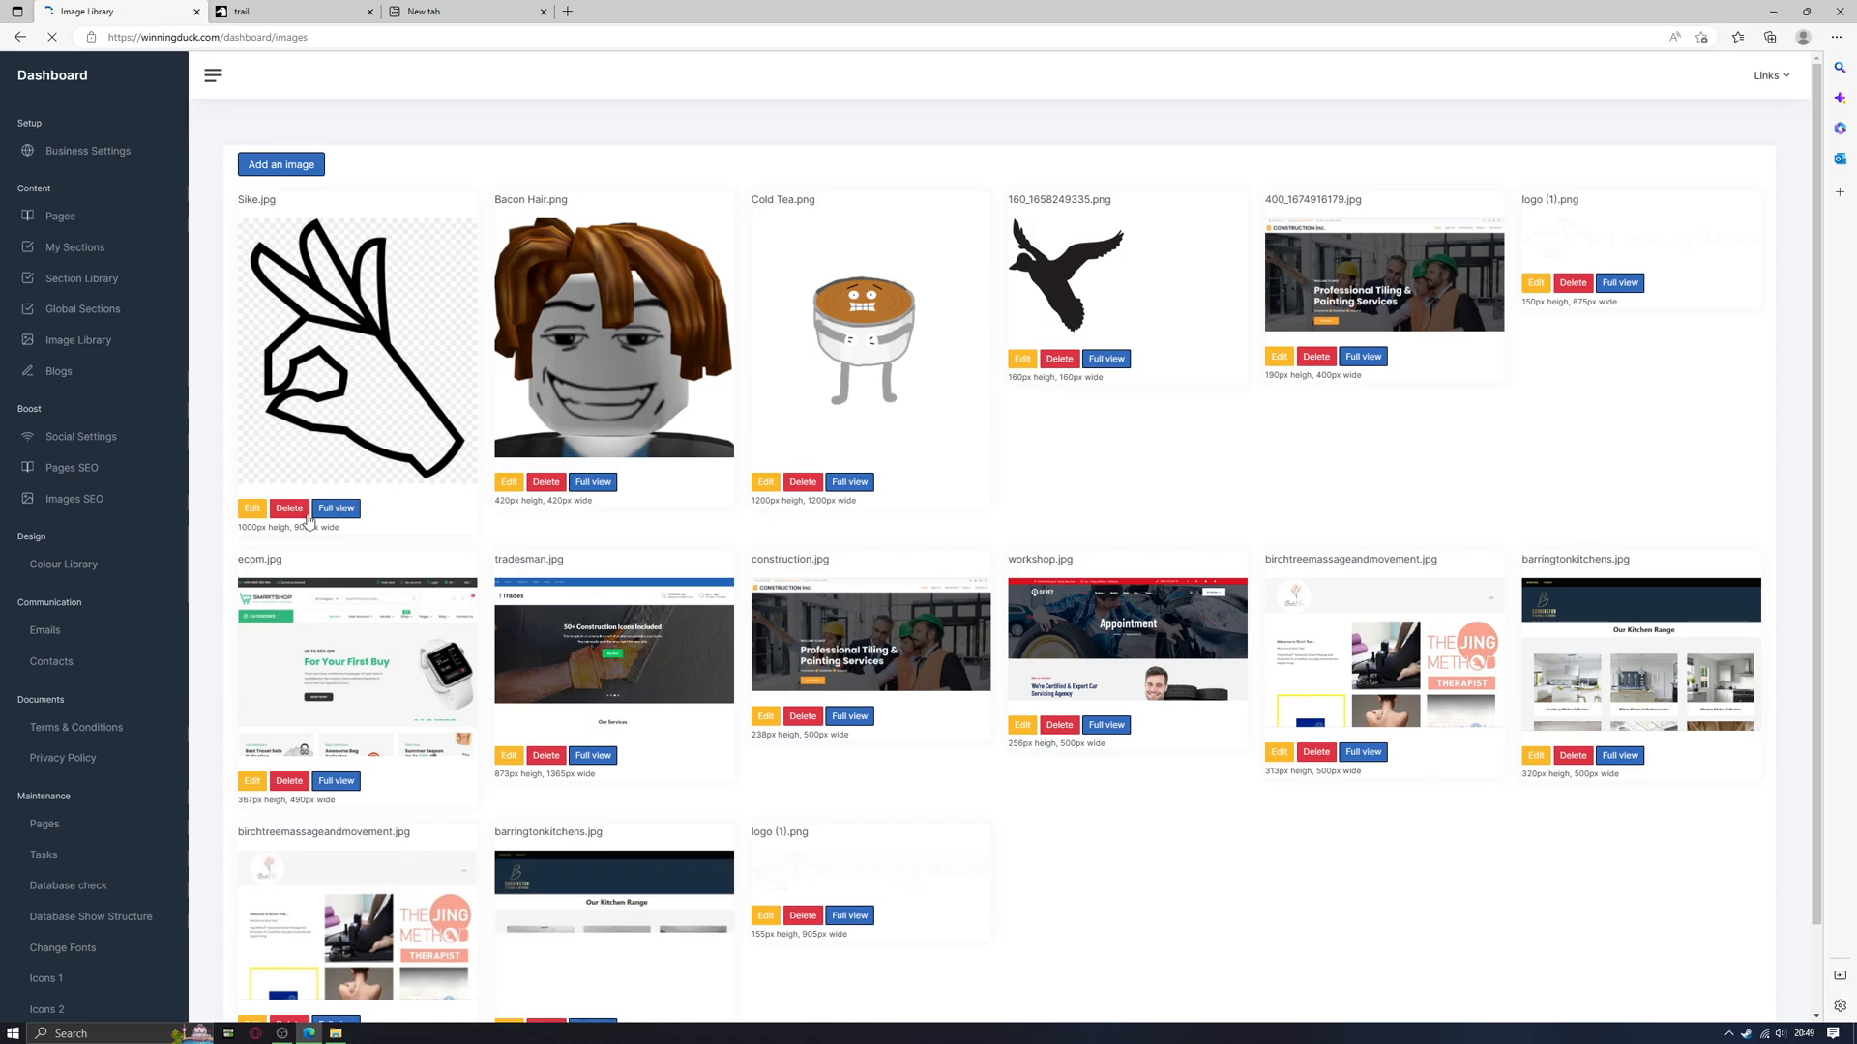
pyautogui.click(289, 507)
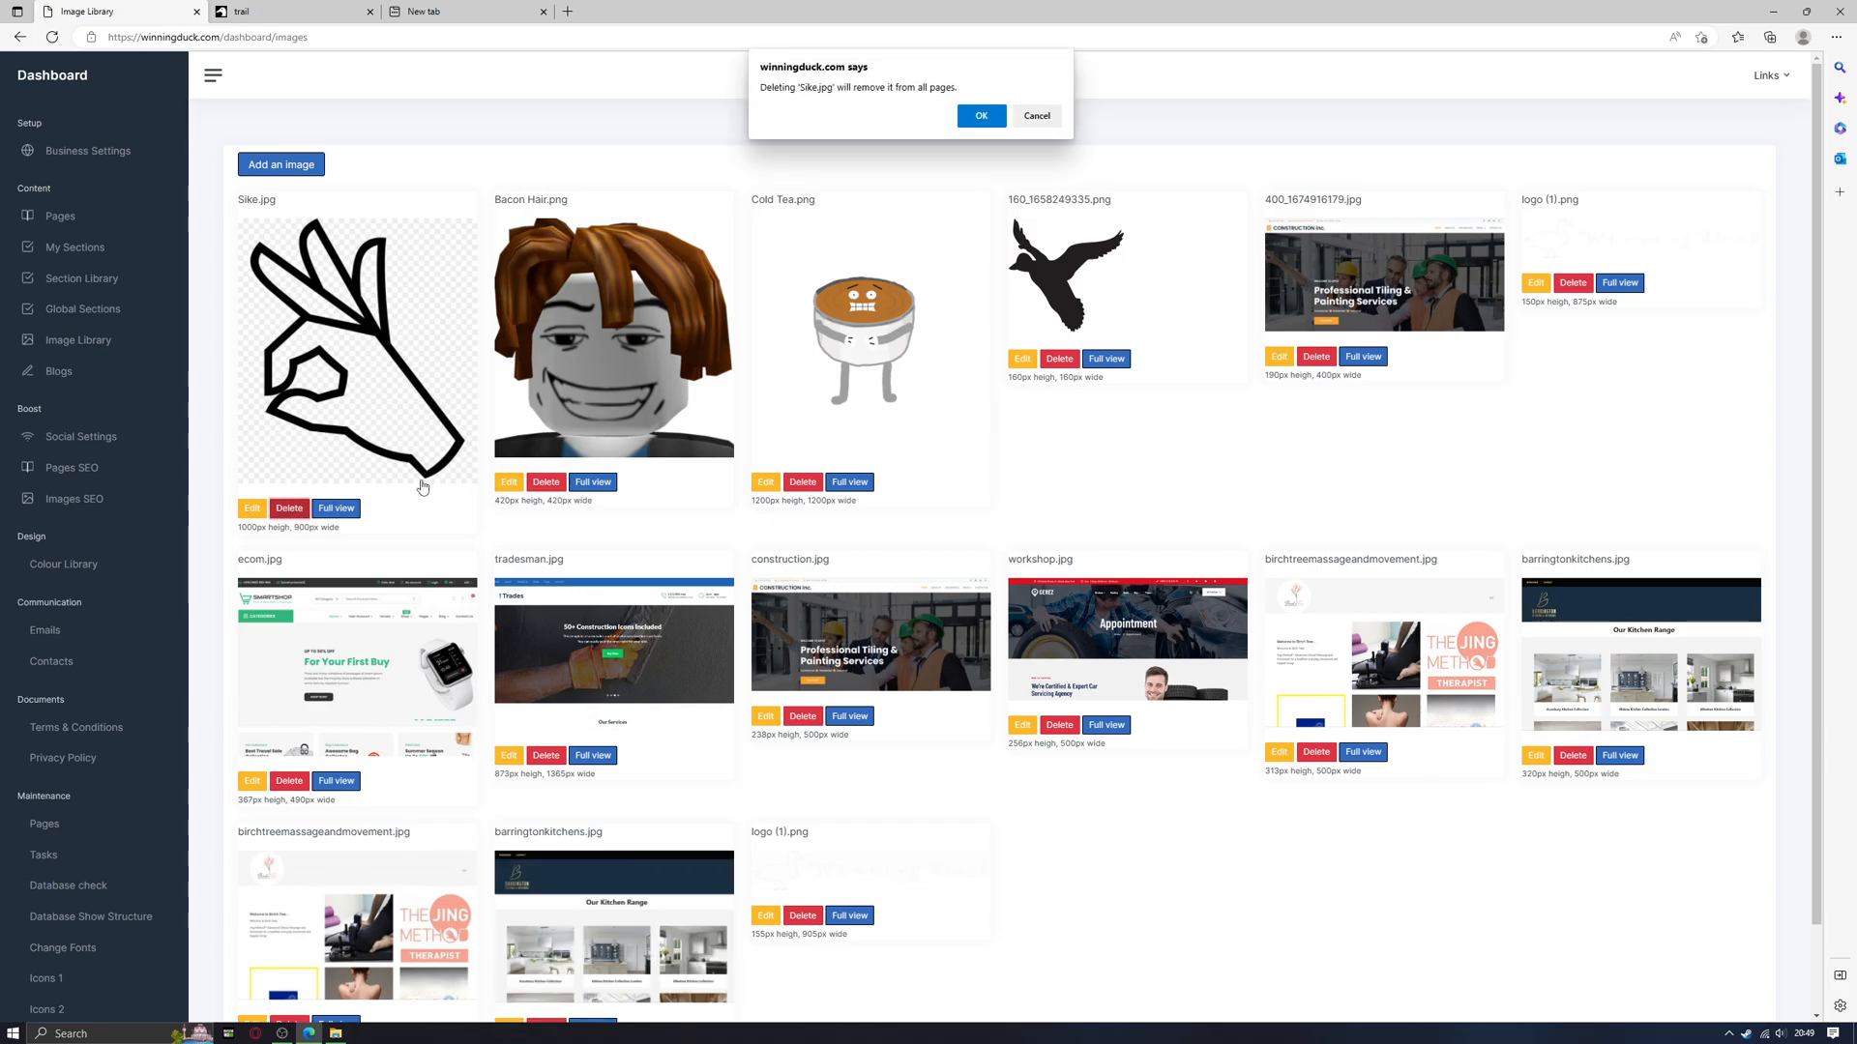
pyautogui.click(981, 116)
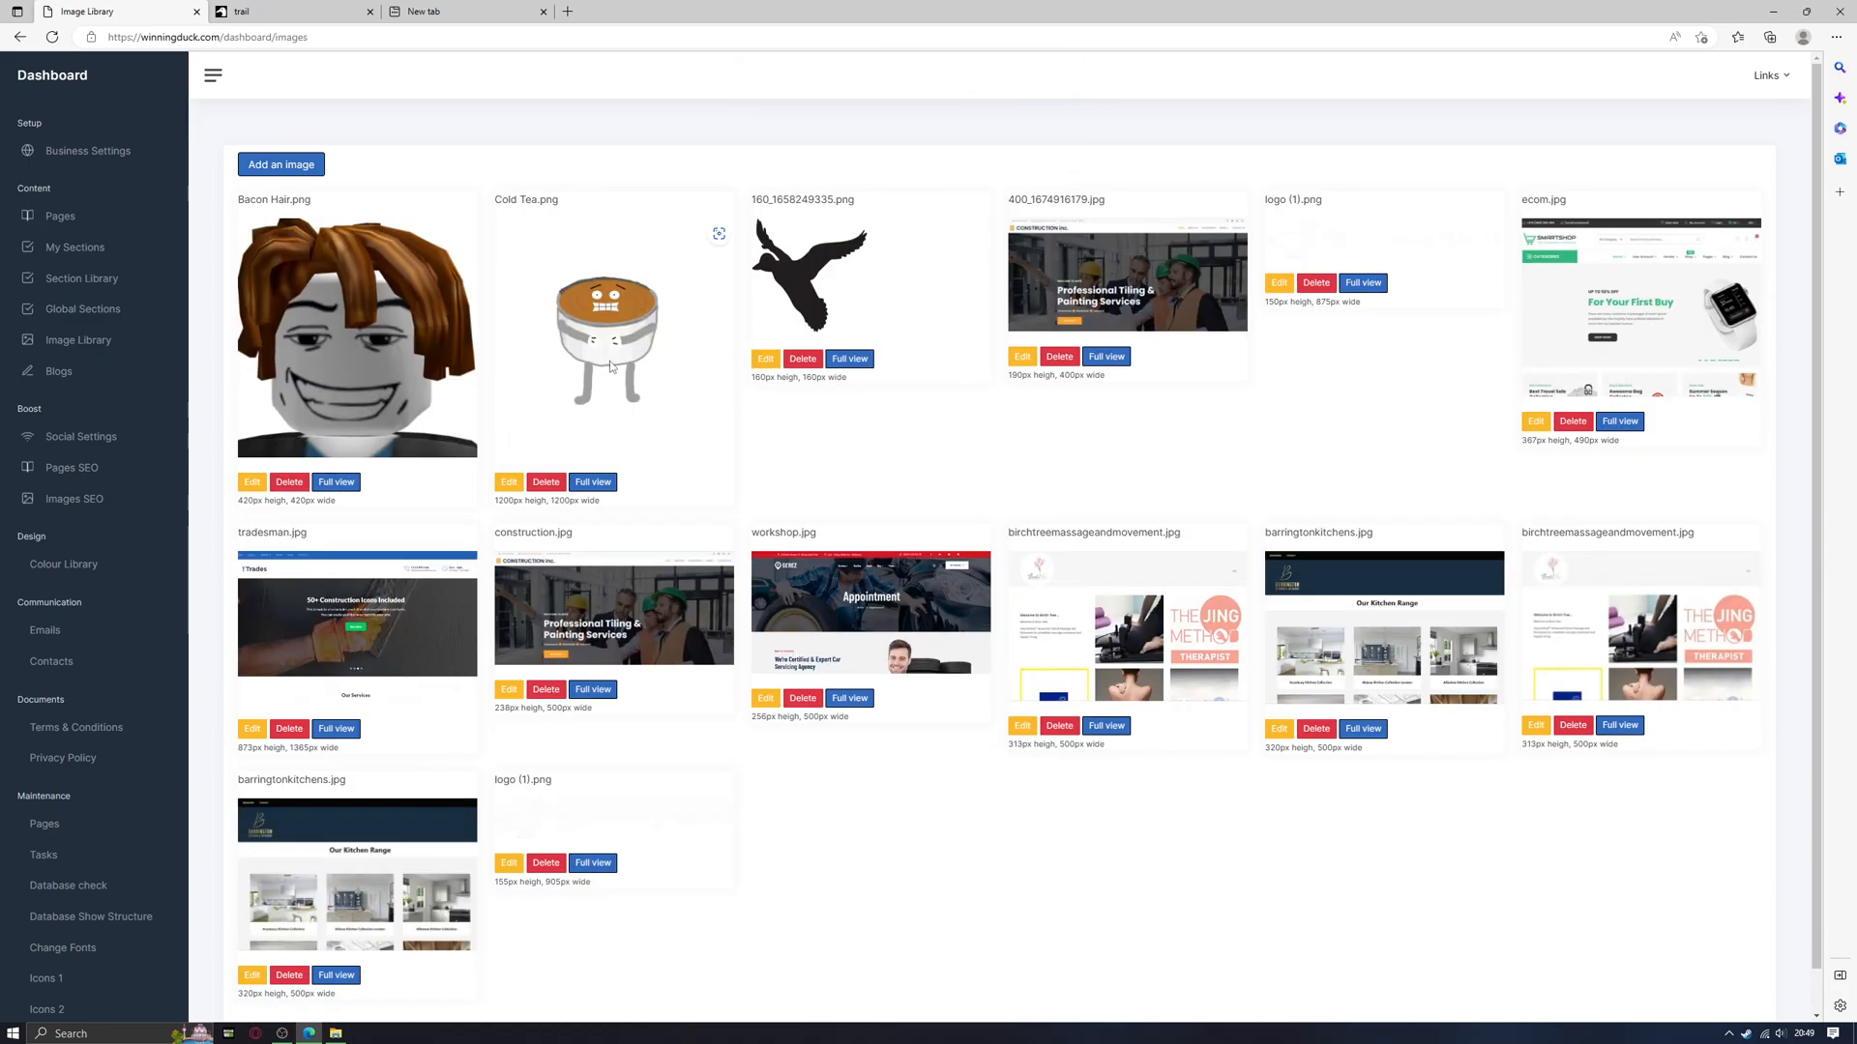
# - Examine the name and alt tag fields of Cold Tea.png, the social media link settings, and the Pages and Images SEO details
pyautogui.click(511, 483)
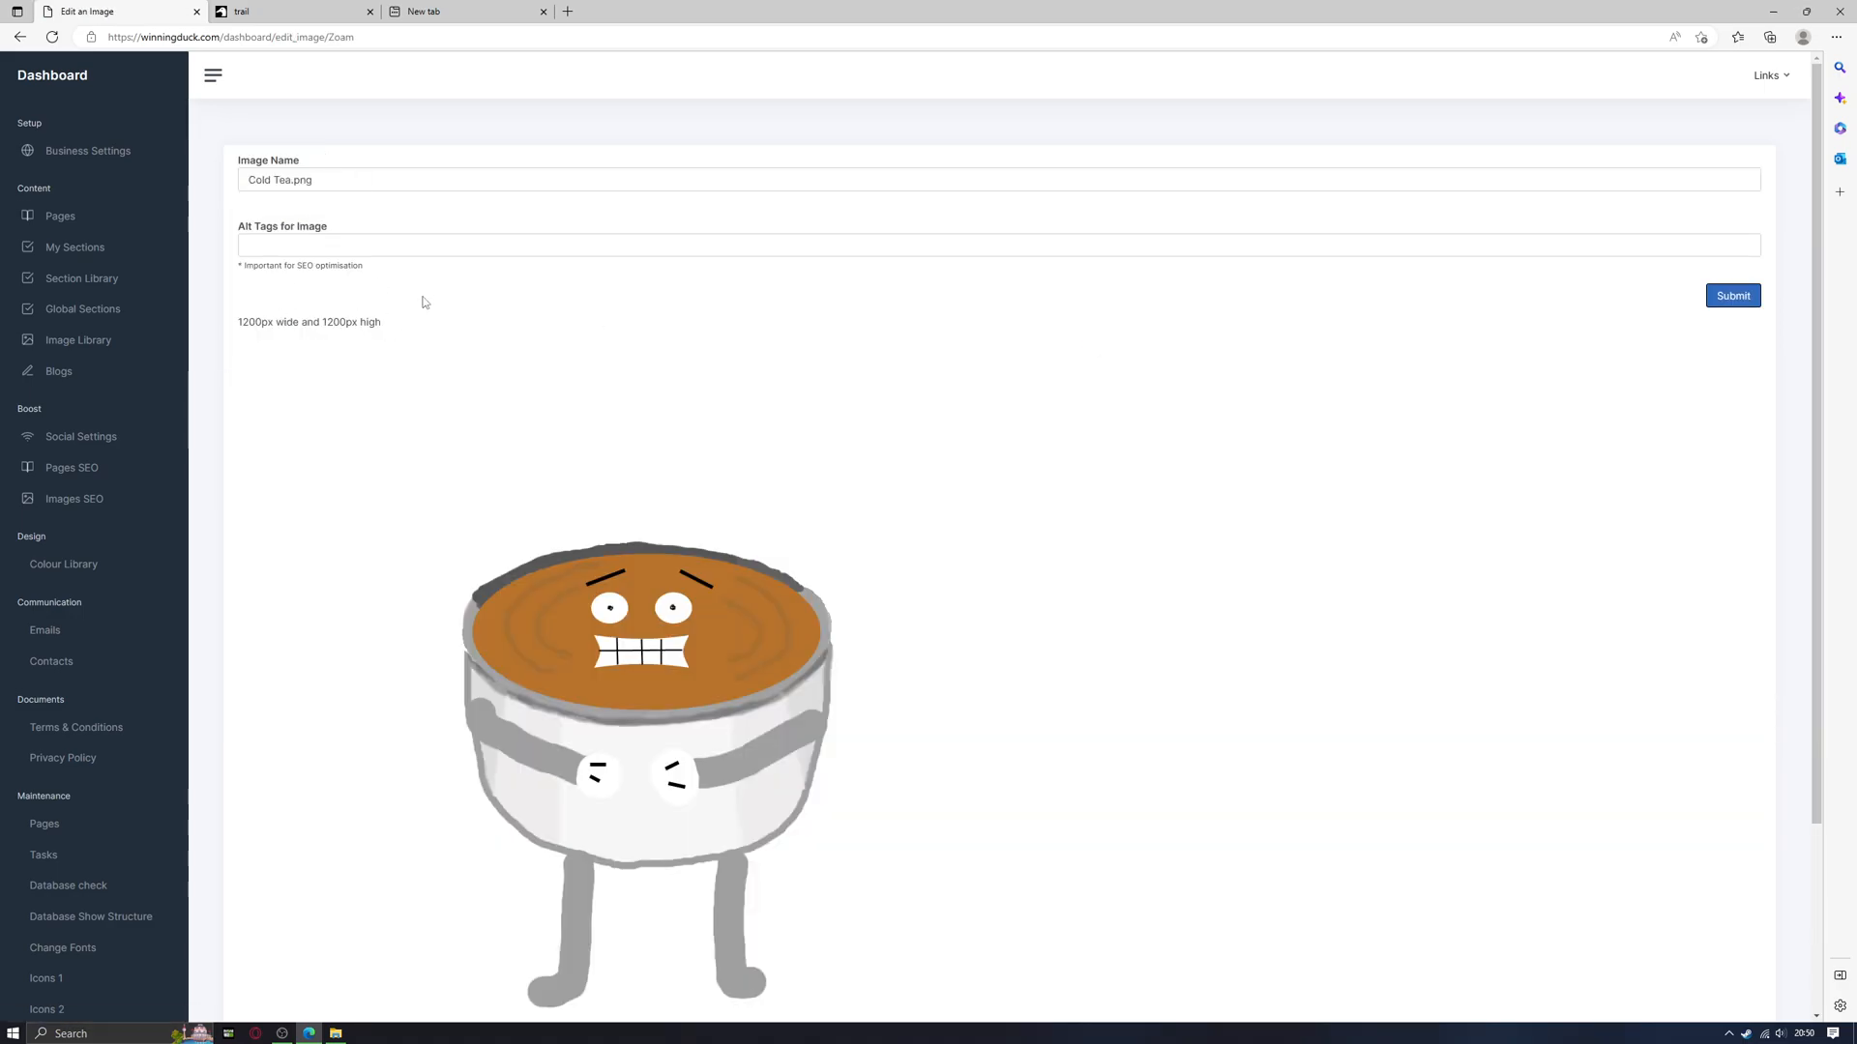
pyautogui.click(107, 438)
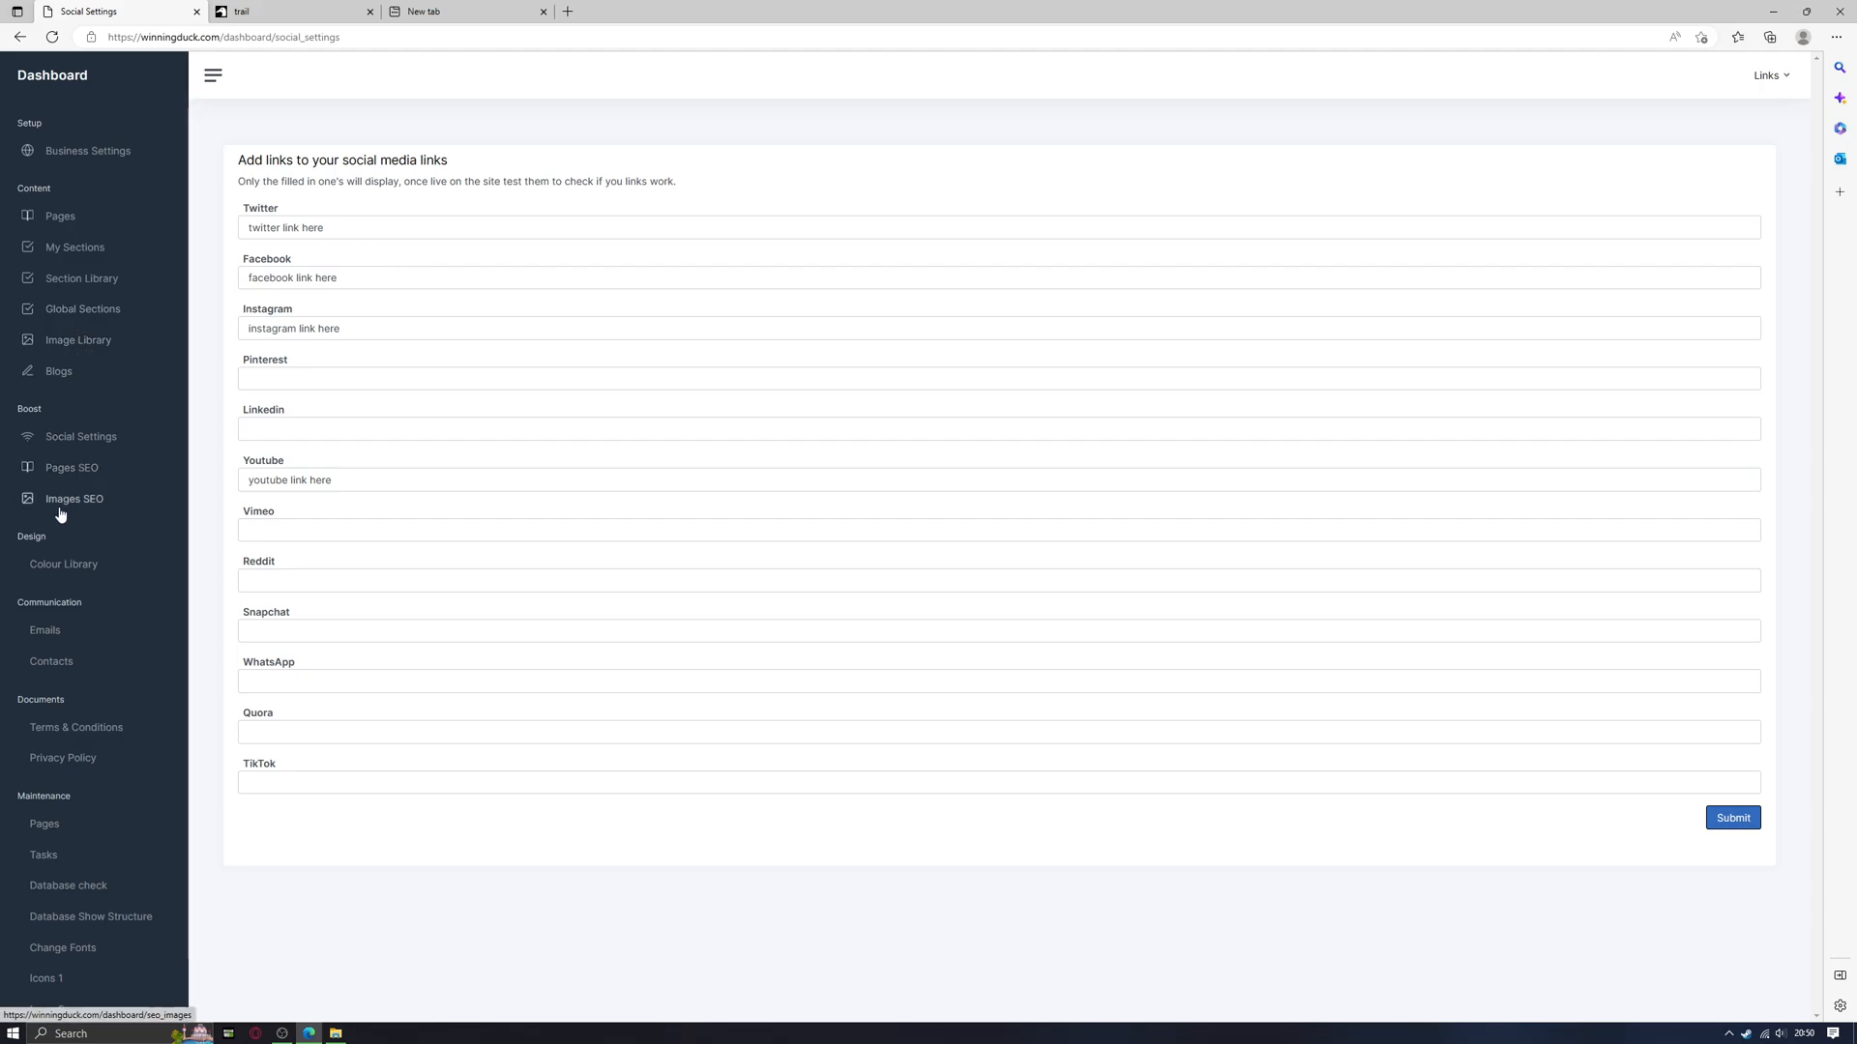
pyautogui.click(74, 472)
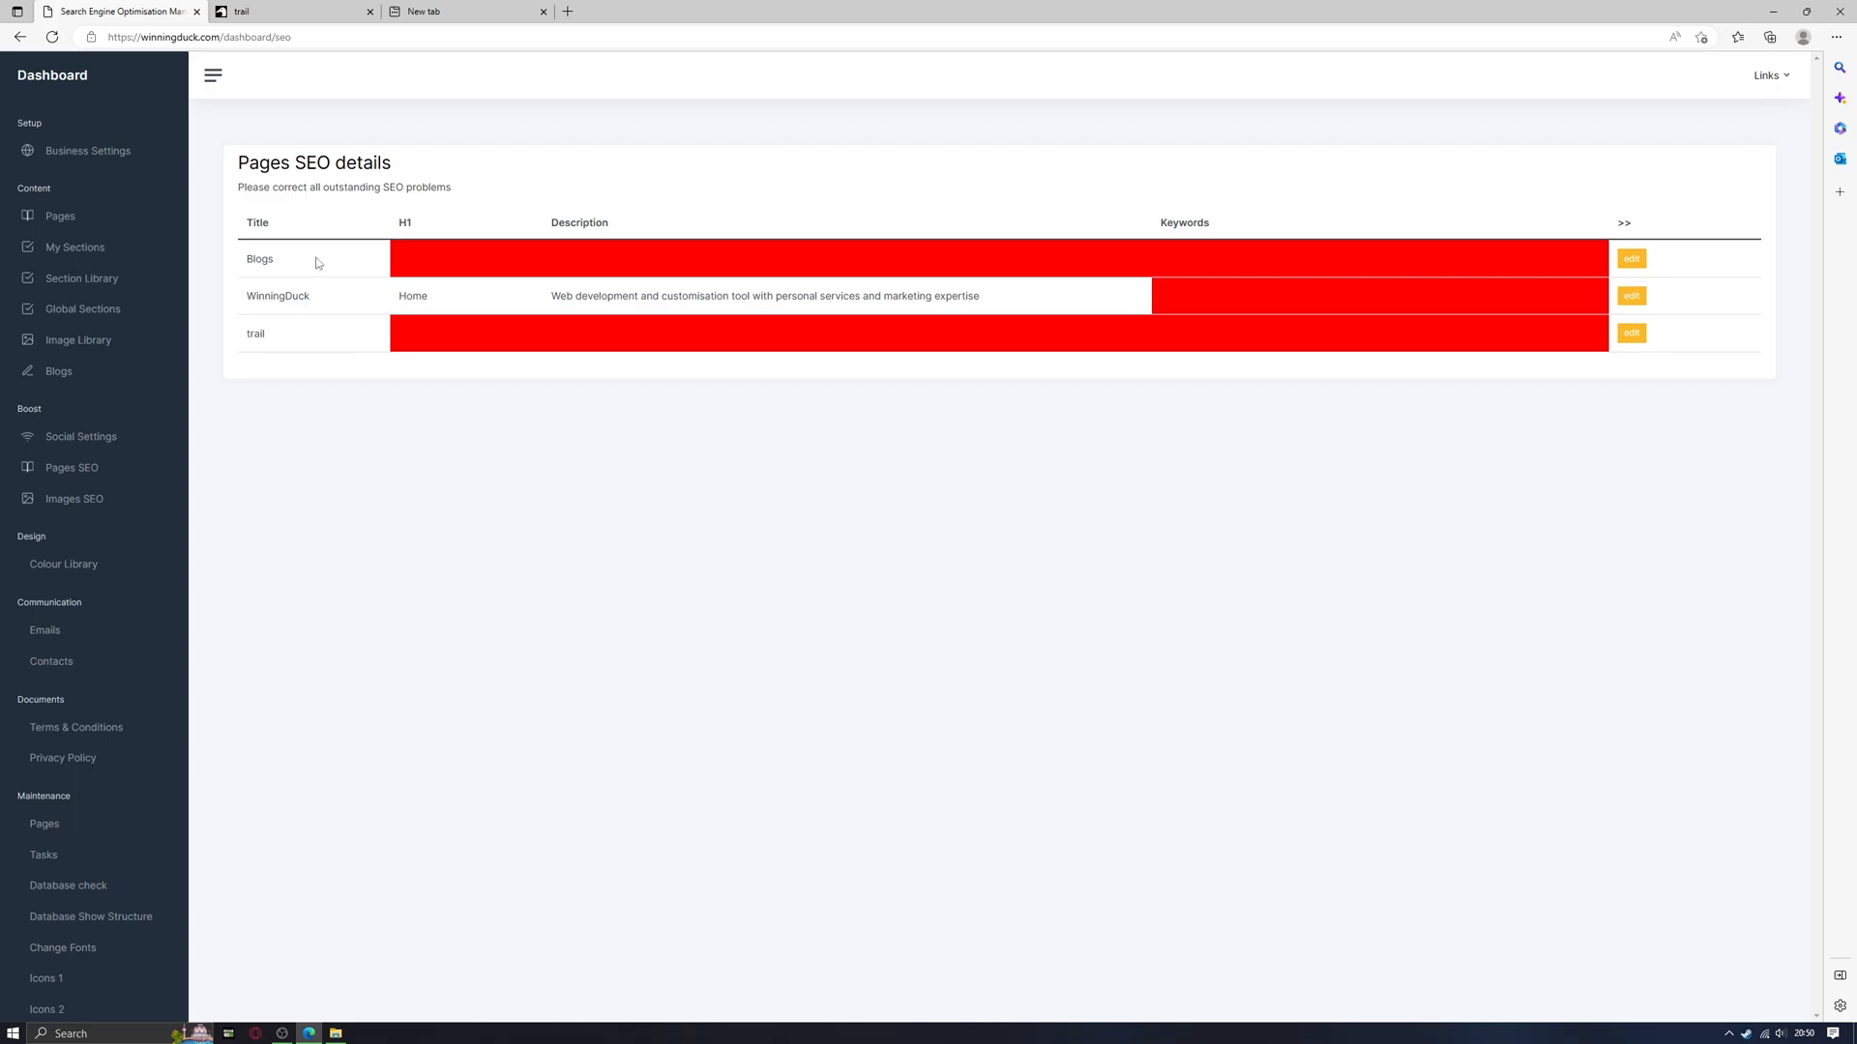
pyautogui.click(74, 503)
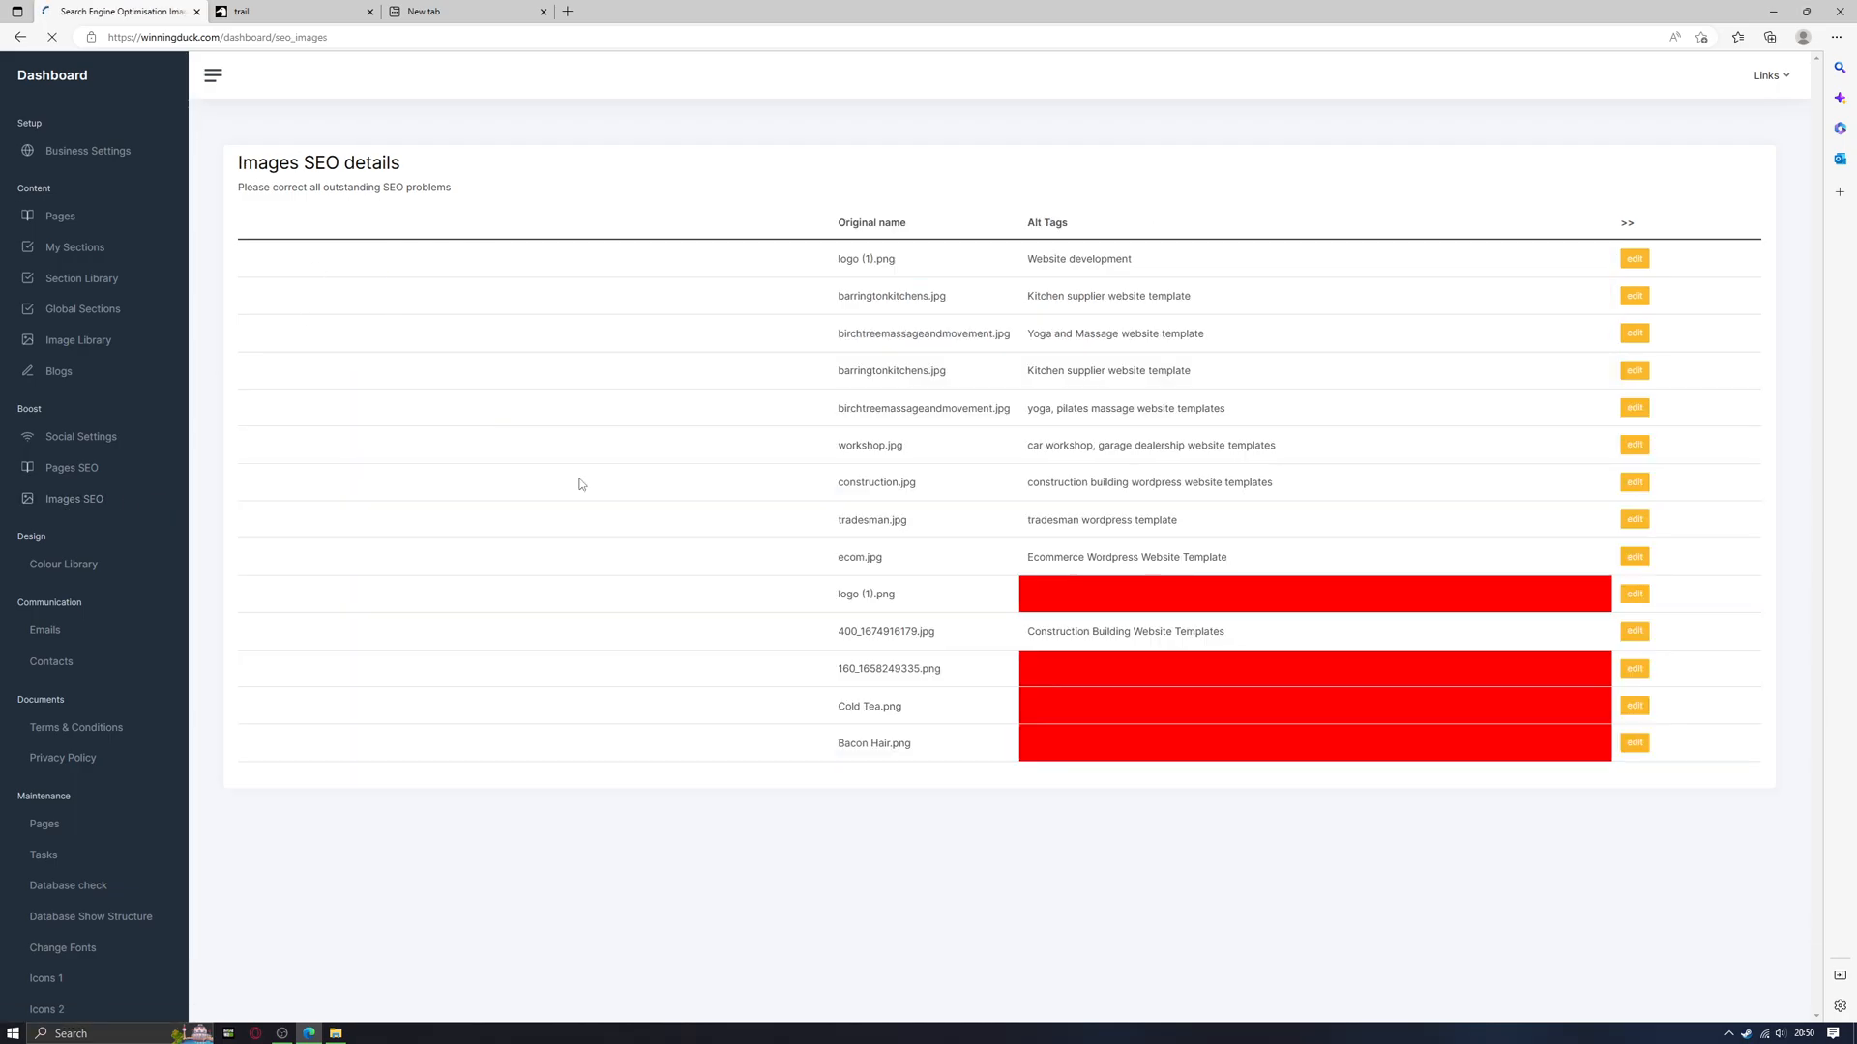
pyautogui.scroll(-10, 1105, 701)
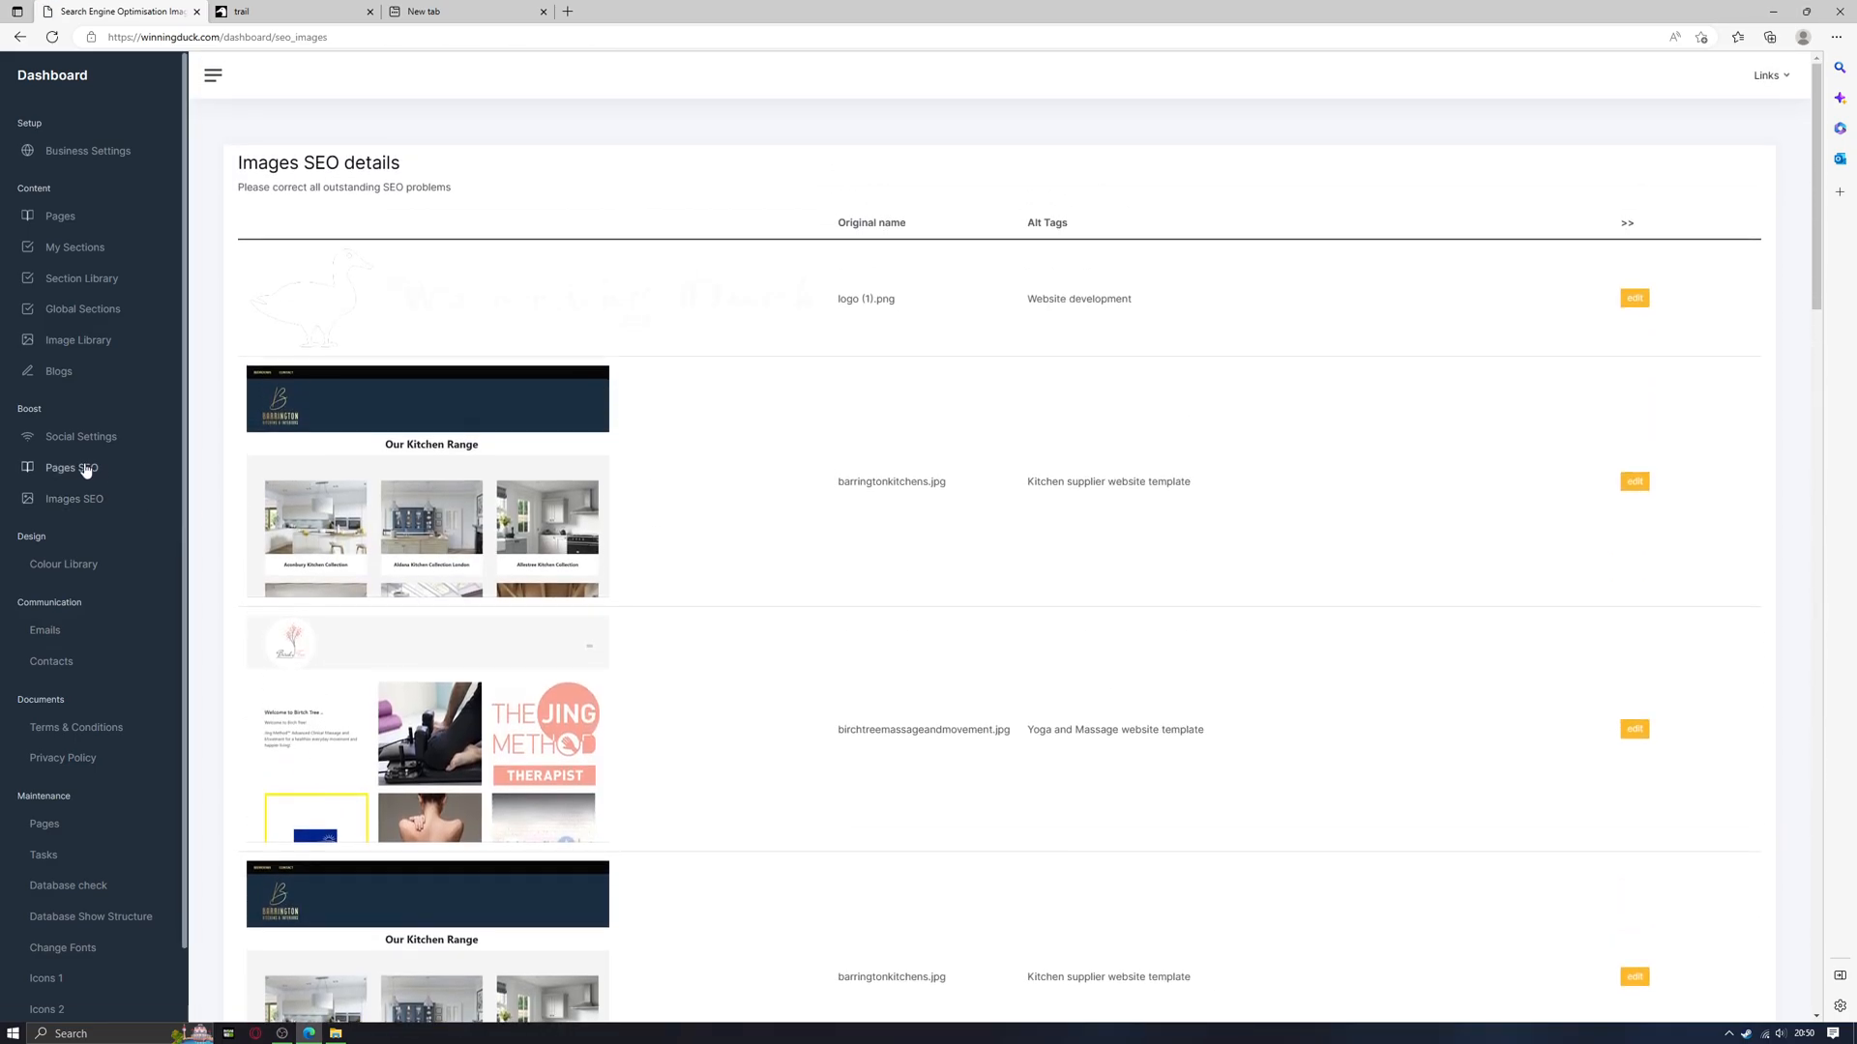
pyautogui.click(64, 469)
# - Review the website colours in the Colour Library and compare them with the live trail page
pyautogui.click(82, 569)
pyautogui.scroll(-4, 666, 318)
pyautogui.scroll(4, 665, 318)
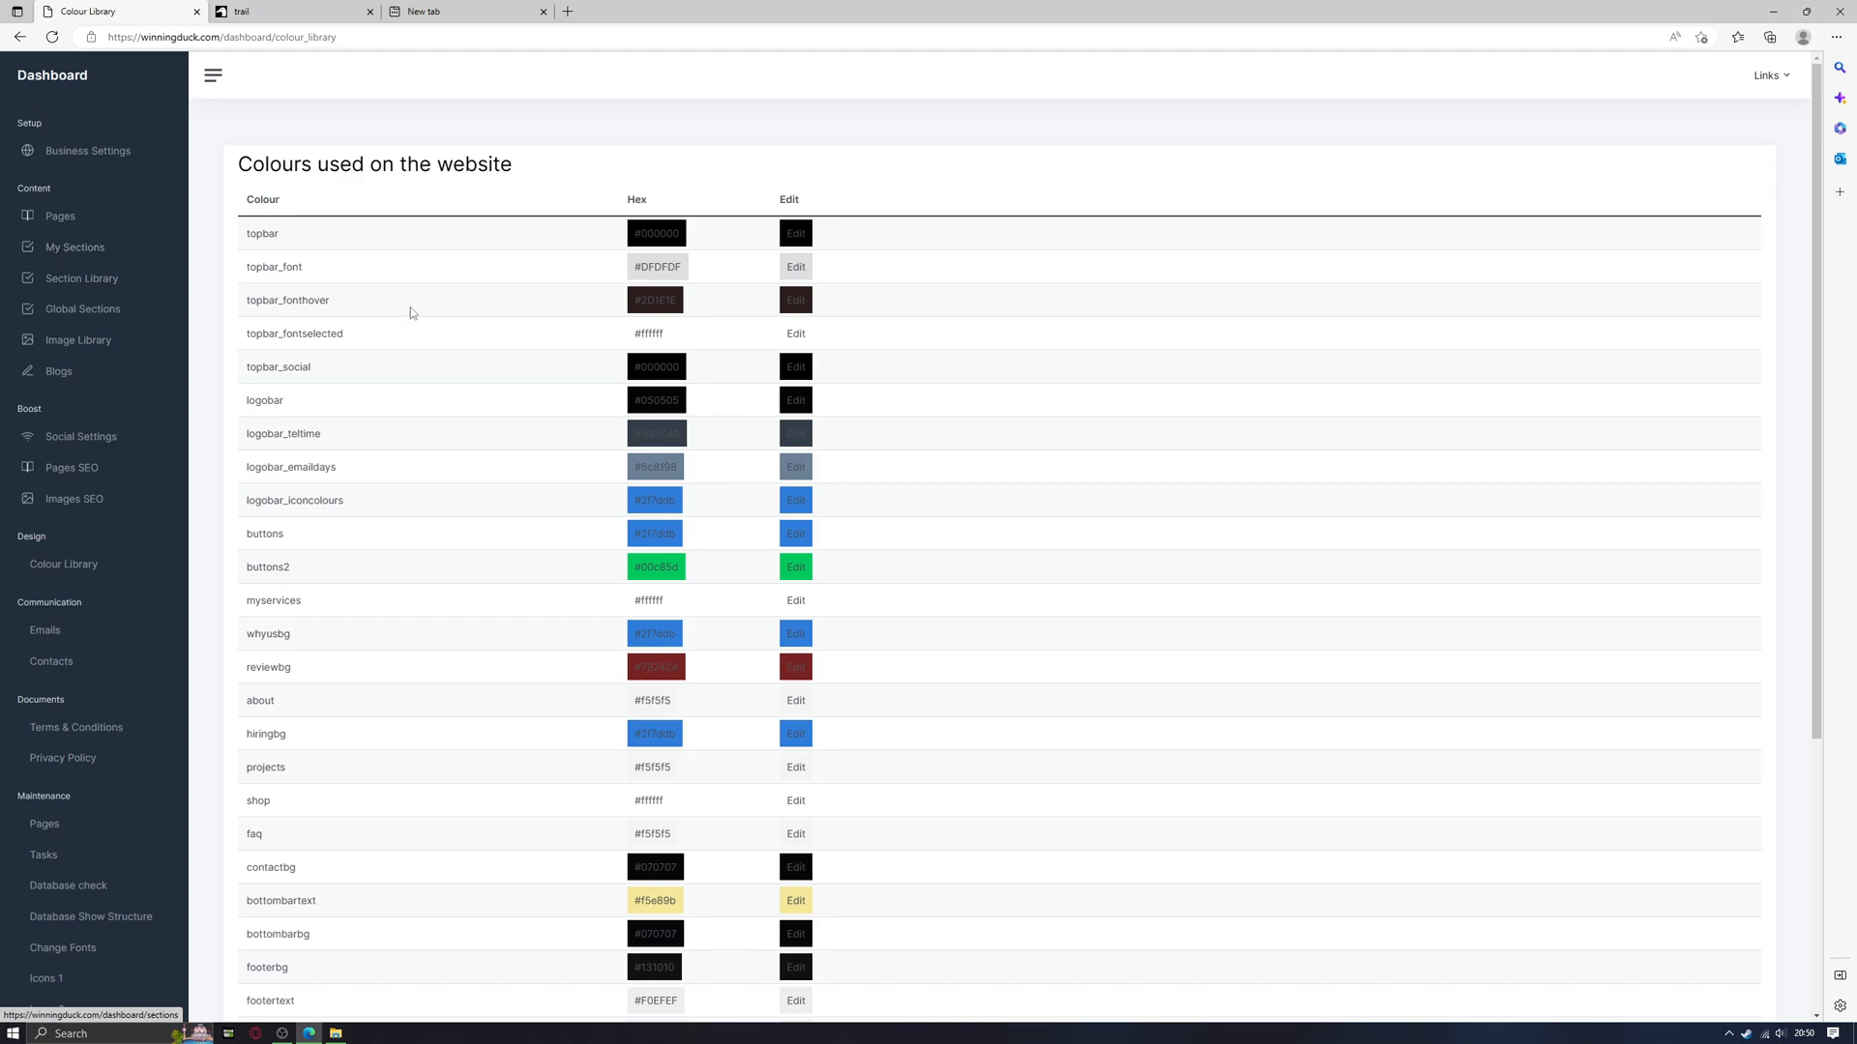
pyautogui.scroll(-4, 485, 523)
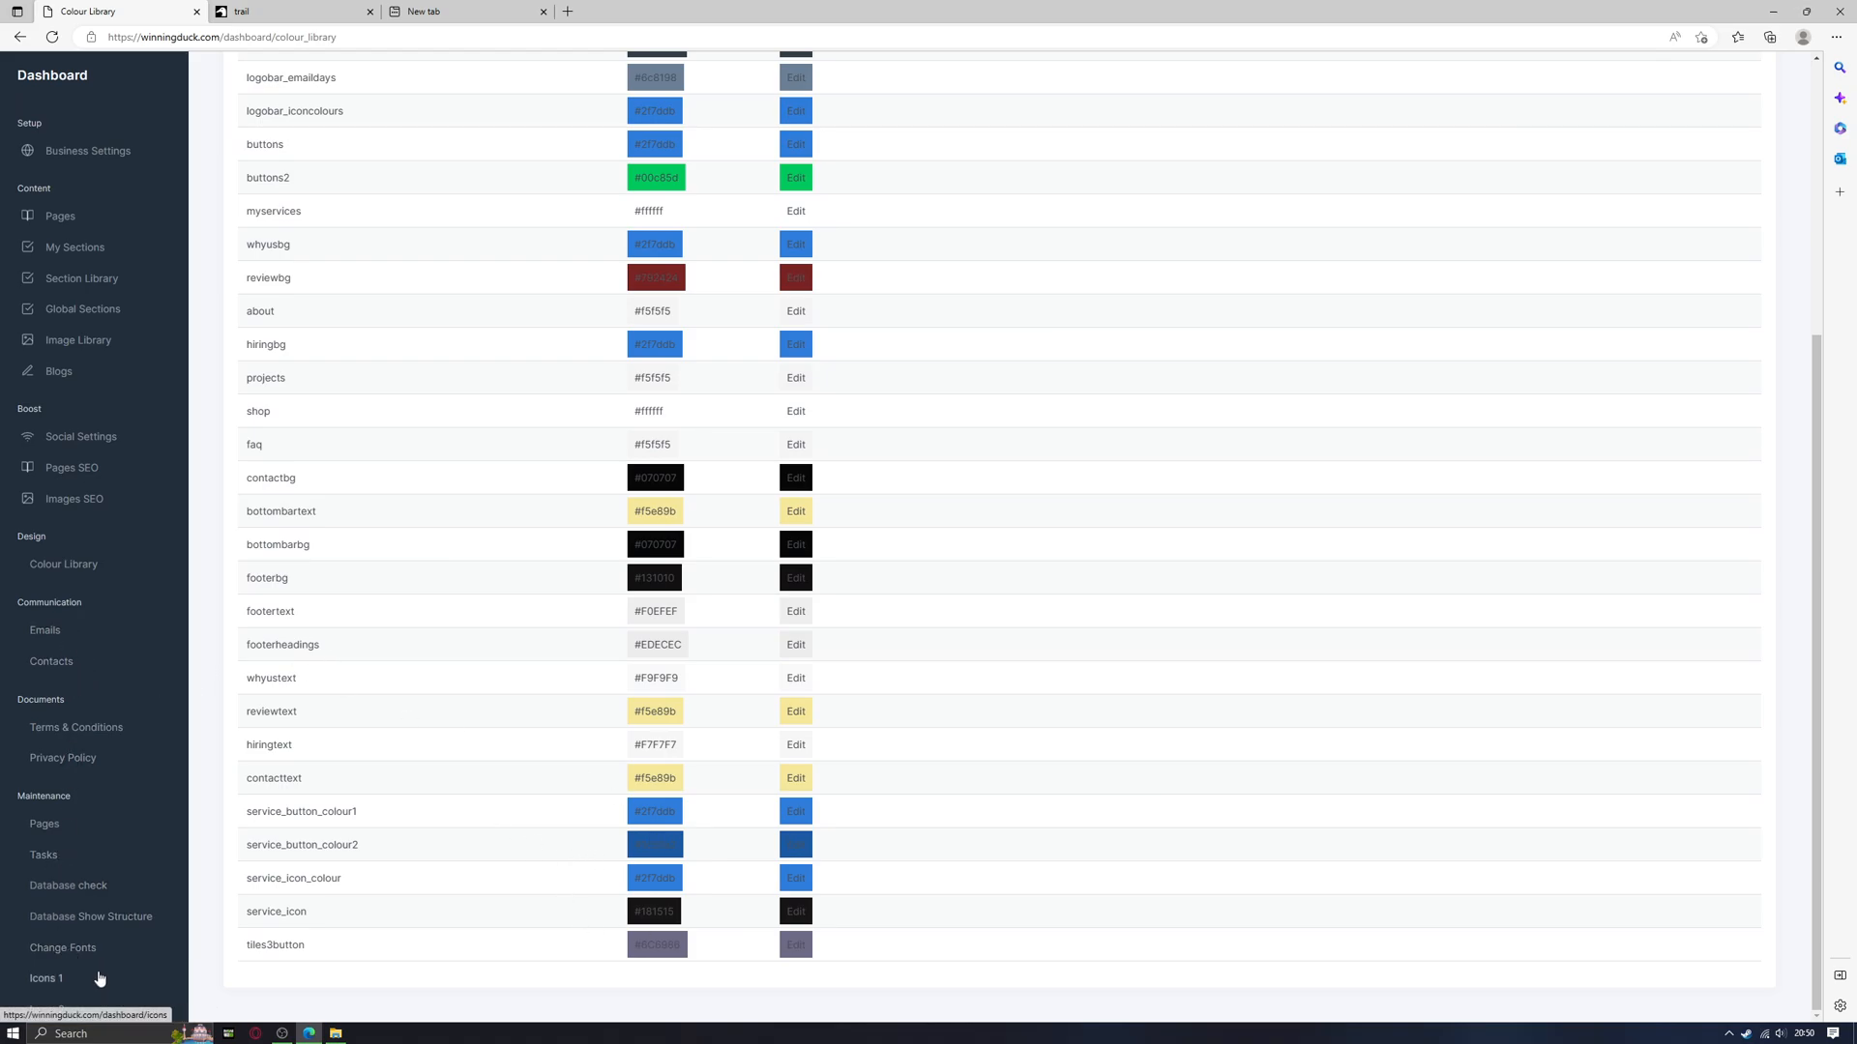
pyautogui.scroll(5, 106, 606)
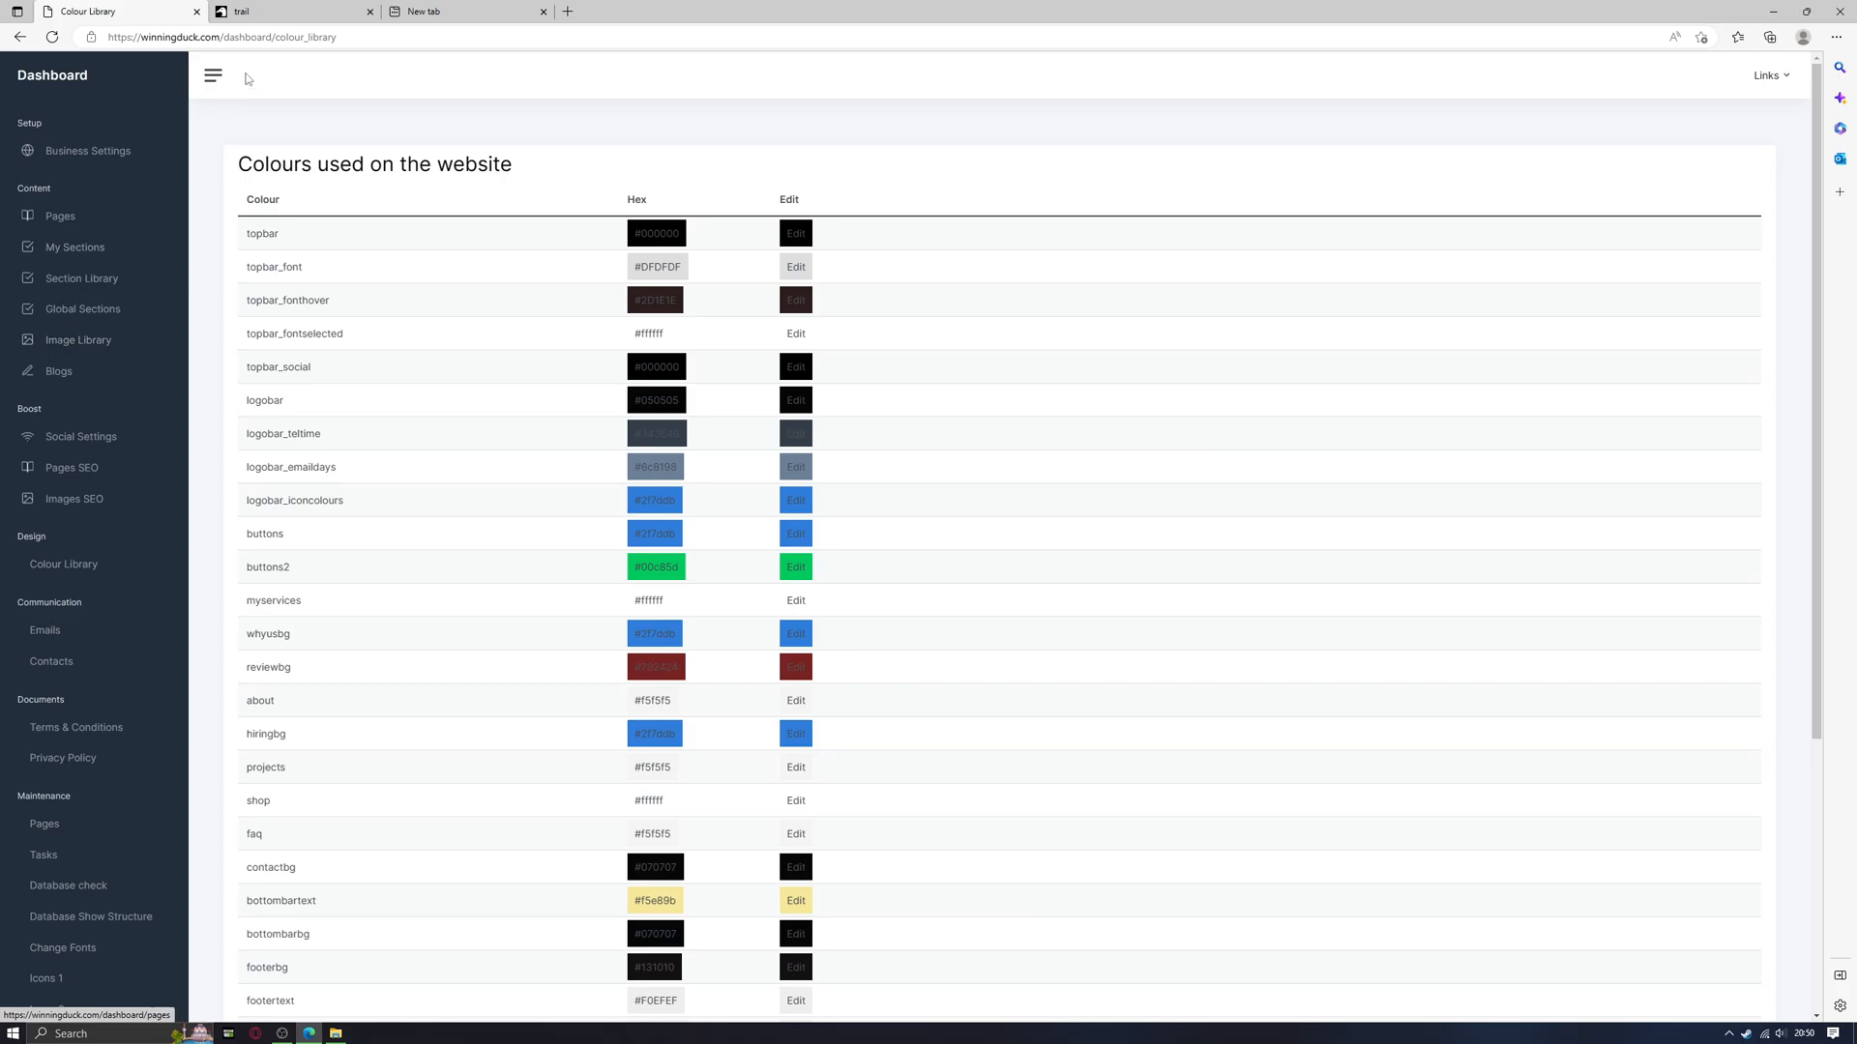
pyautogui.click(270, 12)
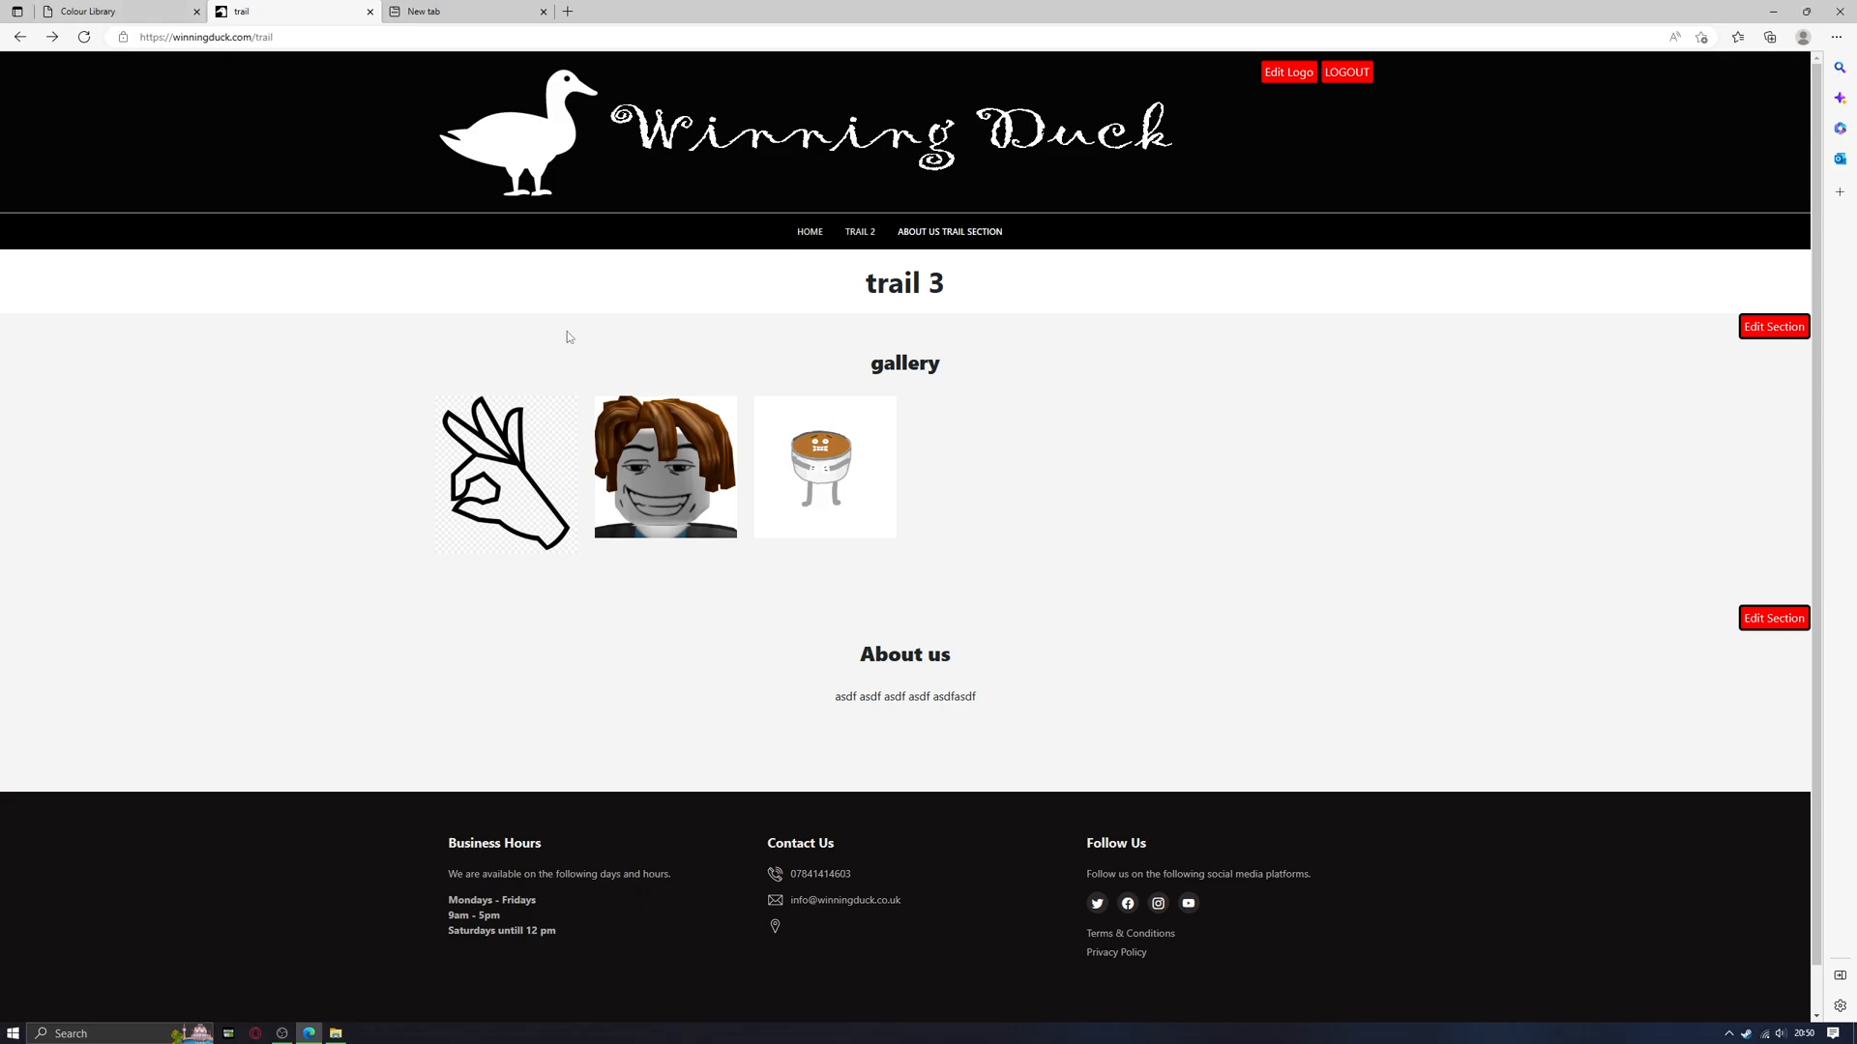
# - Examine the trail gallery 1 section's settings, try its Show in Menu option, and close them without saving
pyautogui.click(100, 15)
pyautogui.click(68, 257)
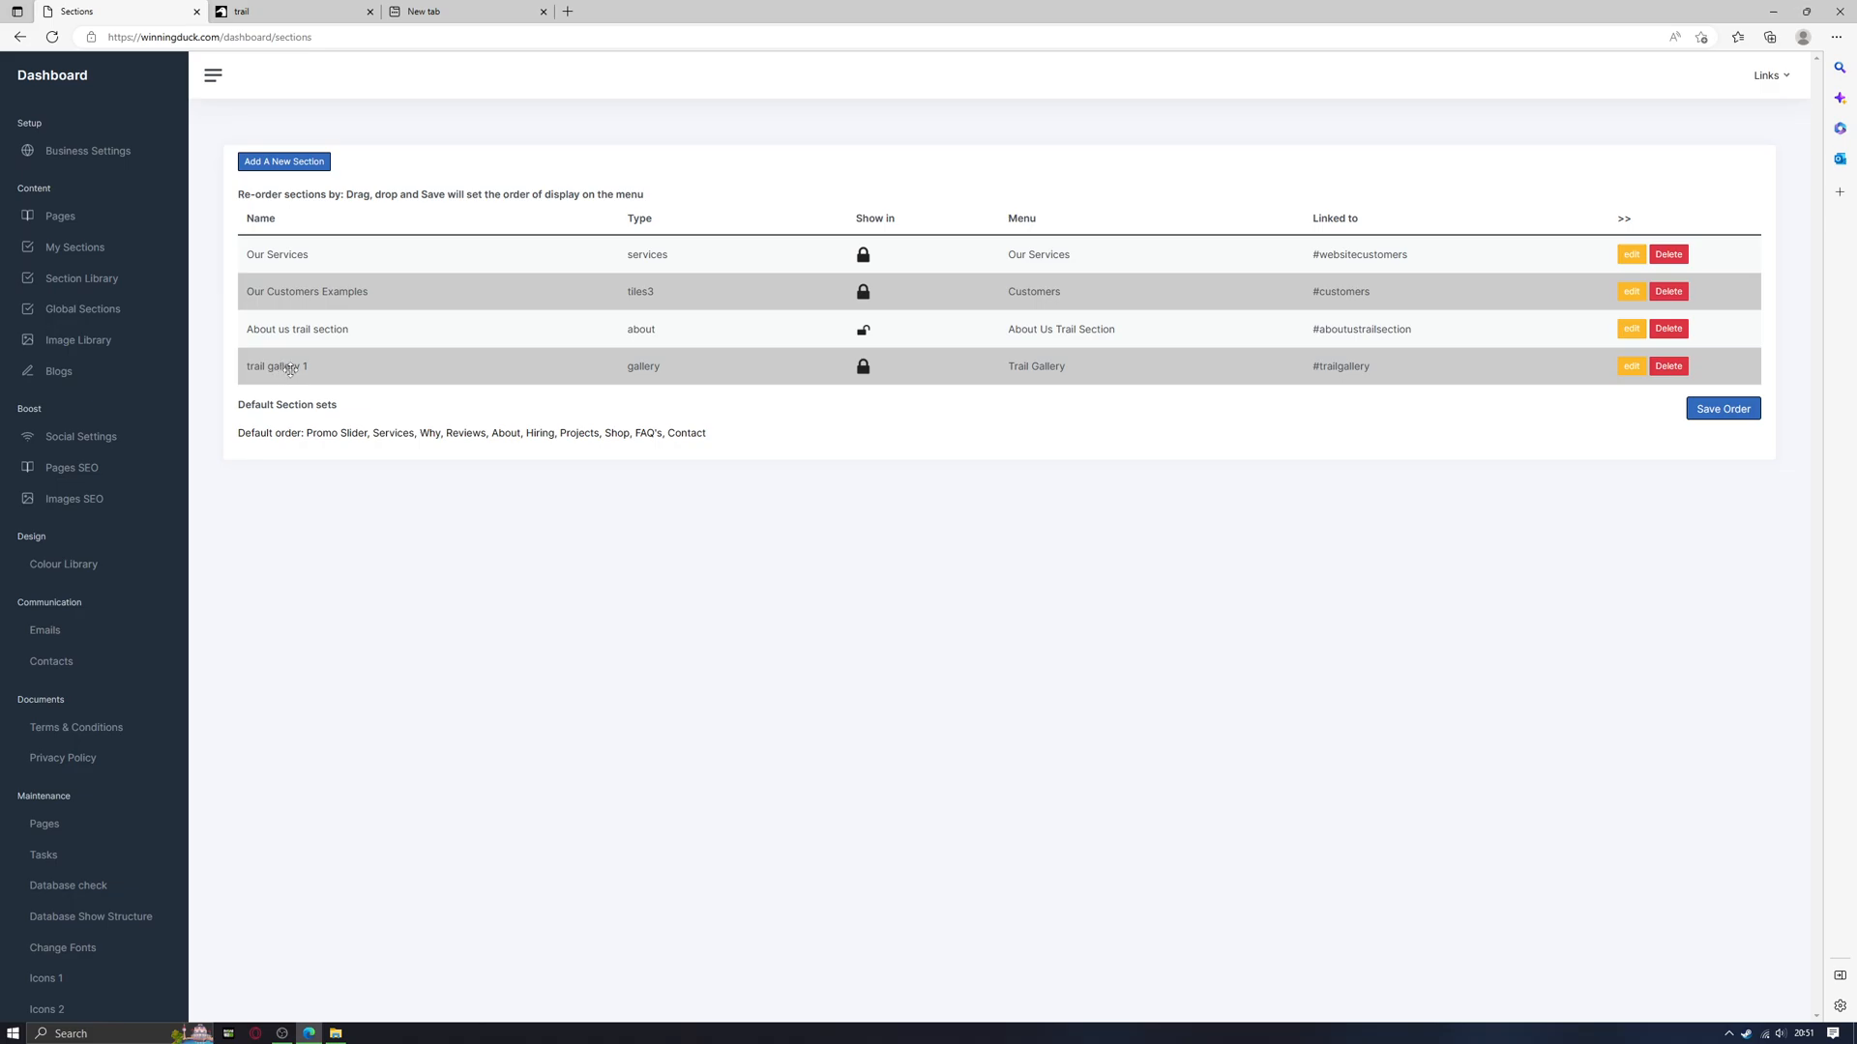
pyautogui.click(1631, 367)
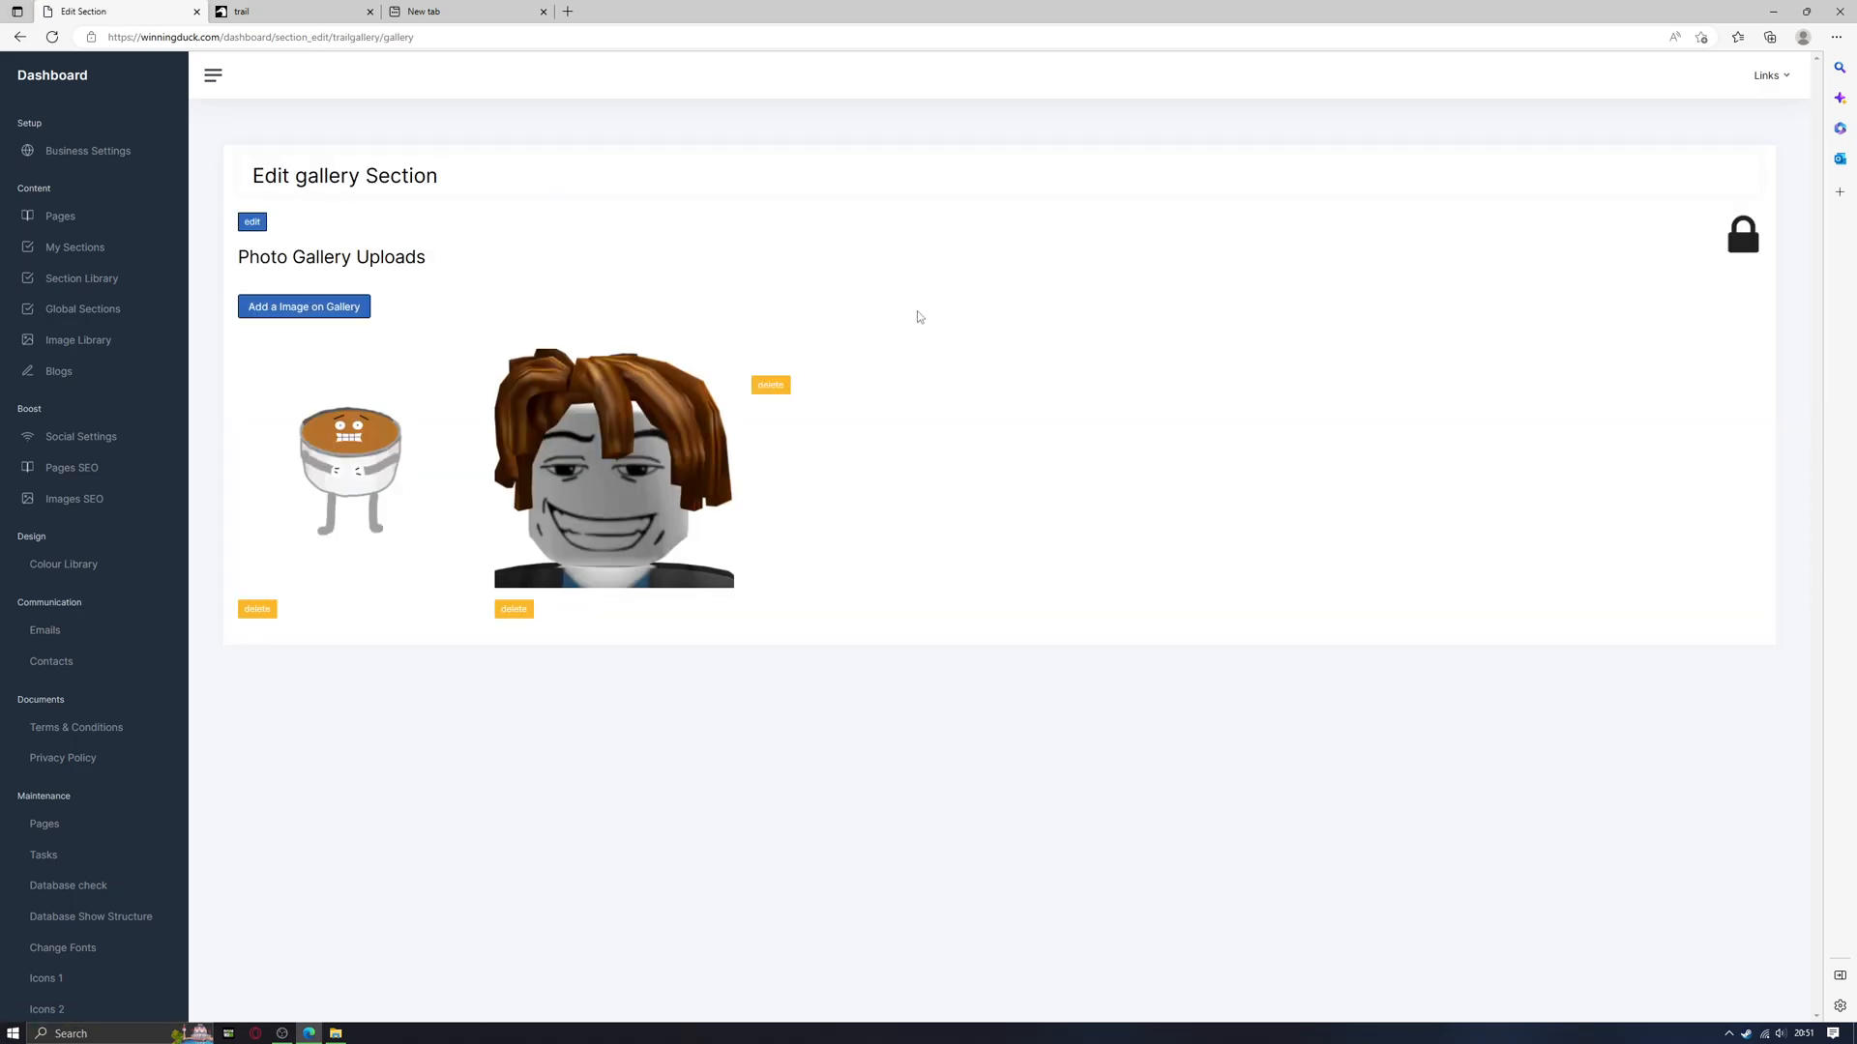
pyautogui.click(251, 221)
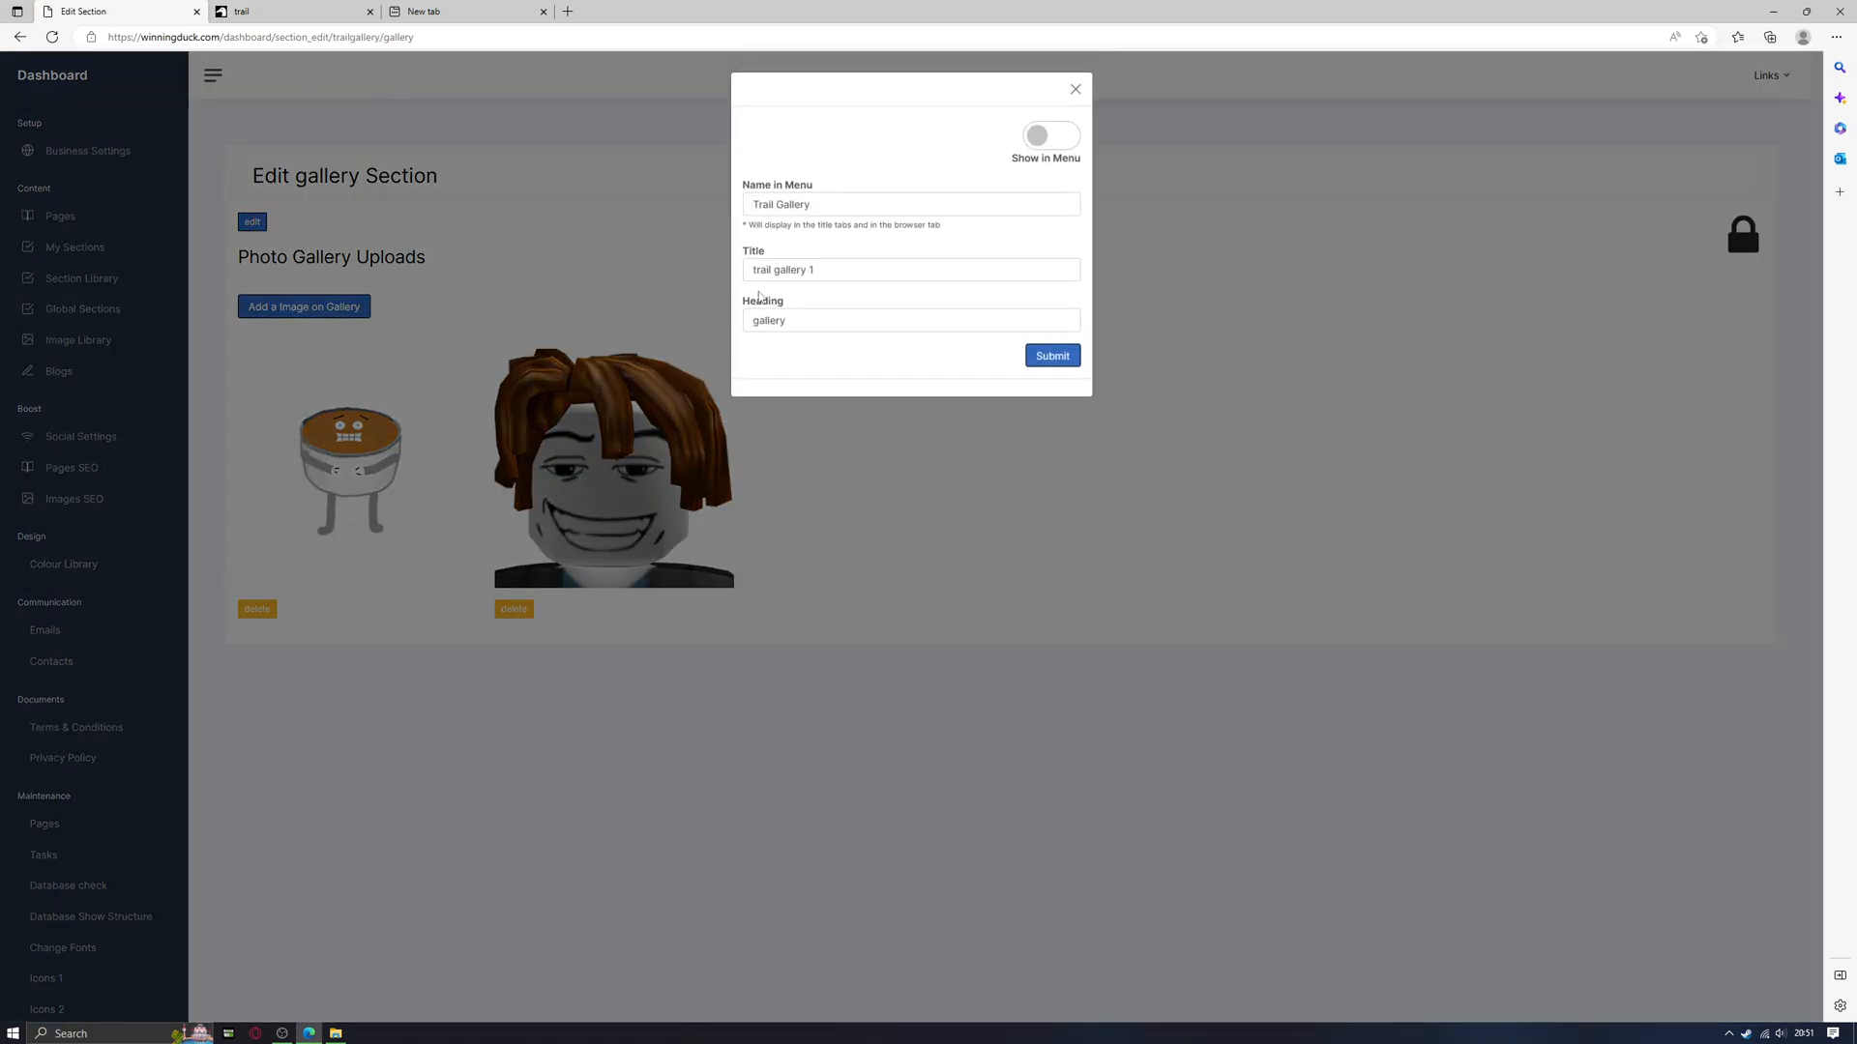
pyautogui.click(1029, 156)
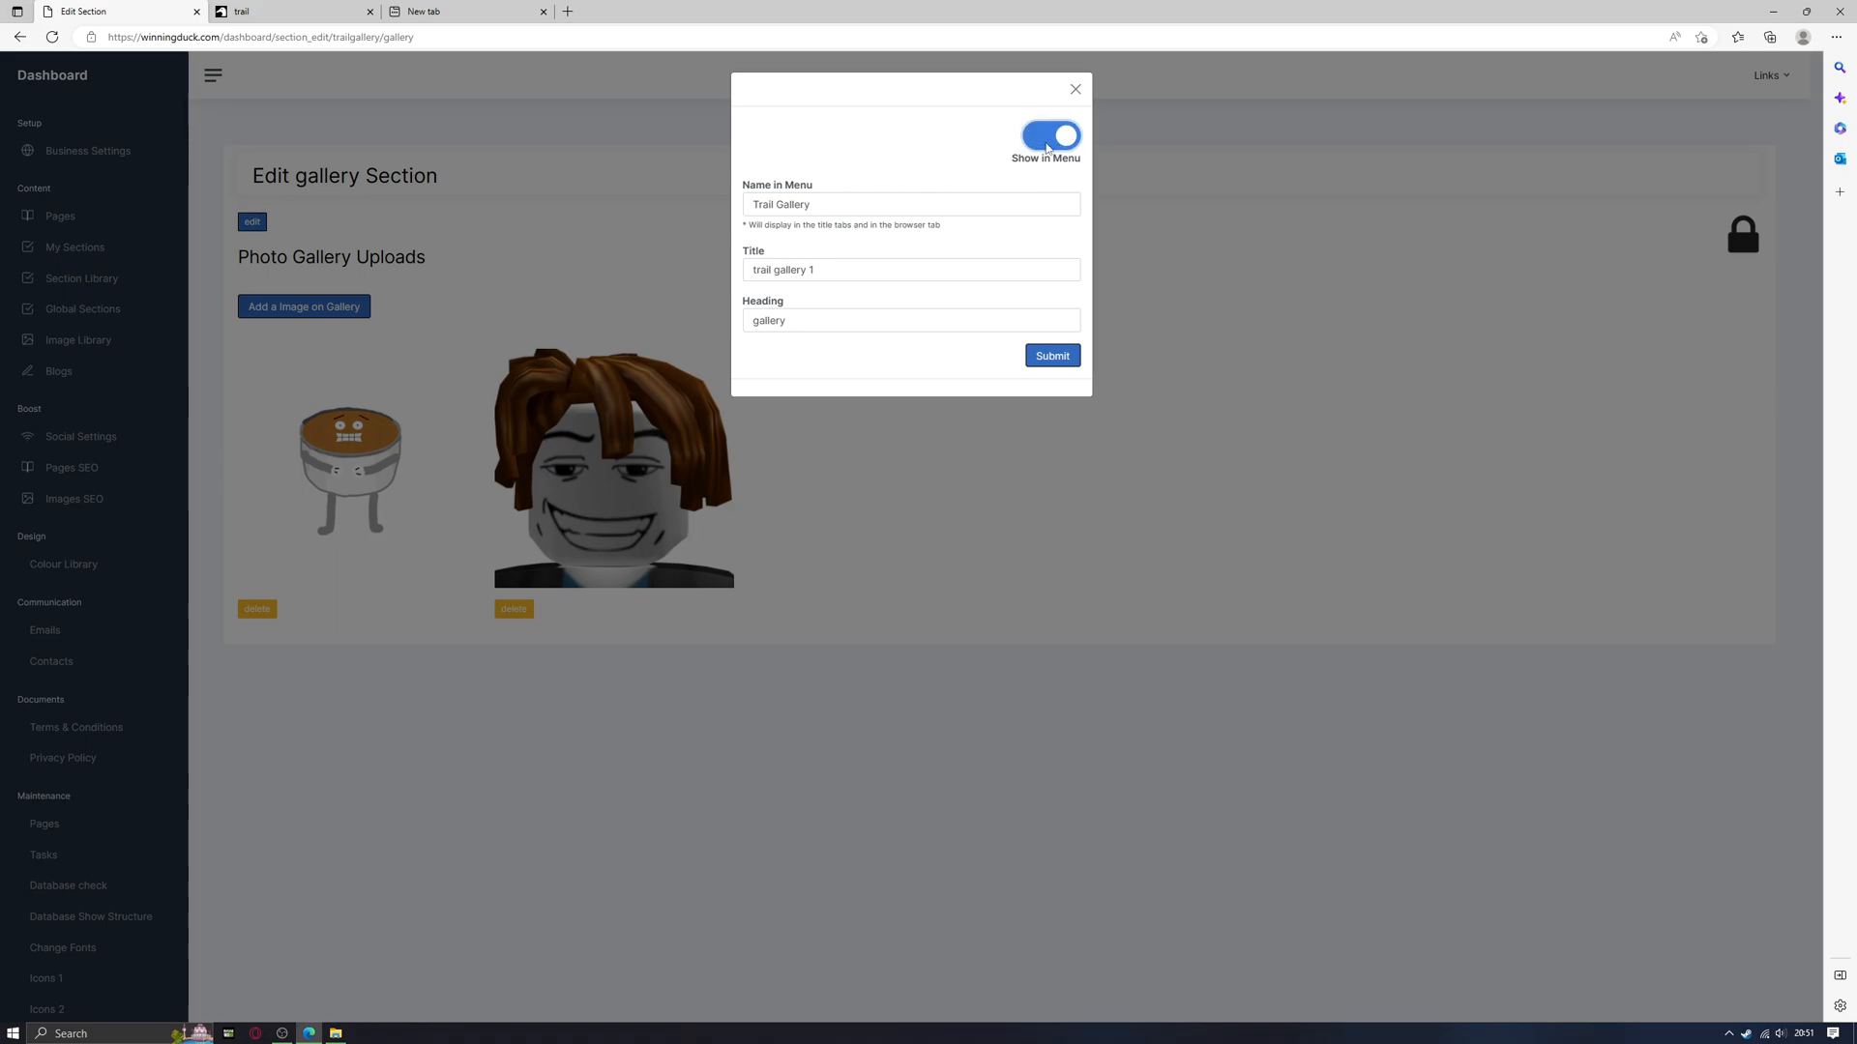
pyautogui.click(1075, 89)
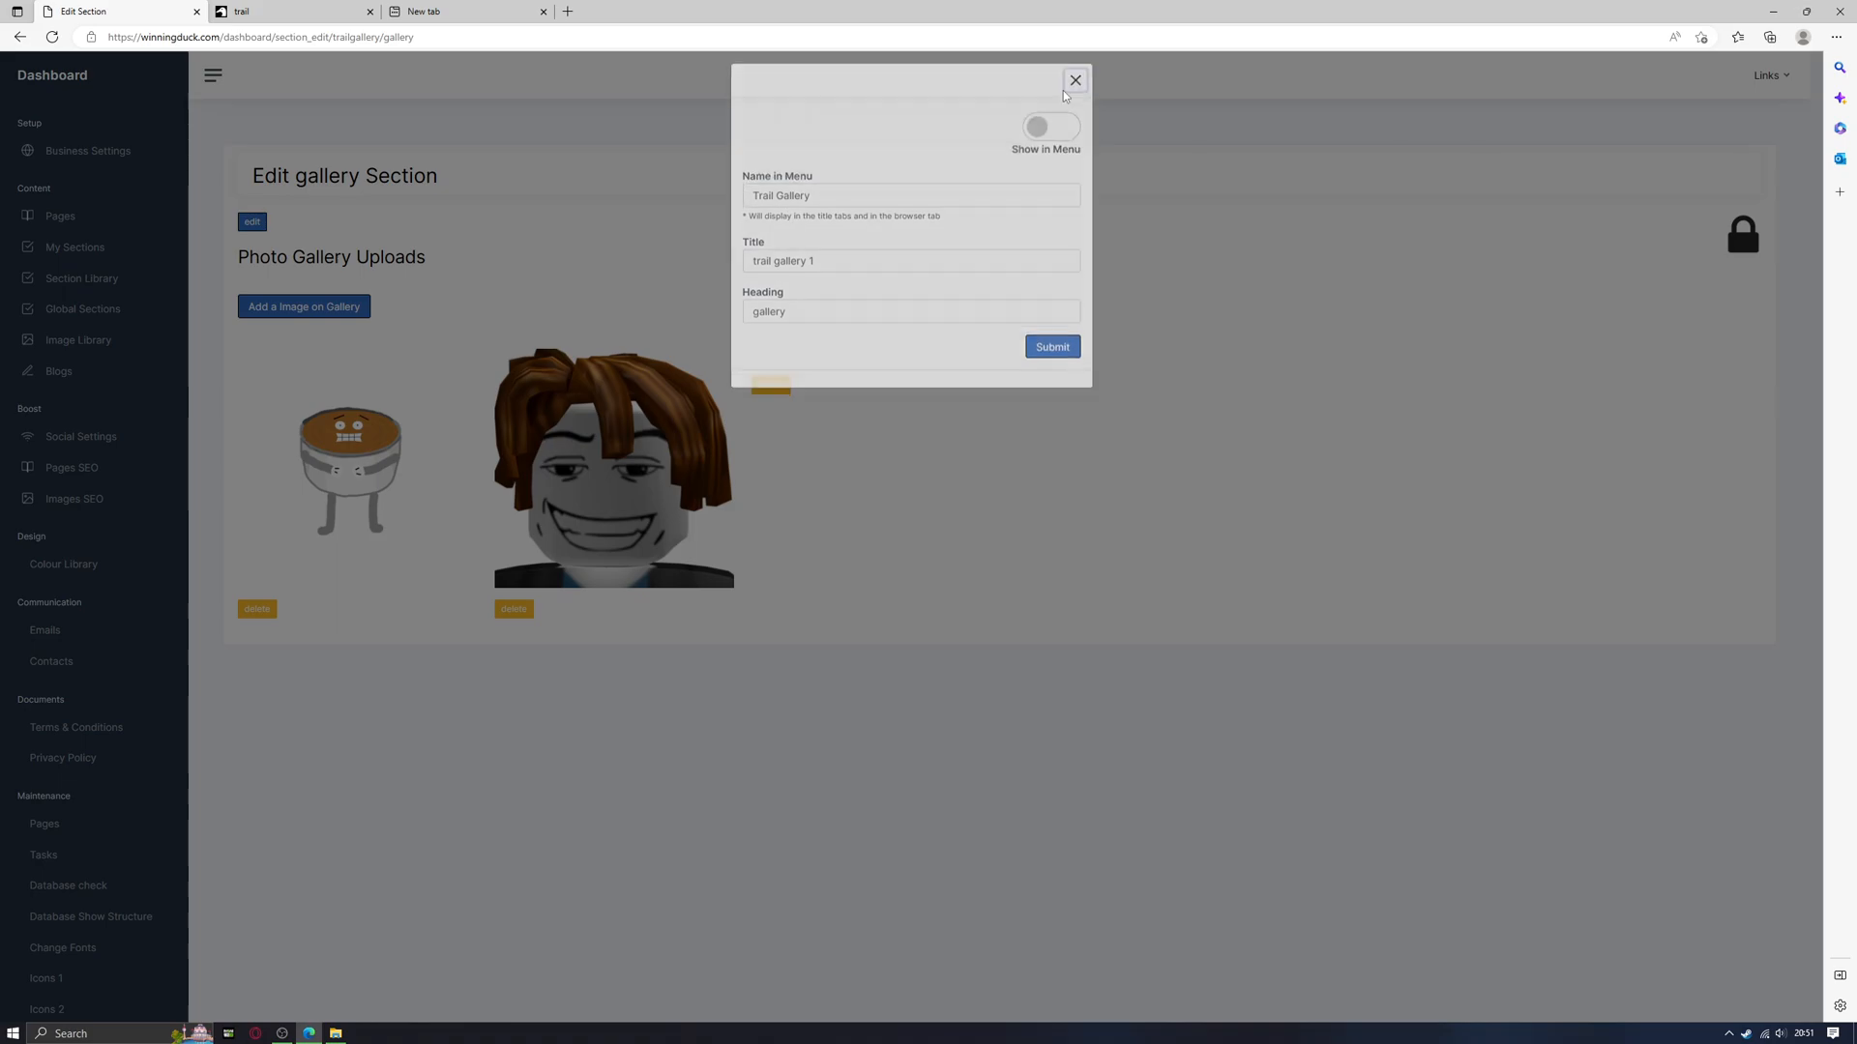
# - Examine the About us trail section's menu, title, heading and description settings, and close them without saving
pyautogui.click(77, 251)
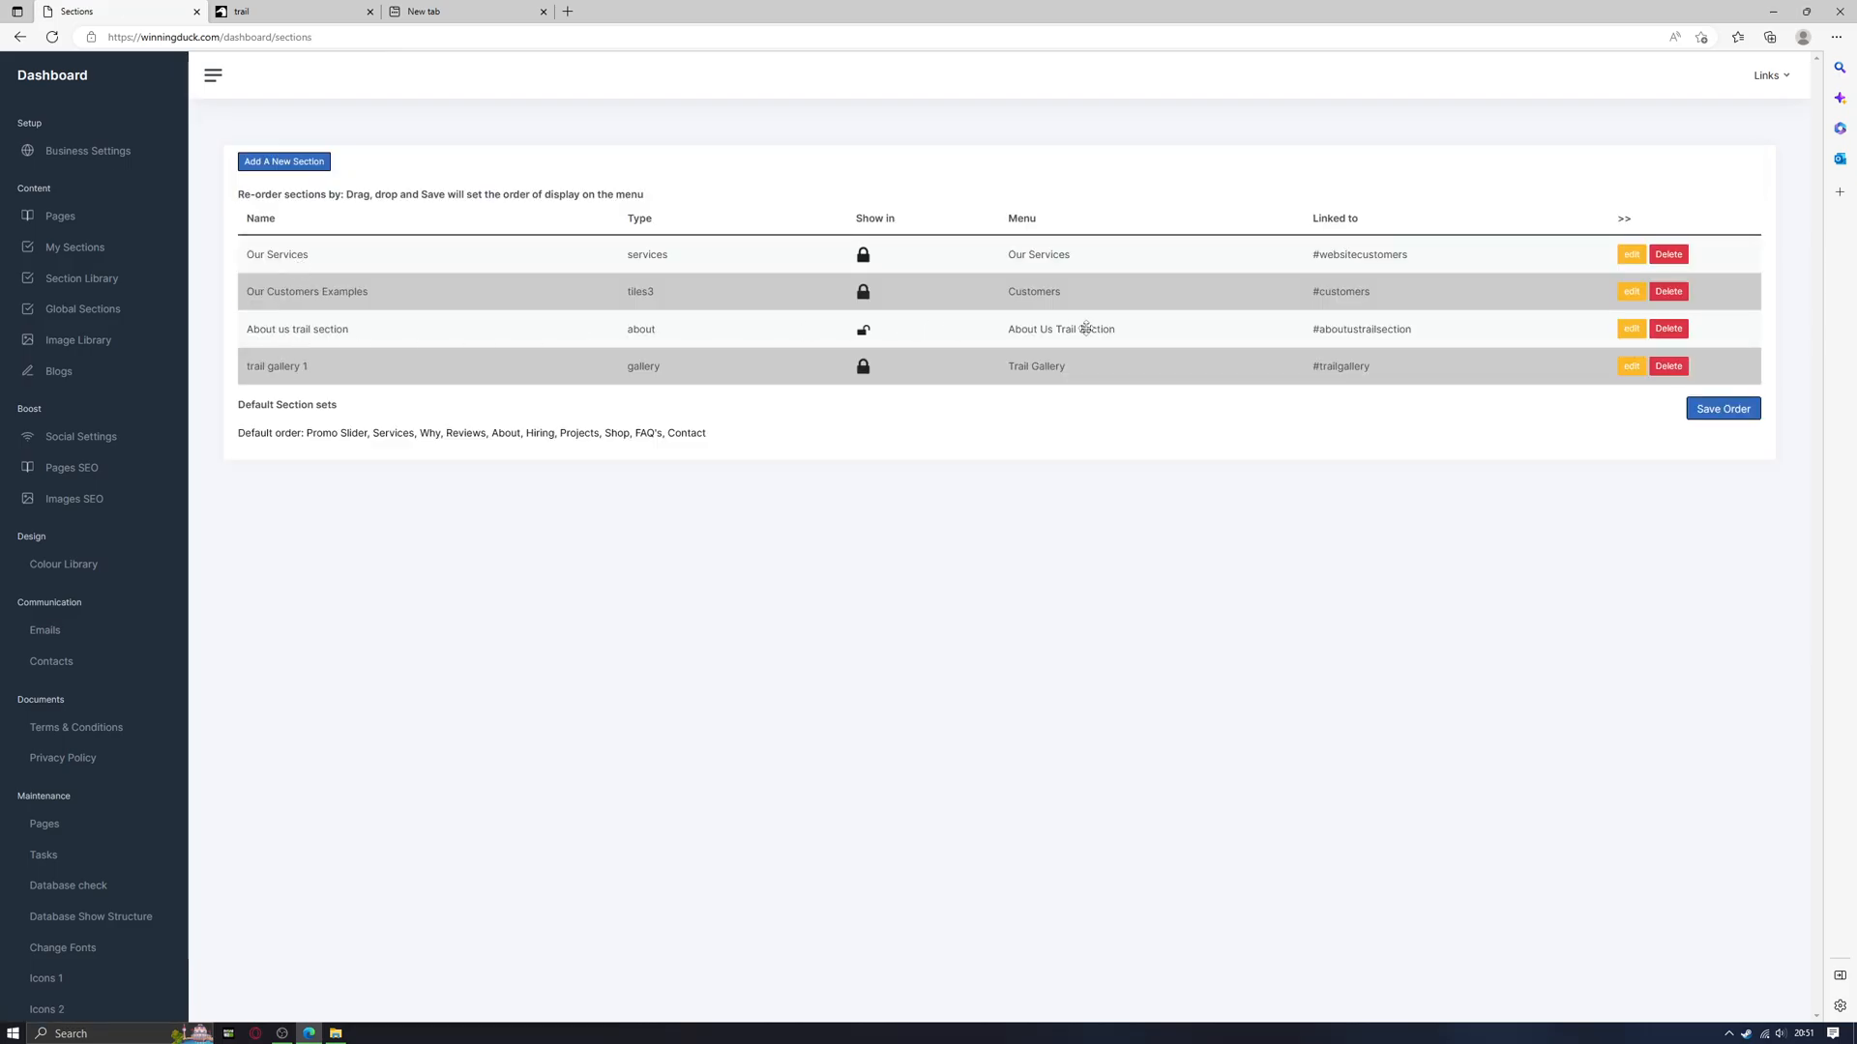
pyautogui.click(1631, 329)
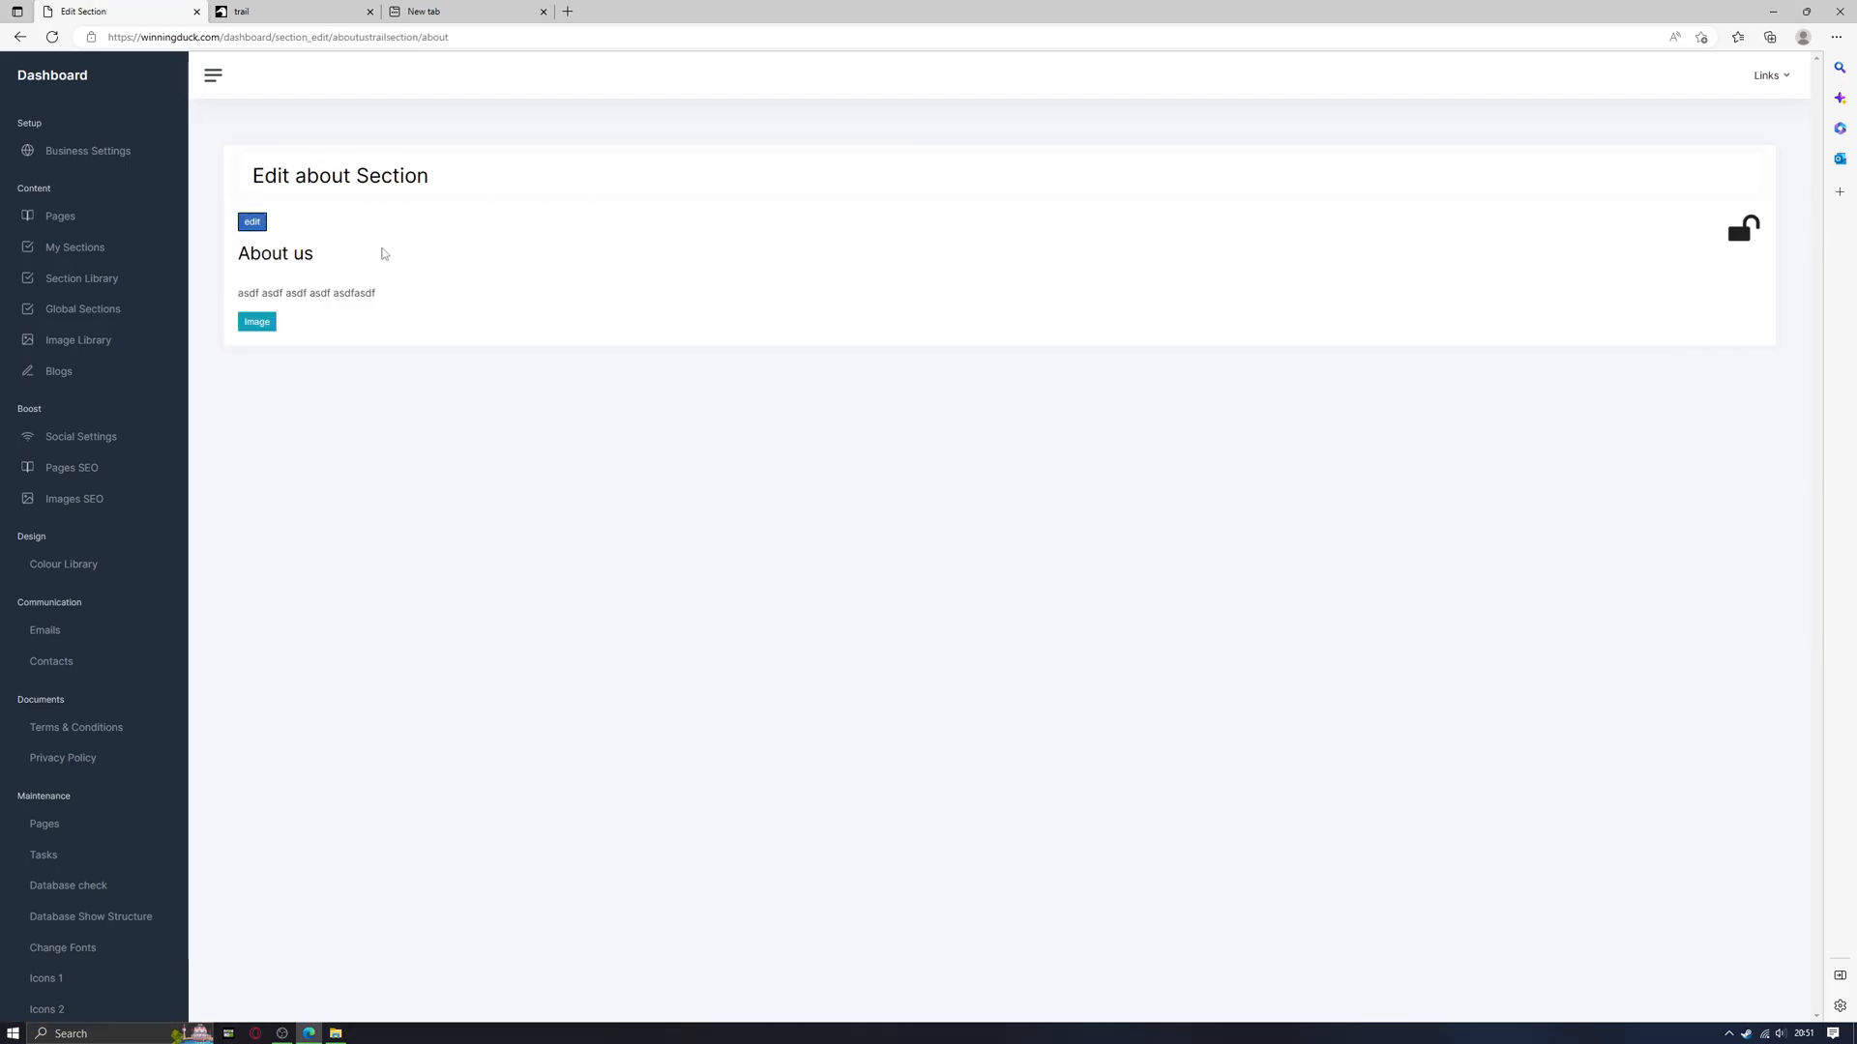
pyautogui.click(252, 222)
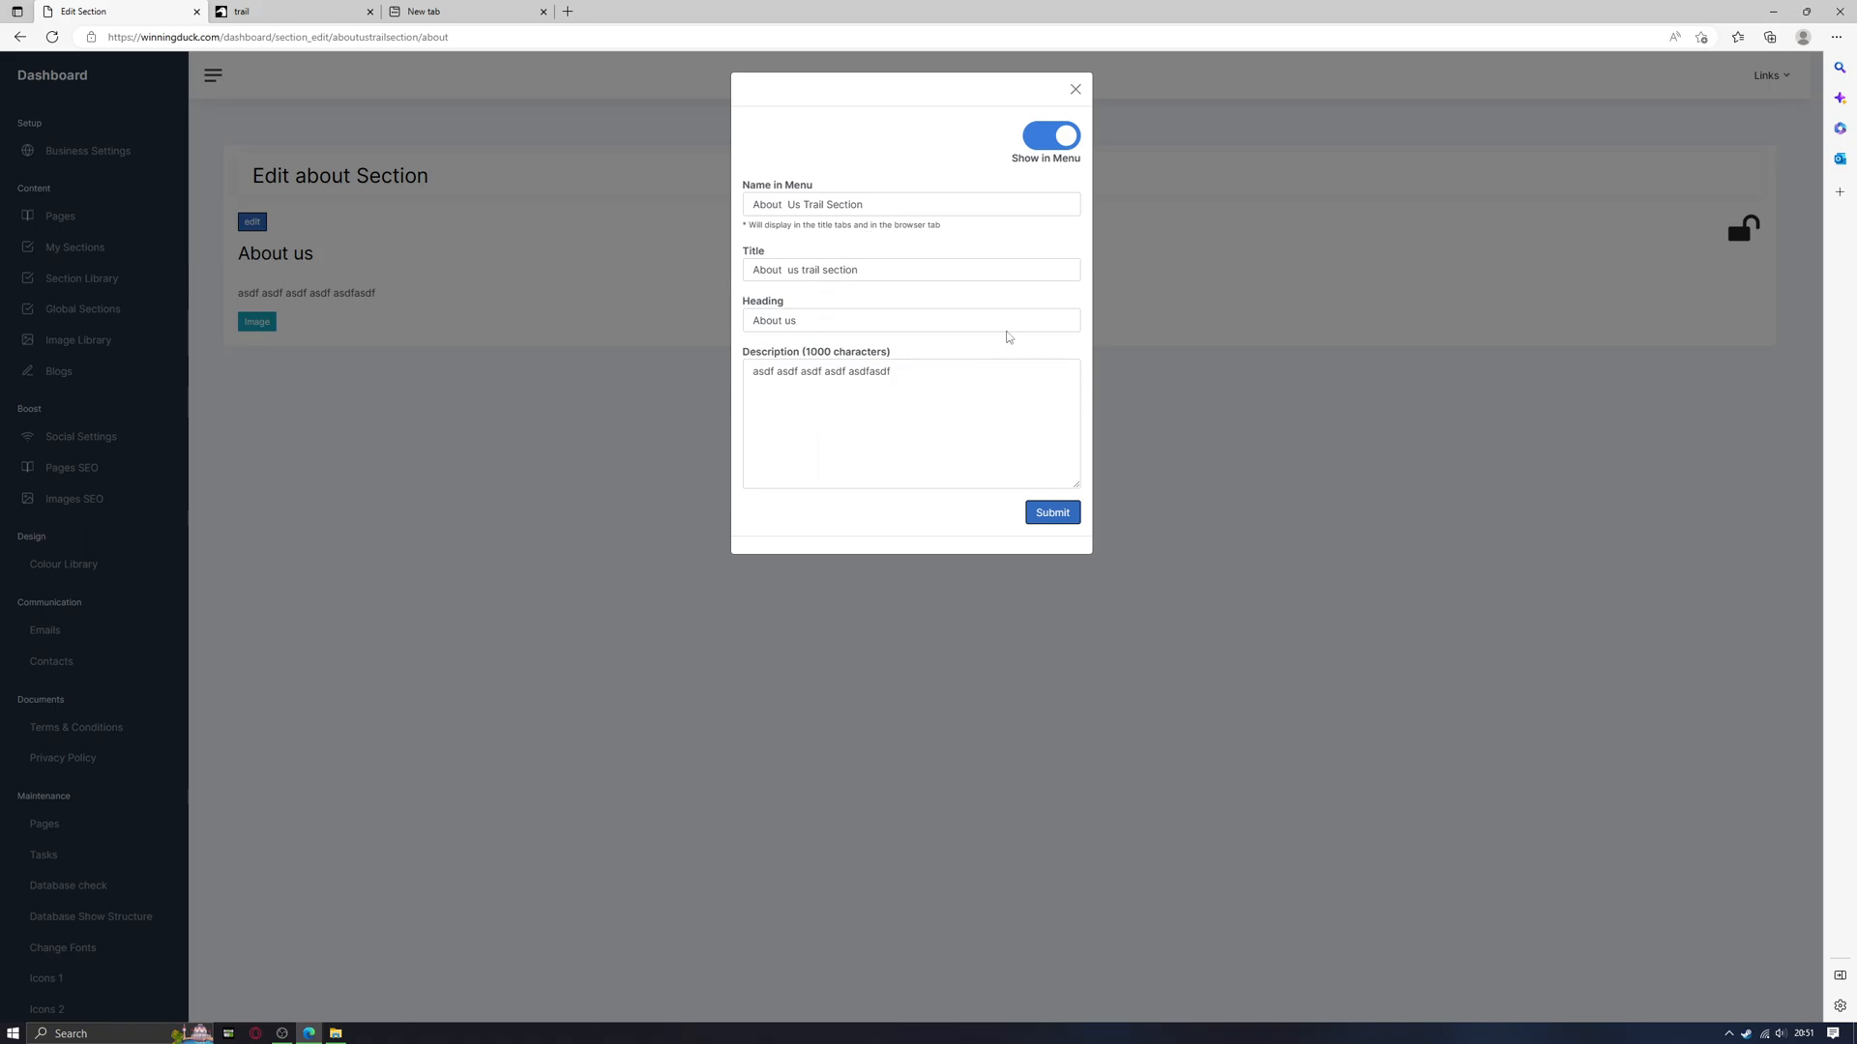
pyautogui.click(1075, 88)
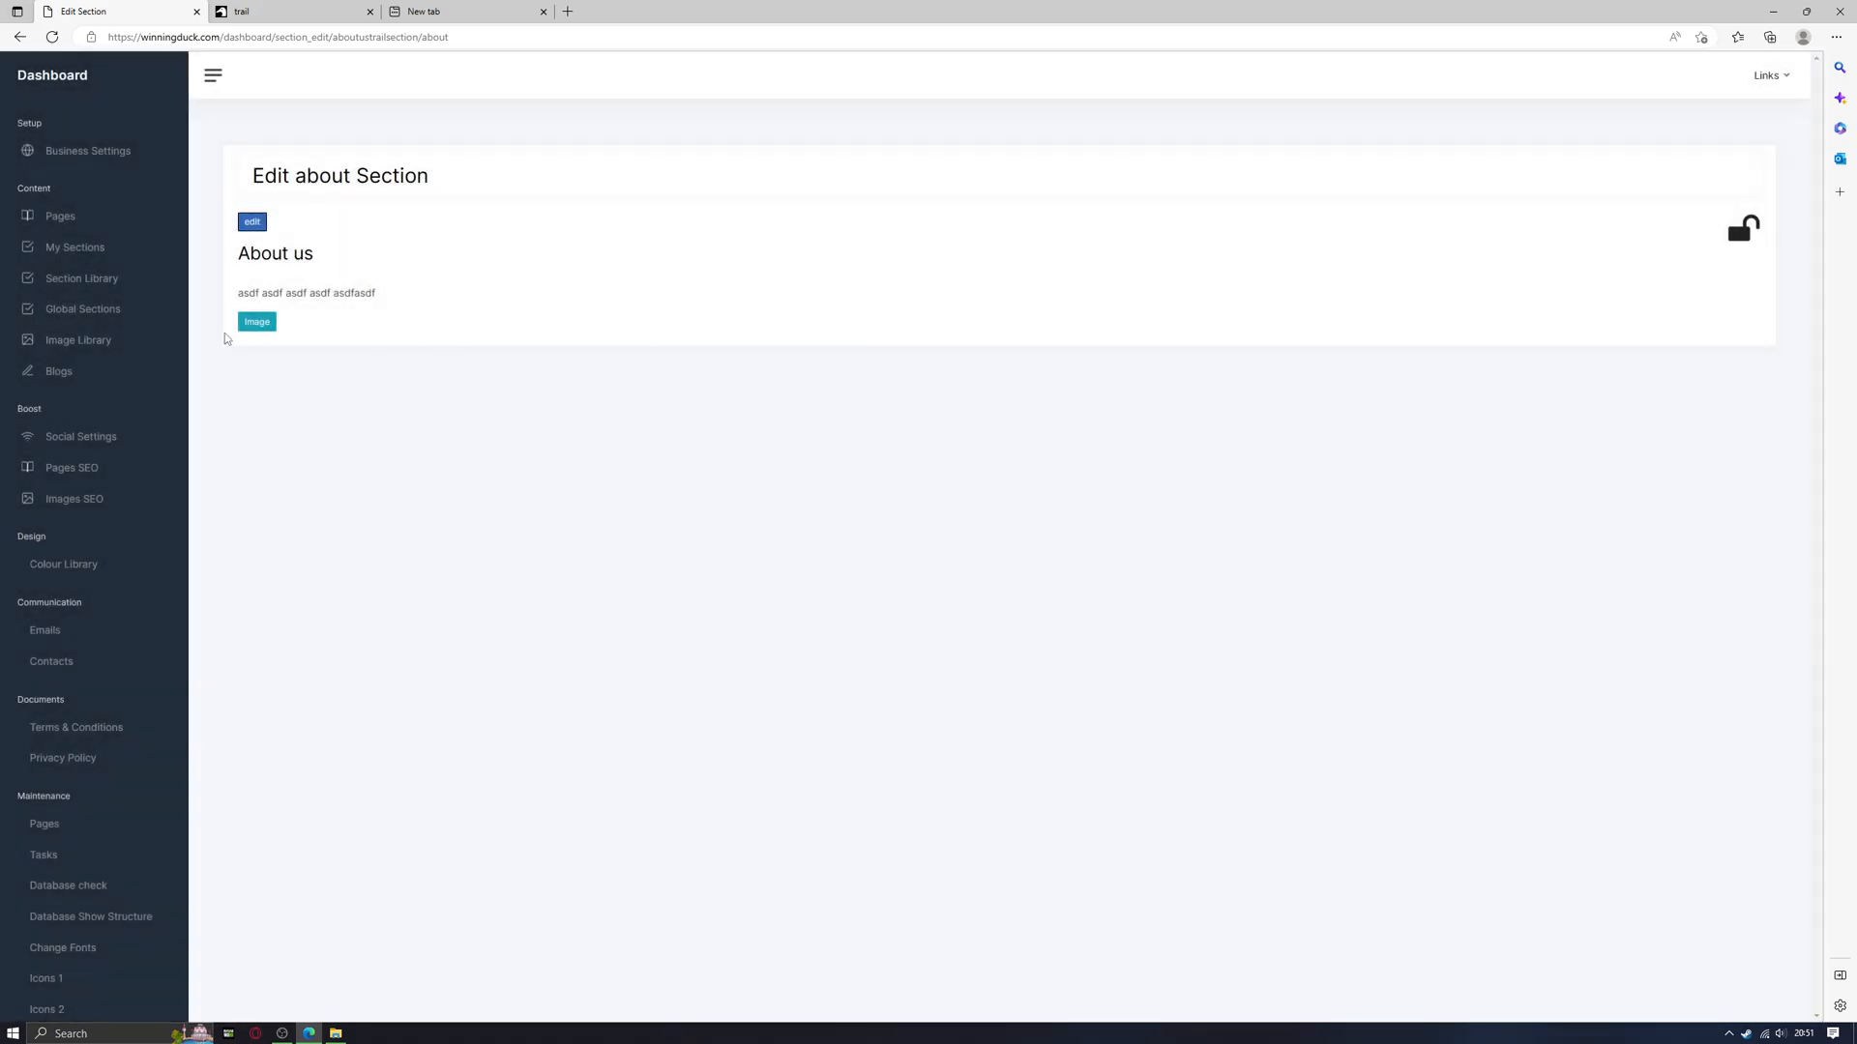